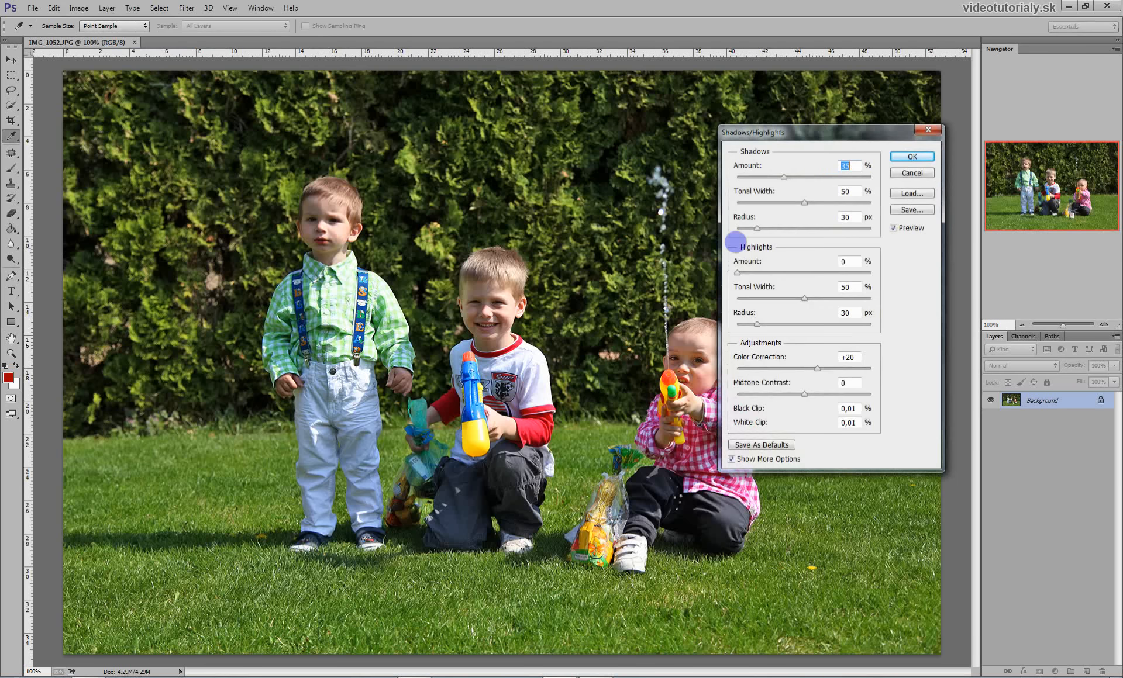
# Apply the Shadows/Highlights adjustment with a shadow amount of 36% and a highlight amount of 1%.
pyautogui.moveTo(838, 132)
pyautogui.mouseDown()
pyautogui.moveTo(696, 132)
pyautogui.moveTo(854, 123)
pyautogui.moveTo(837, 126)
pyautogui.mouseUp()
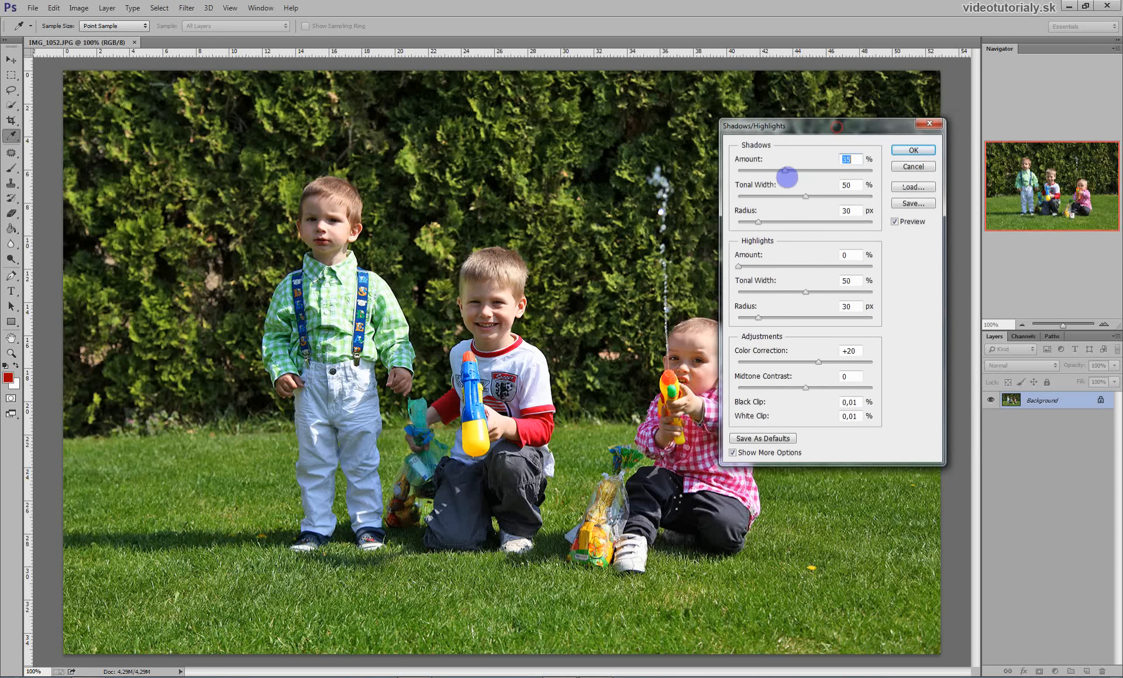
pyautogui.moveTo(783, 171)
pyautogui.mouseDown()
pyautogui.moveTo(754, 170)
pyautogui.moveTo(793, 170)
pyautogui.mouseUp()
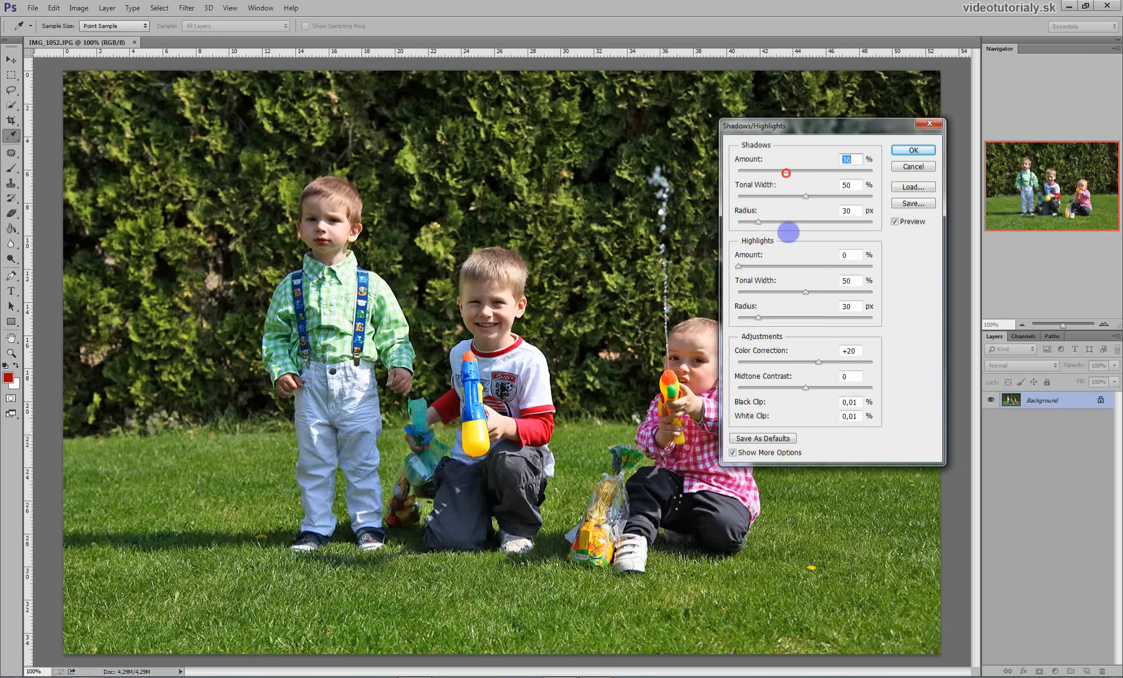
pyautogui.moveTo(738, 266); pyautogui.dragTo(739, 267)
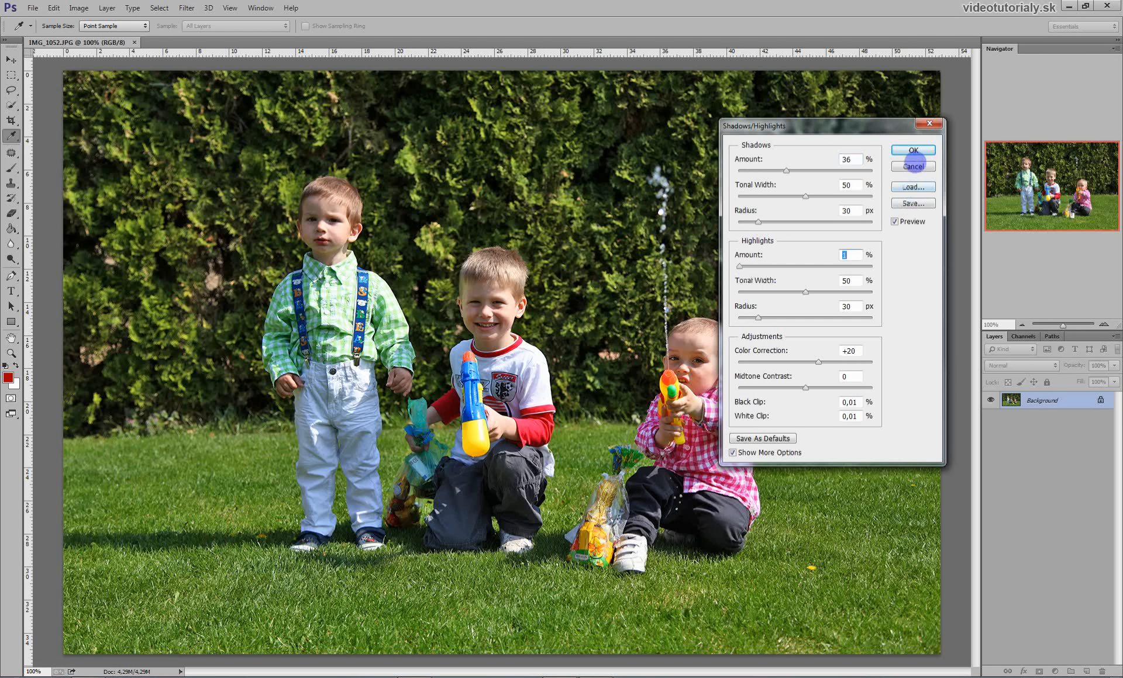
pyautogui.click(913, 150)
# Select the hair, face and ears of the standing boy in the green checked shirt with the Quick Selection tool.
pyautogui.press('z')
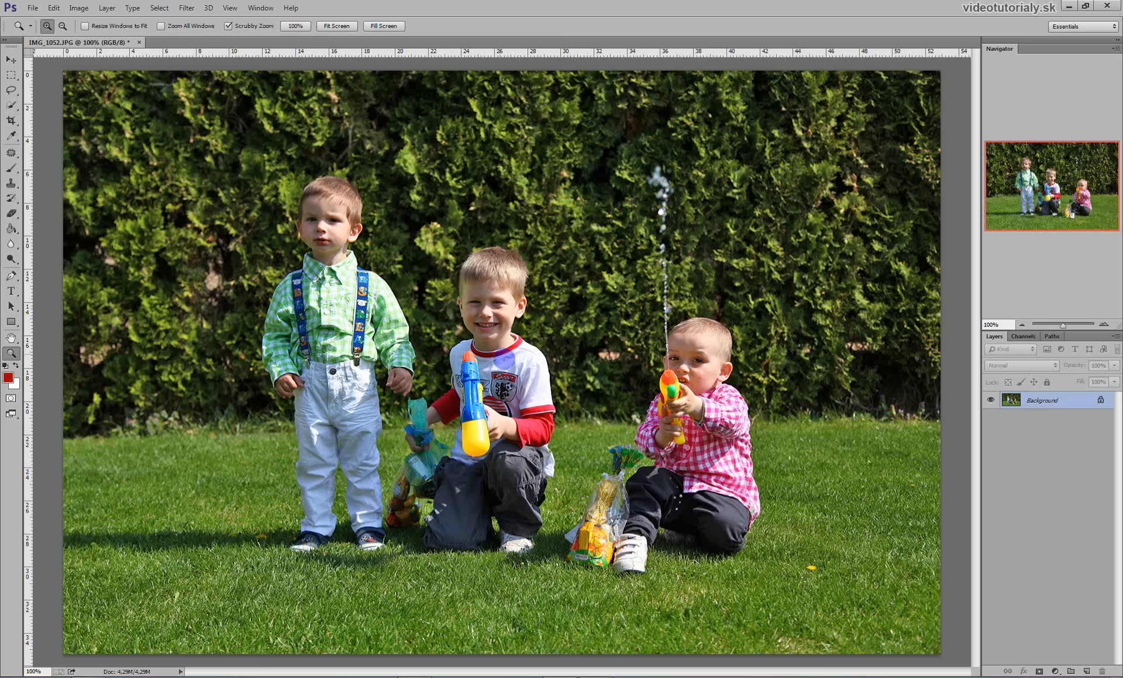
pyautogui.moveTo(333, 219); pyautogui.dragTo(401, 267)
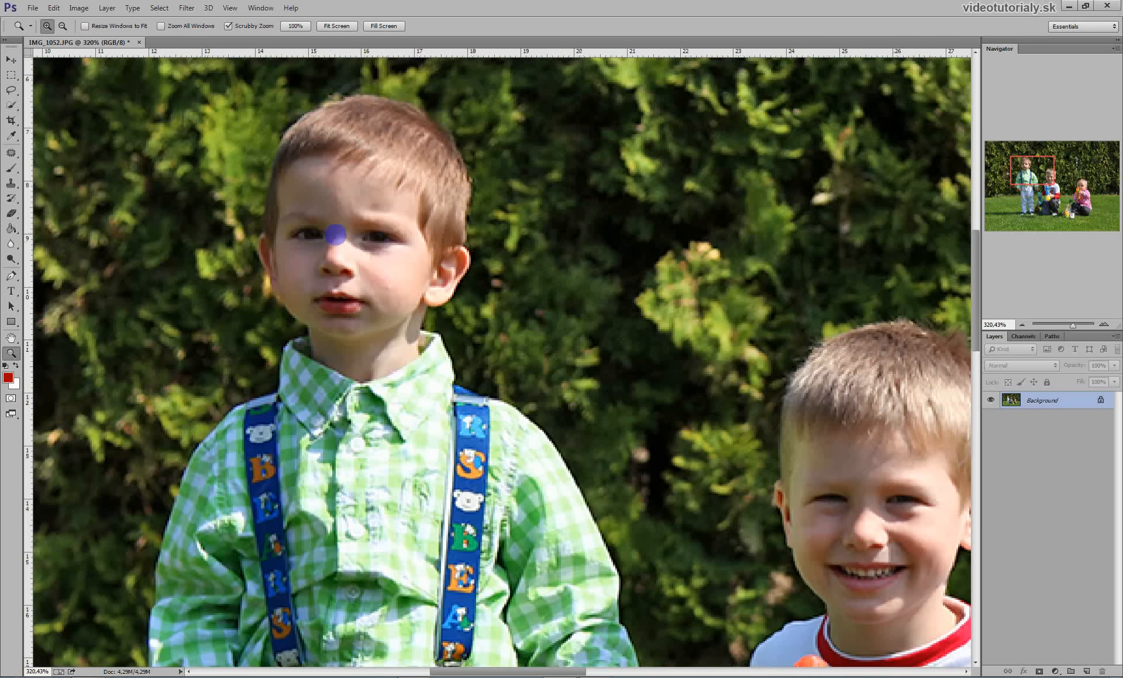
pyautogui.moveTo(336, 237); pyautogui.dragTo(467, 328)
pyautogui.press('w')
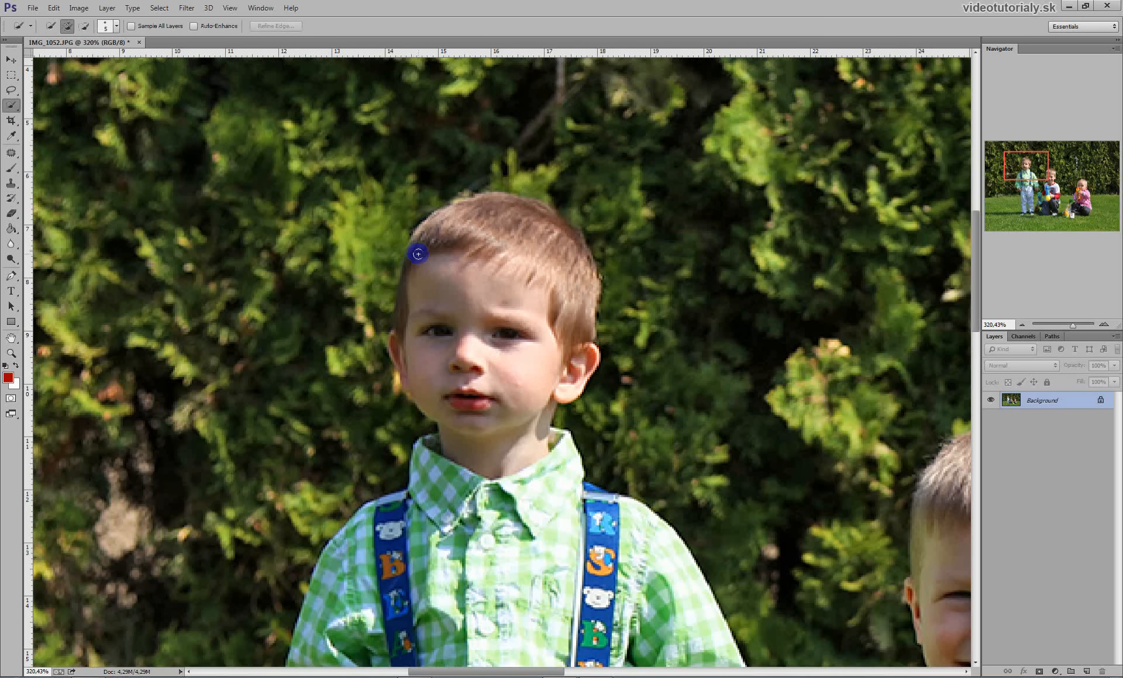
pyautogui.moveTo(16, 111); pyautogui.dragTo(73, 105)
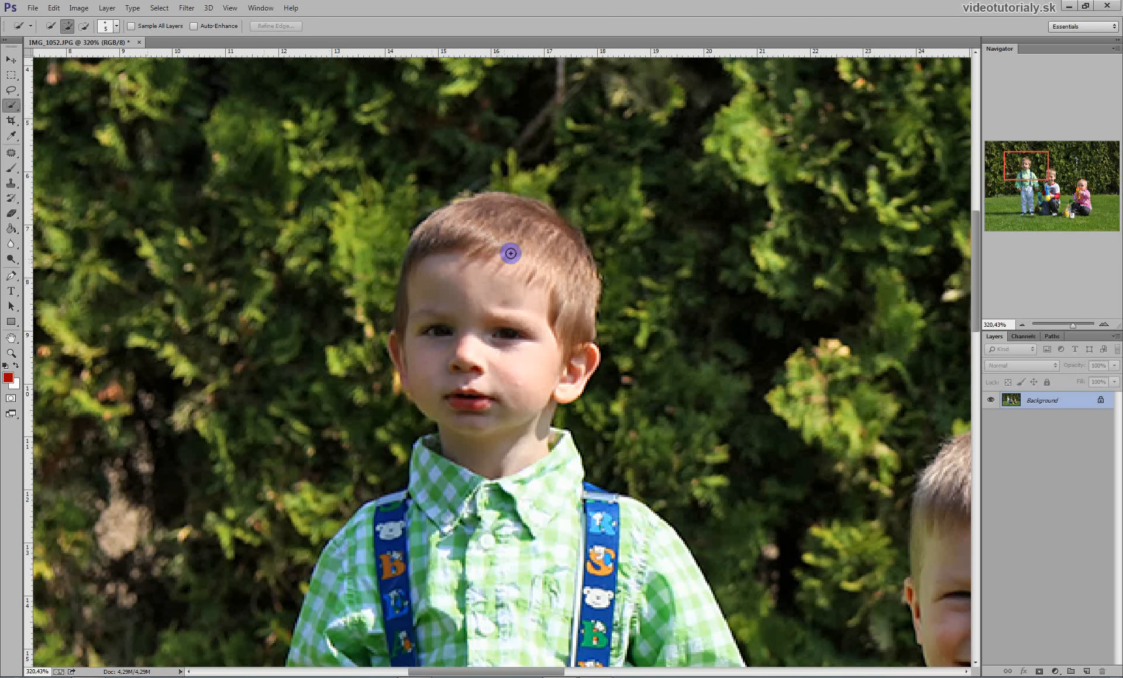
pyautogui.moveTo(460, 235)
pyautogui.mouseDown()
pyautogui.moveTo(460, 286)
pyautogui.moveTo(491, 253)
pyautogui.moveTo(494, 278)
pyautogui.moveTo(508, 272)
pyautogui.moveTo(534, 291)
pyautogui.moveTo(533, 279)
pyautogui.moveTo(560, 298)
pyautogui.moveTo(558, 277)
pyautogui.moveTo(570, 310)
pyautogui.moveTo(582, 261)
pyautogui.mouseUp()
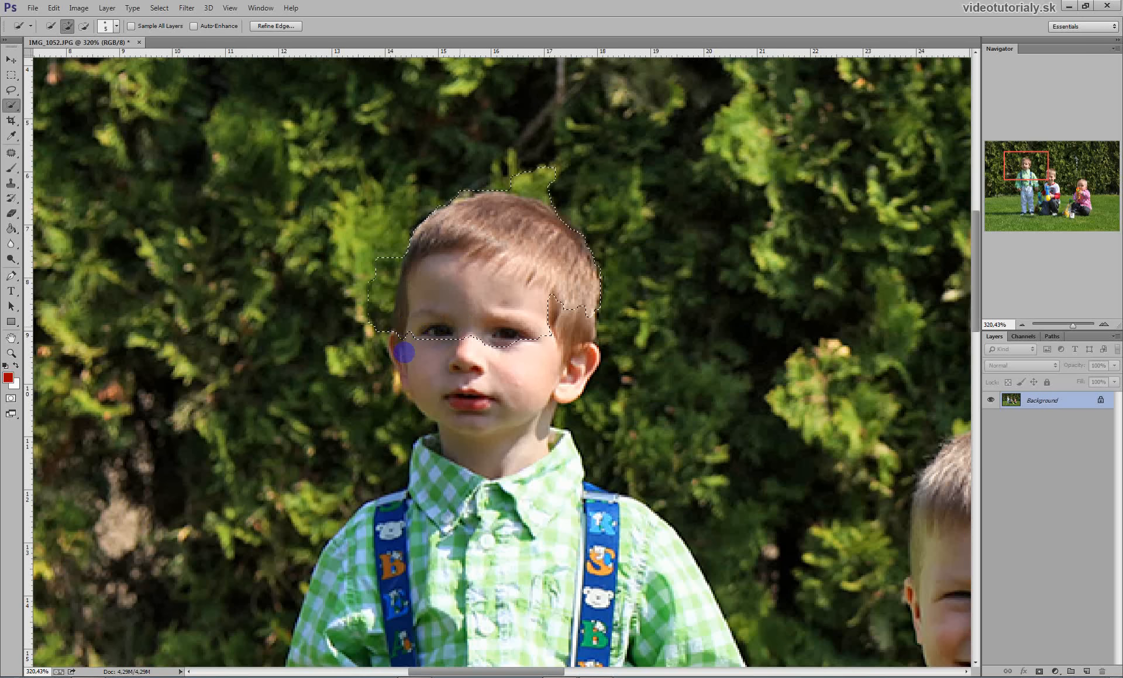
pyautogui.moveTo(404, 352)
pyautogui.mouseDown()
pyautogui.moveTo(475, 421)
pyautogui.moveTo(485, 466)
pyautogui.moveTo(516, 496)
pyautogui.moveTo(551, 456)
pyautogui.moveTo(533, 417)
pyautogui.mouseUp()
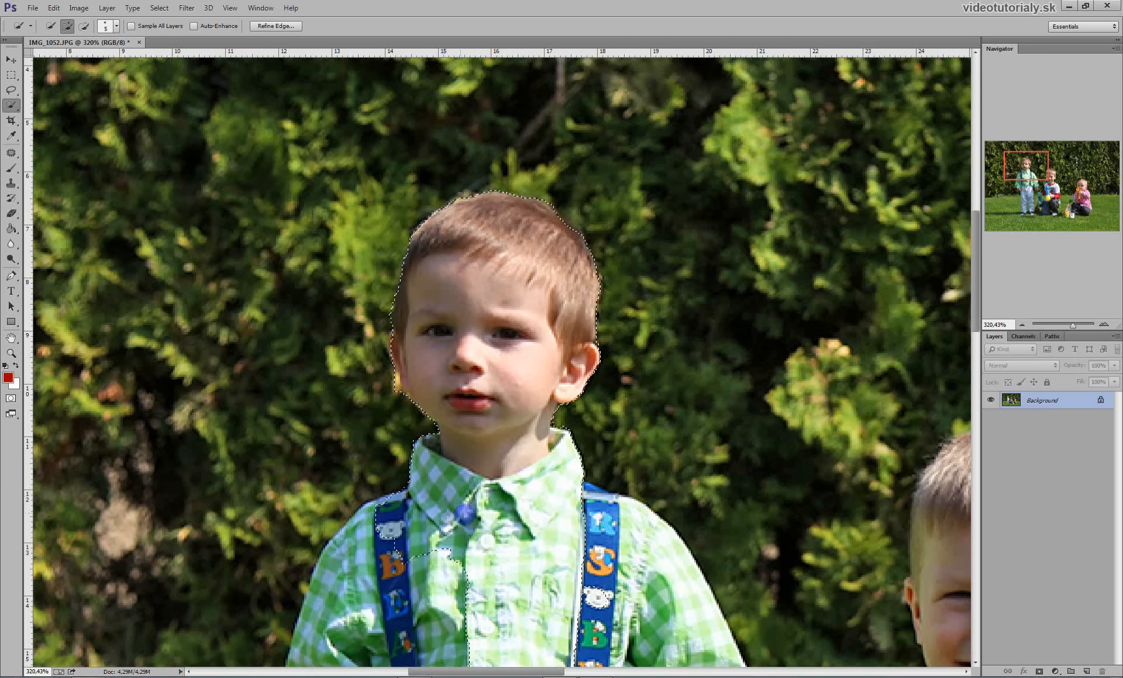
# Extend the selection over the standing boy's shirt, suspenders, hands, white trousers and shoes.
pyautogui.moveTo(598, 400); pyautogui.dragTo(616, 377)
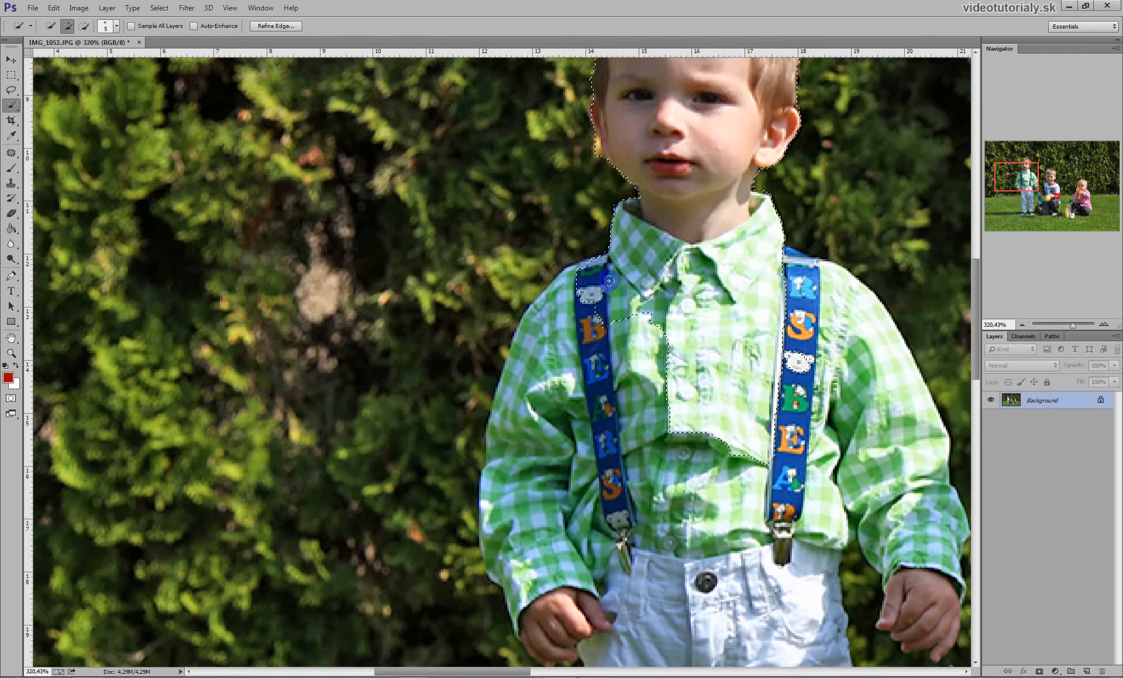
pyautogui.moveTo(565, 275)
pyautogui.mouseDown()
pyautogui.moveTo(529, 318)
pyautogui.moveTo(528, 372)
pyautogui.mouseUp()
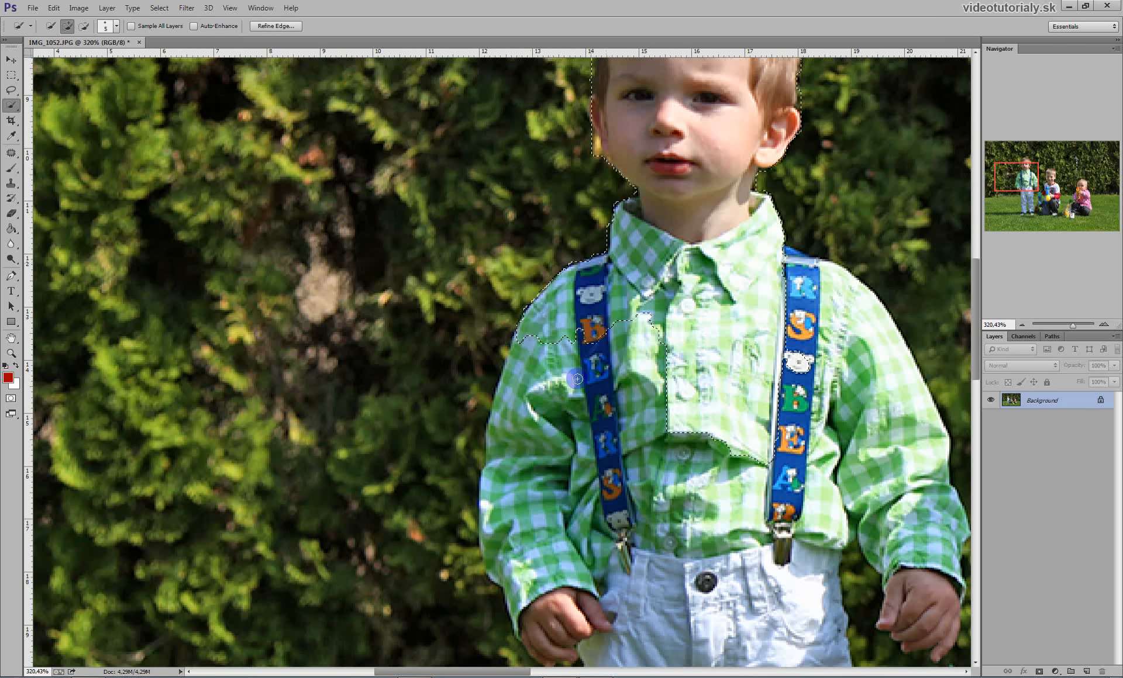
pyautogui.moveTo(601, 439); pyautogui.dragTo(553, 373)
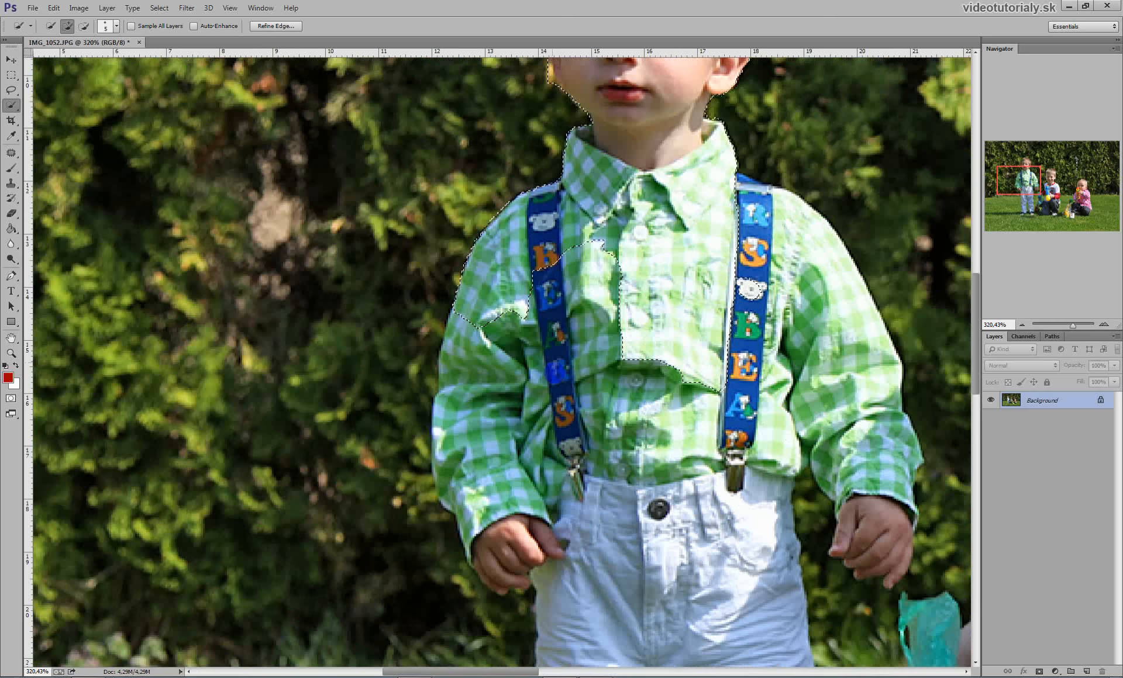
pyautogui.moveTo(602, 262)
pyautogui.mouseDown()
pyautogui.moveTo(570, 306)
pyautogui.moveTo(582, 312)
pyautogui.moveTo(495, 388)
pyautogui.moveTo(489, 519)
pyautogui.moveTo(502, 486)
pyautogui.moveTo(451, 497)
pyautogui.moveTo(474, 567)
pyautogui.moveTo(604, 529)
pyautogui.moveTo(769, 409)
pyautogui.moveTo(738, 275)
pyautogui.moveTo(767, 234)
pyautogui.moveTo(886, 416)
pyautogui.moveTo(881, 519)
pyautogui.moveTo(875, 452)
pyautogui.moveTo(865, 448)
pyautogui.moveTo(905, 517)
pyautogui.moveTo(777, 533)
pyautogui.moveTo(749, 593)
pyautogui.moveTo(571, 573)
pyautogui.moveTo(684, 533)
pyautogui.moveTo(643, 236)
pyautogui.mouseUp()
pyautogui.moveTo(567, 378)
pyautogui.mouseDown()
pyautogui.moveTo(571, 446)
pyautogui.moveTo(723, 543)
pyautogui.moveTo(707, 480)
pyautogui.moveTo(720, 299)
pyautogui.mouseUp()
pyautogui.moveTo(577, 468)
pyautogui.mouseDown()
pyautogui.moveTo(559, 556)
pyautogui.moveTo(519, 601)
pyautogui.moveTo(512, 582)
pyautogui.moveTo(618, 565)
pyautogui.moveTo(563, 600)
pyautogui.moveTo(772, 592)
pyautogui.moveTo(800, 565)
pyautogui.moveTo(782, 542)
pyautogui.moveTo(717, 551)
pyautogui.moveTo(784, 543)
pyautogui.moveTo(811, 510)
pyautogui.moveTo(799, 523)
pyautogui.moveTo(812, 580)
pyautogui.moveTo(802, 592)
pyautogui.moveTo(820, 547)
pyautogui.mouseUp()
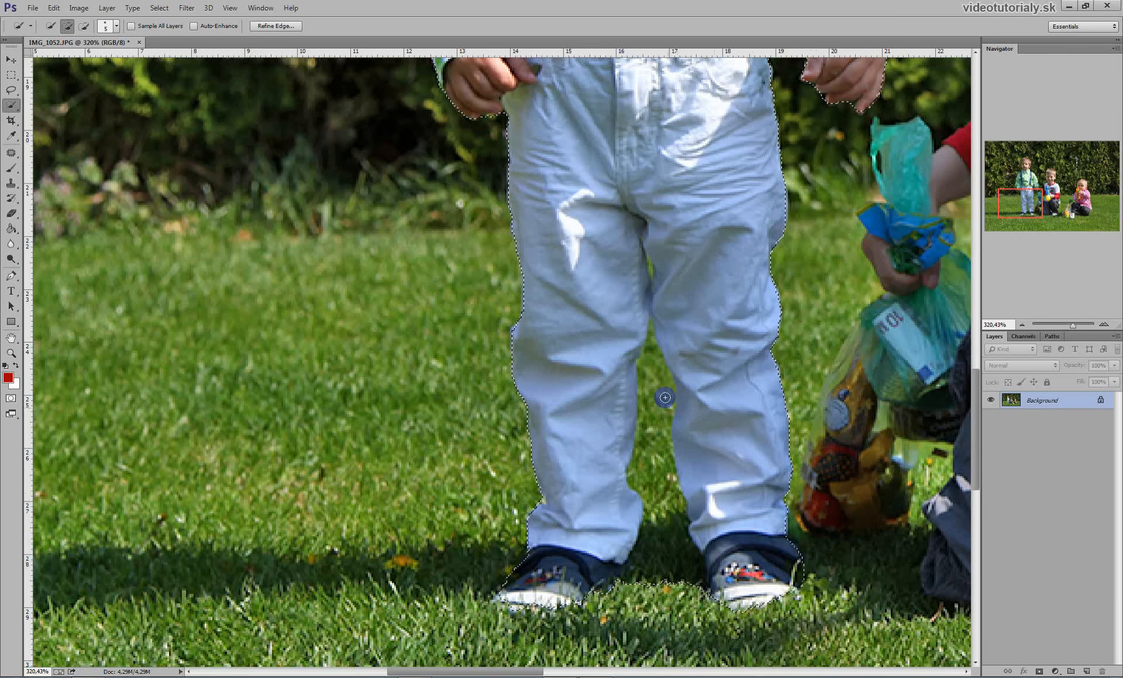
# Subtract the grass between the standing boy's legs and shoes from the selection.
pyautogui.moveTo(656, 364)
pyautogui.mouseDown()
pyautogui.moveTo(646, 581)
pyautogui.moveTo(674, 558)
pyautogui.moveTo(664, 541)
pyautogui.mouseUp()
pyautogui.keyDown('alt'); pyautogui.click(696, 584); pyautogui.keyUp('alt')
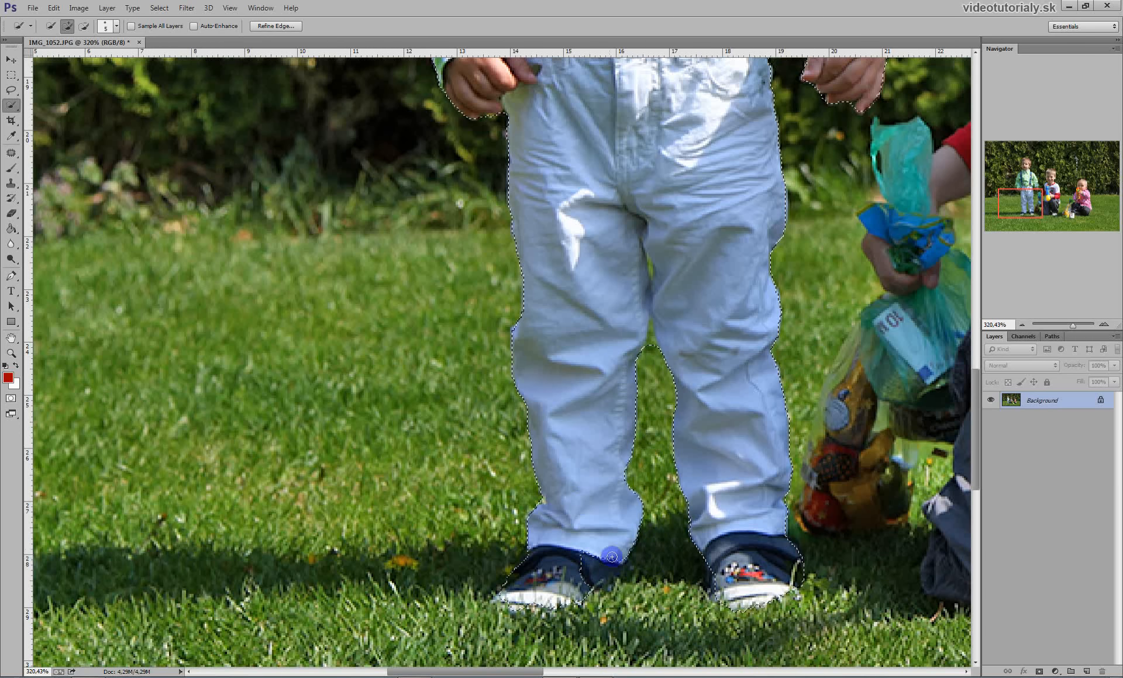
pyautogui.keyDown('alt'); pyautogui.click(652, 346); pyautogui.keyUp('alt')
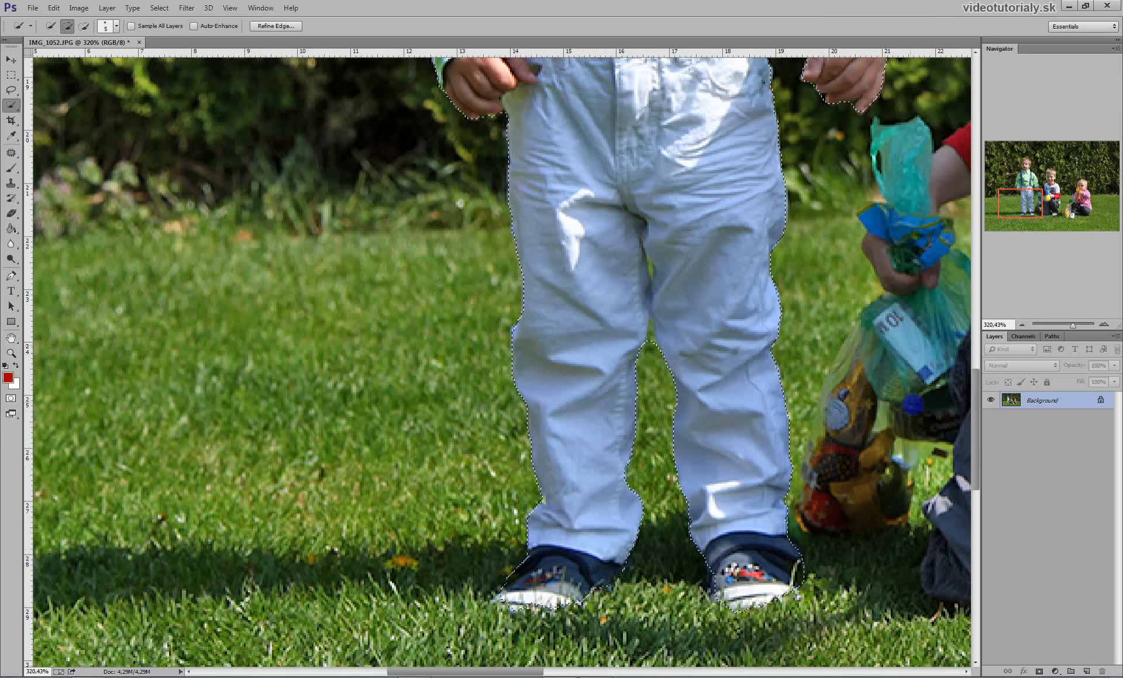
# Add the kneeling boy's arm, water gun and plastic bag to the selection, excluding the grass below his sleeve.
pyautogui.moveTo(906, 149)
pyautogui.mouseDown()
pyautogui.moveTo(614, 227)
pyautogui.moveTo(809, 207)
pyautogui.moveTo(714, 444)
pyautogui.moveTo(534, 597)
pyautogui.mouseUp()
pyautogui.moveTo(516, 469); pyautogui.dragTo(515, 150)
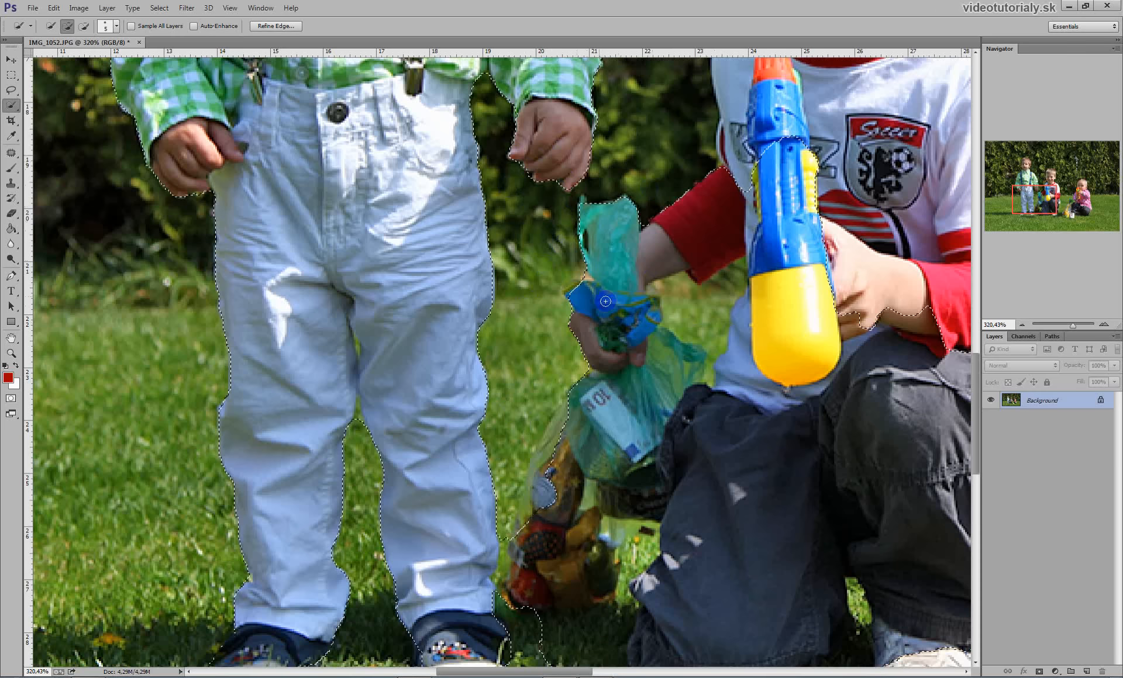
pyautogui.moveTo(719, 354)
pyautogui.mouseDown()
pyautogui.moveTo(696, 310)
pyautogui.moveTo(721, 303)
pyautogui.moveTo(740, 278)
pyautogui.moveTo(704, 295)
pyautogui.moveTo(726, 305)
pyautogui.mouseUp()
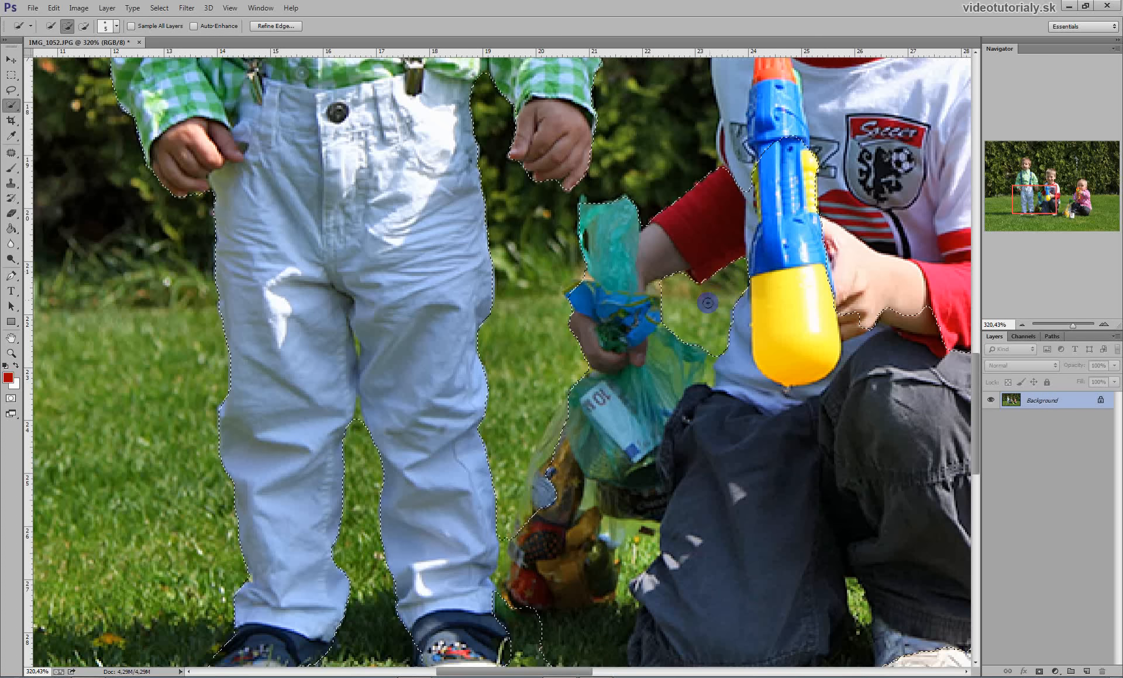
# Subtract the remaining grass along the upper edge of the plastic bag using a selection brush size of 2.
pyautogui.press('alt')
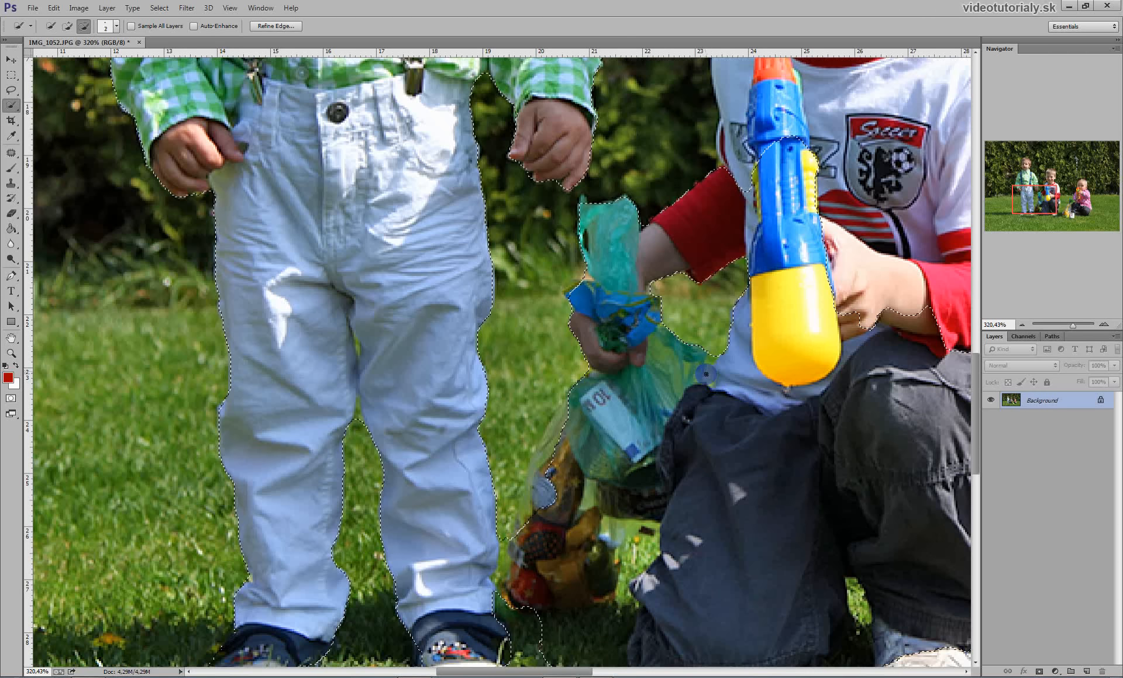
pyautogui.press('[')
pyautogui.press('[')
pyautogui.press('[')
pyautogui.click(709, 361)
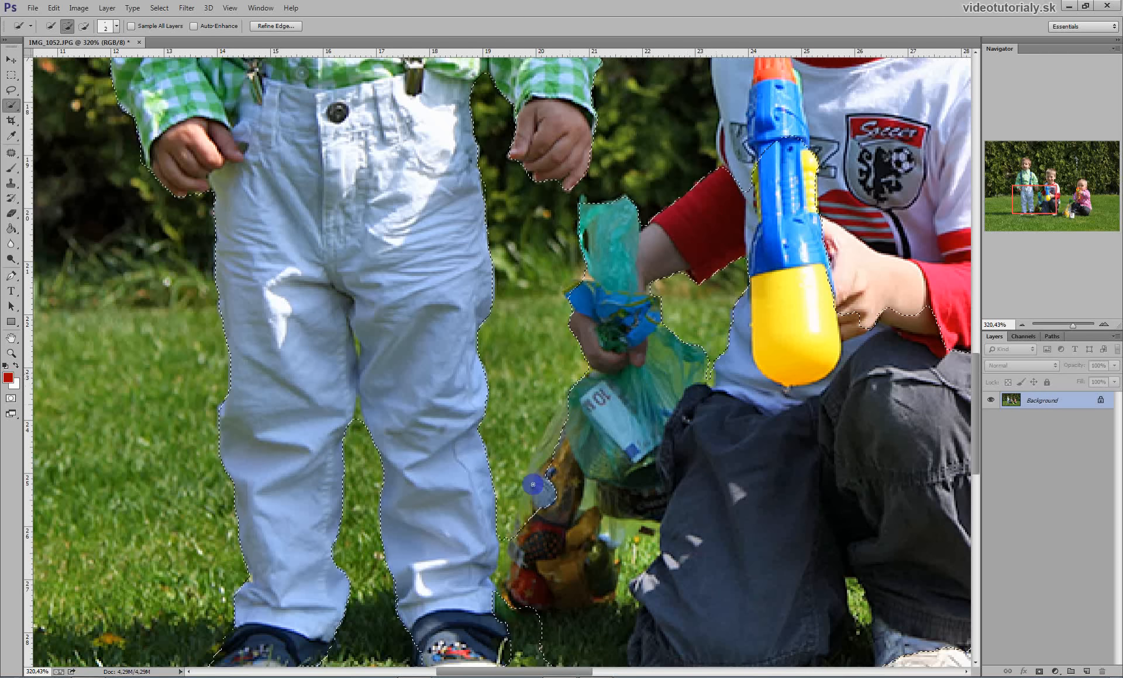
# Set the selection brush size to 3 and complete the selection around the plastic bag and the kneeling boy's trouser leg.
pyautogui.press(']')
pyautogui.press(']')
pyautogui.press(']')
pyautogui.press(']')
pyautogui.press('[')
pyautogui.press('[')
pyautogui.press('[')
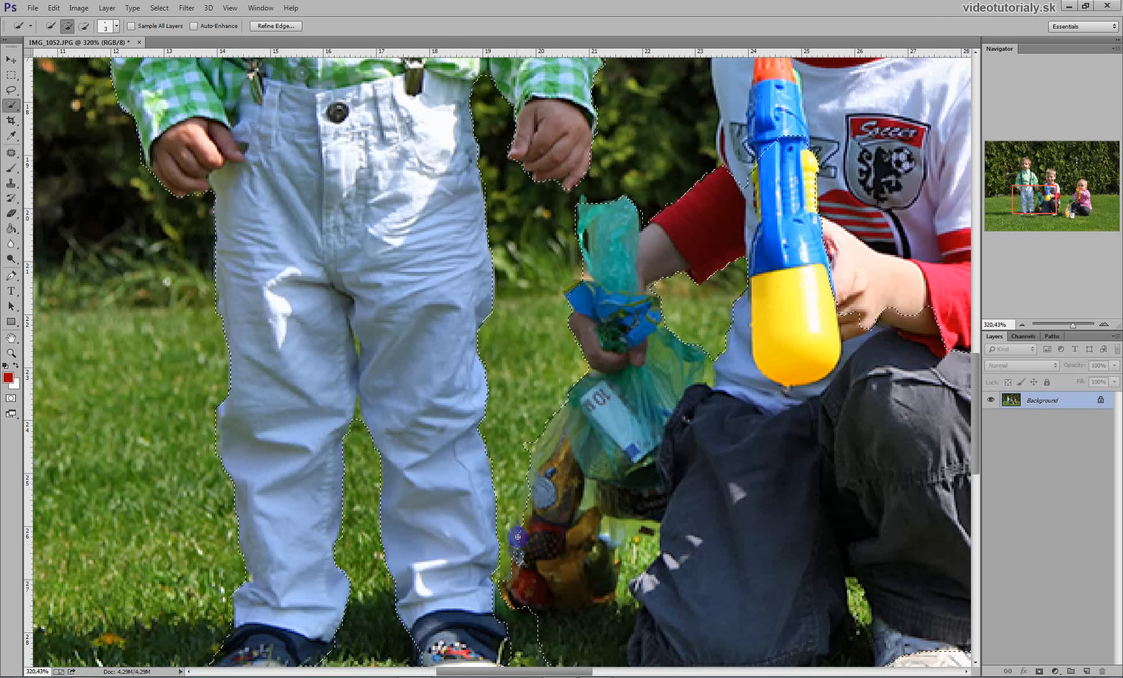
pyautogui.scroll(-3, 631, 400)
pyautogui.moveTo(631, 400)
pyautogui.mouseDown()
pyautogui.moveTo(564, 532)
pyautogui.moveTo(633, 421)
pyautogui.moveTo(606, 373)
pyautogui.moveTo(625, 450)
pyautogui.mouseUp()
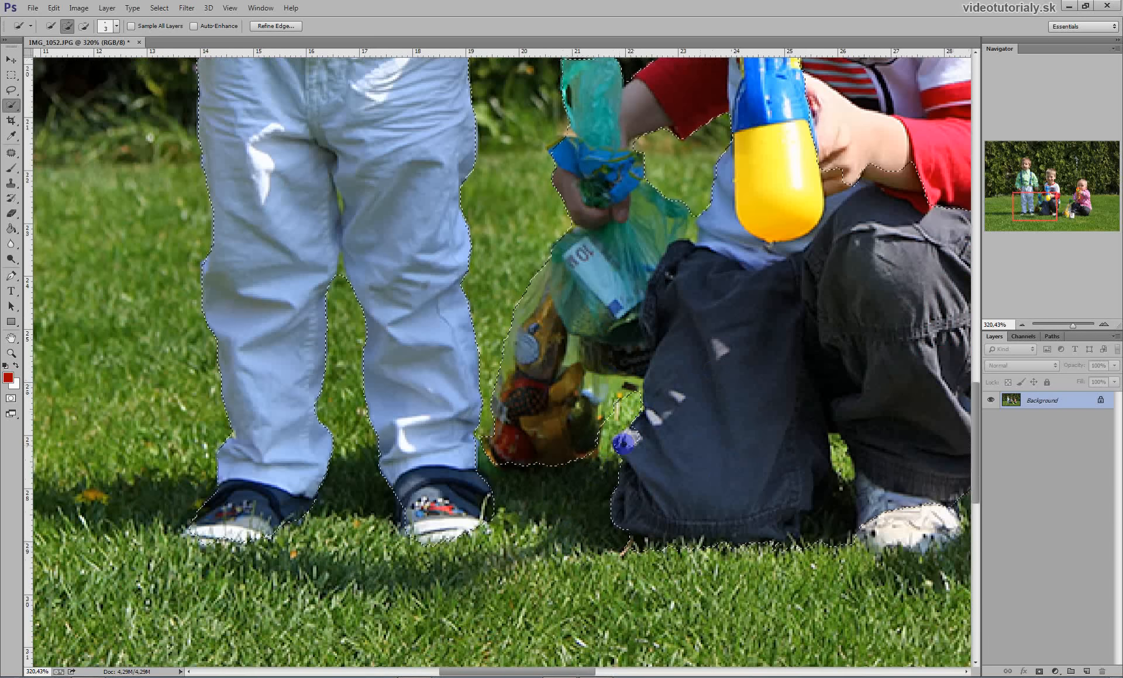
# Extend the selection over the kneeling boy's knee, shoe, soccer shirt and head.
pyautogui.moveTo(834, 491)
pyautogui.mouseDown()
pyautogui.moveTo(518, 402)
pyautogui.moveTo(522, 366)
pyautogui.mouseUp()
pyautogui.moveTo(555, 439); pyautogui.dragTo(627, 439)
pyautogui.scroll(10, 626, 437)
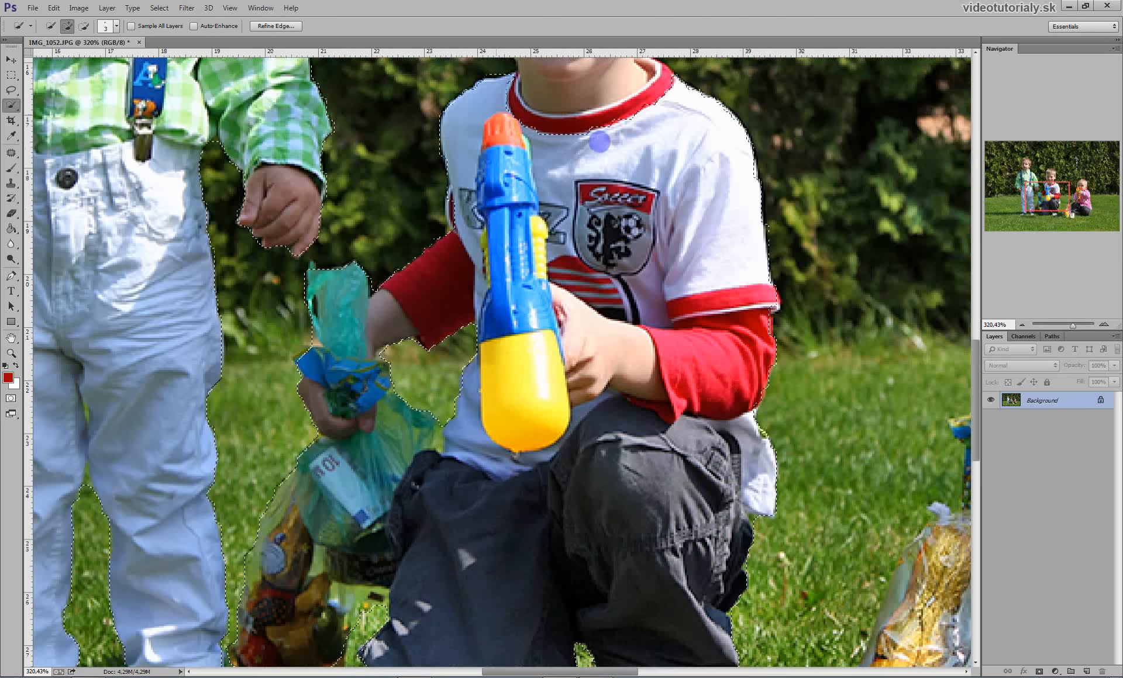
pyautogui.hscroll(-2, 521, 200)
pyautogui.scroll(2, 608, 158)
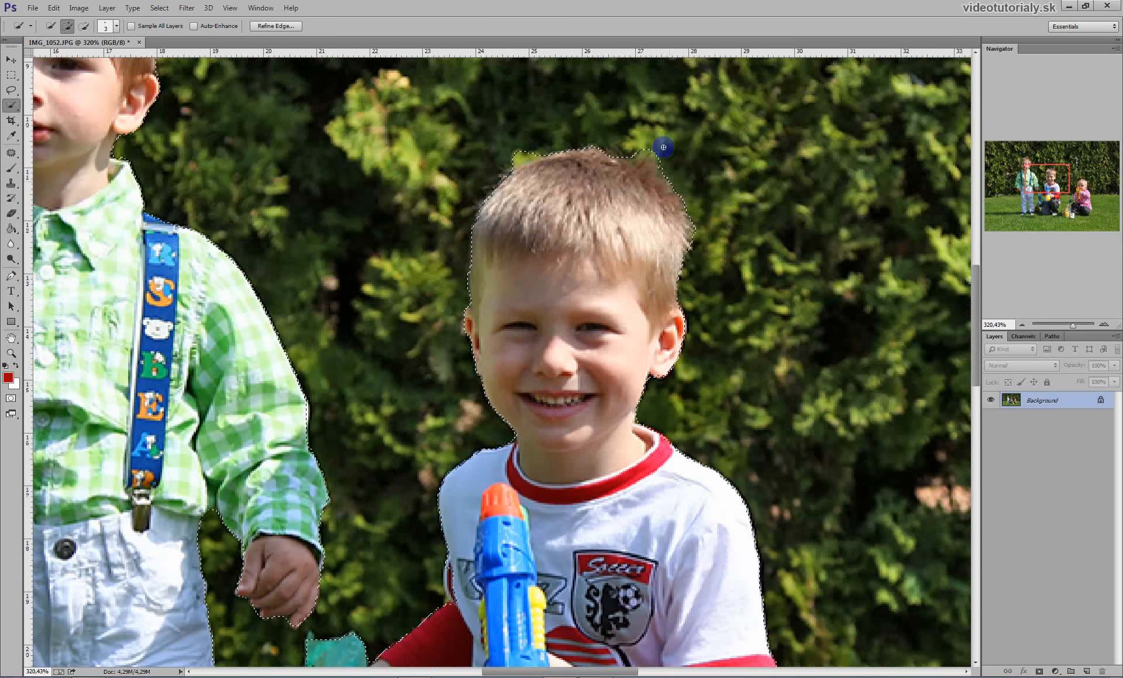
# Add the boy in the pink checked shirt to the selection, including his water gun, trousers, shoes and the gift bag.
pyautogui.hscroll(10, 737, 358)
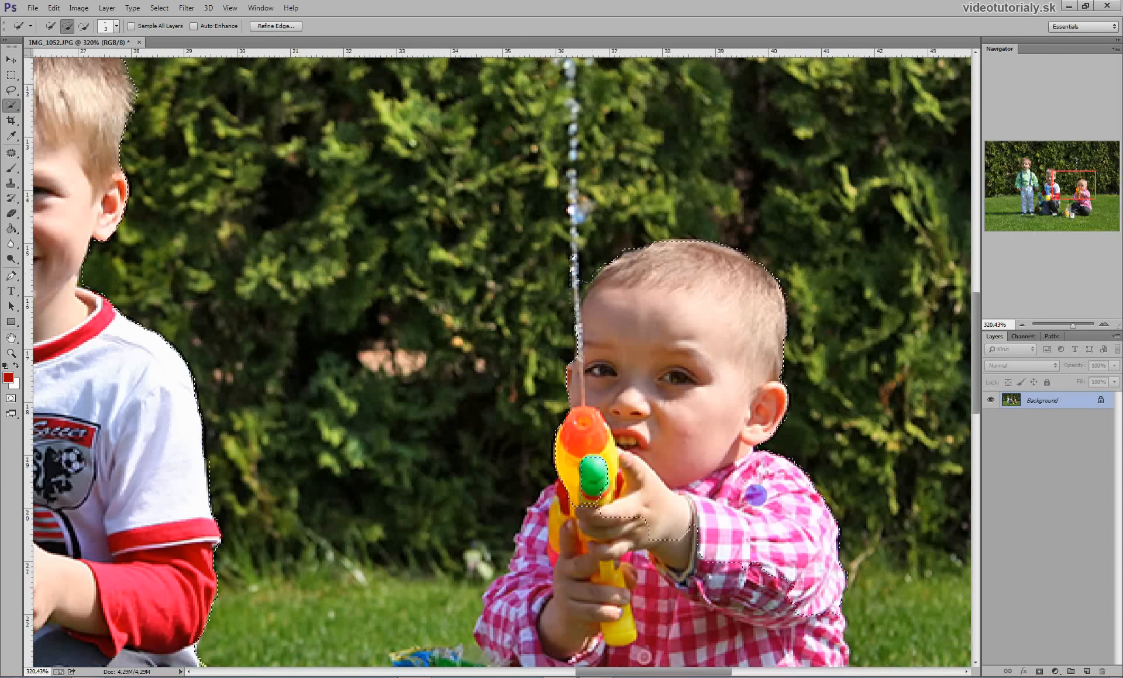
pyautogui.scroll(-5, 749, 514)
pyautogui.hscroll(2, 748, 515)
pyautogui.moveTo(377, 396); pyautogui.dragTo(691, 552)
pyautogui.moveTo(747, 581)
pyautogui.mouseDown()
pyautogui.moveTo(677, 370)
pyautogui.moveTo(325, 438)
pyautogui.moveTo(104, 514)
pyautogui.moveTo(289, 237)
pyautogui.moveTo(233, 283)
pyautogui.moveTo(336, 246)
pyautogui.moveTo(257, 197)
pyautogui.mouseUp()
pyautogui.scroll(-3, 555, 378)
pyautogui.hscroll(-4, 555, 377)
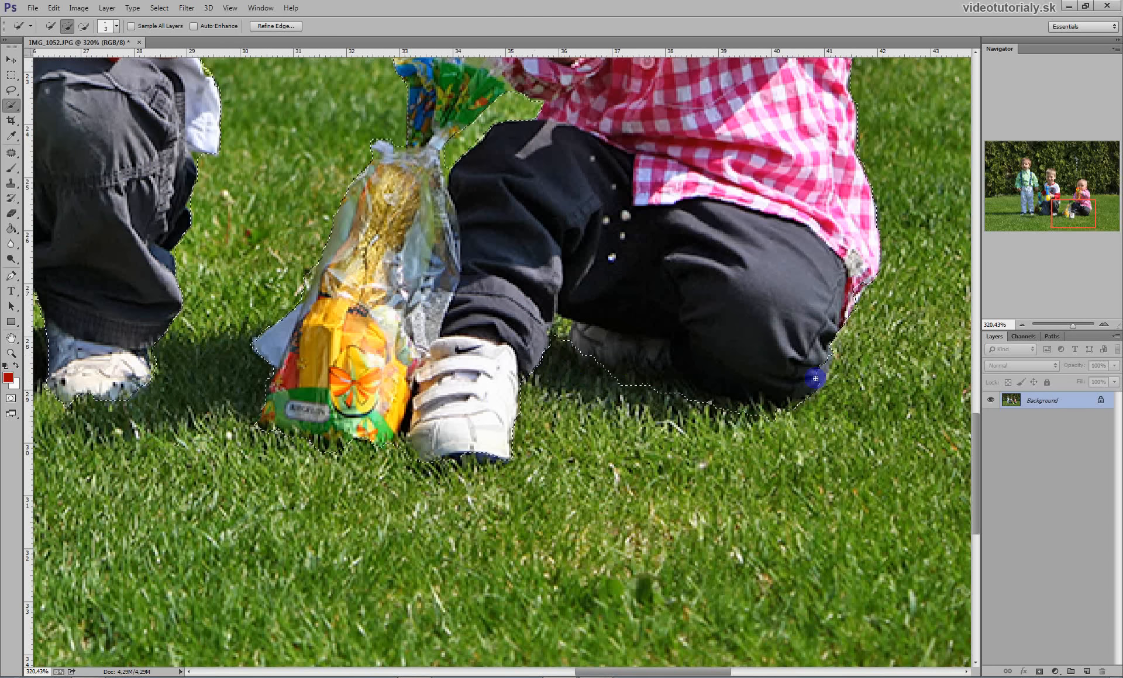
# Add the water stream and its droplets above the toy gun to the selection with the Lasso tool.
pyautogui.scroll(10, 648, 346)
pyautogui.scroll(2, 648, 346)
pyautogui.hscroll(2, 647, 346)
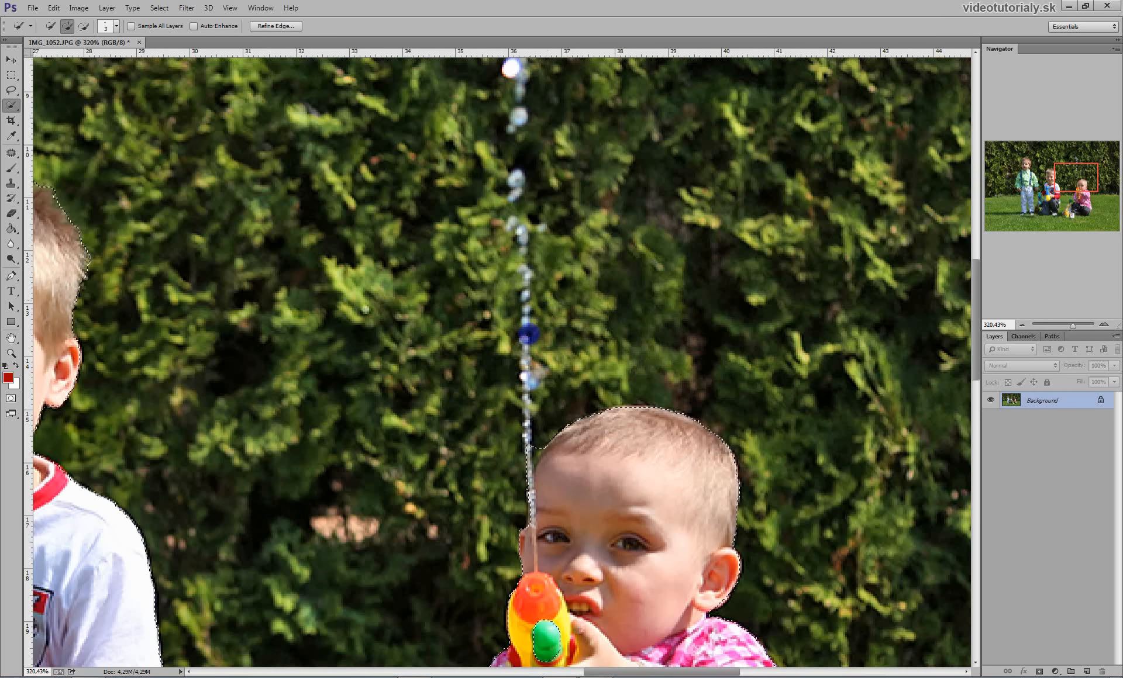
pyautogui.press('l')
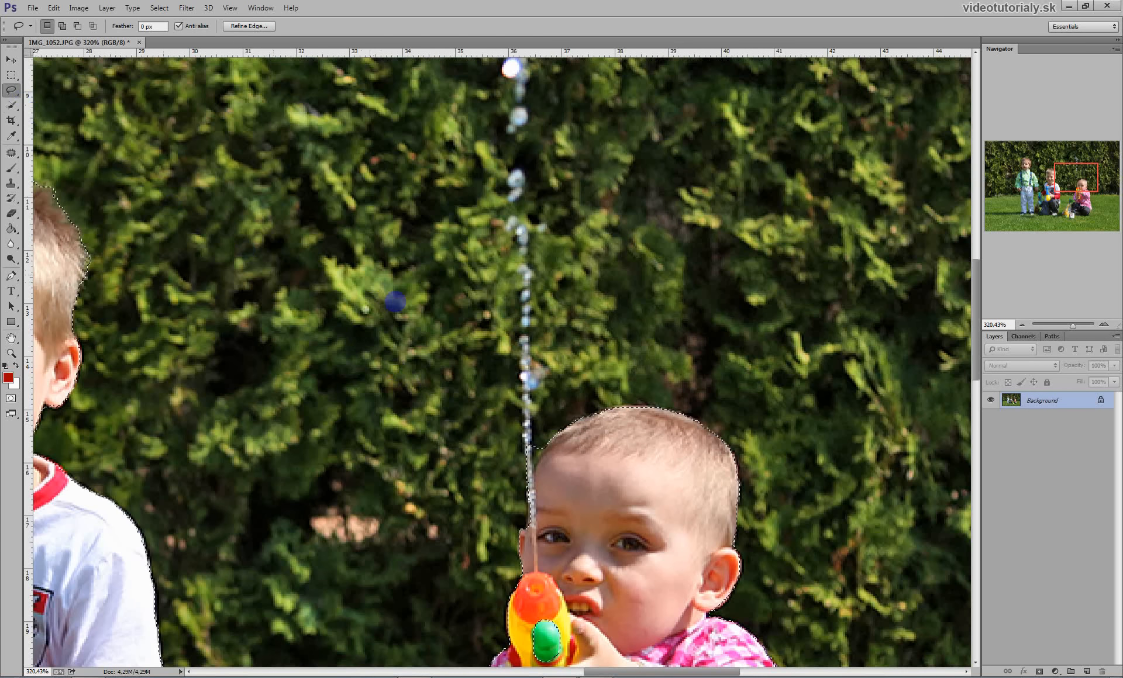
pyautogui.press('shift')
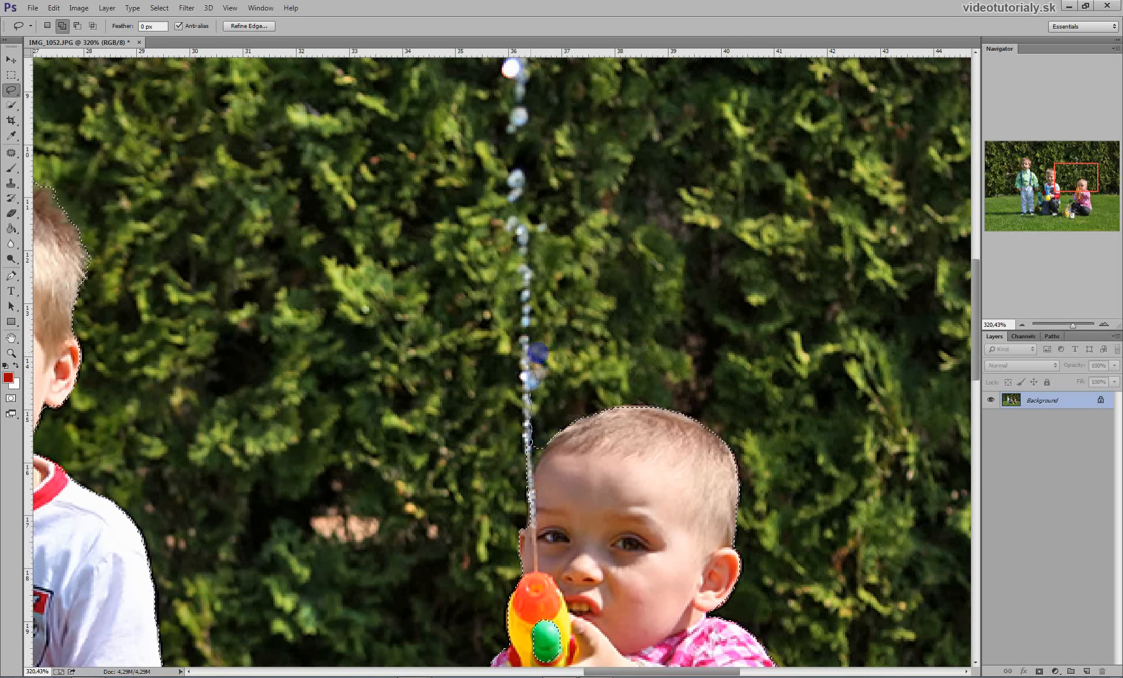
pyautogui.moveTo(537, 353); pyautogui.dragTo(528, 387)
pyautogui.moveTo(530, 450)
pyautogui.mouseDown()
pyautogui.moveTo(558, 438)
pyautogui.moveTo(542, 467)
pyautogui.moveTo(549, 436)
pyautogui.mouseUp()
pyautogui.moveTo(463, 283); pyautogui.dragTo(483, 429)
pyautogui.moveTo(548, 449)
pyautogui.mouseDown()
pyautogui.moveTo(558, 387)
pyautogui.moveTo(542, 383)
pyautogui.moveTo(572, 384)
pyautogui.moveTo(509, 238)
pyautogui.moveTo(561, 226)
pyautogui.moveTo(550, 184)
pyautogui.moveTo(545, 237)
pyautogui.moveTo(564, 198)
pyautogui.moveTo(564, 274)
pyautogui.moveTo(586, 249)
pyautogui.moveTo(545, 168)
pyautogui.moveTo(515, 196)
pyautogui.moveTo(526, 269)
pyautogui.moveTo(619, 238)
pyautogui.moveTo(590, 246)
pyautogui.moveTo(583, 237)
pyautogui.moveTo(601, 286)
pyautogui.moveTo(655, 287)
pyautogui.moveTo(500, 356)
pyautogui.moveTo(587, 354)
pyautogui.moveTo(619, 300)
pyautogui.mouseUp()
pyautogui.scroll(3, 564, 274)
# Open Refine Edge for the selection of the three boys and move the dialog clear of the boy in pink.
pyautogui.press('z')
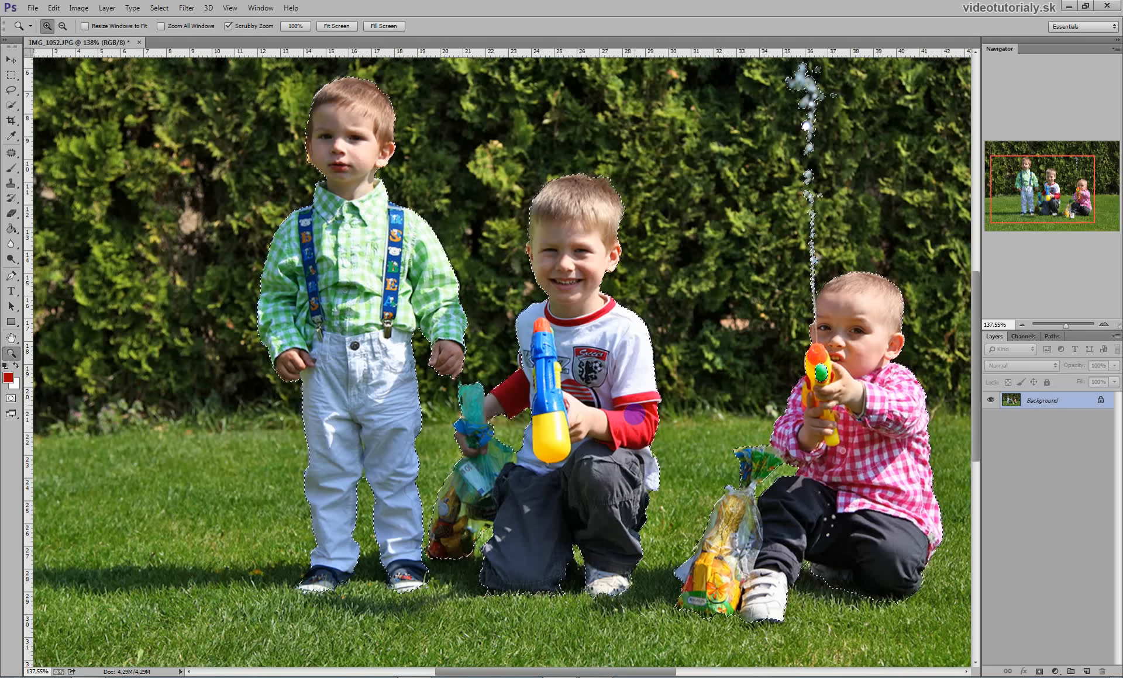
pyautogui.moveTo(530, 355); pyautogui.dragTo(486, 346)
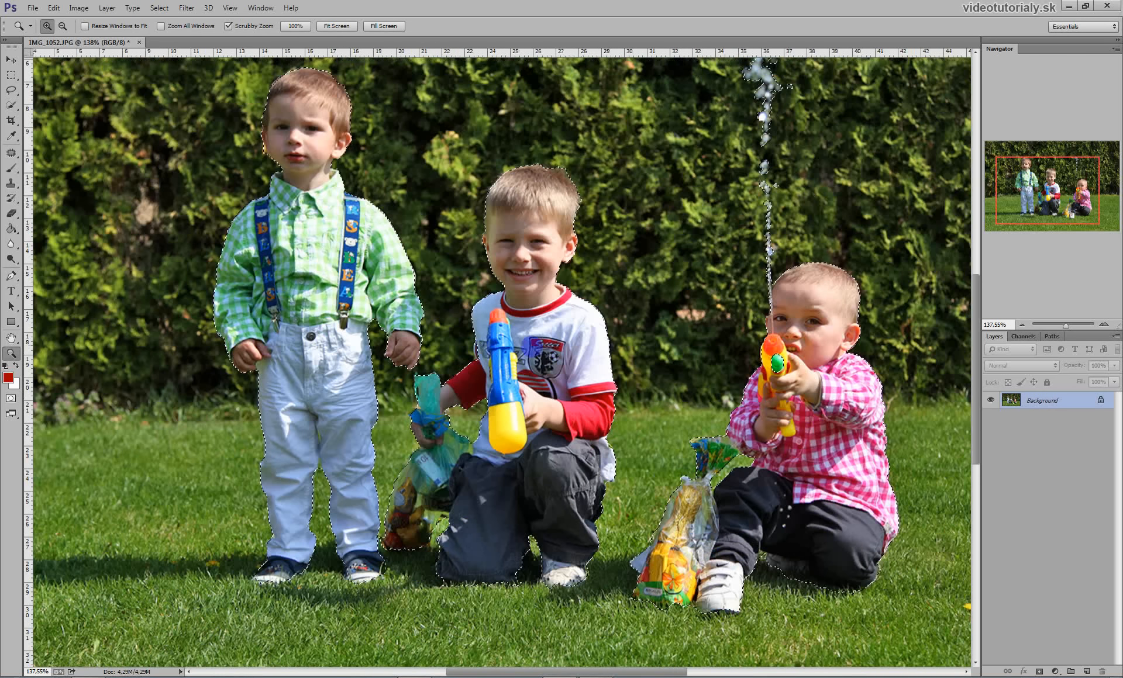
pyautogui.press('m')
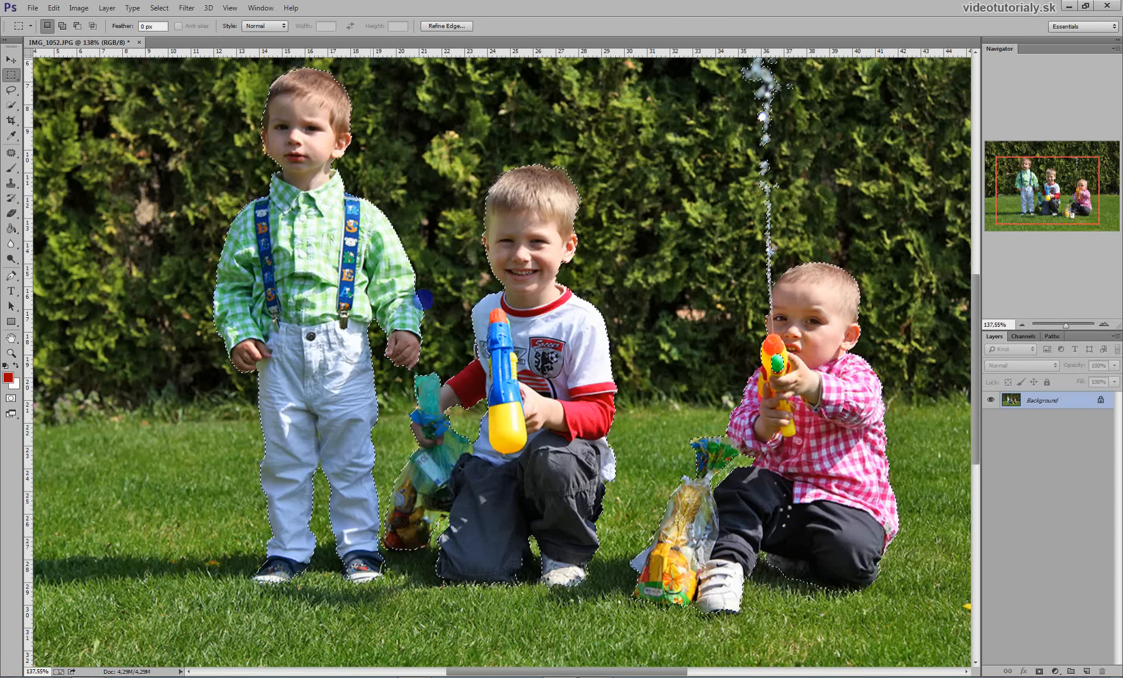
pyautogui.moveTo(424, 299); pyautogui.dragTo(448, 338)
pyautogui.click(468, 30)
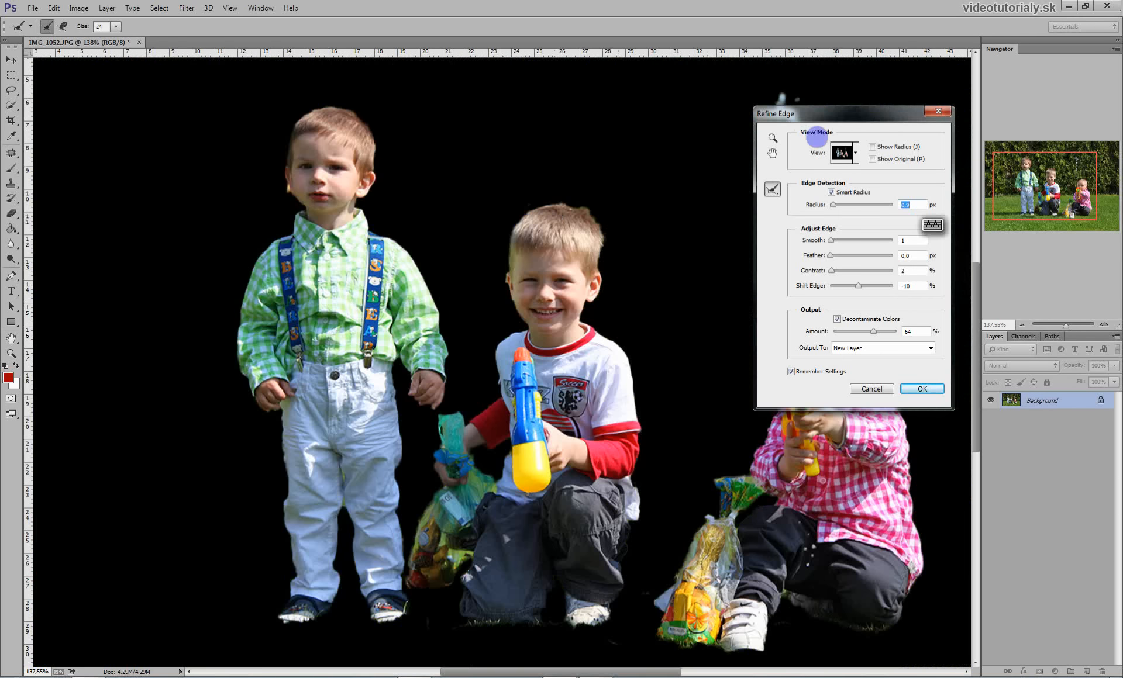
pyautogui.moveTo(842, 117); pyautogui.dragTo(964, 104)
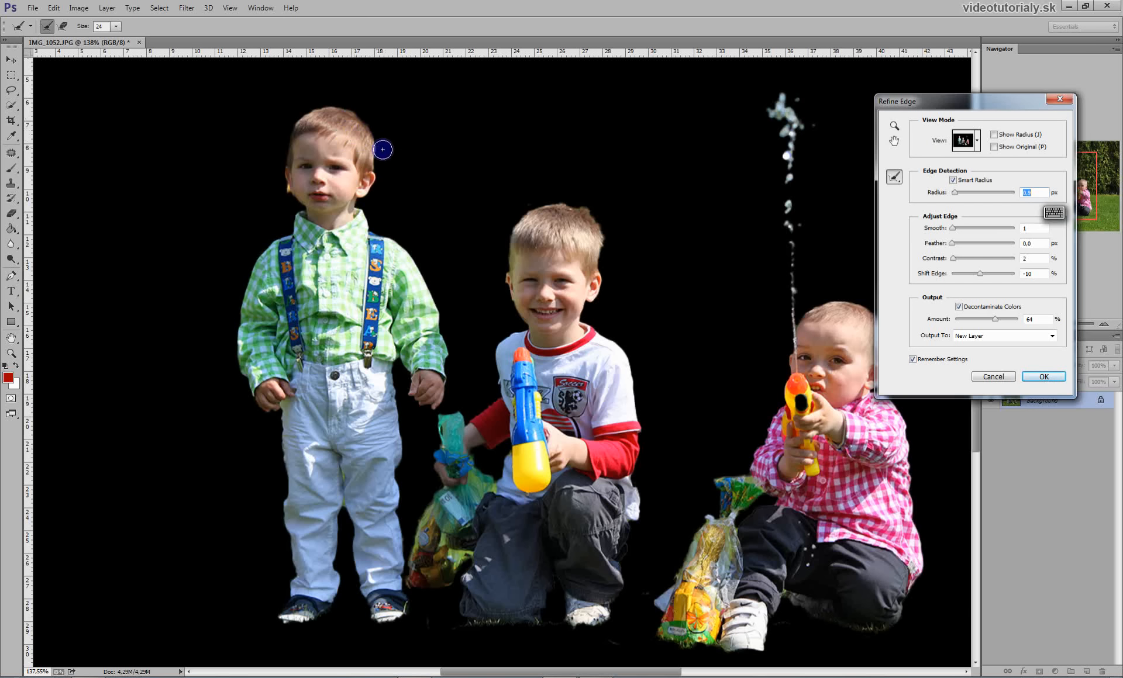
# Refine the hair edges of the kneeling boy and the boy in pink with a size 14 Refine Radius brush.
pyautogui.press('alt')
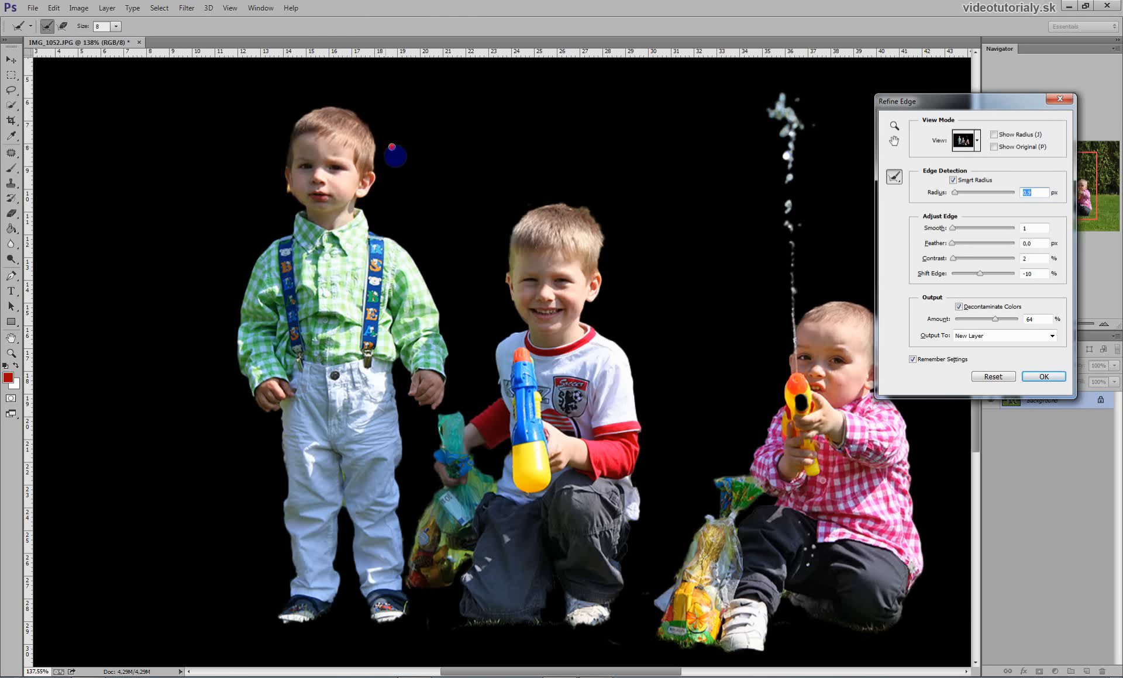
pyautogui.press('[')
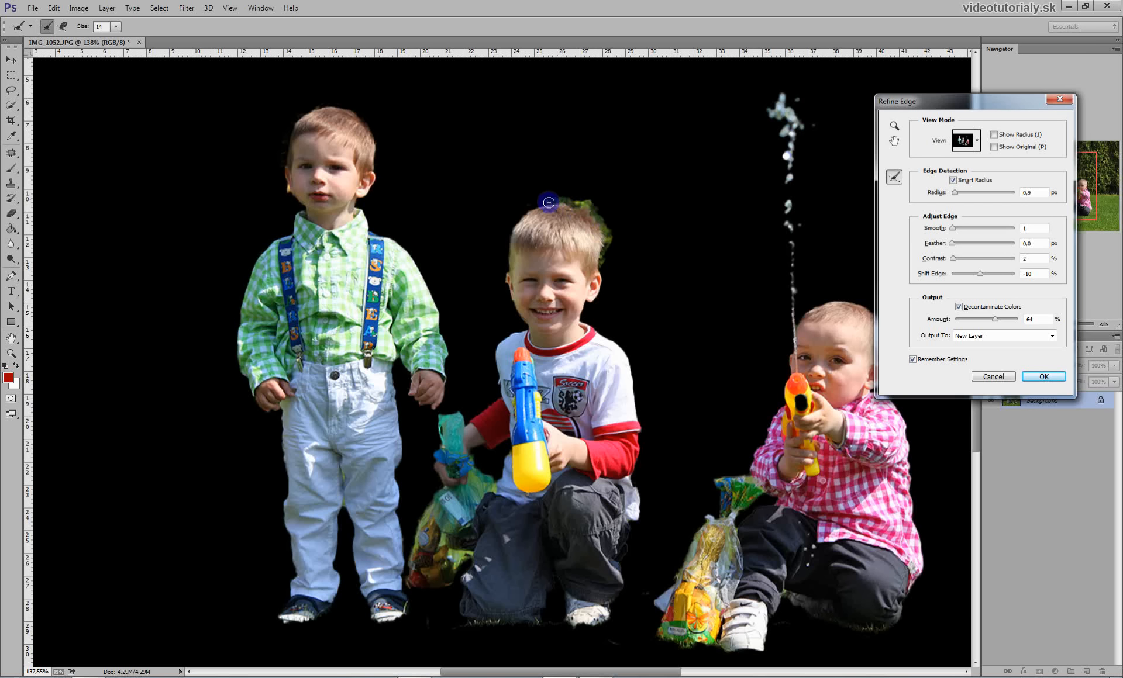
pyautogui.moveTo(548, 202)
pyautogui.mouseDown()
pyautogui.moveTo(514, 223)
pyautogui.moveTo(507, 271)
pyautogui.moveTo(508, 245)
pyautogui.moveTo(577, 247)
pyautogui.mouseUp()
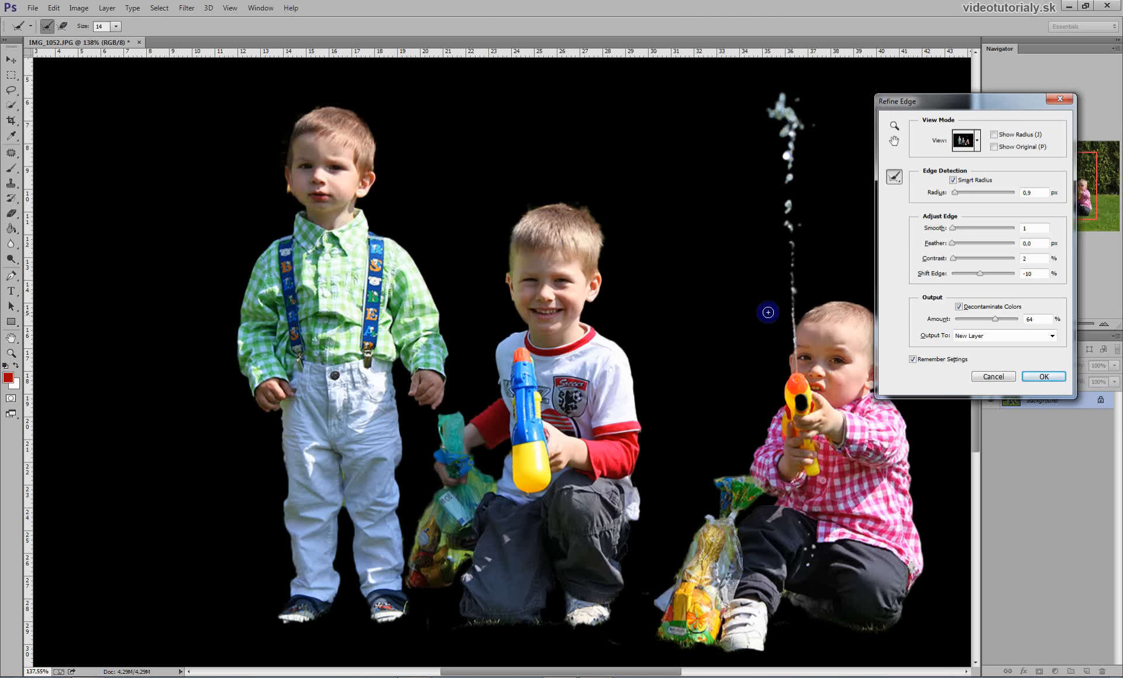
pyautogui.moveTo(779, 349); pyautogui.dragTo(667, 321)
pyautogui.moveTo(688, 244); pyautogui.dragTo(660, 235)
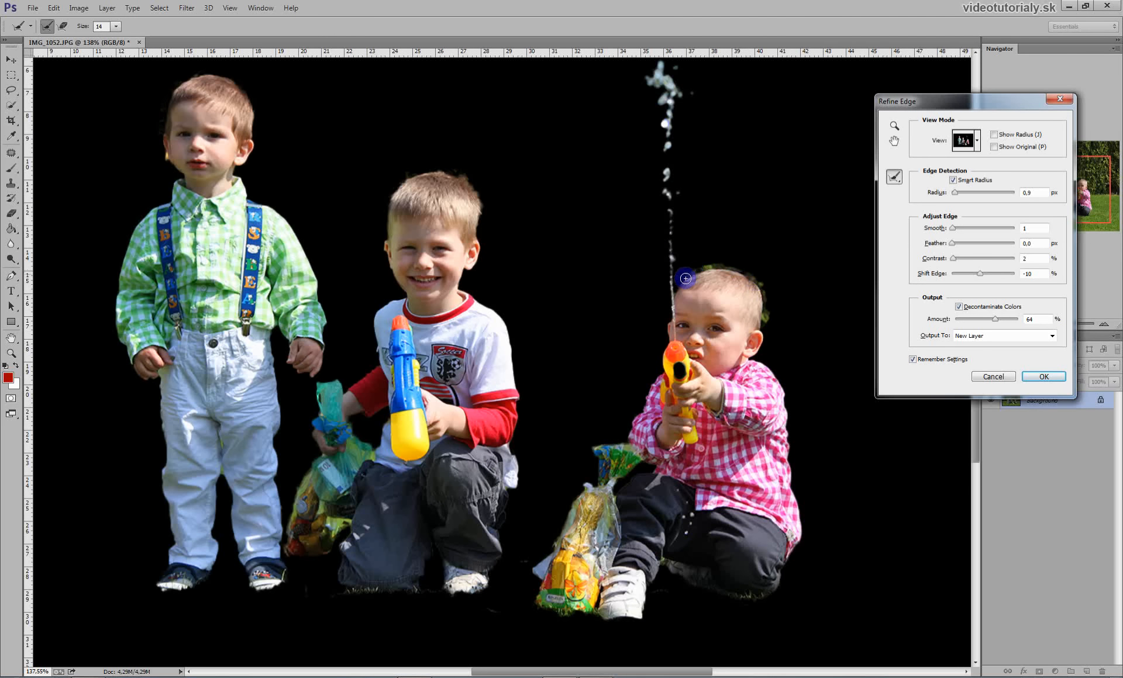
pyautogui.moveTo(672, 296)
pyautogui.mouseDown()
pyautogui.moveTo(809, 284)
pyautogui.moveTo(772, 322)
pyautogui.mouseUp()
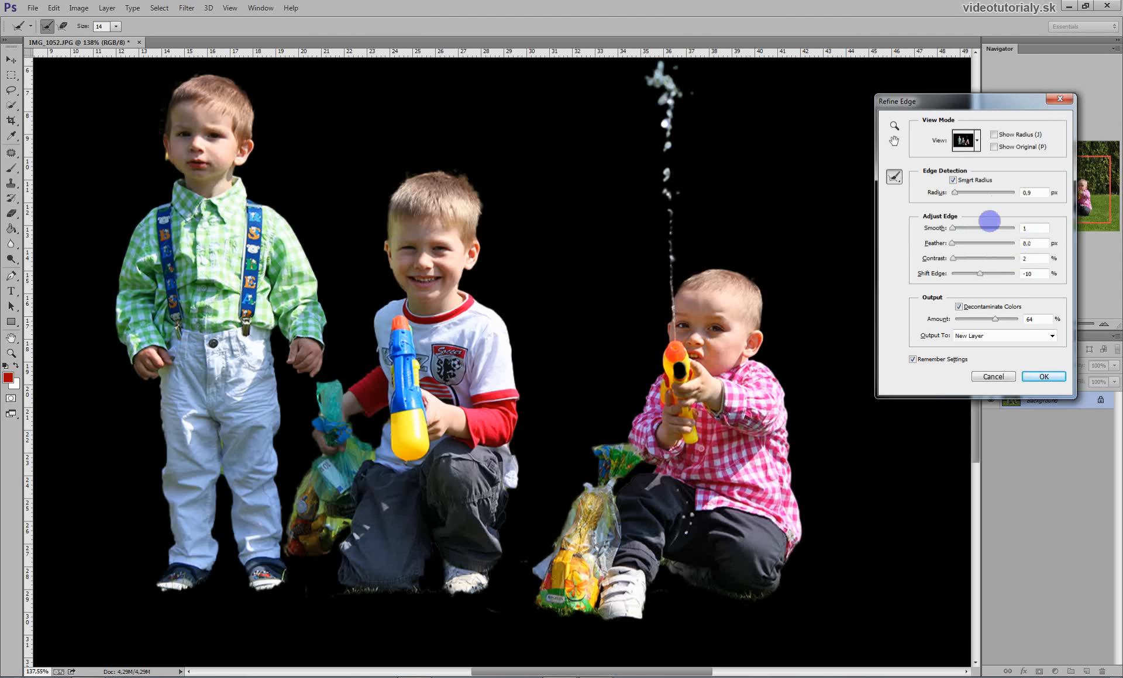
# Set Shift Edge to -12% and output the refined cut-out to a new layer.
pyautogui.moveTo(1017, 110); pyautogui.dragTo(987, 108)
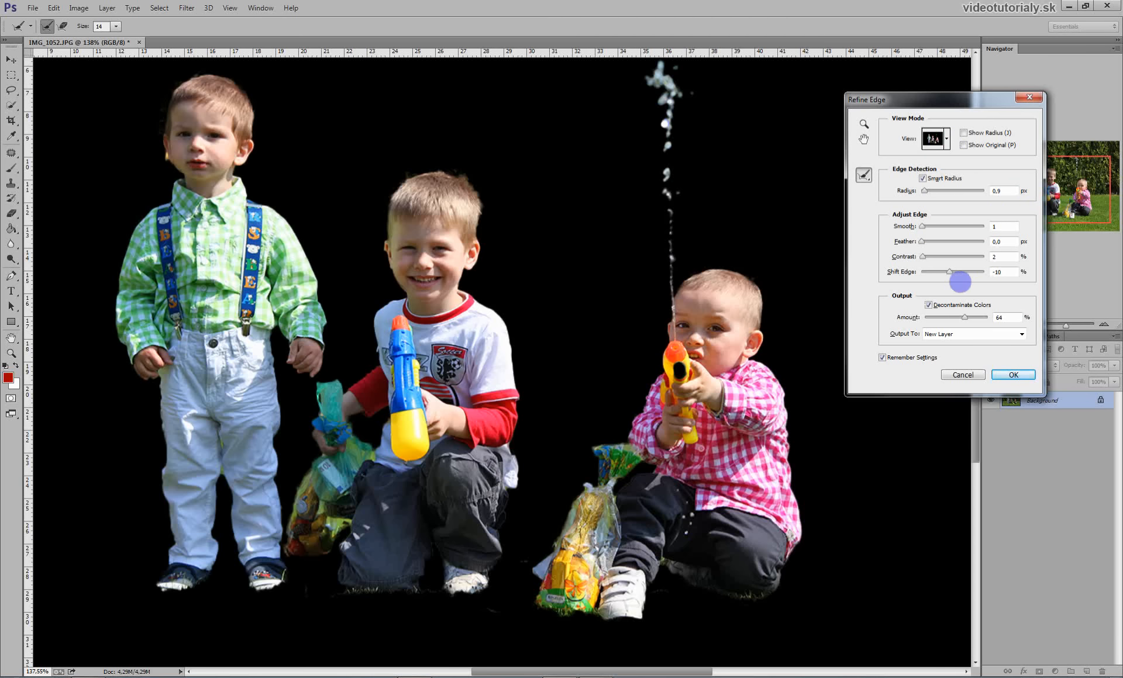
pyautogui.moveTo(952, 283); pyautogui.dragTo(951, 281)
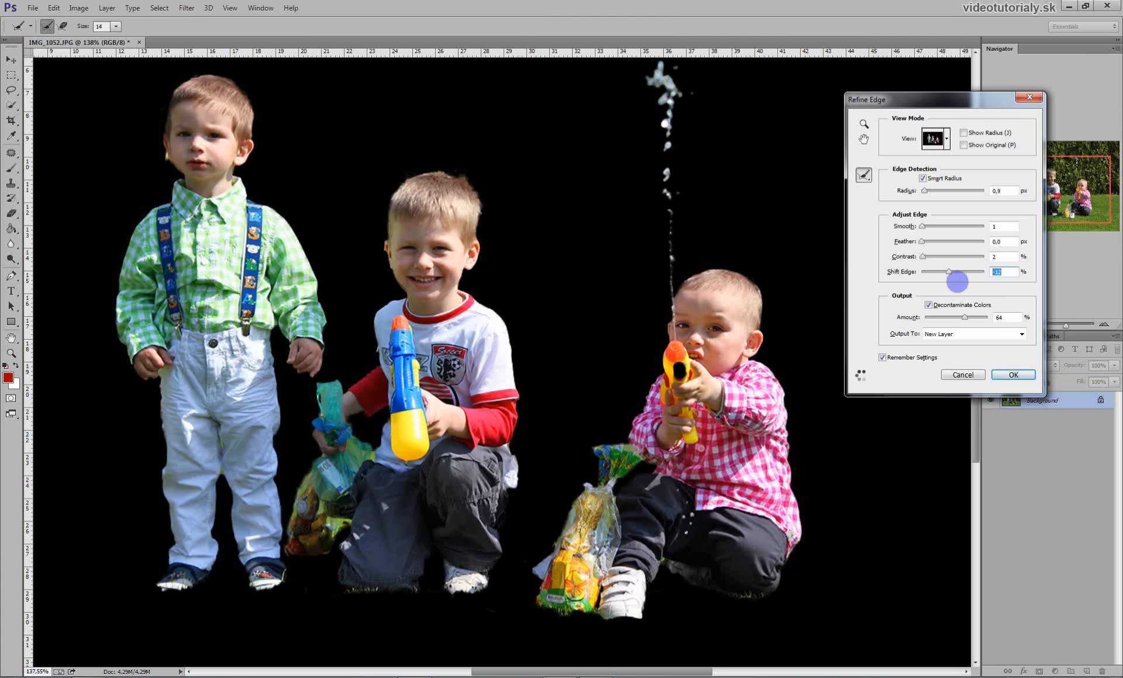
pyautogui.click(961, 337)
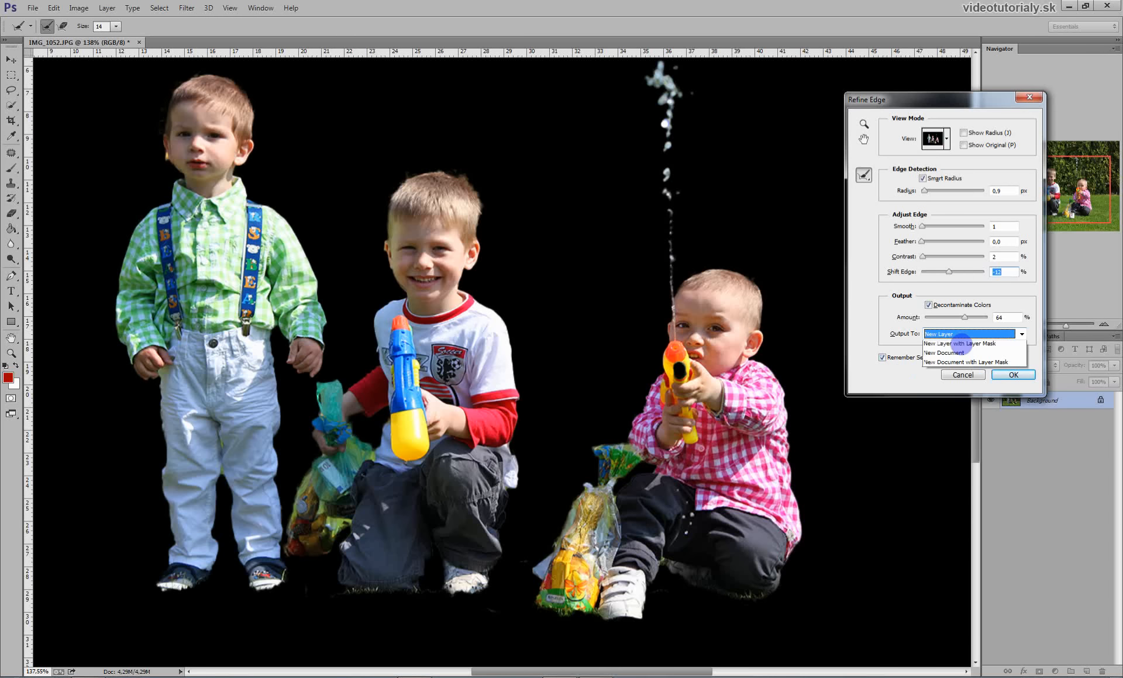
pyautogui.click(961, 338)
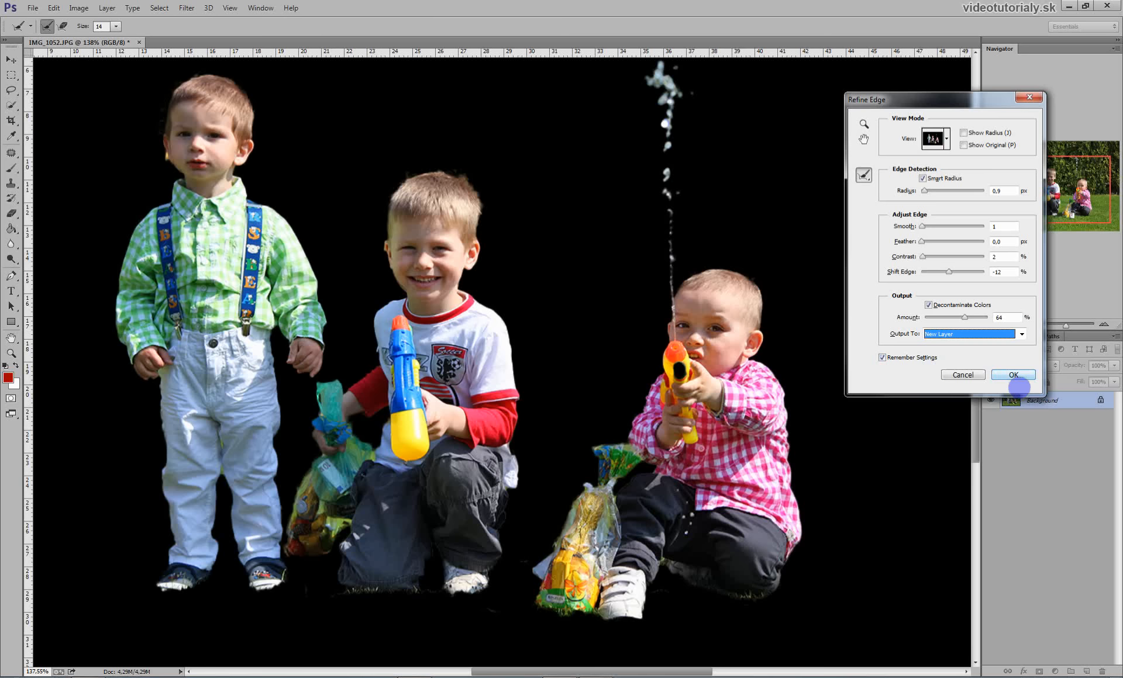
pyautogui.click(1016, 375)
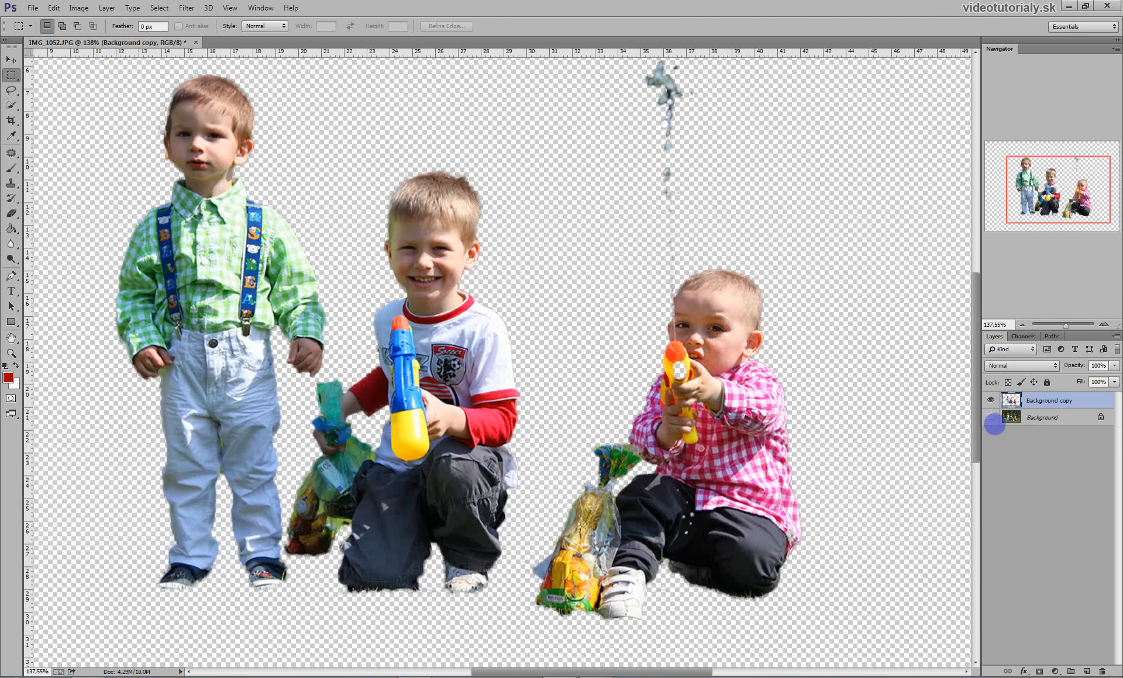
# Compare the cut-out with the full photo by toggling the Background layer's visibility, and view the image at 100%.
pyautogui.click(992, 418)
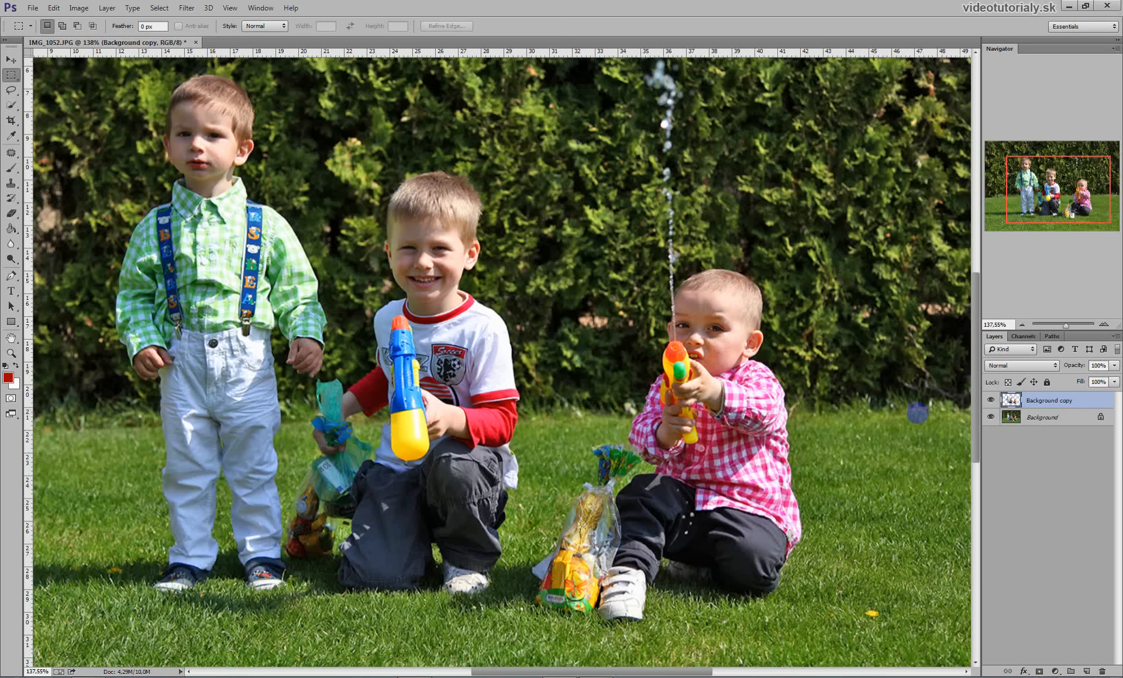
pyautogui.click(990, 417)
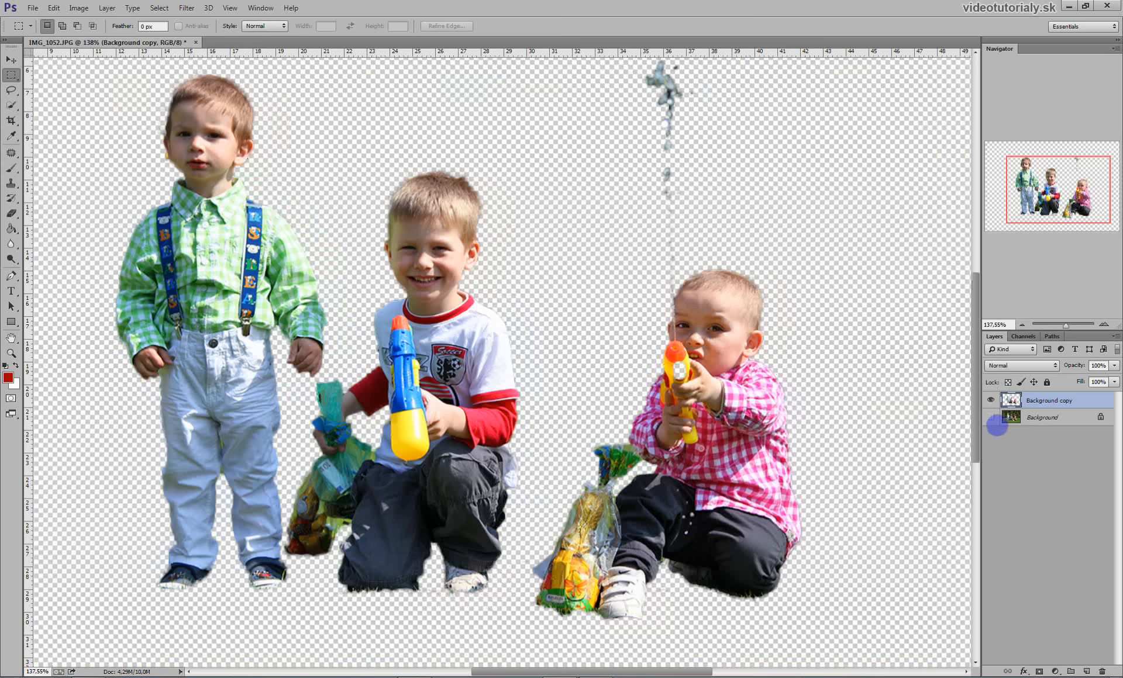
pyautogui.click(991, 417)
pyautogui.click(990, 417)
pyautogui.click(990, 417)
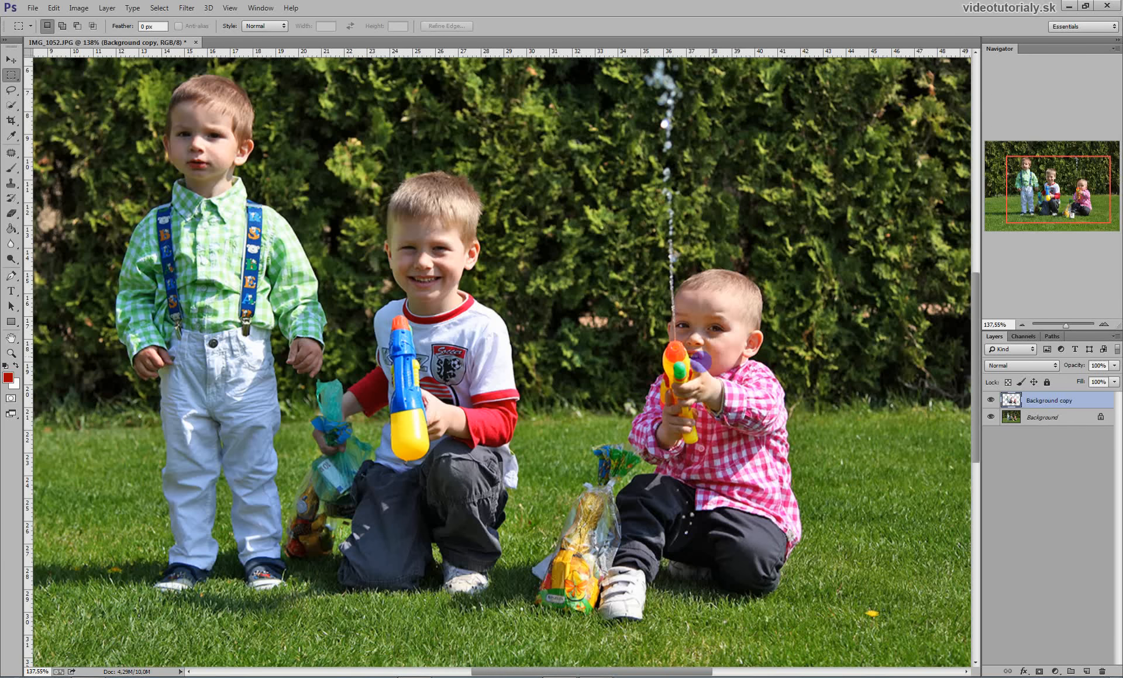
pyautogui.press('z')
pyautogui.moveTo(703, 355); pyautogui.dragTo(637, 355)
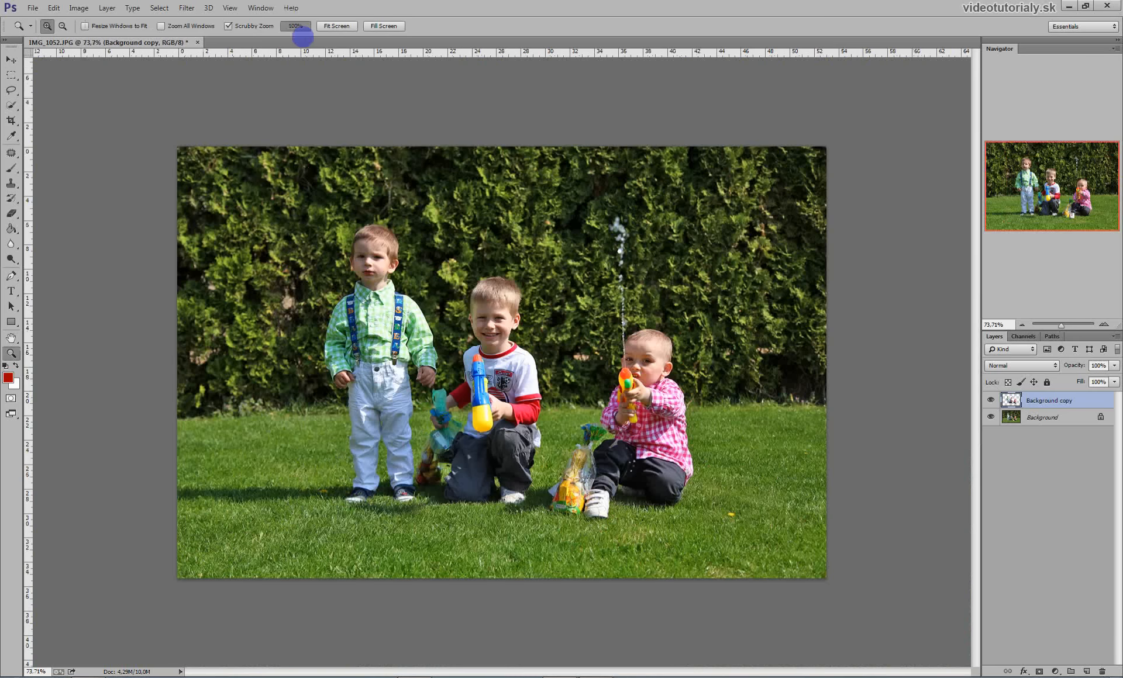
pyautogui.click(296, 26)
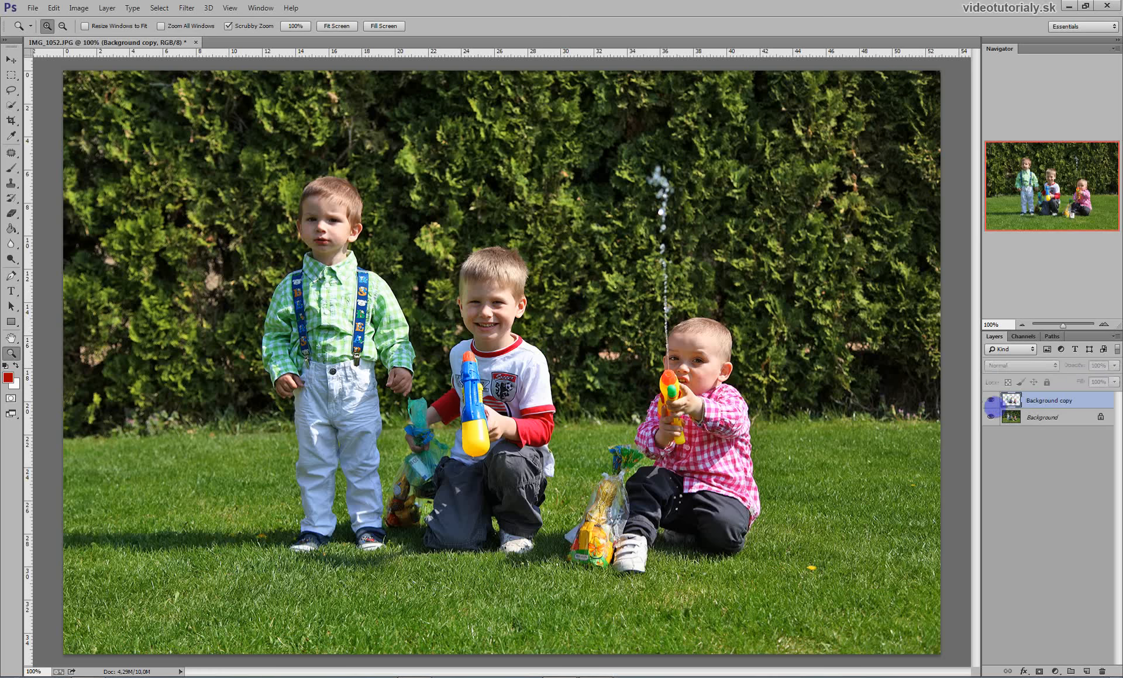
# Hide the Background layer, outline the standing boy in green with the Lasso tool, and move him to his own layer with Layer Via Cut.
pyautogui.click(990, 418)
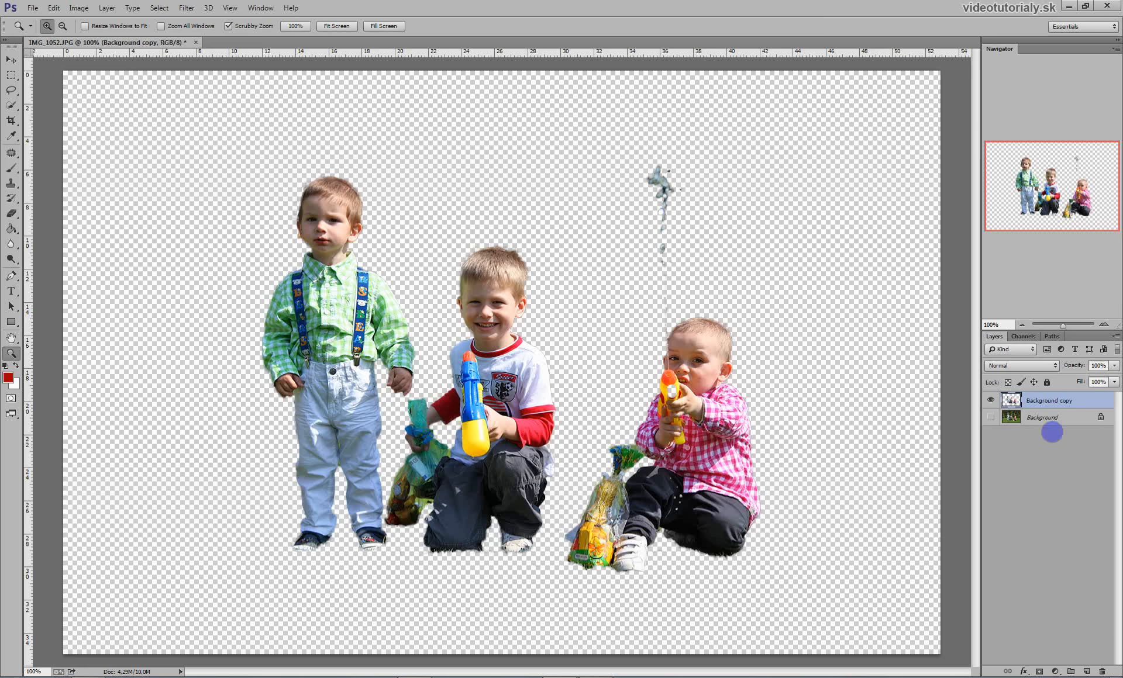
pyautogui.press('l')
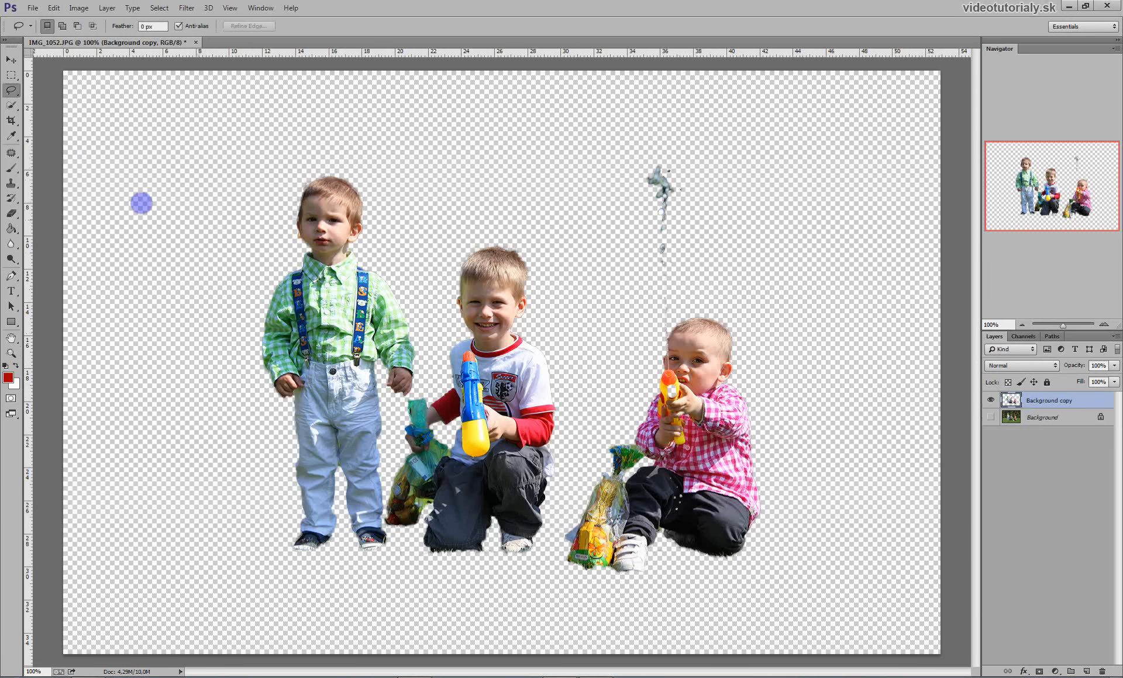
pyautogui.moveTo(294, 174)
pyautogui.mouseDown()
pyautogui.moveTo(275, 217)
pyautogui.moveTo(246, 375)
pyautogui.moveTo(253, 449)
pyautogui.moveTo(281, 561)
pyautogui.moveTo(328, 581)
pyautogui.moveTo(377, 581)
pyautogui.moveTo(409, 569)
pyautogui.moveTo(395, 540)
pyautogui.mouseUp()
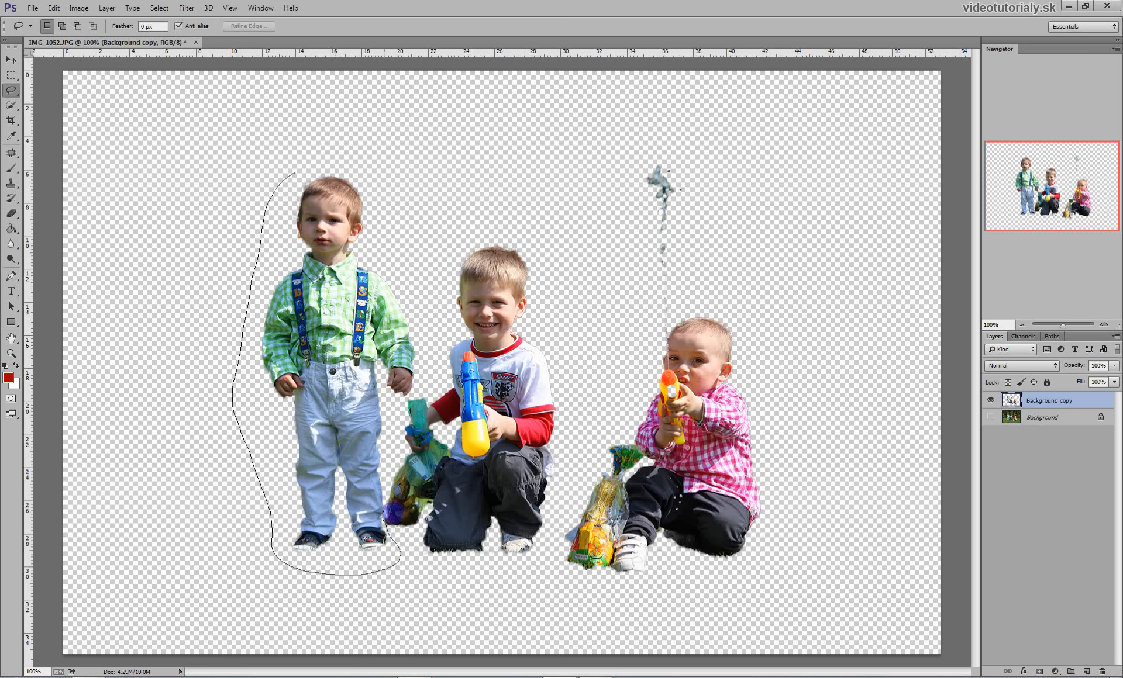
pyautogui.moveTo(400, 483)
pyautogui.mouseDown()
pyautogui.moveTo(402, 425)
pyautogui.moveTo(431, 370)
pyautogui.moveTo(406, 316)
pyautogui.moveTo(411, 291)
pyautogui.moveTo(384, 207)
pyautogui.moveTo(310, 162)
pyautogui.mouseUp()
pyautogui.press('shift')
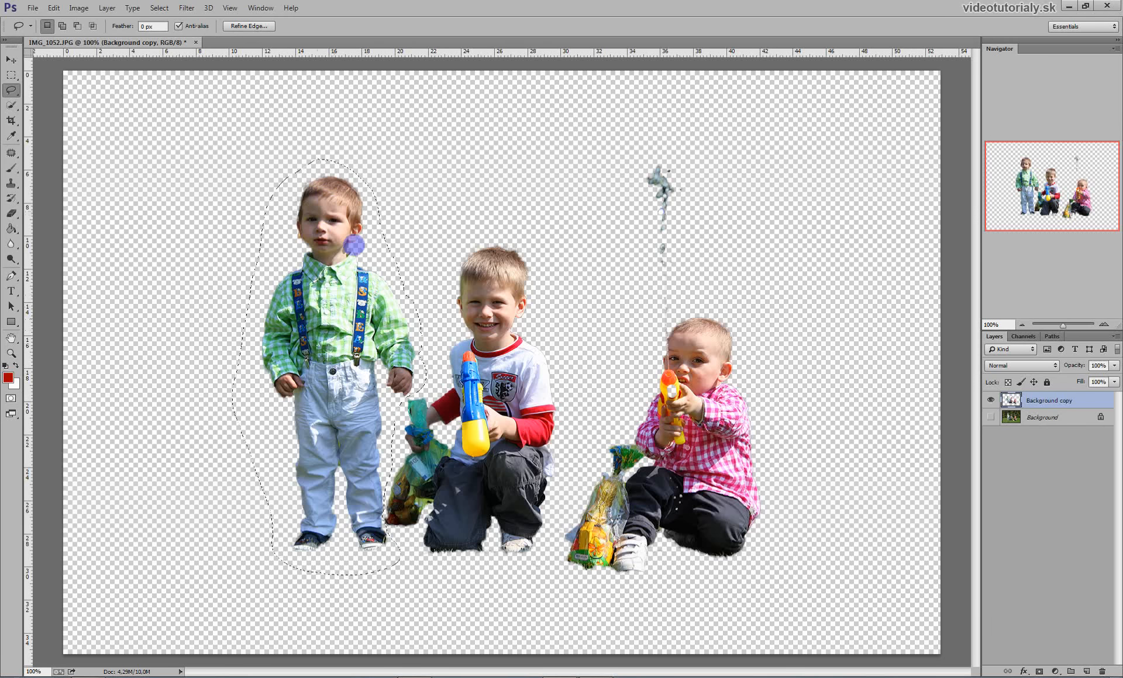
pyautogui.rightClick(349, 325)
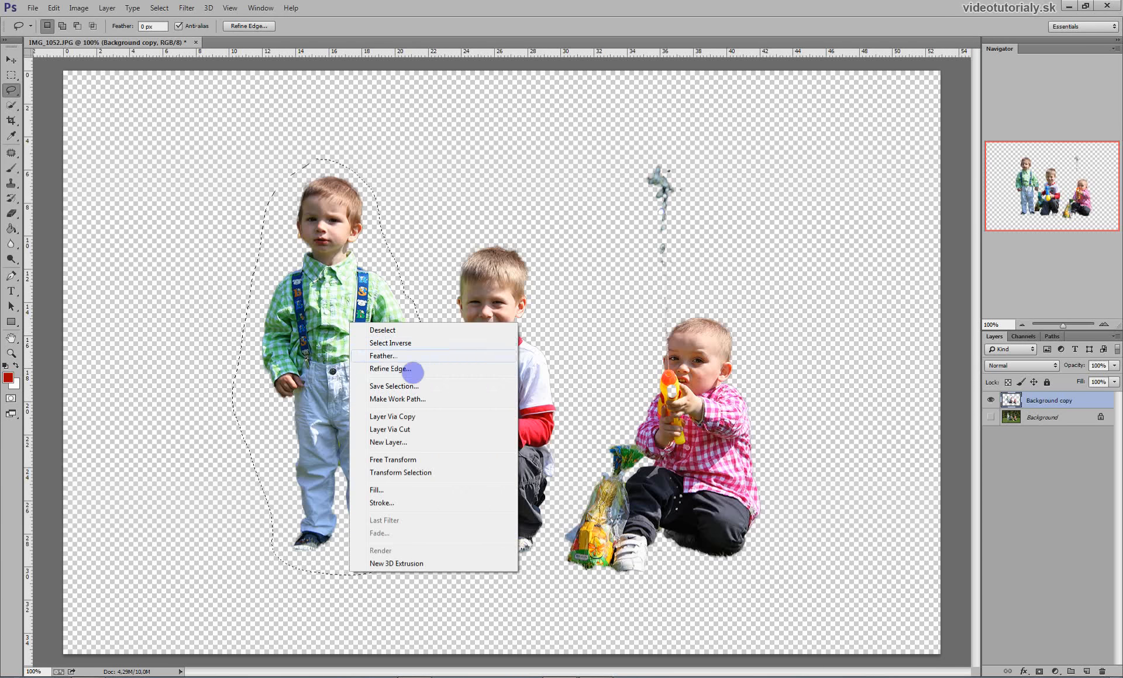
pyautogui.click(406, 432)
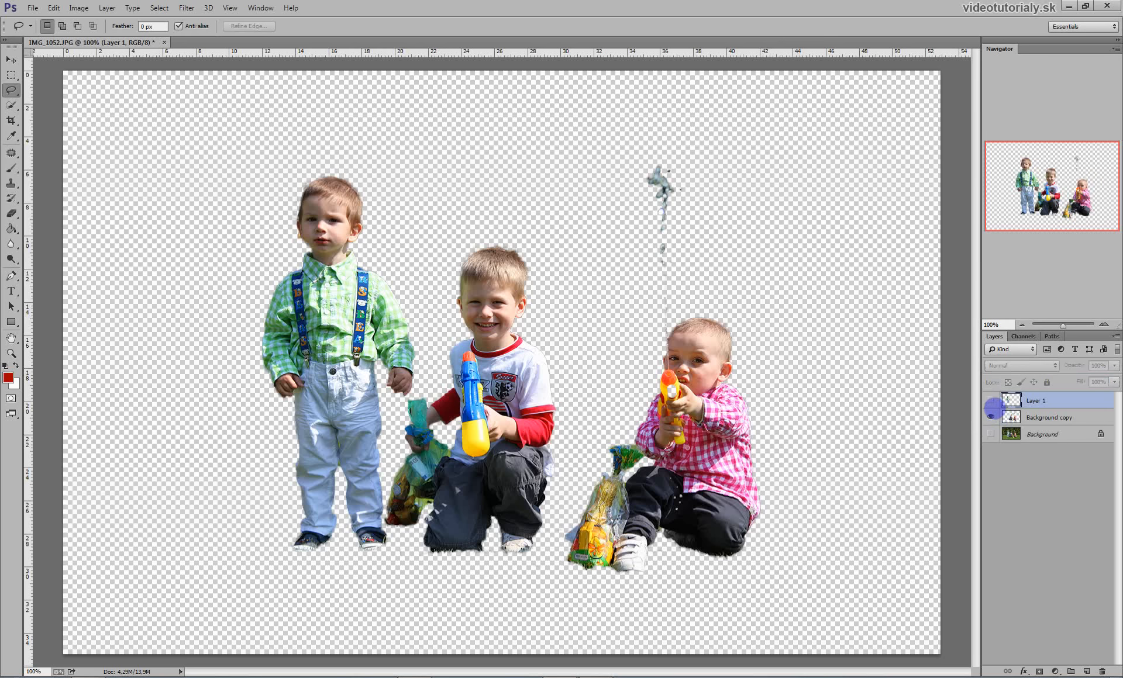
pyautogui.click(990, 400)
pyautogui.click(991, 400)
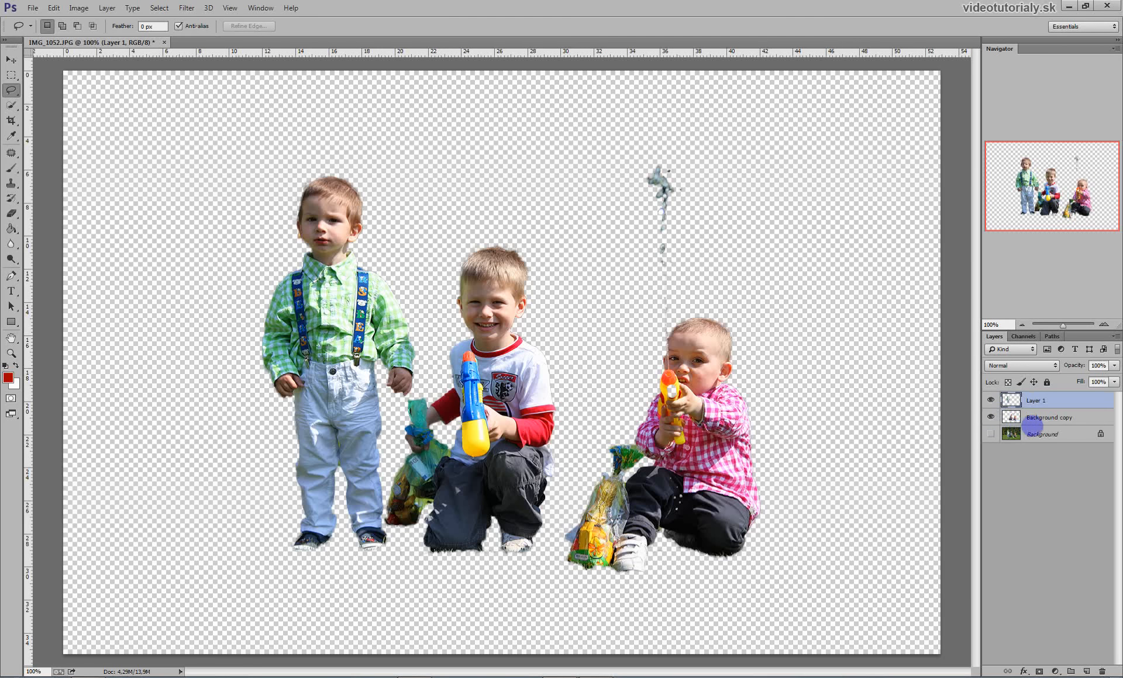
# On the Background copy layer, lasso the boy in pink with his gift bag and water spray, and separate them using Layer Via Cut.
pyautogui.click(1028, 419)
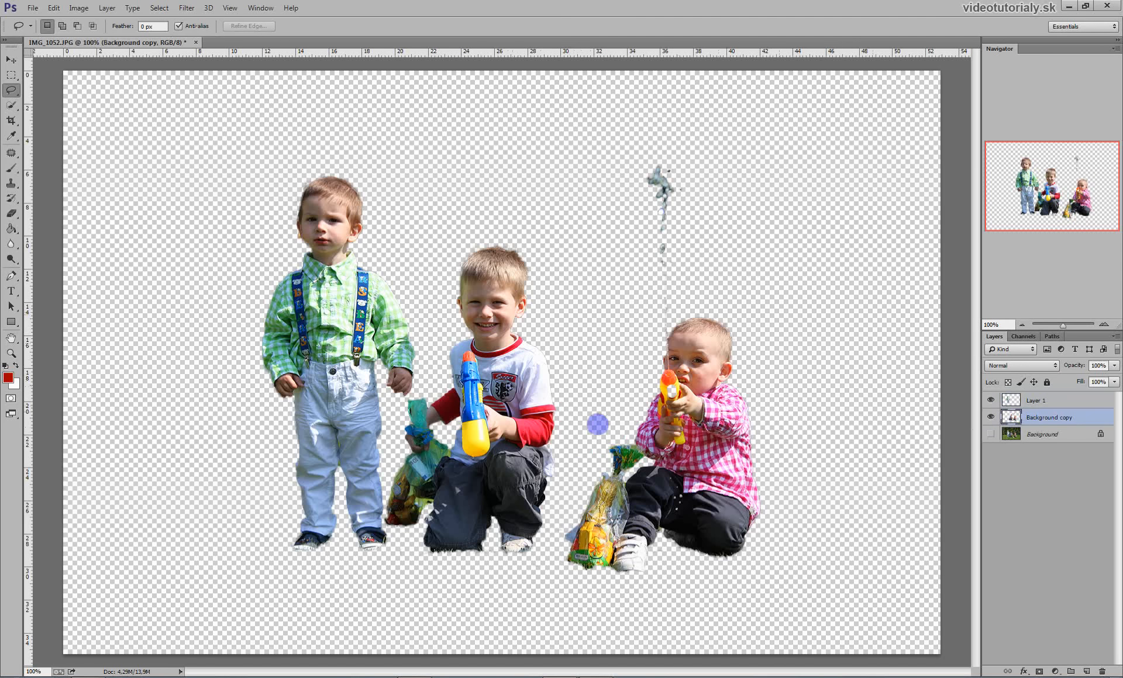
pyautogui.moveTo(597, 399)
pyautogui.mouseDown()
pyautogui.moveTo(567, 512)
pyautogui.moveTo(565, 572)
pyautogui.moveTo(629, 597)
pyautogui.moveTo(686, 600)
pyautogui.moveTo(773, 568)
pyautogui.moveTo(813, 532)
pyautogui.moveTo(811, 459)
pyautogui.moveTo(788, 412)
pyautogui.moveTo(783, 365)
pyautogui.moveTo(755, 323)
pyautogui.moveTo(716, 312)
pyautogui.moveTo(708, 290)
pyautogui.moveTo(709, 167)
pyautogui.moveTo(669, 159)
pyautogui.moveTo(629, 181)
pyautogui.moveTo(630, 241)
pyautogui.moveTo(608, 319)
pyautogui.mouseUp()
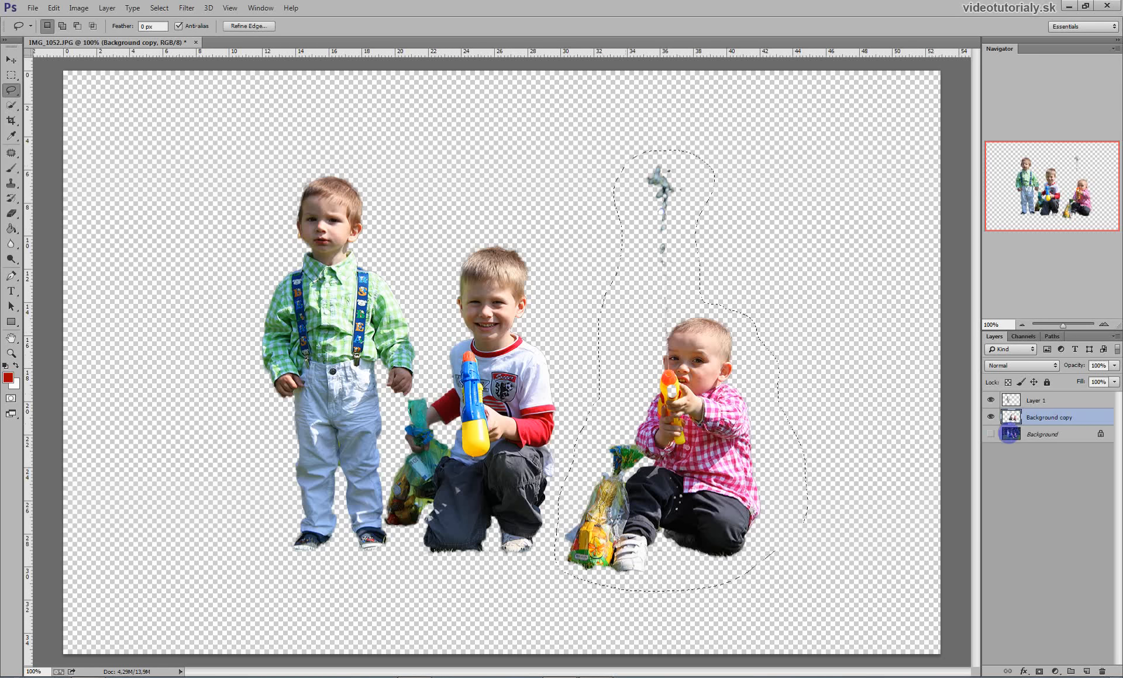
pyautogui.rightClick(673, 377)
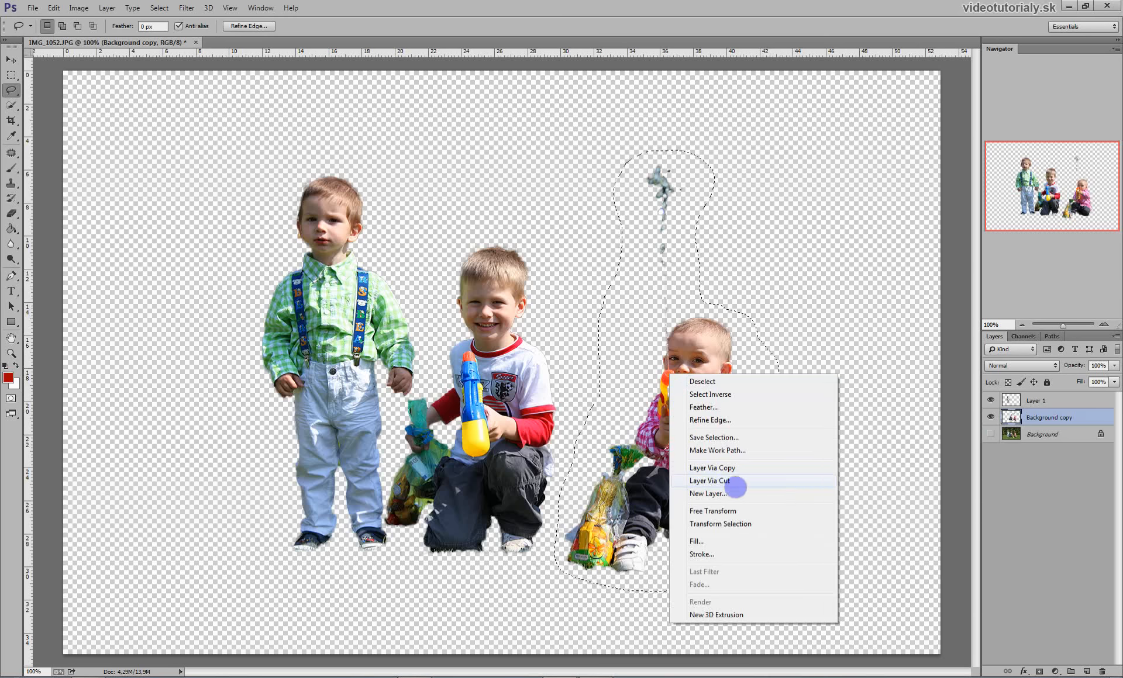
pyautogui.click(735, 483)
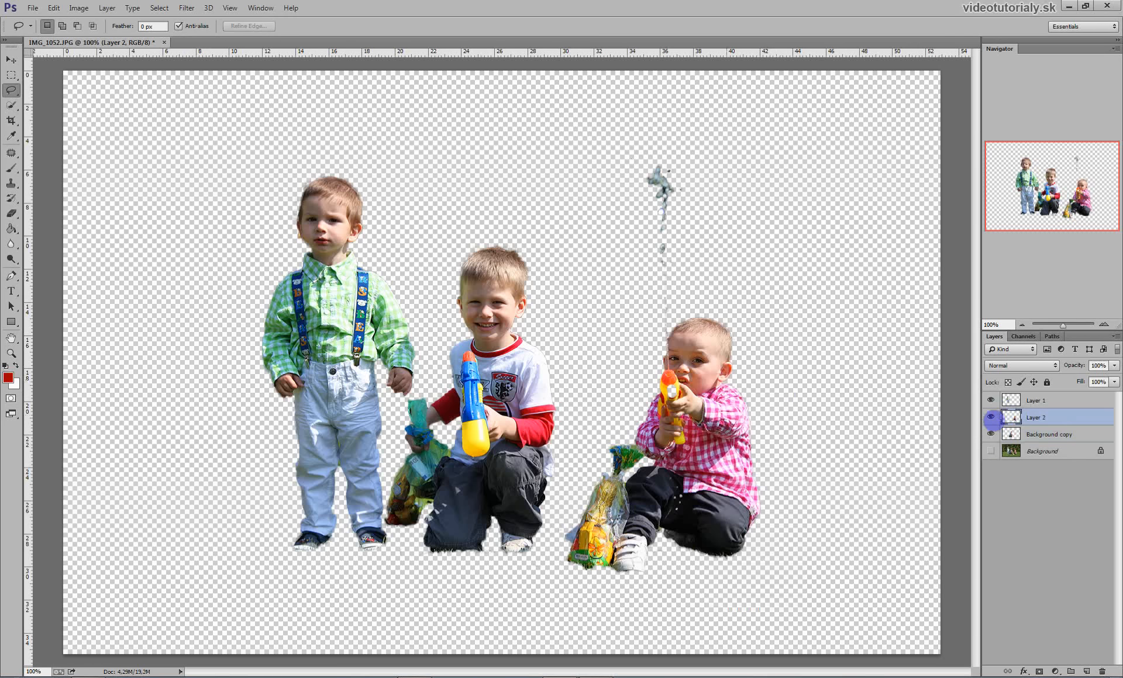
# Check the three separated boys by toggling the visibility of each boy's layer.
pyautogui.click(991, 435)
pyautogui.click(991, 436)
pyautogui.click(990, 417)
pyautogui.click(991, 417)
pyautogui.click(990, 400)
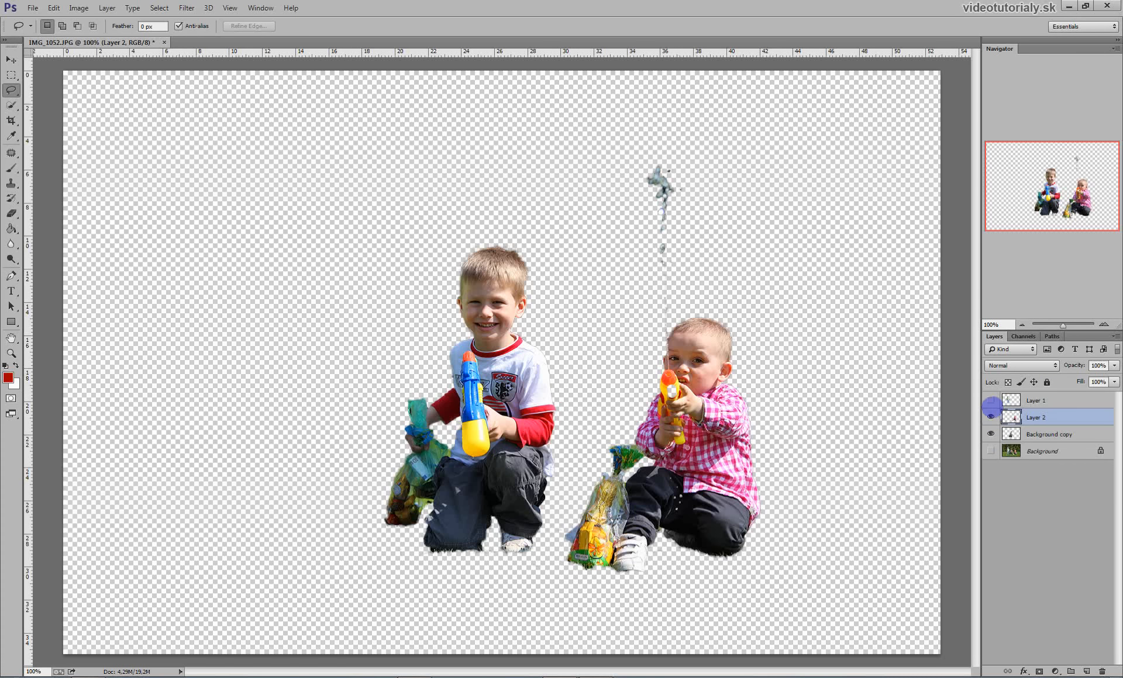
pyautogui.click(991, 401)
# Show the Background layer, hide Layer 1 and Layer 2, and select the Background copy layer.
pyautogui.click(1031, 458)
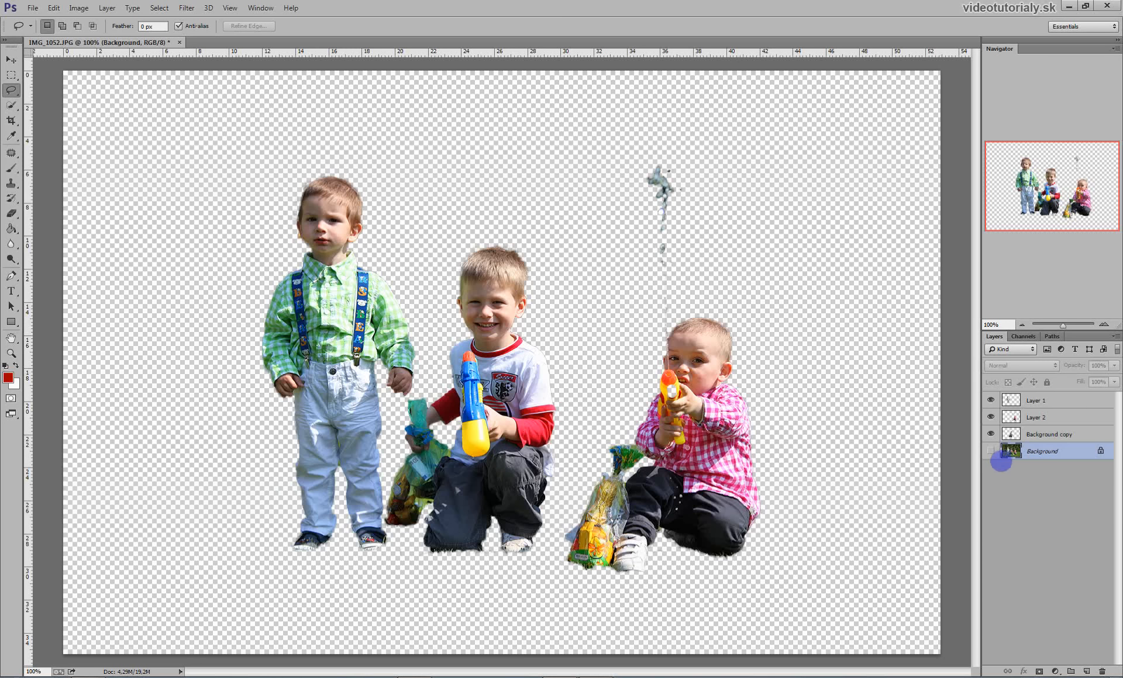
pyautogui.click(991, 452)
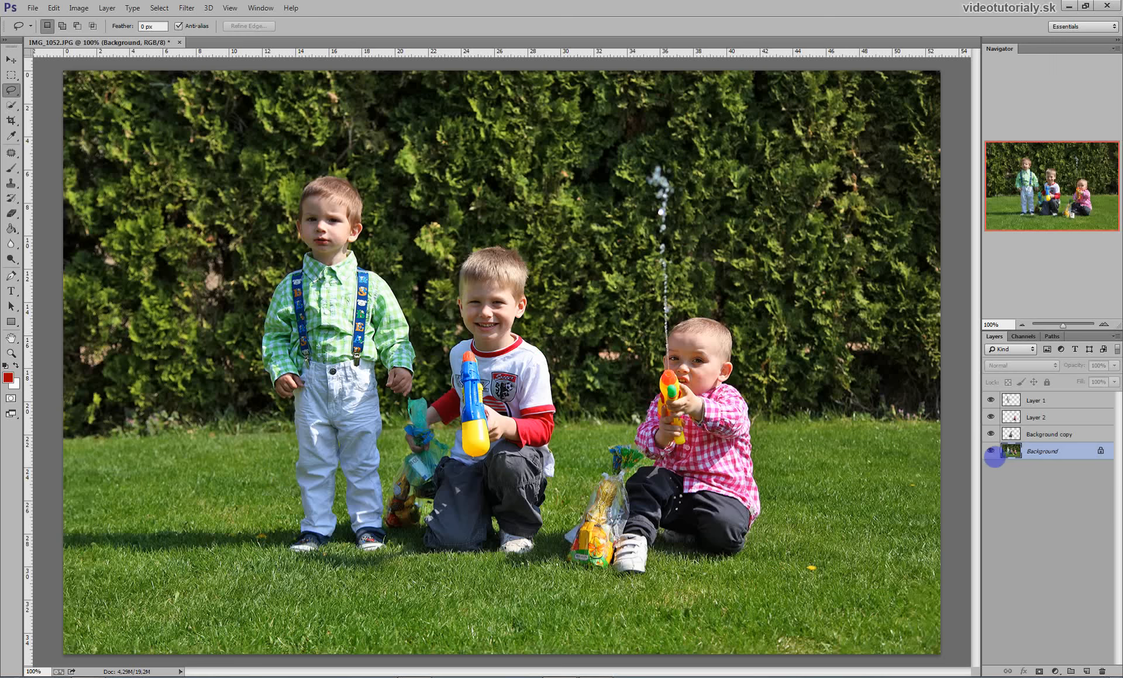
pyautogui.click(991, 400)
pyautogui.click(991, 417)
pyautogui.click(1010, 434)
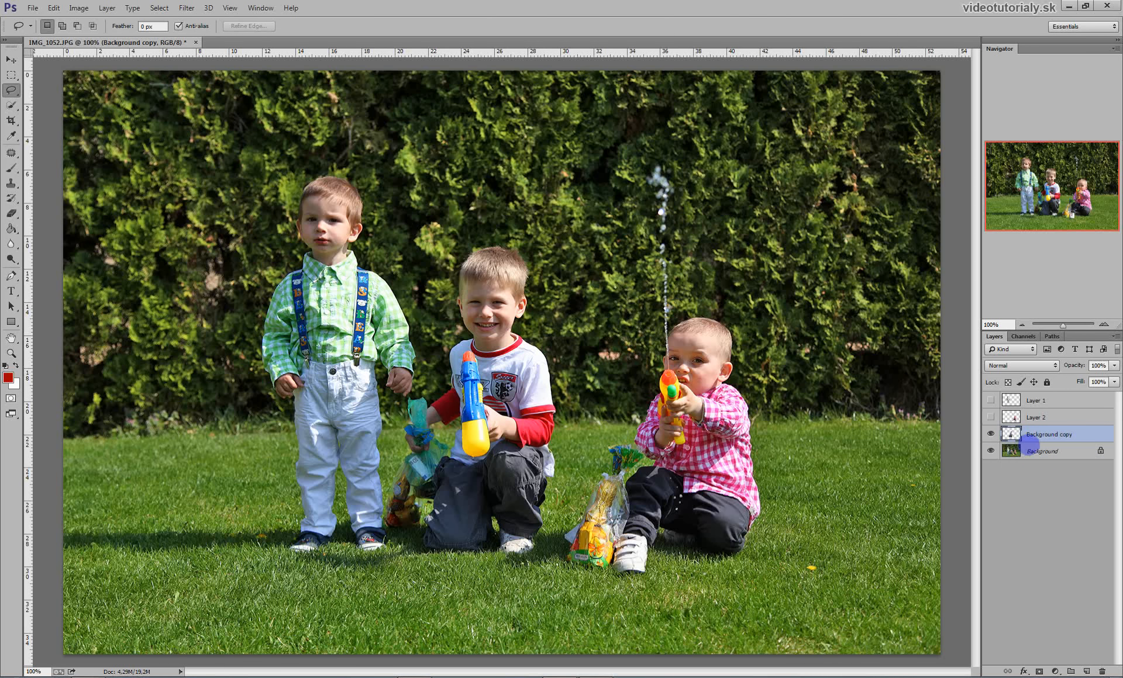
# Hide the Background layer to inspect the kneeling boy's cut-out alone, and show the Background again.
pyautogui.click(1039, 457)
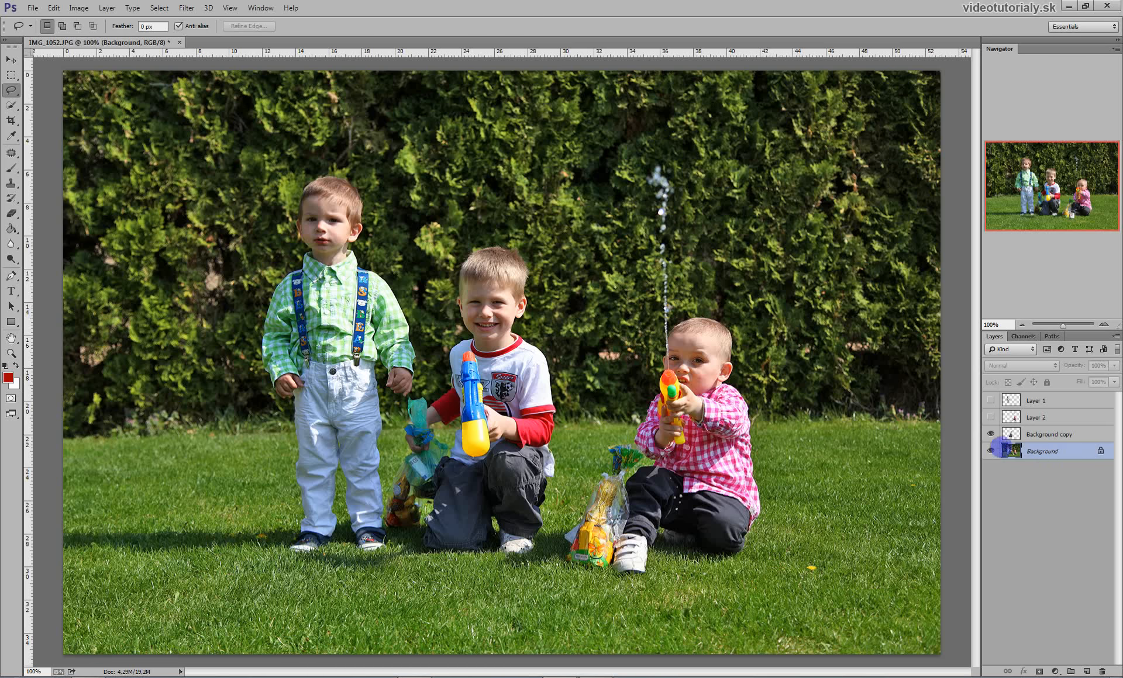
pyautogui.click(990, 450)
pyautogui.hotkey('alt', ']')
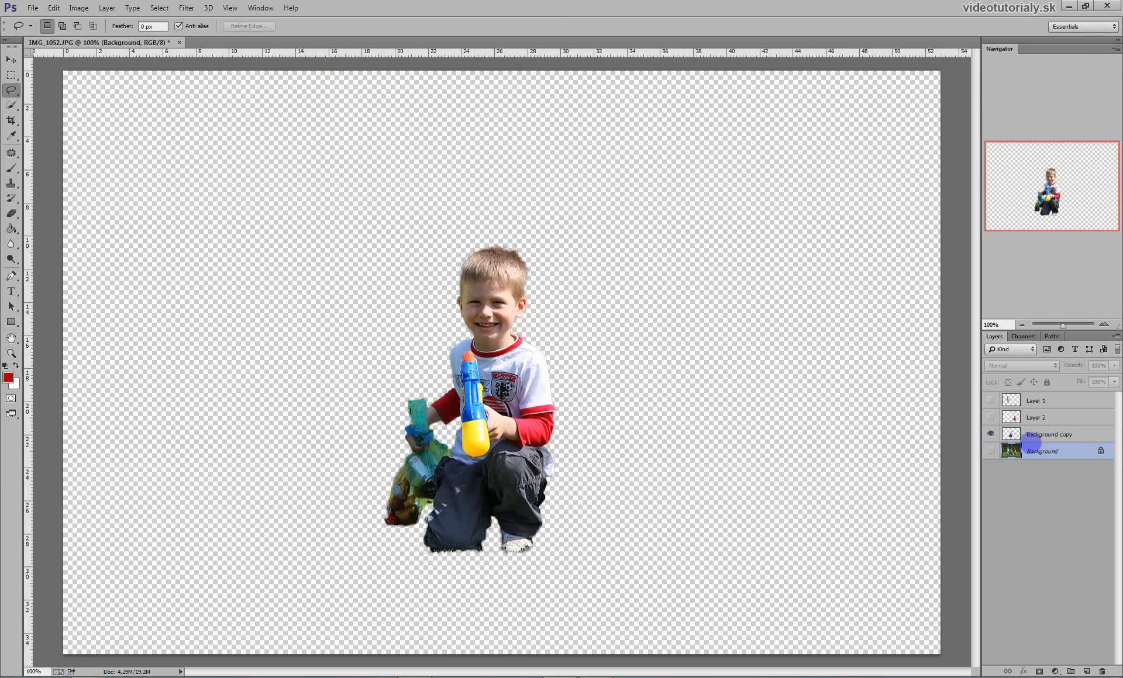
pyautogui.click(990, 451)
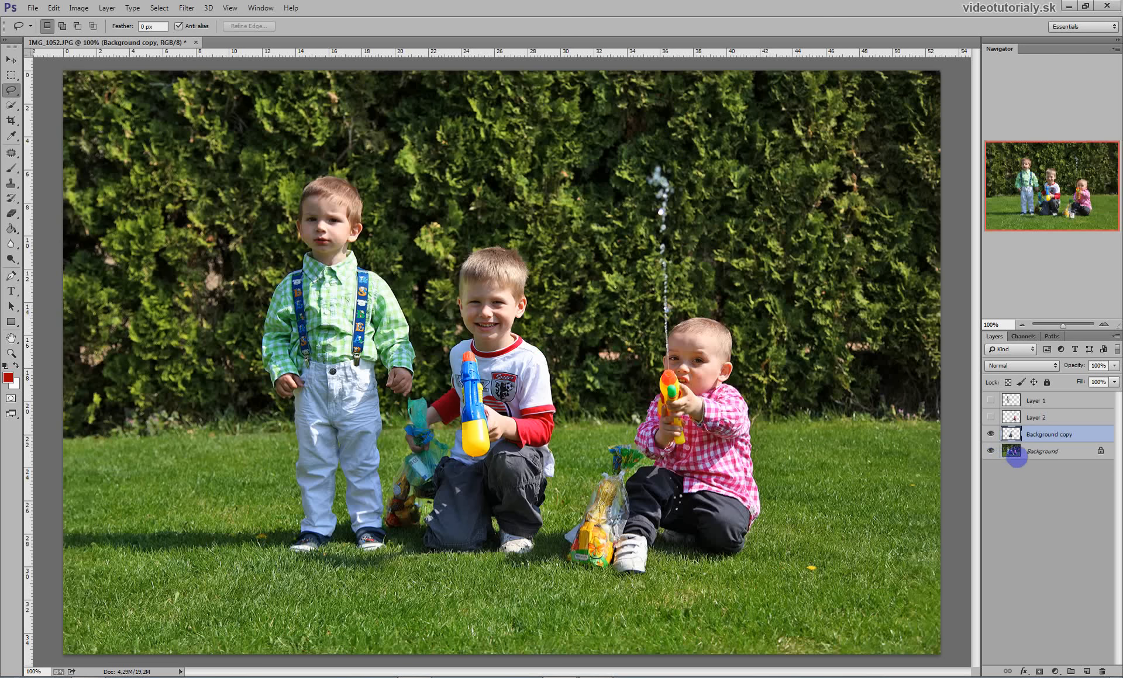
# On the Background layer, lasso the foreground grass from across the kneeling boy's lower legs down to the photo's bottom edge.
pyautogui.click(1039, 454)
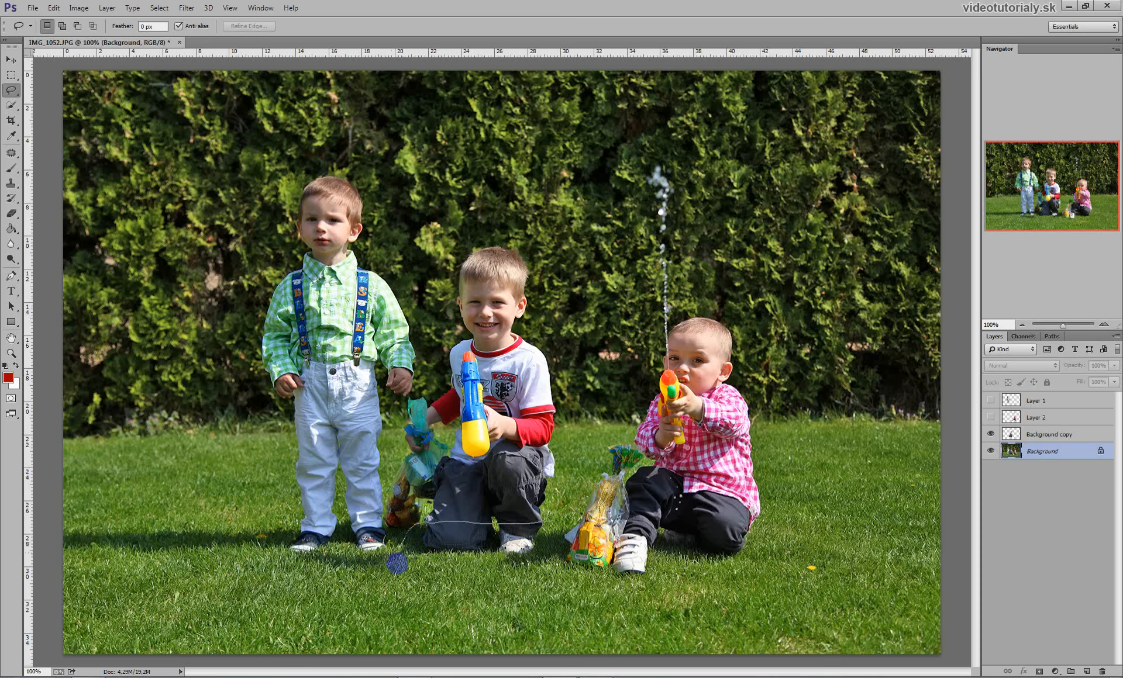
pyautogui.moveTo(384, 571)
pyautogui.mouseDown()
pyautogui.moveTo(238, 566)
pyautogui.moveTo(95, 581)
pyautogui.moveTo(68, 612)
pyautogui.moveTo(68, 651)
pyautogui.moveTo(218, 670)
pyautogui.moveTo(910, 670)
pyautogui.moveTo(959, 653)
pyautogui.moveTo(934, 603)
pyautogui.moveTo(852, 578)
pyautogui.moveTo(634, 596)
pyautogui.moveTo(588, 591)
pyautogui.moveTo(568, 566)
pyautogui.mouseUp()
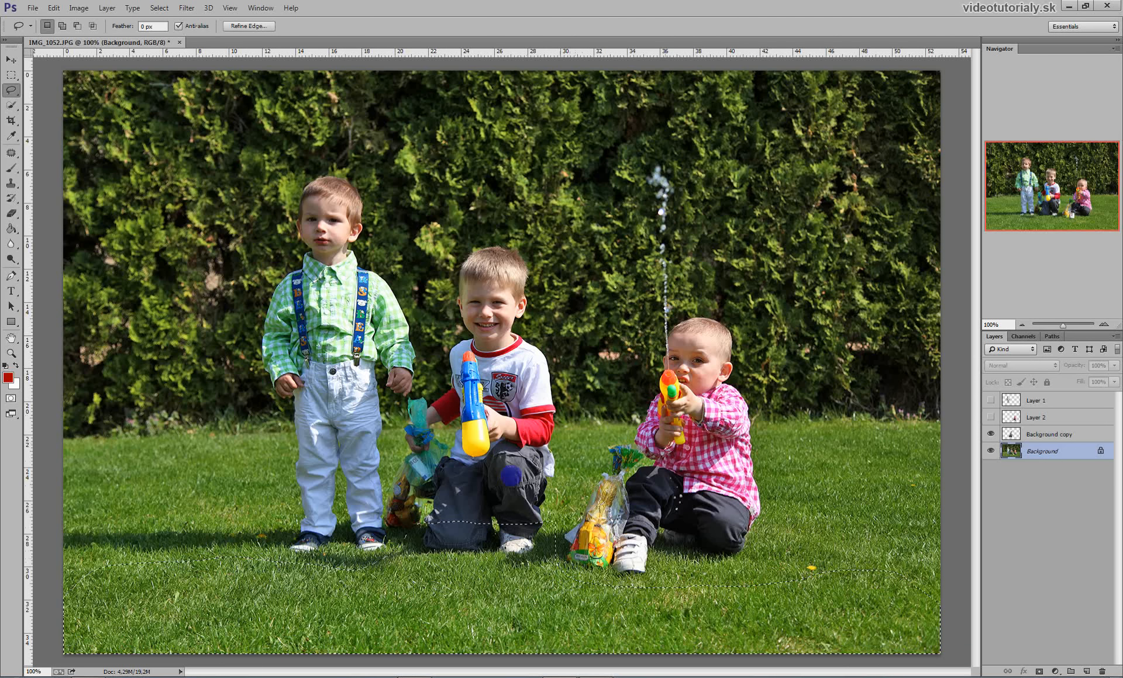
# Copy the selected grass to a new layer, hide the Background, and toggle the kneeling boy's layer to check the cut-outs.
pyautogui.rightClick(490, 554)
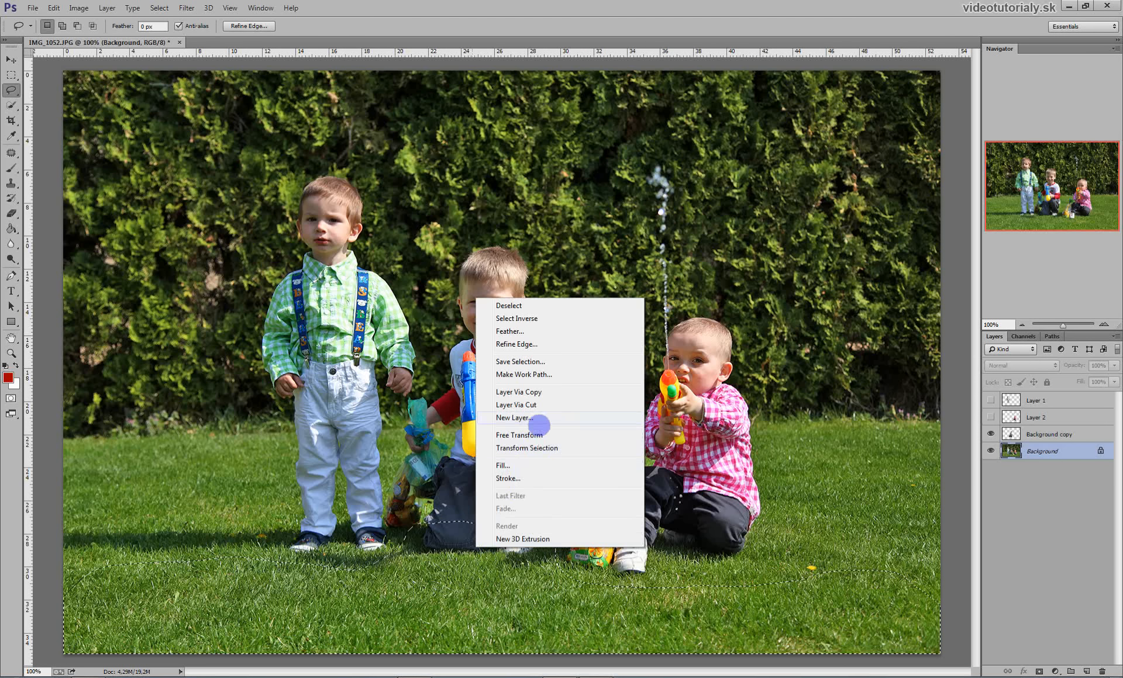
pyautogui.click(552, 398)
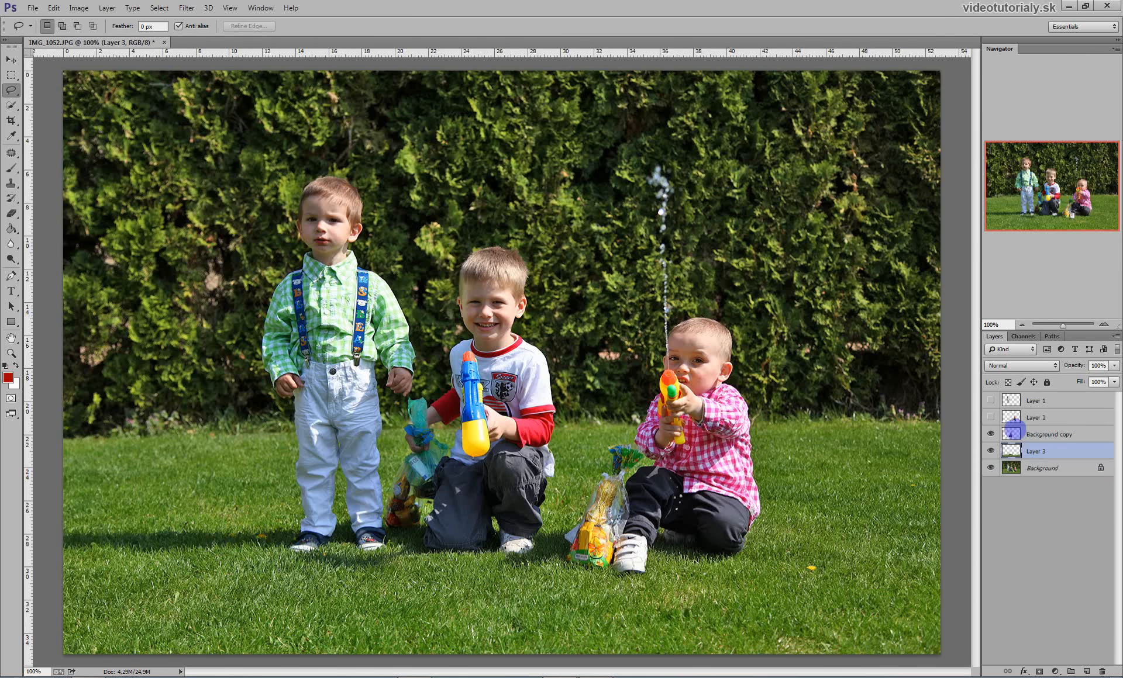
pyautogui.click(989, 469)
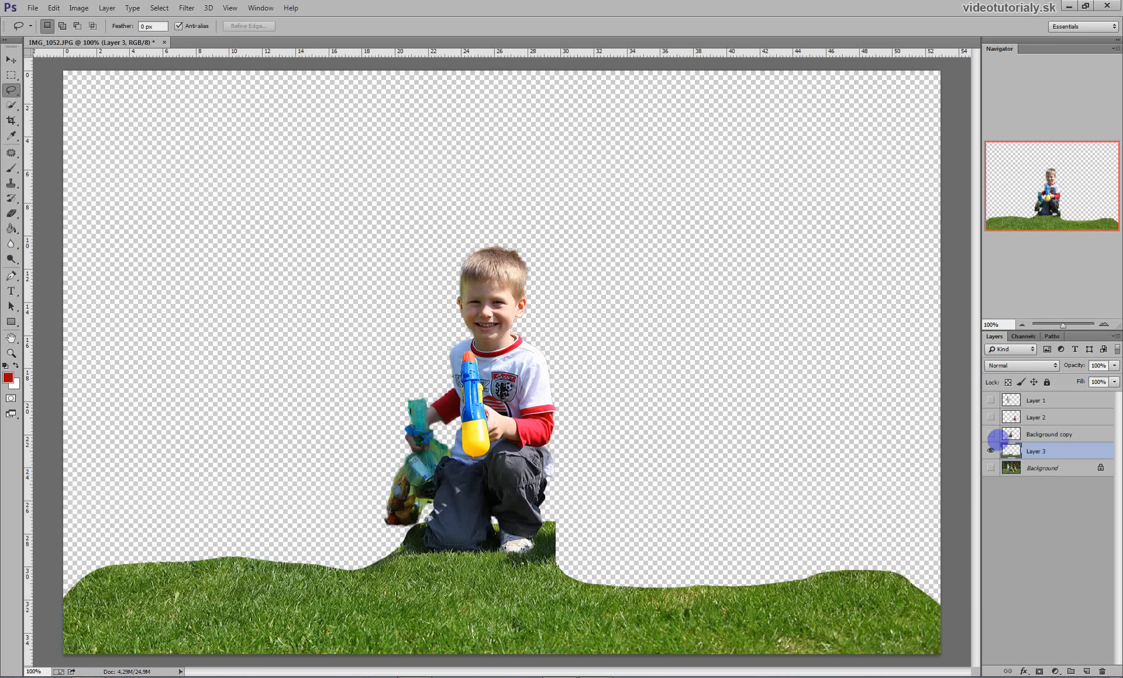
pyautogui.click(991, 435)
pyautogui.click(991, 435)
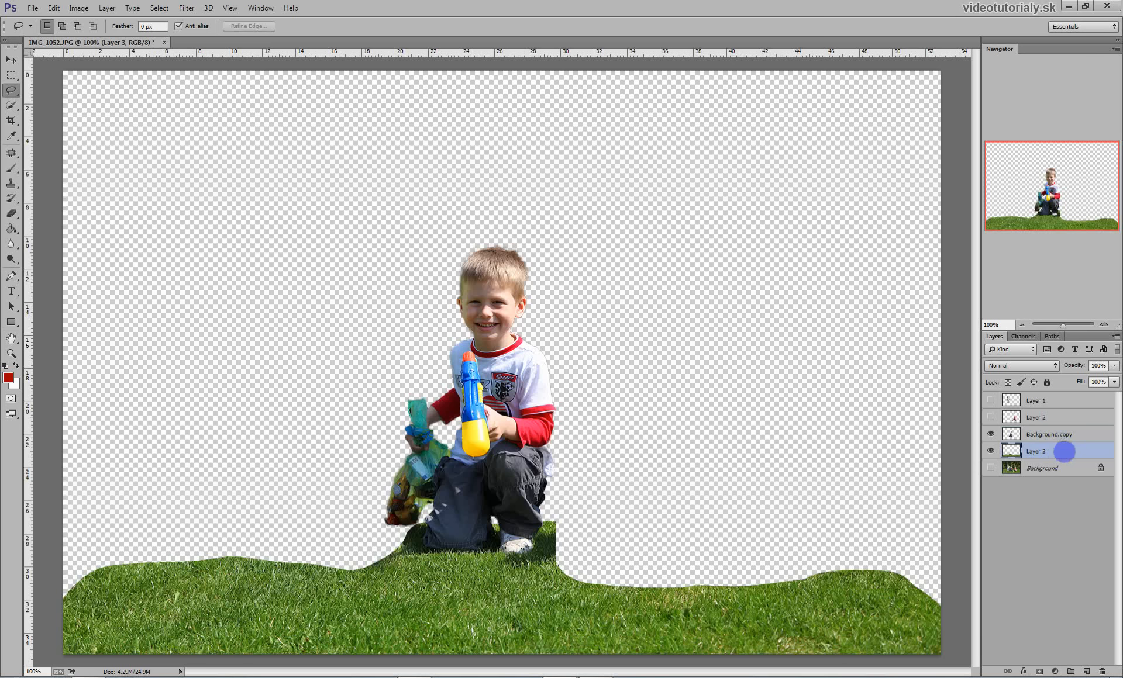
# Merge Layer 3 with the Background copy layer and check the merged boy and grass by toggling its visibility.
pyautogui.keyDown('shift'); pyautogui.click(1064, 437); pyautogui.keyUp('shift')
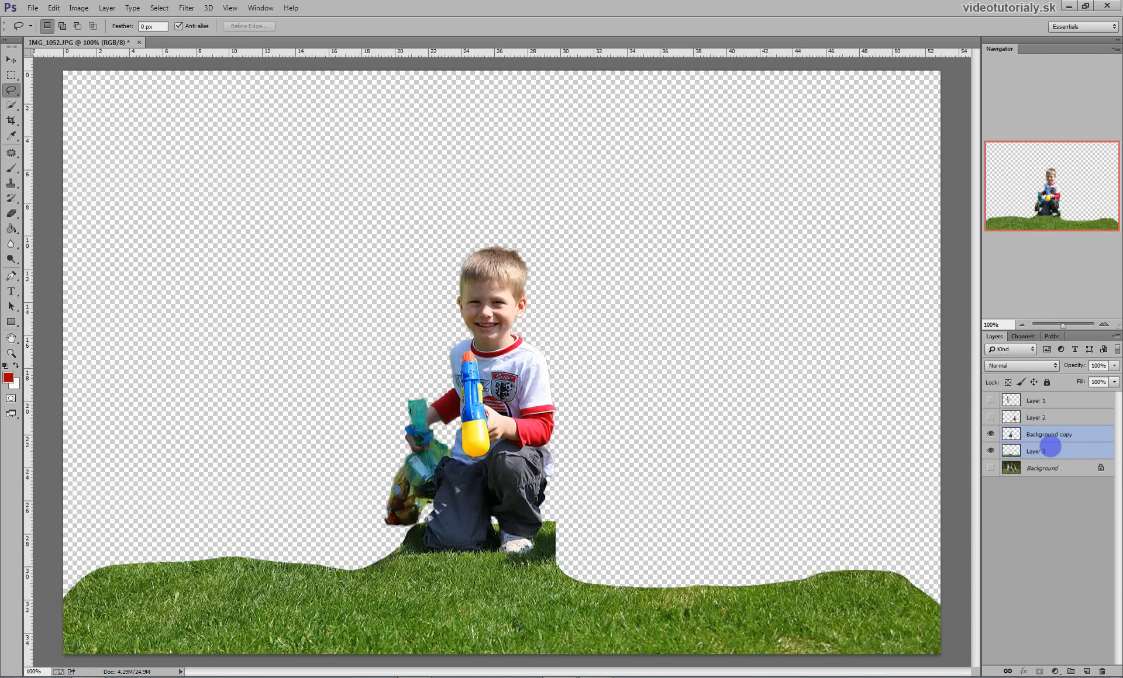
pyautogui.hotkey('ctrl', 'e')
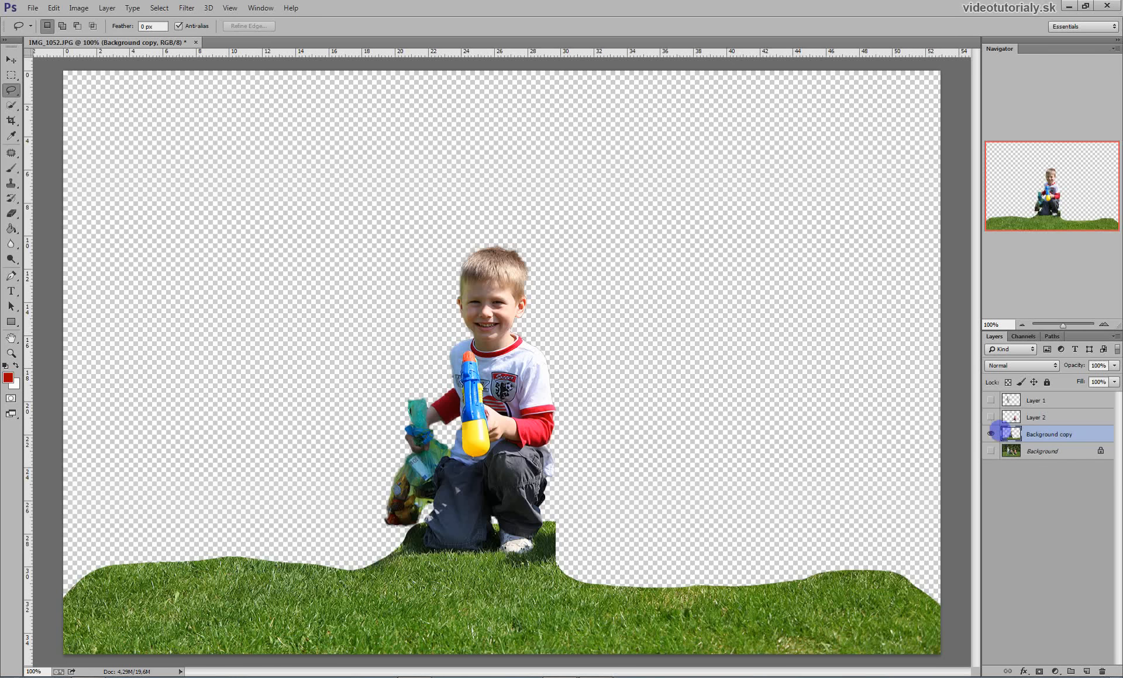
pyautogui.click(991, 434)
pyautogui.click(991, 434)
# Add a layer mask to the Background copy layer and set the mask's density to 35%.
pyautogui.click(1039, 672)
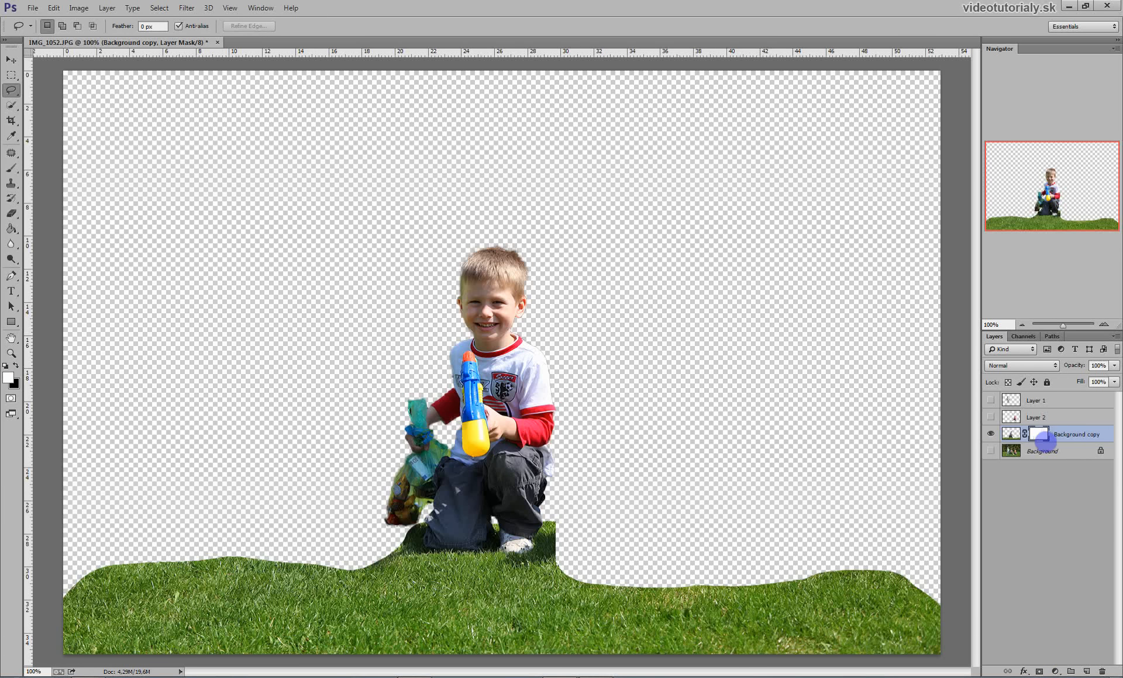
pyautogui.doubleClick(1040, 436)
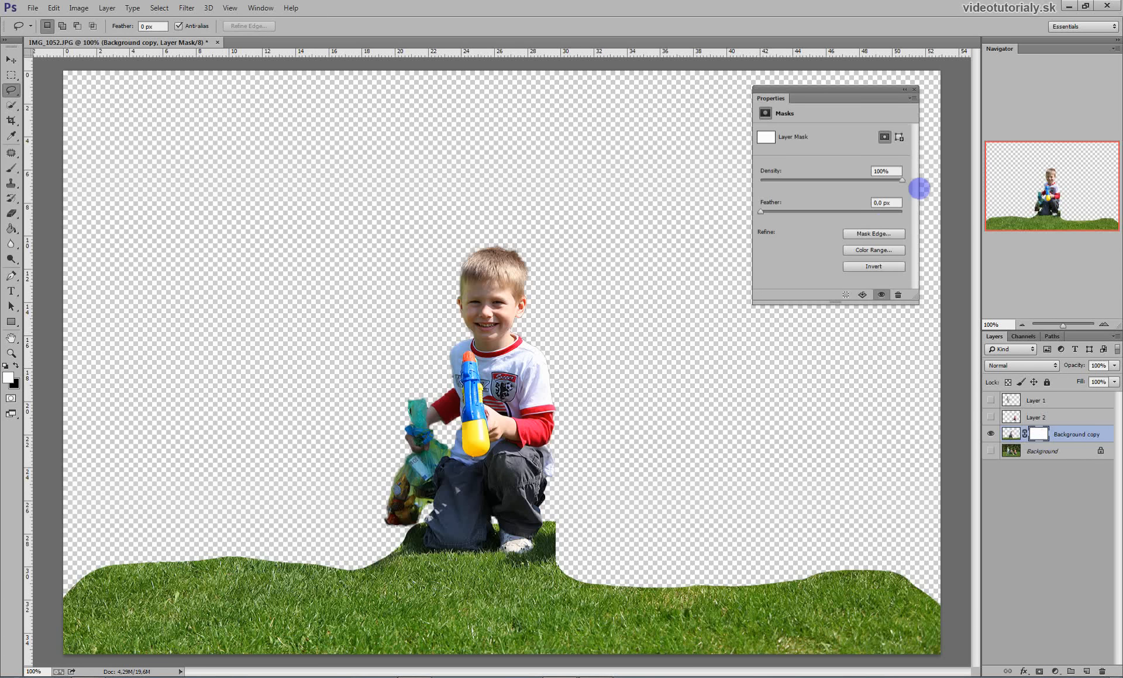
pyautogui.moveTo(907, 188); pyautogui.dragTo(842, 189)
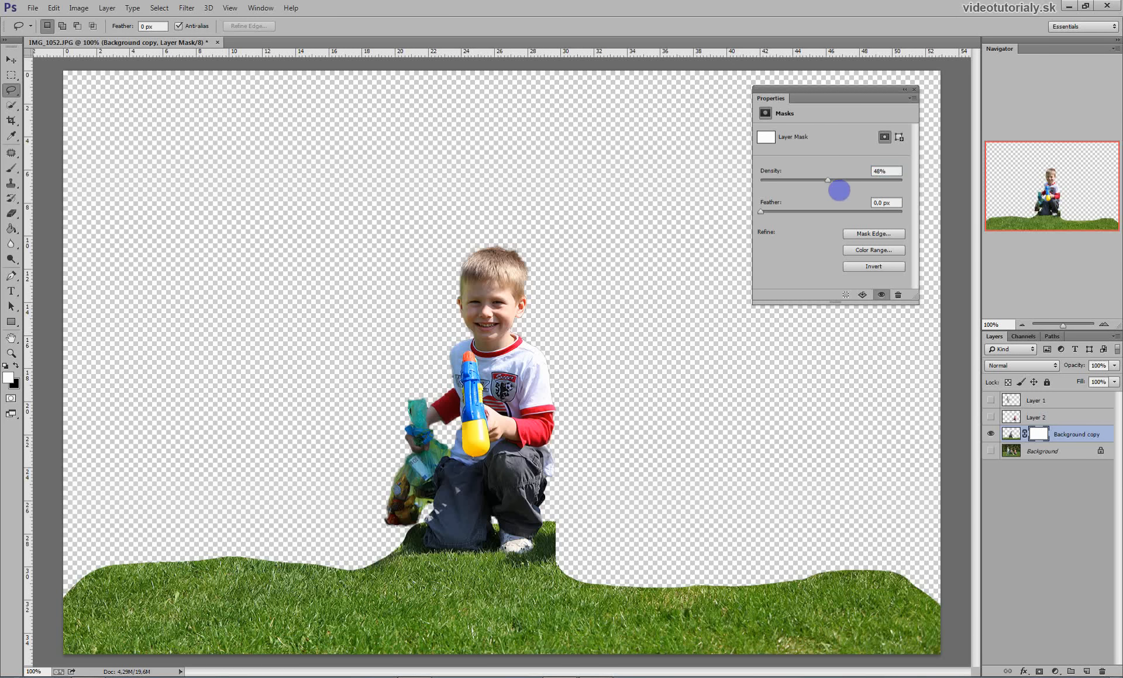
pyautogui.moveTo(837, 189)
pyautogui.mouseDown()
pyautogui.moveTo(820, 190)
pyautogui.moveTo(829, 191)
pyautogui.mouseUp()
# Try painting black on the mask at the grass edge with a 47 px soft brush, undo the stroke, and confirm black as foreground colour.
pyautogui.press('b')
pyautogui.click(504, 419)
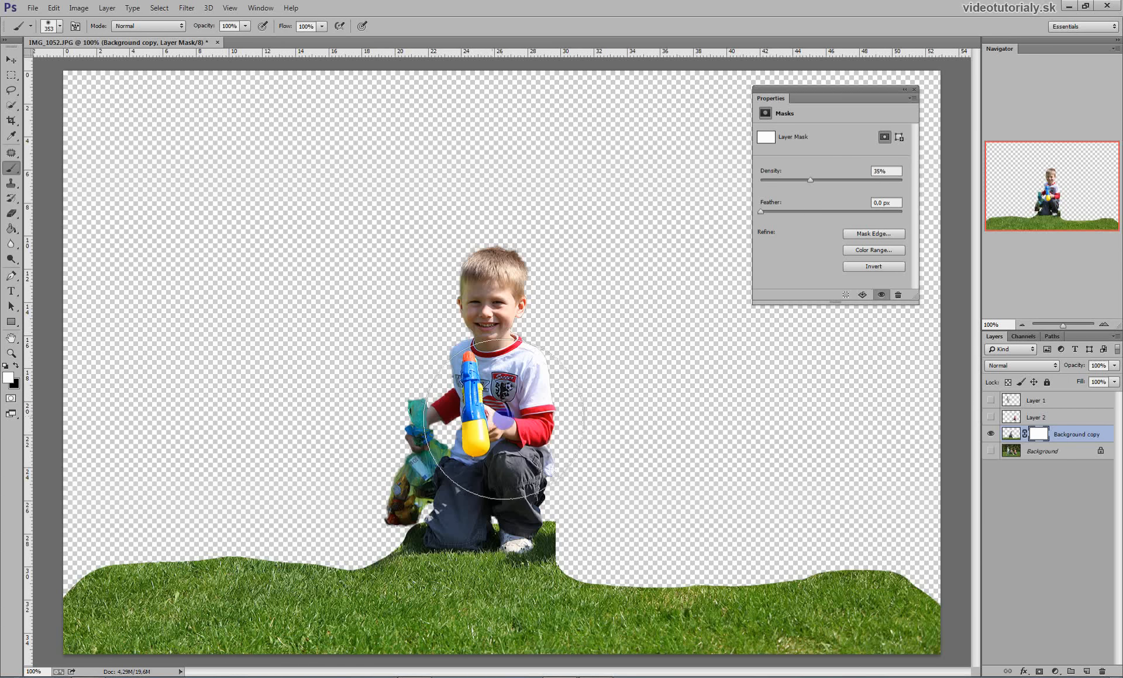
pyautogui.rightClick(504, 419)
pyautogui.moveTo(620, 446); pyautogui.dragTo(583, 448)
pyautogui.click(746, 586)
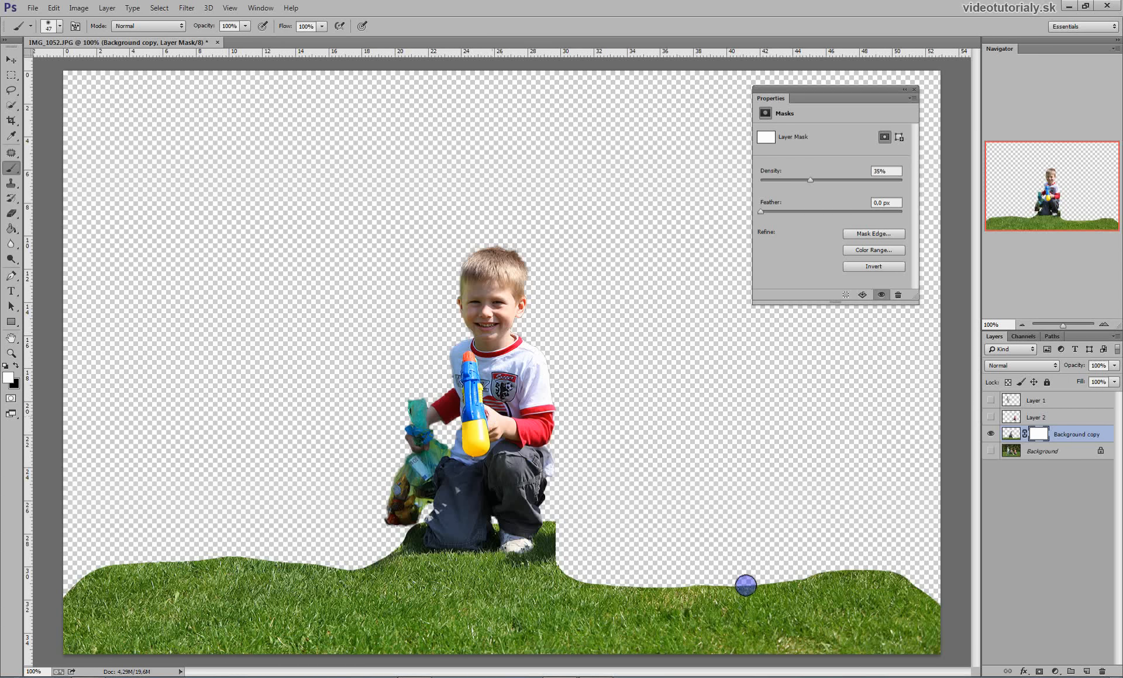
pyautogui.press('x')
pyautogui.moveTo(753, 588); pyautogui.dragTo(738, 595)
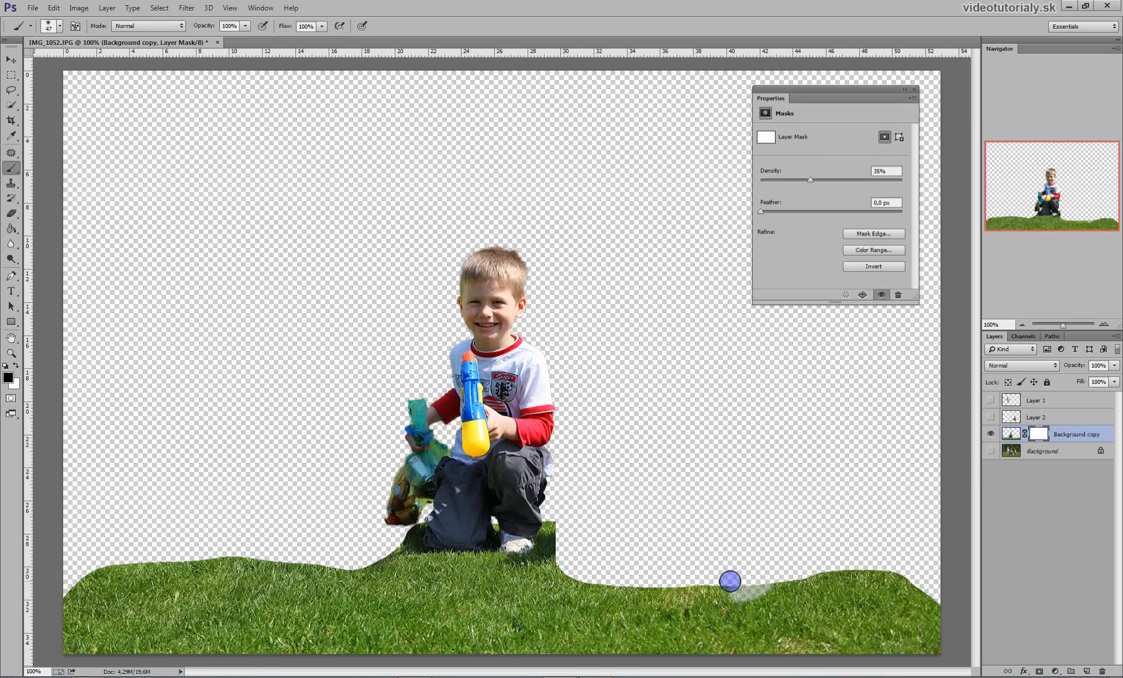
pyautogui.hotkey('ctrl', 'z')
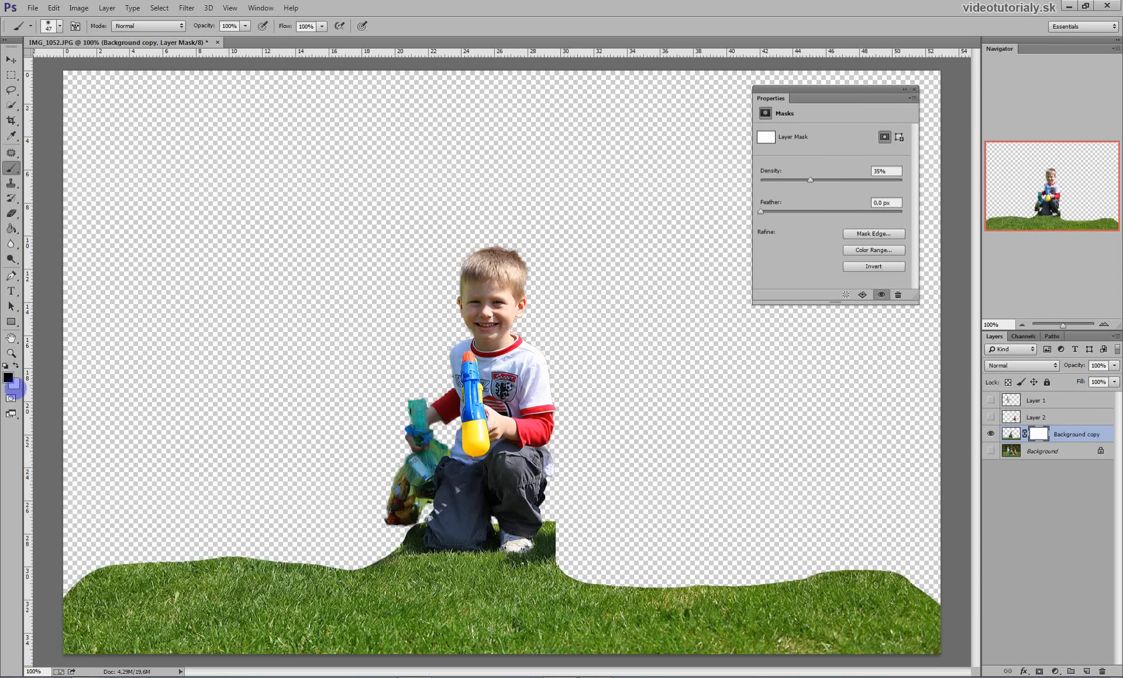
pyautogui.click(10, 379)
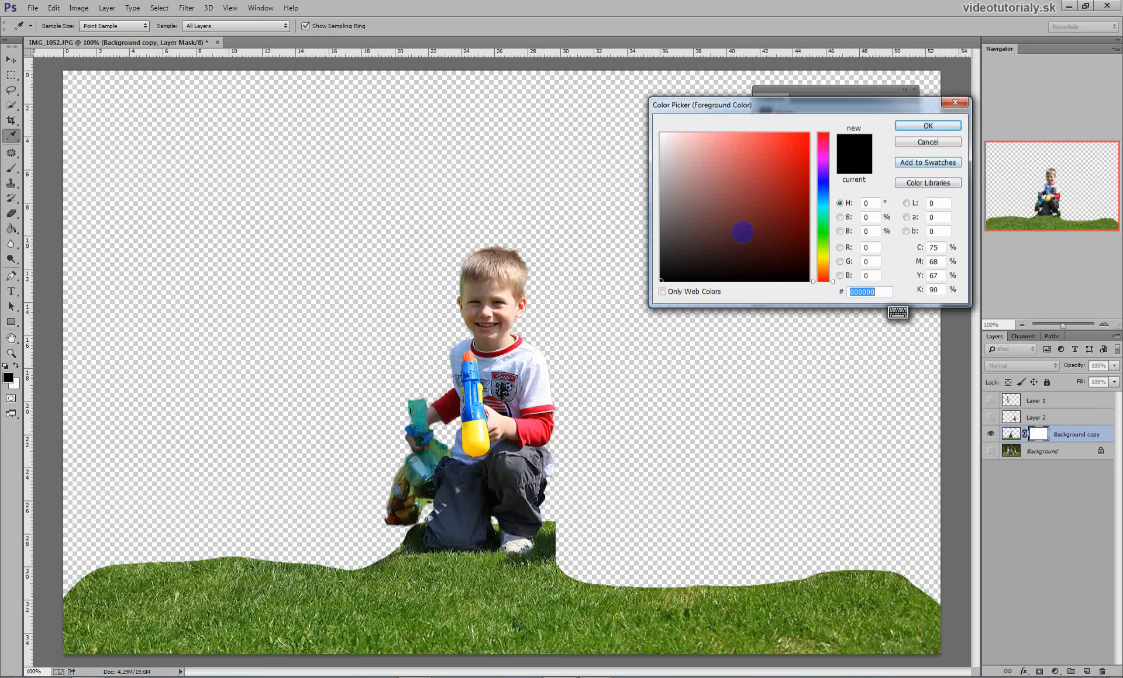
pyautogui.click(947, 128)
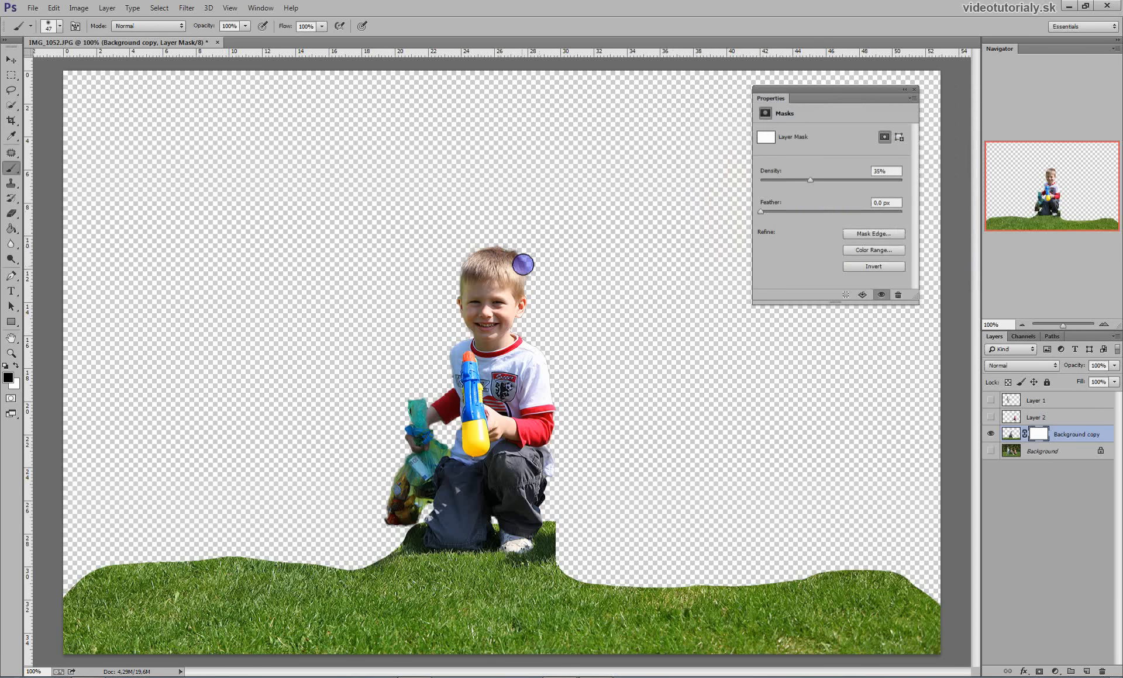
# Choose the 134 px grass brush preset and turn off its Color Dynamics.
pyautogui.click(265, 11)
pyautogui.click(267, 11)
pyautogui.click(266, 11)
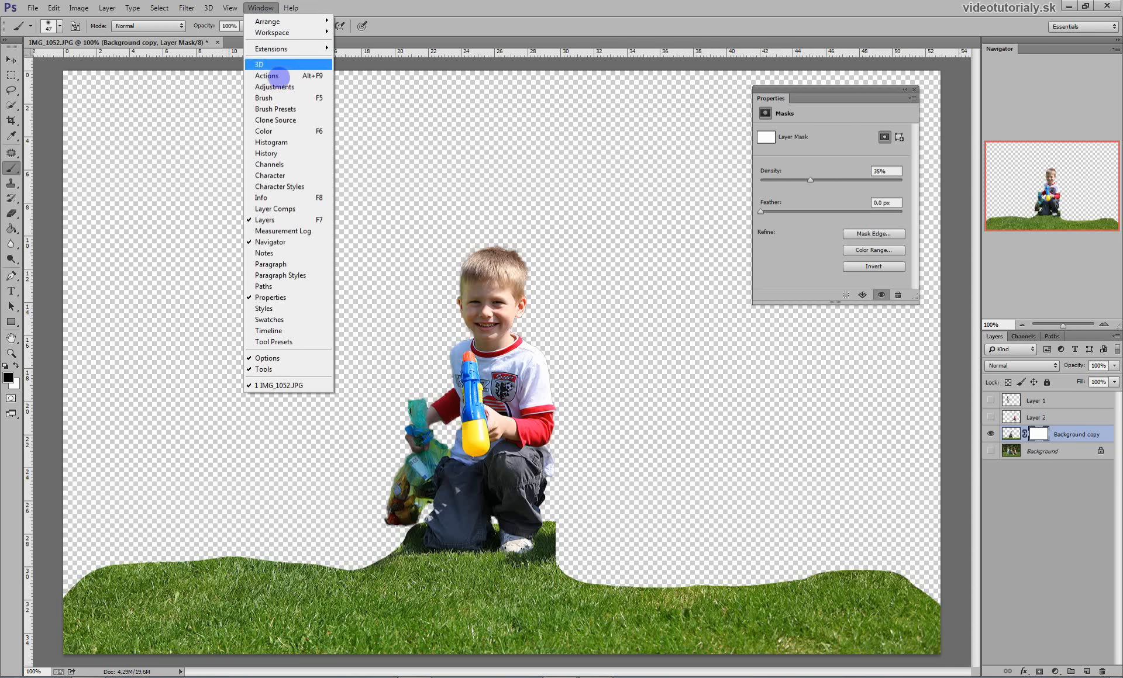
pyautogui.click(280, 99)
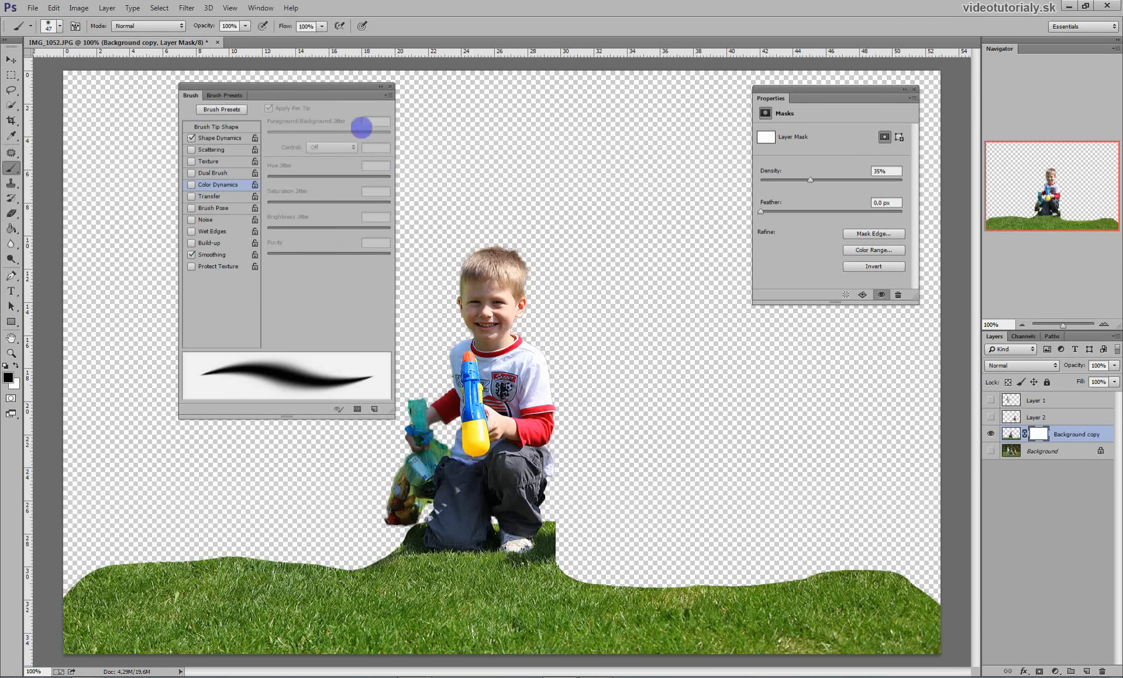
pyautogui.moveTo(344, 98); pyautogui.dragTo(319, 94)
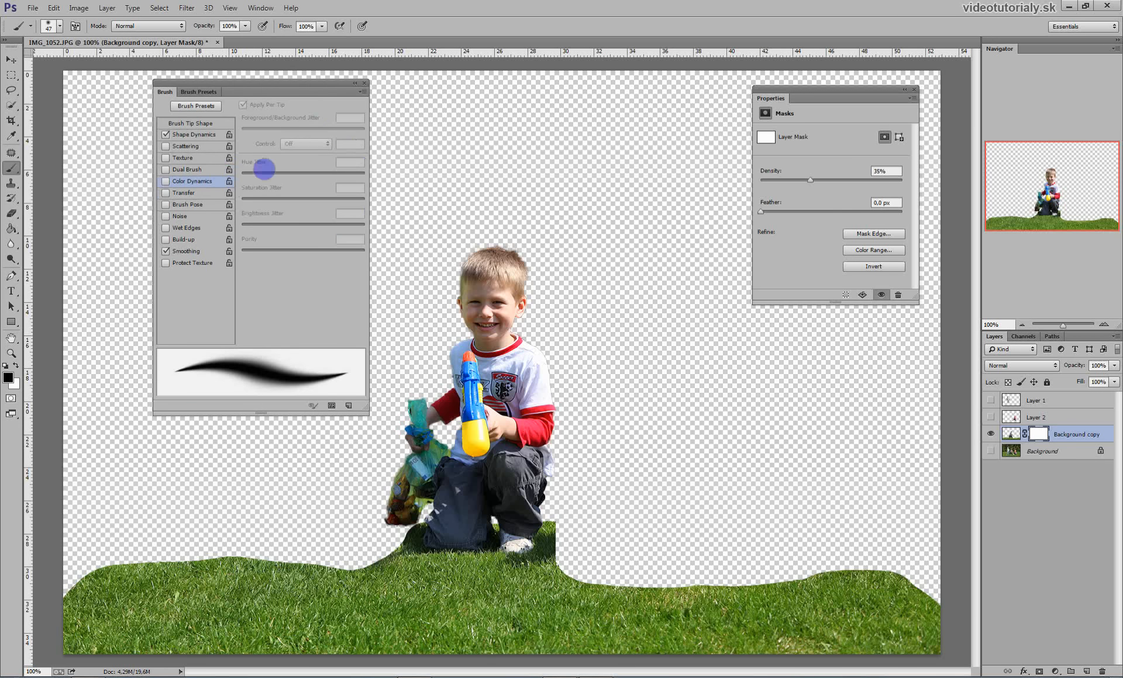
pyautogui.click(207, 92)
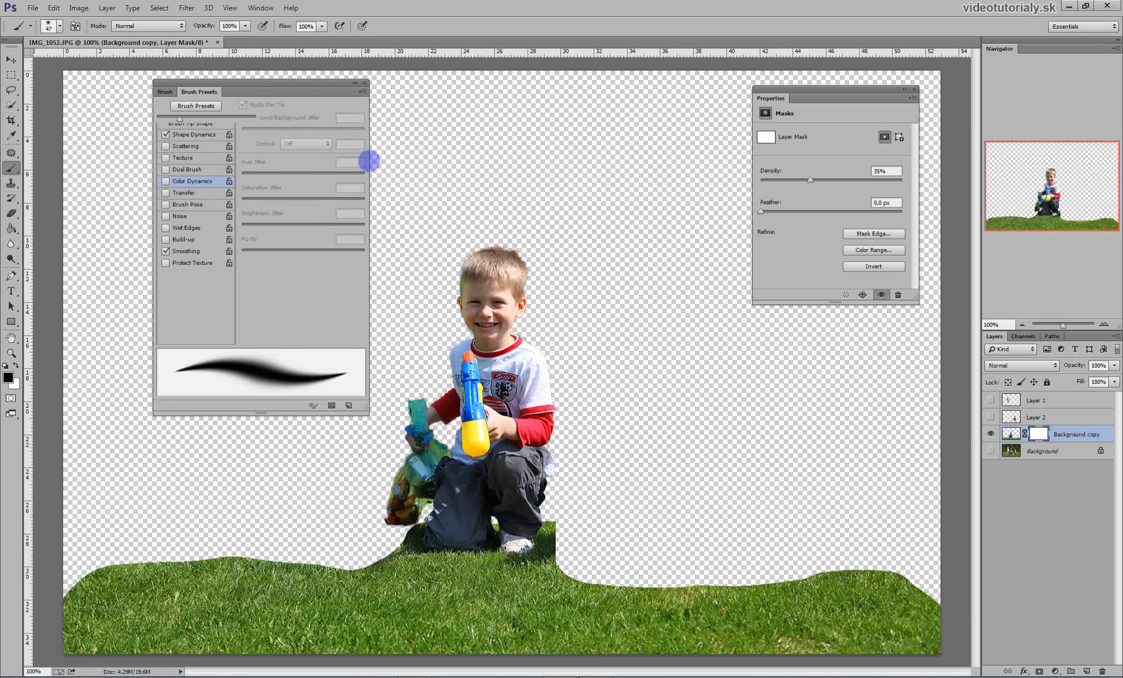
pyautogui.moveTo(374, 166)
pyautogui.mouseDown()
pyautogui.moveTo(358, 318)
pyautogui.moveTo(345, 320)
pyautogui.mouseUp()
pyautogui.click(219, 237)
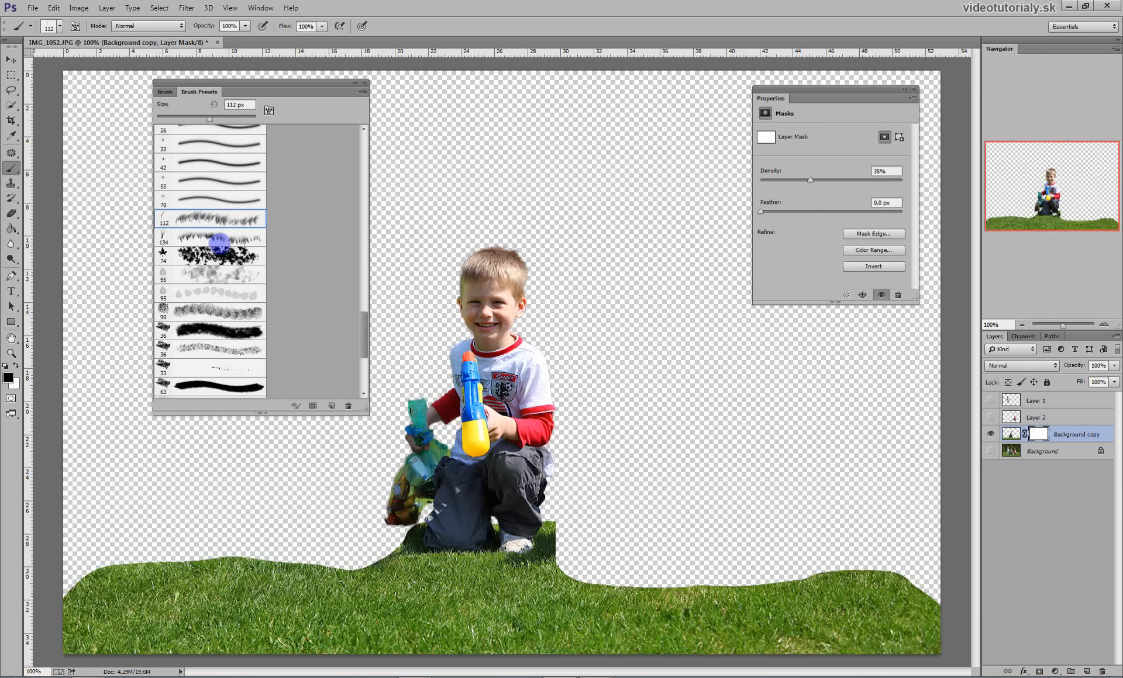
pyautogui.click(165, 92)
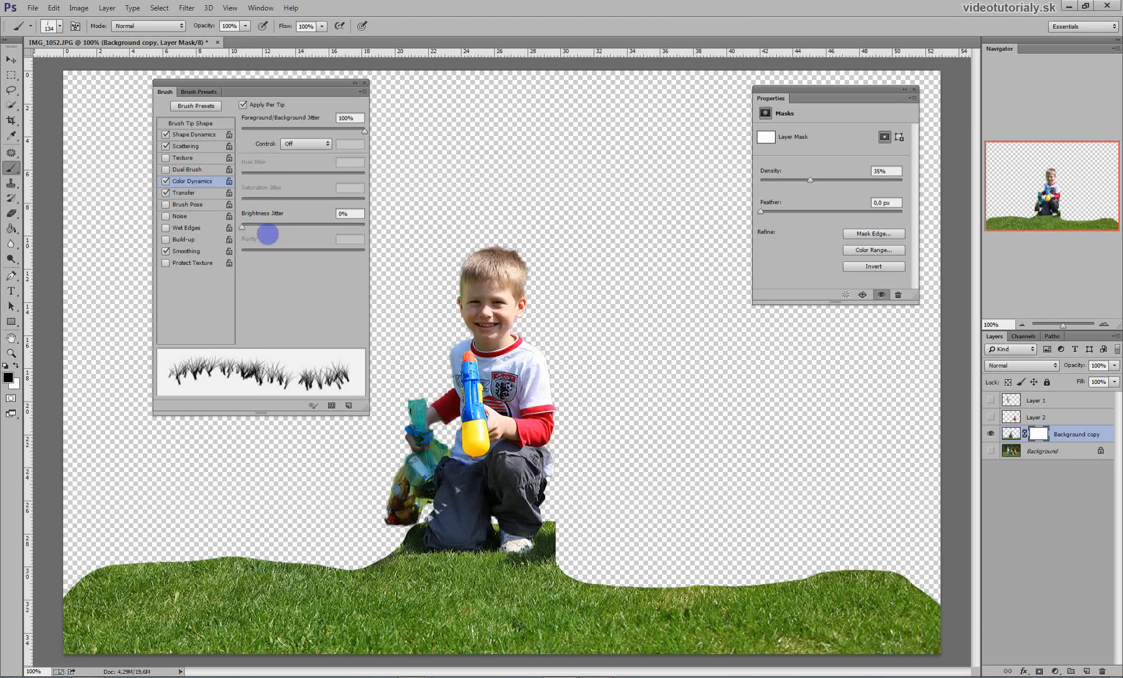
pyautogui.click(166, 181)
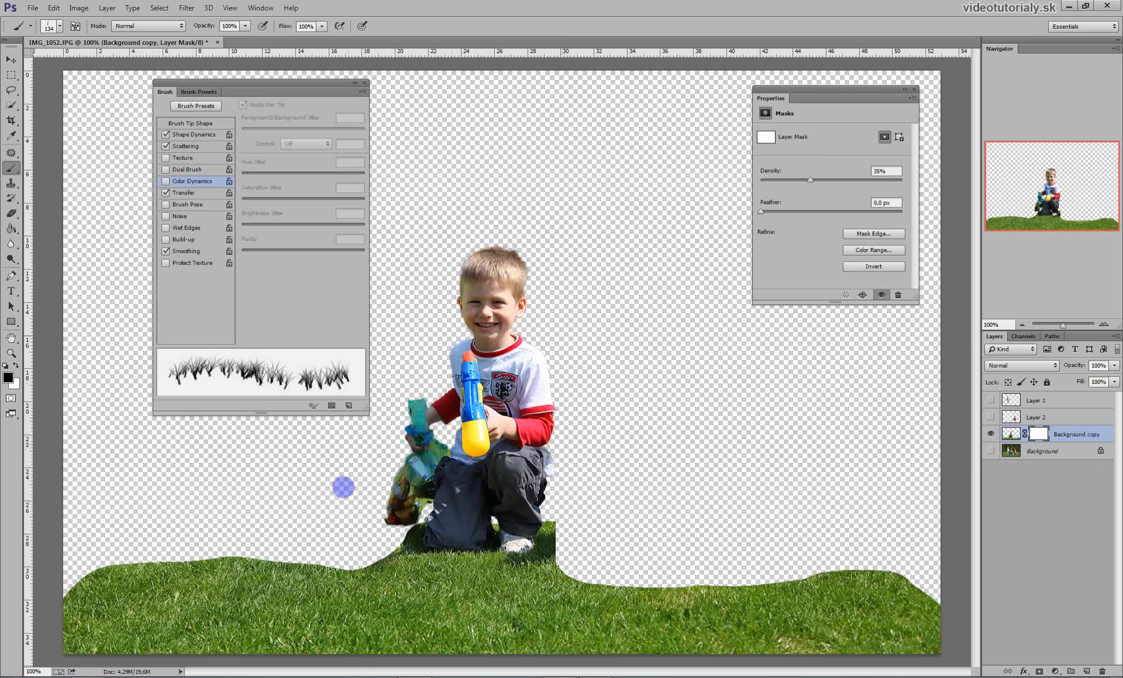
# Try the grass brush at 437 px on the mask over the grass edge, and undo the stroke.
pyautogui.rightClick(491, 389)
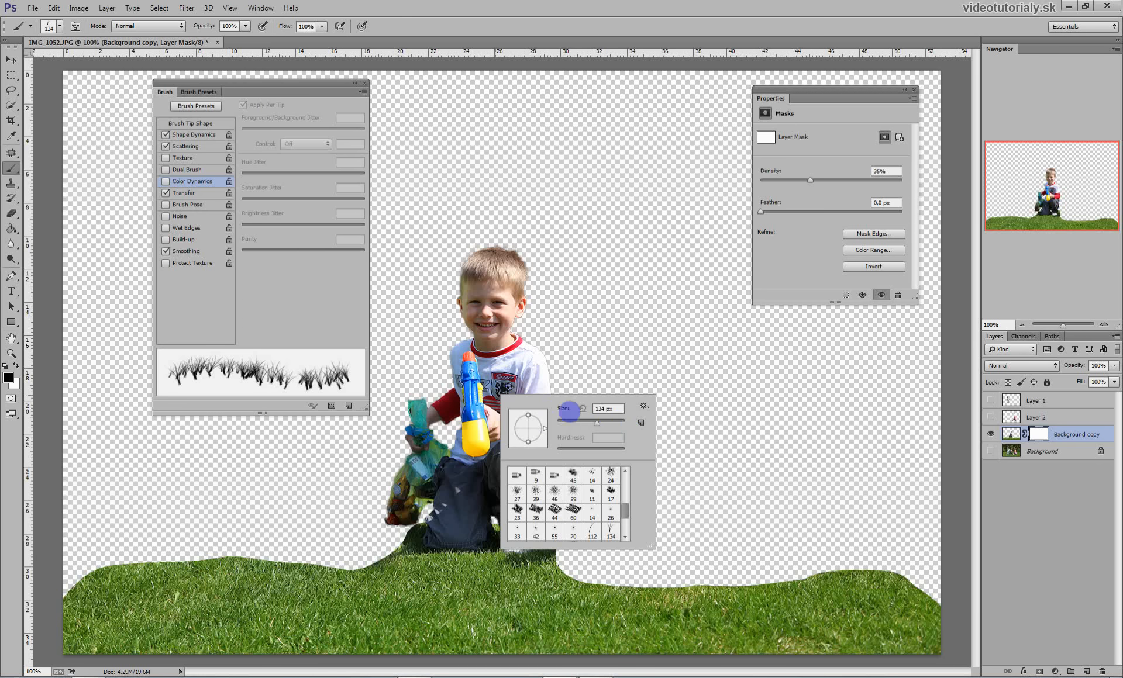
pyautogui.moveTo(615, 423); pyautogui.dragTo(615, 423)
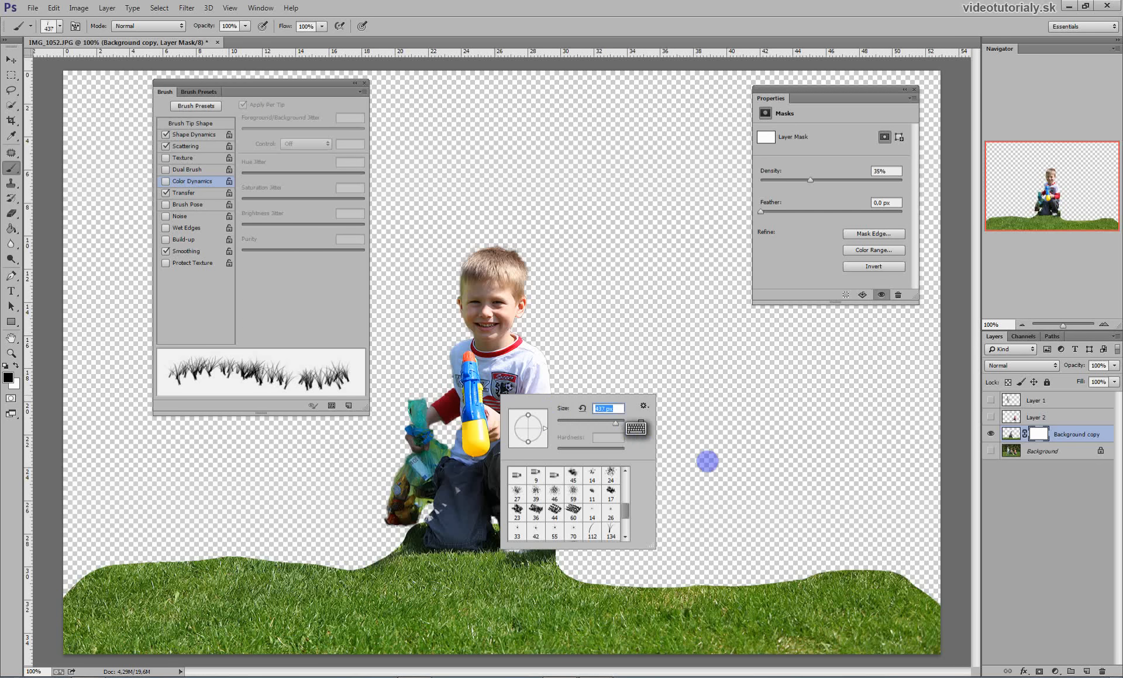
pyautogui.moveTo(815, 588); pyautogui.dragTo(800, 584)
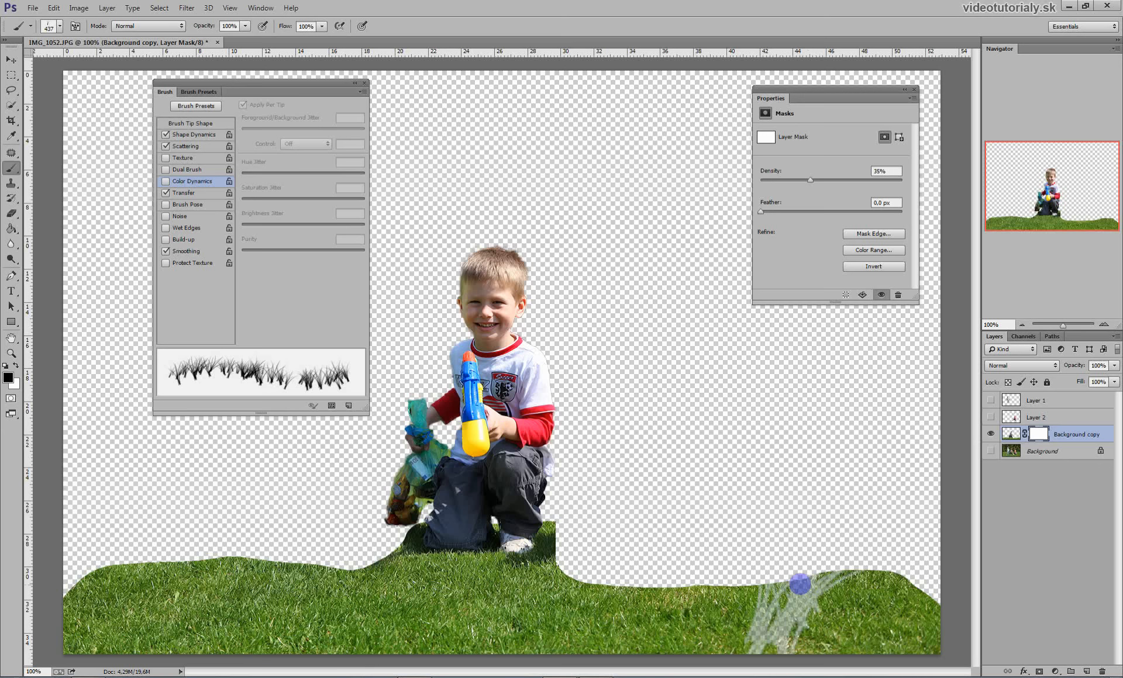
pyautogui.hotkey('ctrl', 'z')
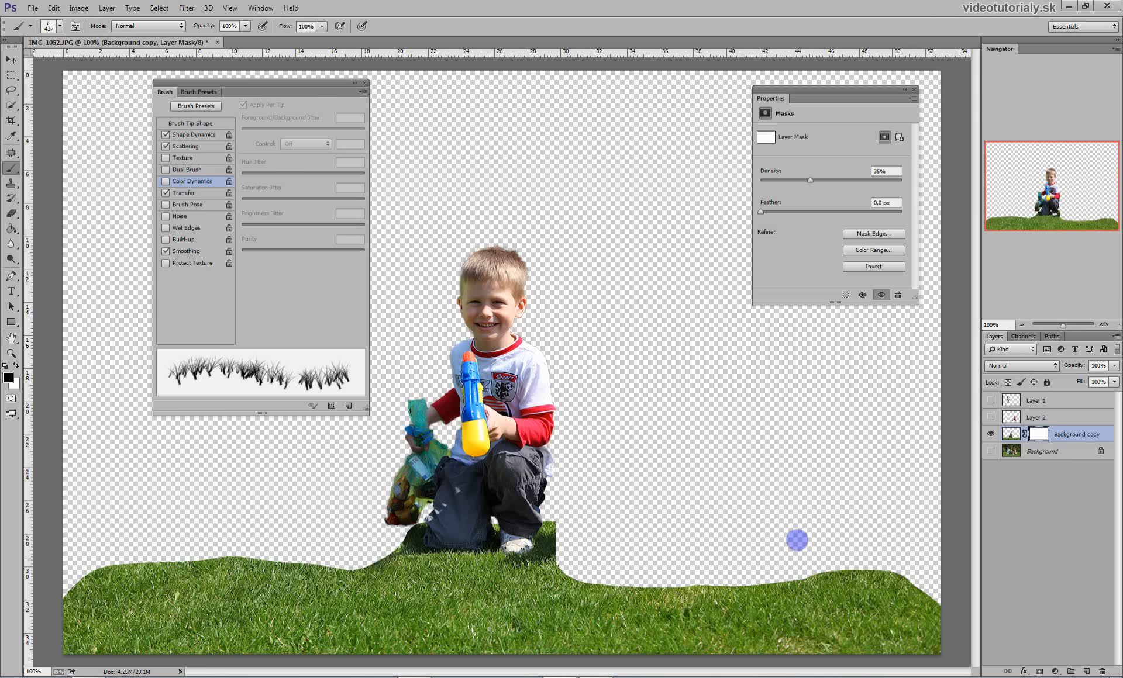
# Try the grass brush at 135 px on the mask over the grass edge, and undo the stroke.
pyautogui.rightClick(802, 543)
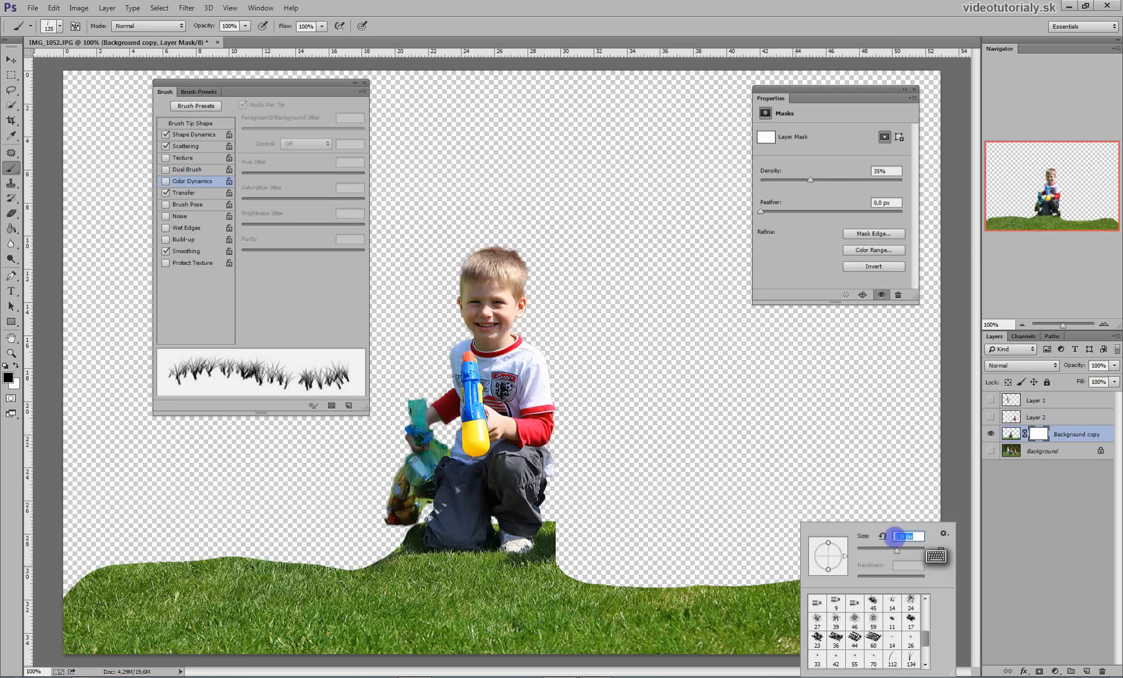
pyautogui.press('Return')
pyautogui.moveTo(779, 586); pyautogui.dragTo(807, 567)
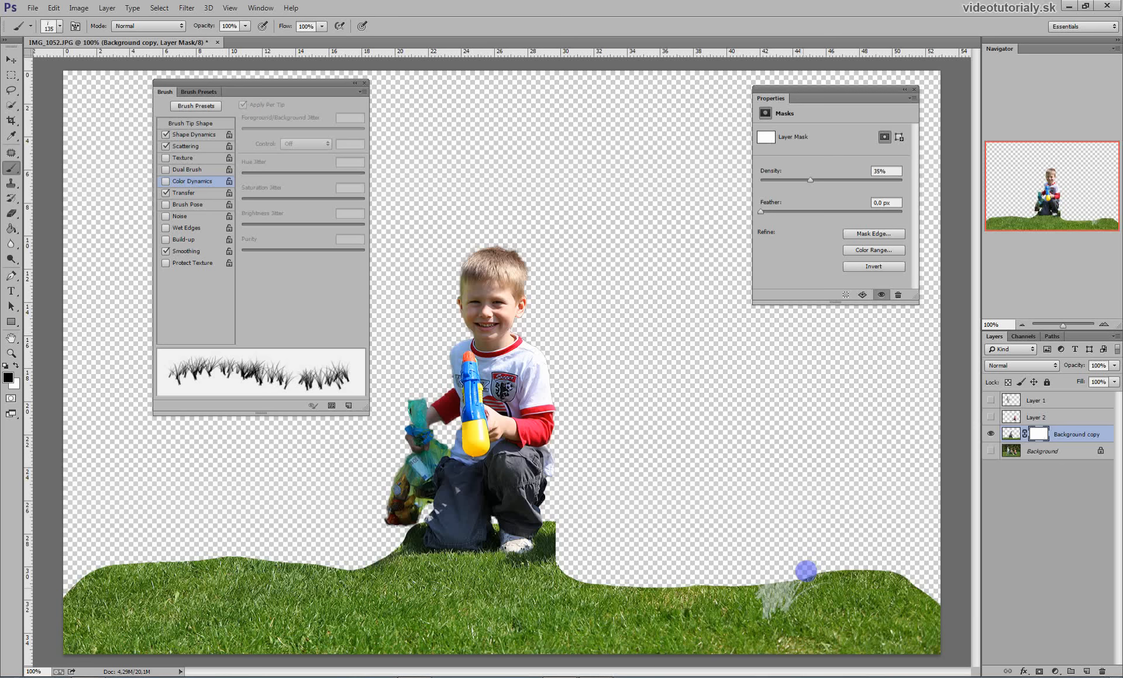
pyautogui.hotkey('ctrl', 'z')
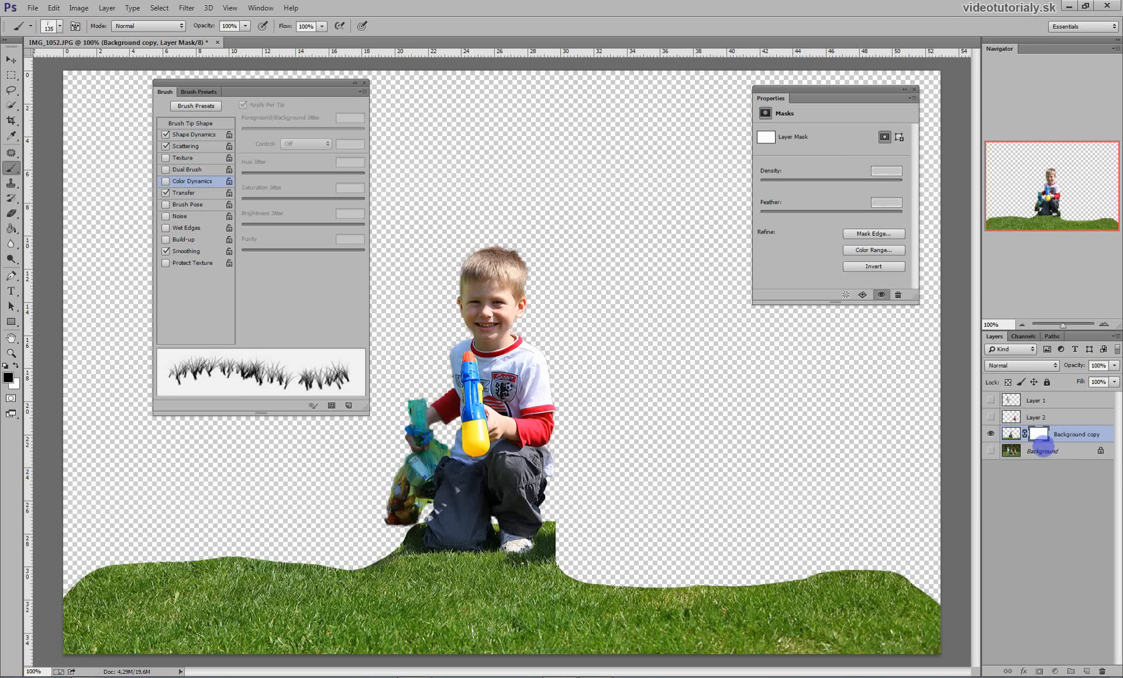
# Invert the Background copy layer mask to black and lower its density to 35% so the layer shows faintly.
pyautogui.hotkey('ctrl', 'i')
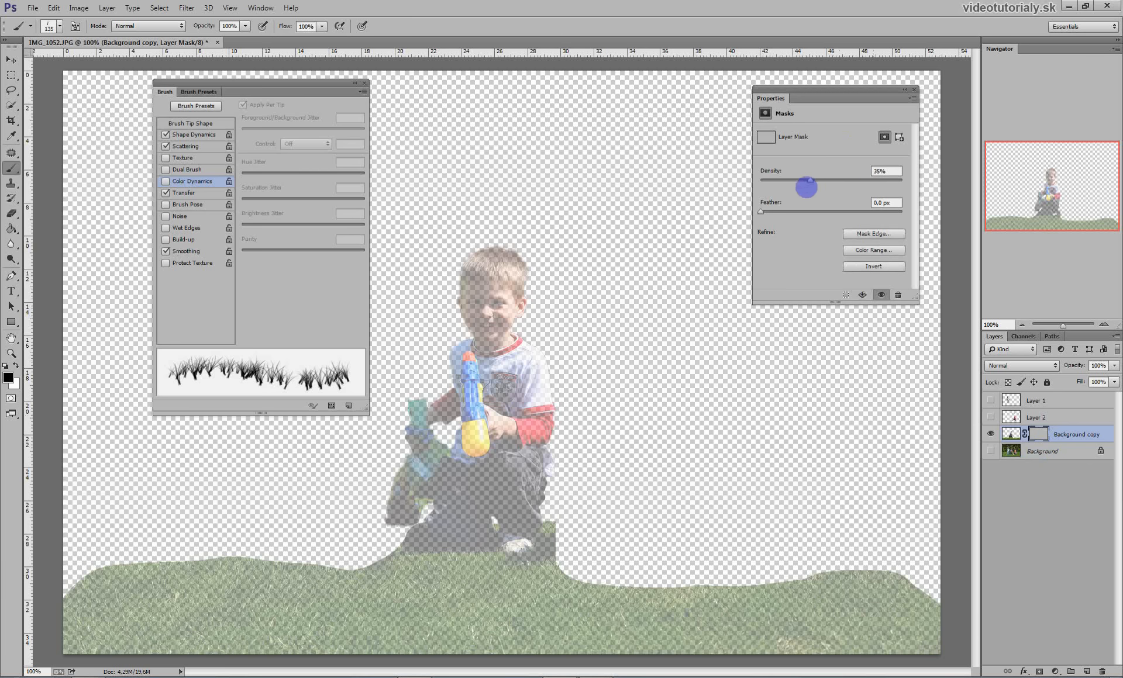
pyautogui.moveTo(823, 186)
pyautogui.mouseDown()
pyautogui.moveTo(920, 172)
pyautogui.moveTo(907, 195)
pyautogui.moveTo(816, 188)
pyautogui.mouseUp()
# Paint white grass tufts along the whole grass edge on the mask with the 73 px grass brush, and restore mask density to 100%.
pyautogui.rightClick(830, 575)
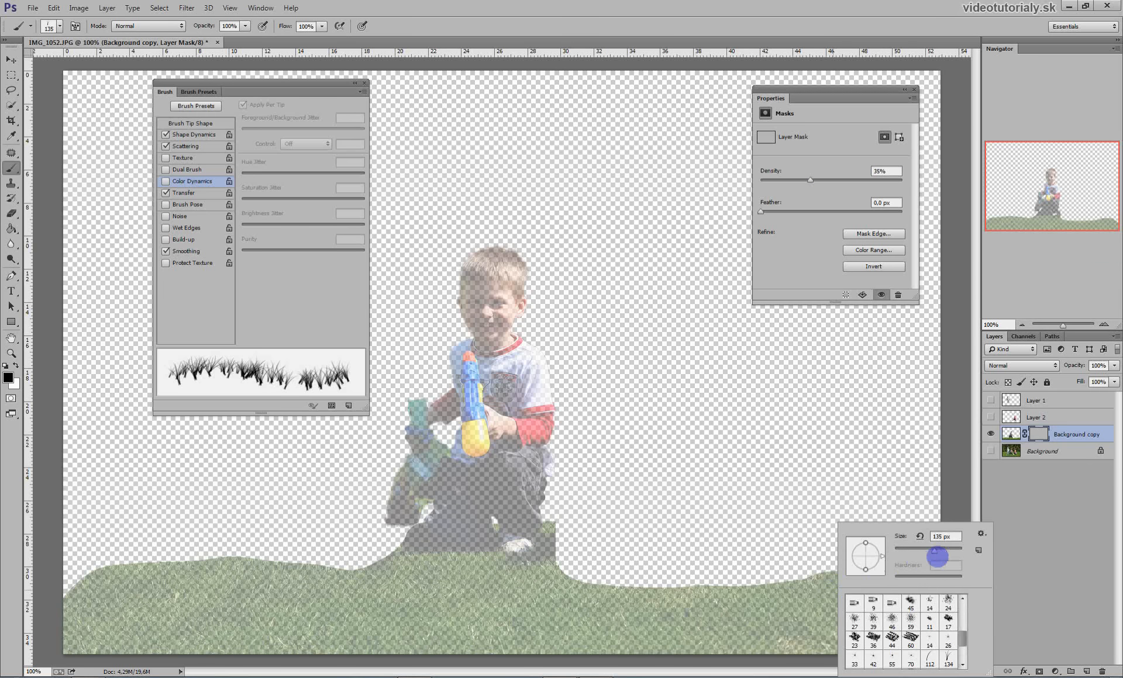
pyautogui.moveTo(926, 560); pyautogui.dragTo(928, 560)
pyautogui.click(814, 593)
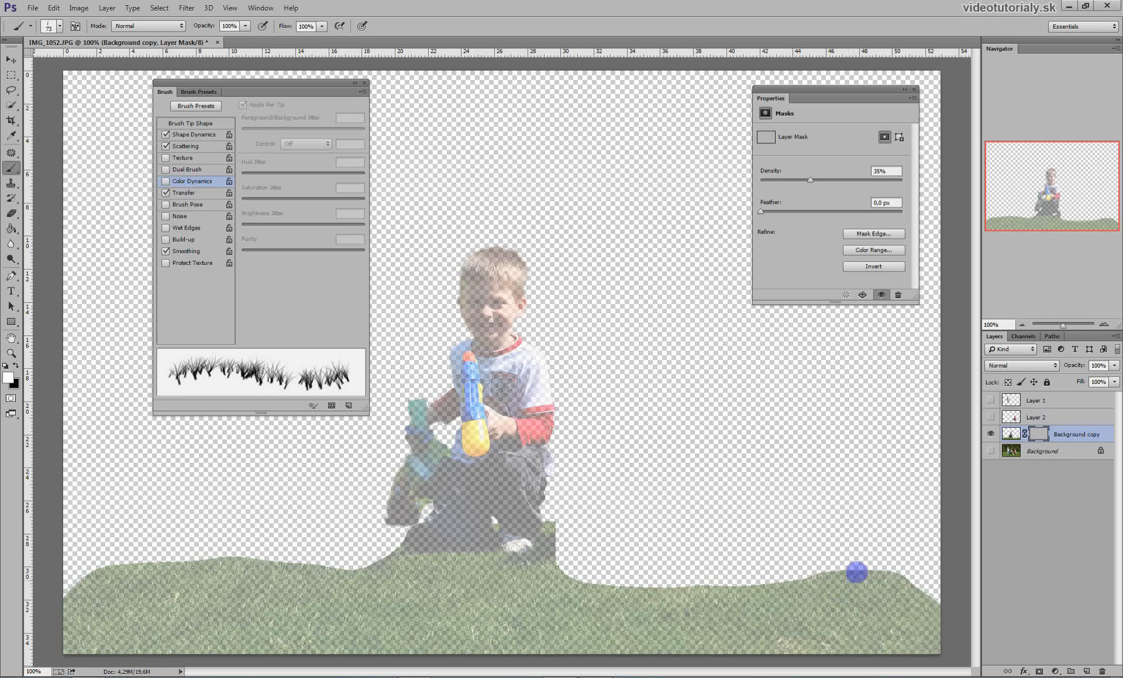
pyautogui.click(868, 591)
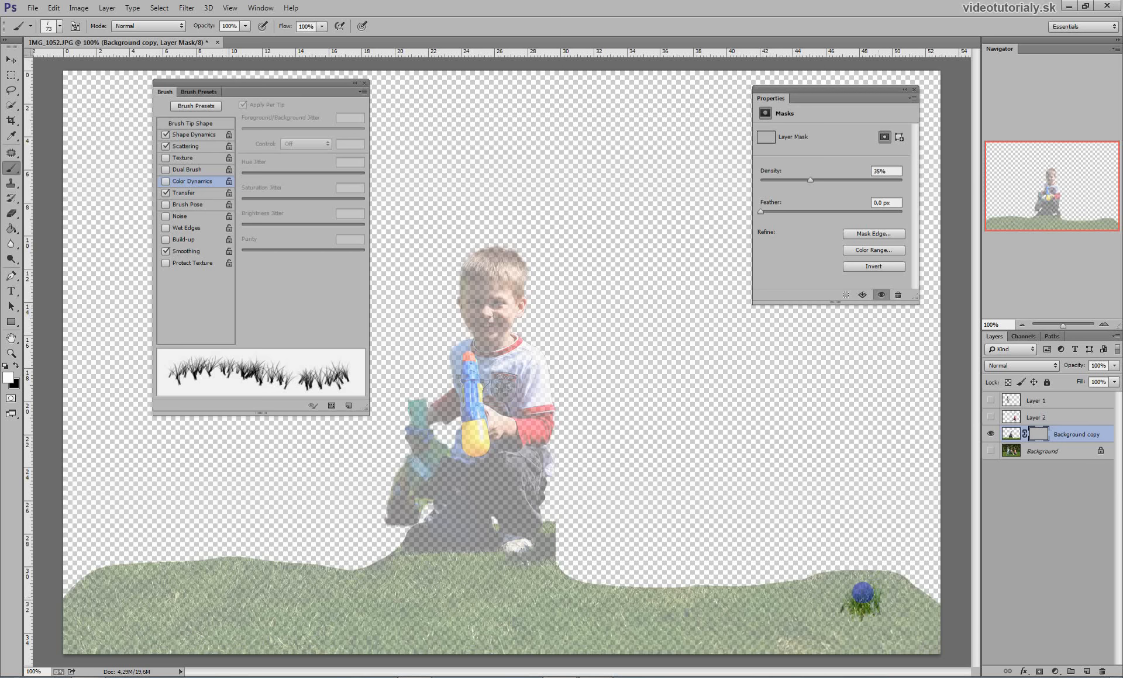
pyautogui.moveTo(905, 602)
pyautogui.mouseDown()
pyautogui.moveTo(934, 612)
pyautogui.moveTo(900, 594)
pyautogui.mouseUp()
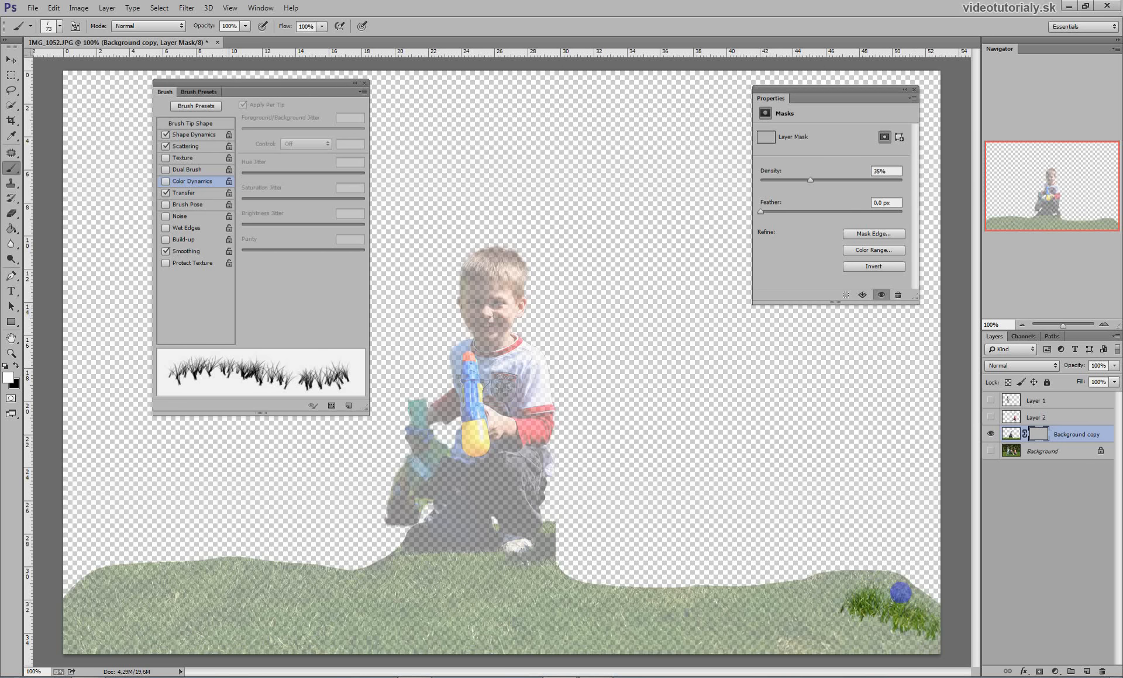
pyautogui.moveTo(791, 606)
pyautogui.mouseDown()
pyautogui.moveTo(812, 598)
pyautogui.moveTo(656, 611)
pyautogui.moveTo(799, 603)
pyautogui.moveTo(775, 609)
pyautogui.moveTo(853, 591)
pyautogui.moveTo(757, 603)
pyautogui.moveTo(631, 592)
pyautogui.moveTo(714, 633)
pyautogui.mouseUp()
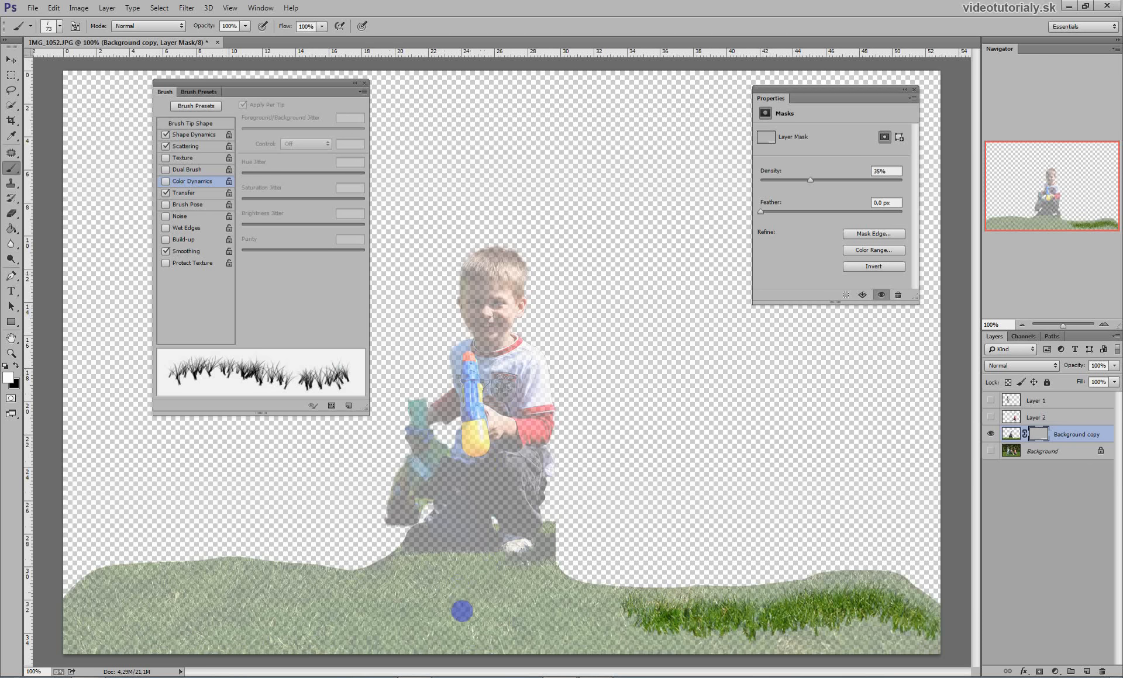
pyautogui.moveTo(462, 611)
pyautogui.mouseDown()
pyautogui.moveTo(523, 604)
pyautogui.moveTo(589, 614)
pyautogui.mouseUp()
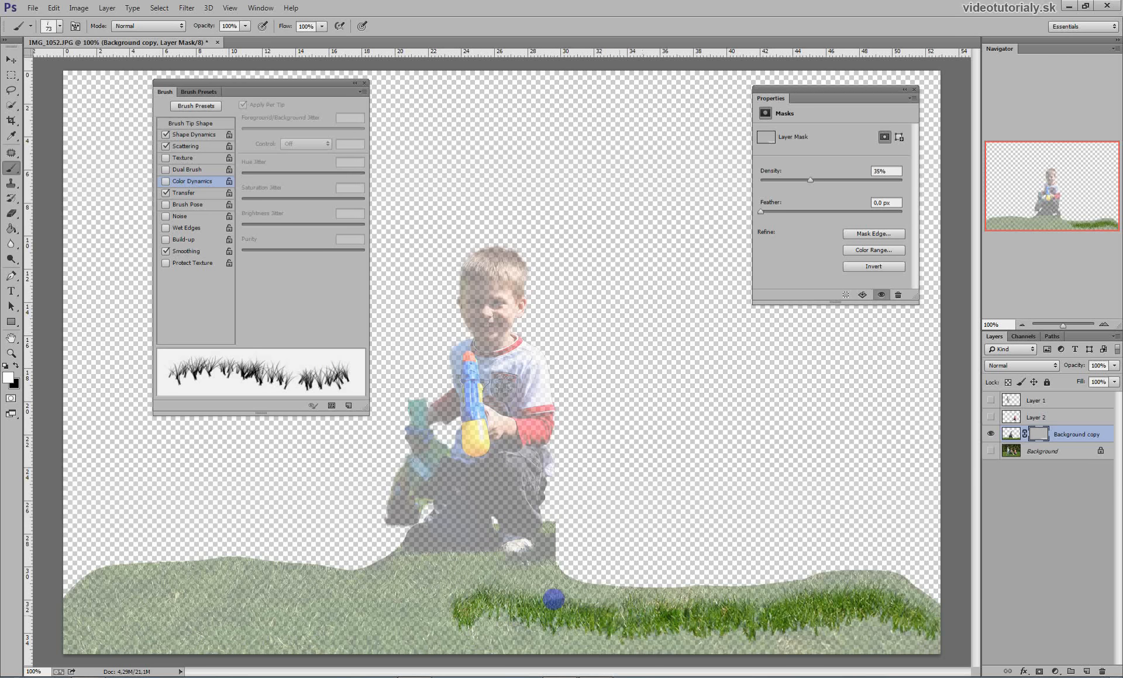
pyautogui.moveTo(444, 608)
pyautogui.mouseDown()
pyautogui.moveTo(395, 600)
pyautogui.moveTo(409, 574)
pyautogui.moveTo(396, 577)
pyautogui.moveTo(425, 569)
pyautogui.moveTo(418, 596)
pyautogui.moveTo(476, 559)
pyautogui.moveTo(442, 598)
pyautogui.moveTo(401, 610)
pyautogui.moveTo(364, 596)
pyautogui.moveTo(388, 587)
pyautogui.moveTo(350, 598)
pyautogui.moveTo(170, 578)
pyautogui.moveTo(121, 597)
pyautogui.moveTo(78, 632)
pyautogui.moveTo(121, 598)
pyautogui.moveTo(192, 594)
pyautogui.moveTo(97, 602)
pyautogui.moveTo(110, 588)
pyautogui.moveTo(83, 615)
pyautogui.mouseUp()
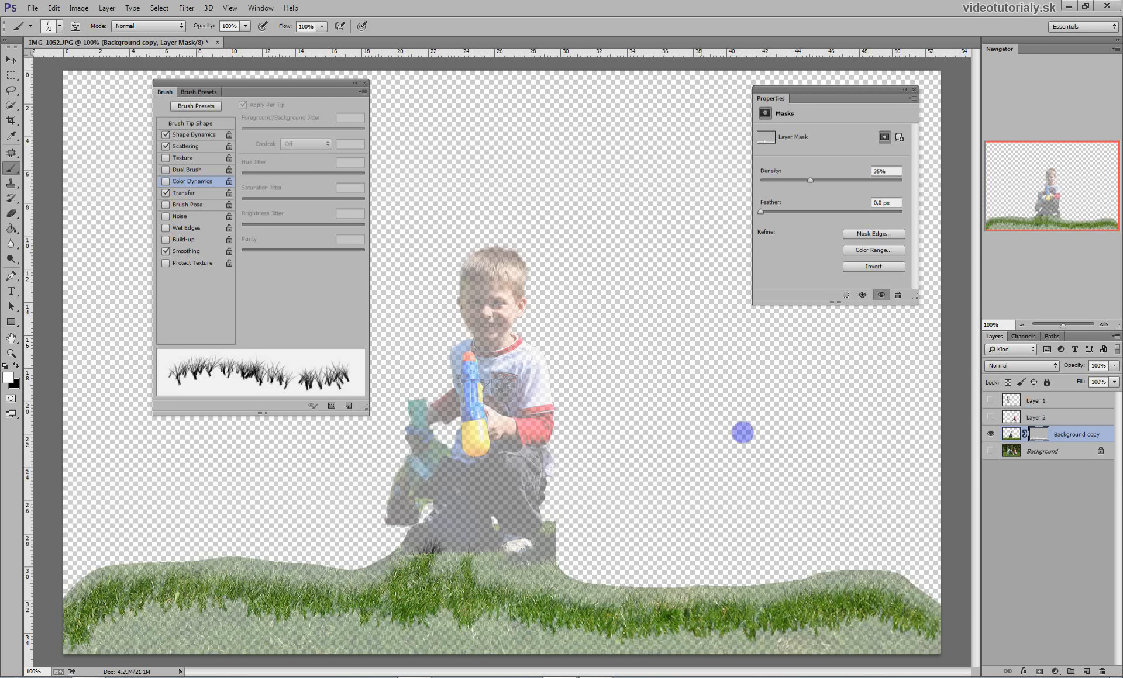
pyautogui.moveTo(821, 187); pyautogui.dragTo(942, 200)
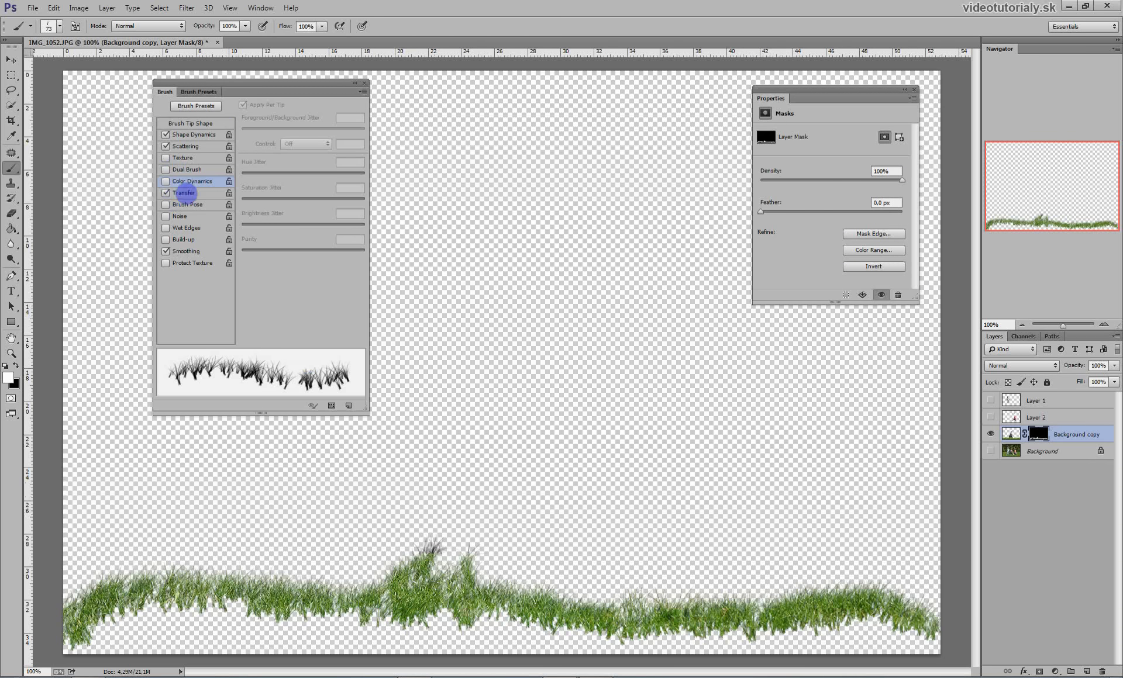
# Choose a round brush preset, close the brush settings, and set its hardness to 0%.
pyautogui.click(207, 106)
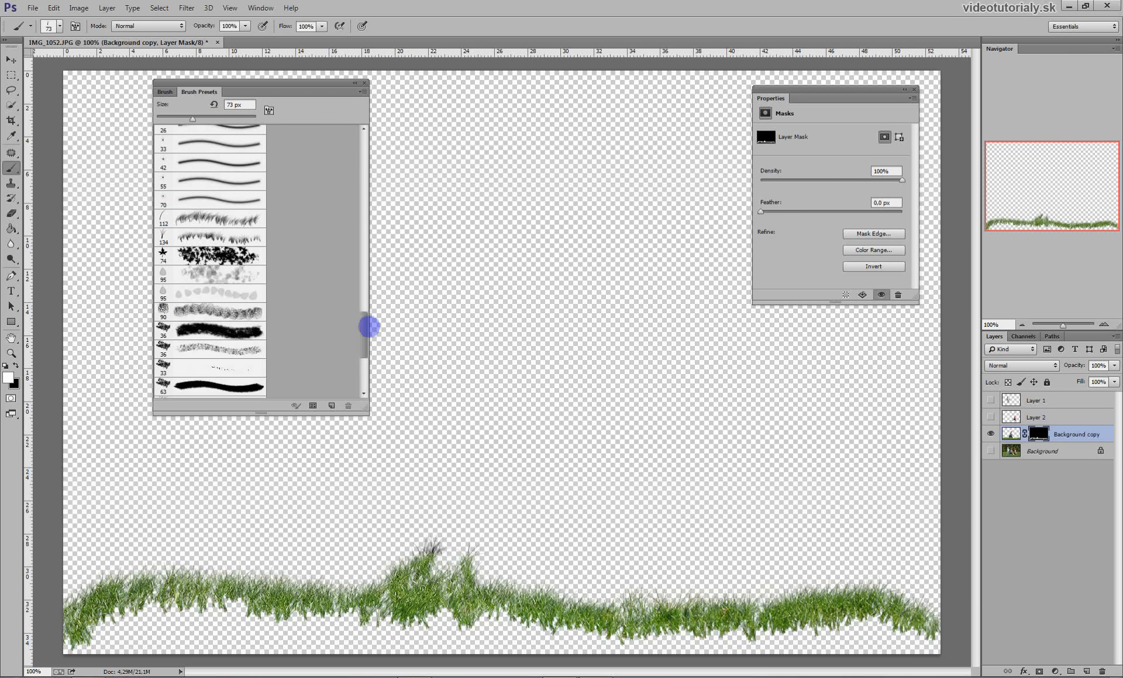
pyautogui.moveTo(368, 327); pyautogui.dragTo(373, 150)
pyautogui.click(239, 154)
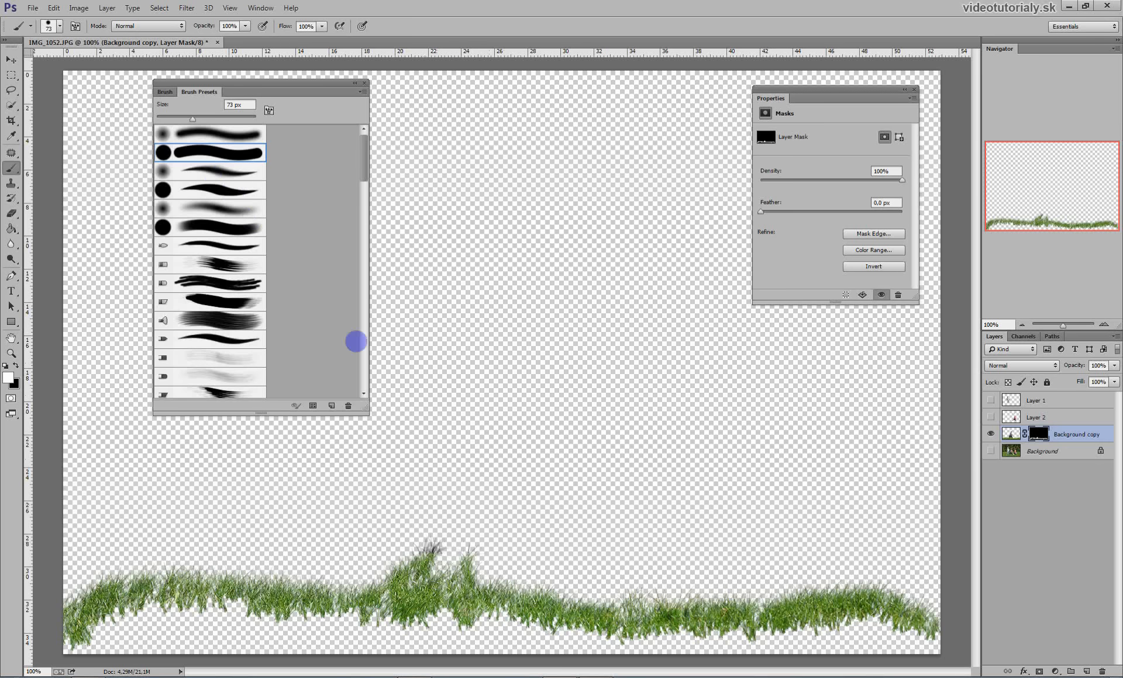
pyautogui.click(364, 82)
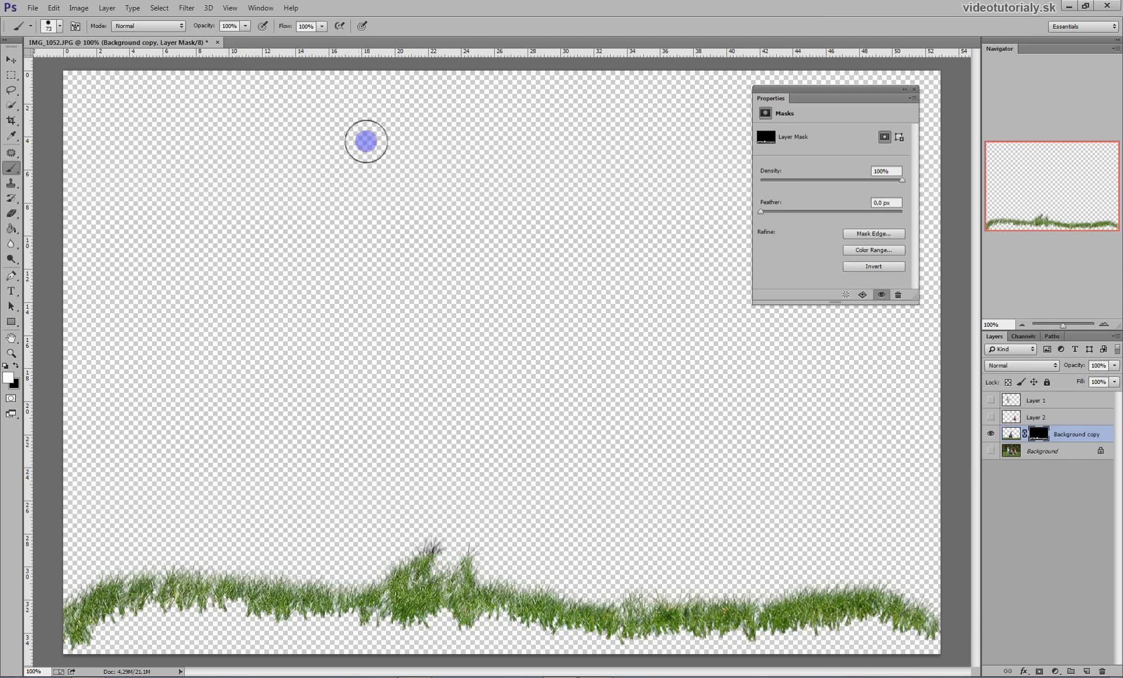
pyautogui.rightClick(484, 461)
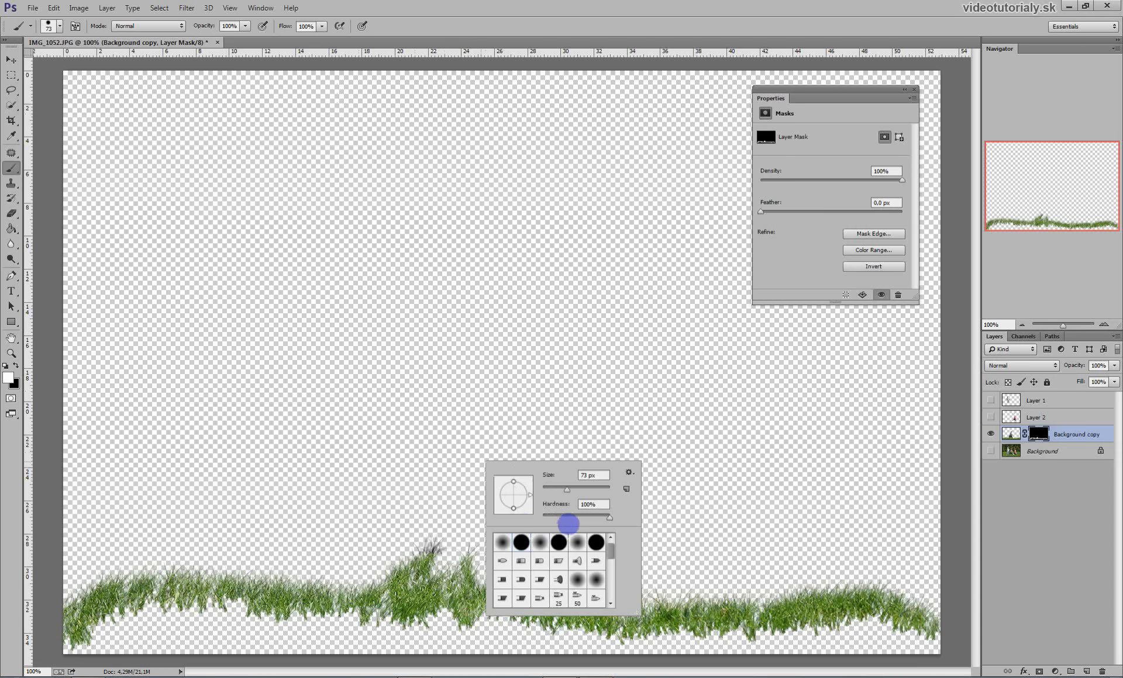
pyautogui.moveTo(567, 518); pyautogui.dragTo(520, 524)
# Paint white on the mask with the 73 px soft brush to reveal the lower grass and the whole kneeling boy.
pyautogui.moveTo(400, 590)
pyautogui.mouseDown()
pyautogui.moveTo(327, 625)
pyautogui.moveTo(318, 614)
pyautogui.moveTo(135, 611)
pyautogui.moveTo(143, 603)
pyautogui.moveTo(117, 630)
pyautogui.moveTo(70, 638)
pyautogui.moveTo(67, 628)
pyautogui.moveTo(108, 655)
pyautogui.moveTo(157, 650)
pyautogui.moveTo(86, 654)
pyautogui.moveTo(96, 657)
pyautogui.moveTo(171, 638)
pyautogui.moveTo(157, 649)
pyautogui.moveTo(403, 646)
pyautogui.moveTo(300, 657)
pyautogui.moveTo(381, 655)
pyautogui.moveTo(456, 642)
pyautogui.moveTo(435, 626)
pyautogui.moveTo(449, 623)
pyautogui.moveTo(438, 634)
pyautogui.moveTo(503, 637)
pyautogui.moveTo(453, 626)
pyautogui.moveTo(481, 619)
pyautogui.moveTo(457, 641)
pyautogui.moveTo(570, 637)
pyautogui.moveTo(665, 646)
pyautogui.moveTo(554, 652)
pyautogui.moveTo(699, 657)
pyautogui.moveTo(800, 638)
pyautogui.moveTo(670, 643)
pyautogui.moveTo(831, 630)
pyautogui.moveTo(849, 643)
pyautogui.moveTo(921, 651)
pyautogui.moveTo(877, 616)
pyautogui.mouseUp()
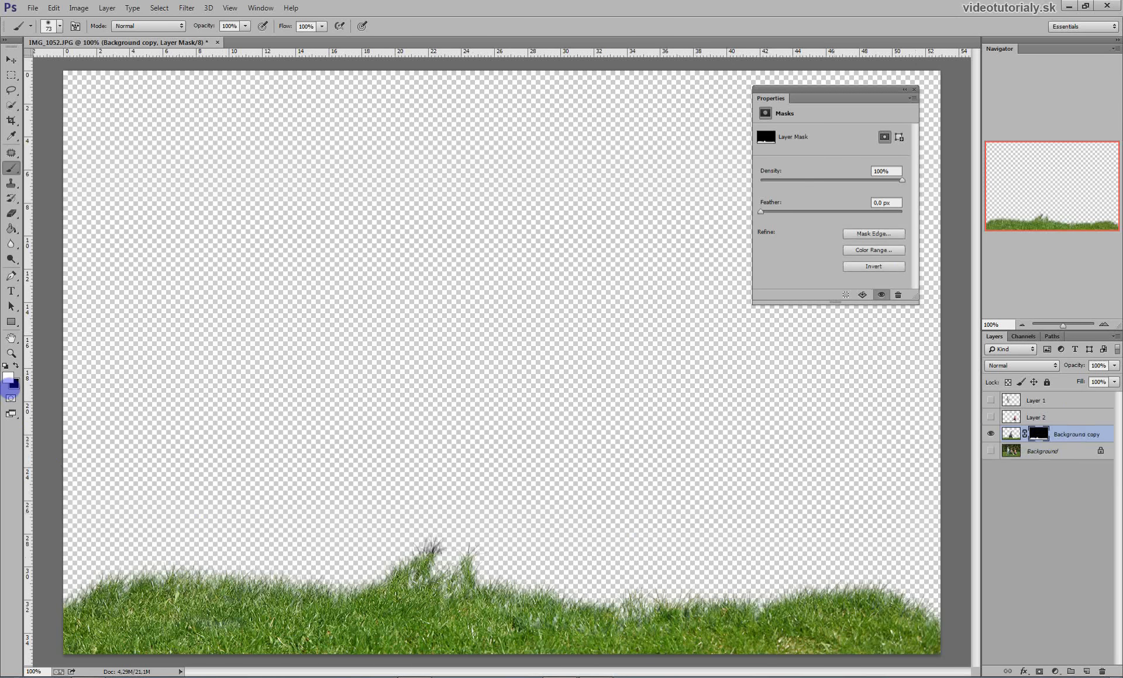
pyautogui.moveTo(741, 649)
pyautogui.mouseDown()
pyautogui.moveTo(445, 568)
pyautogui.moveTo(478, 517)
pyautogui.moveTo(465, 565)
pyautogui.moveTo(519, 508)
pyautogui.moveTo(519, 528)
pyautogui.moveTo(539, 515)
pyautogui.moveTo(549, 529)
pyautogui.moveTo(556, 515)
pyautogui.moveTo(539, 517)
pyautogui.moveTo(532, 470)
pyautogui.moveTo(548, 449)
pyautogui.moveTo(562, 356)
pyautogui.moveTo(553, 311)
pyautogui.moveTo(522, 329)
pyautogui.moveTo(499, 306)
pyautogui.moveTo(497, 275)
pyautogui.moveTo(477, 268)
pyautogui.moveTo(475, 237)
pyautogui.moveTo(479, 273)
pyautogui.moveTo(502, 300)
pyautogui.moveTo(420, 365)
pyautogui.moveTo(485, 363)
pyautogui.moveTo(445, 384)
pyautogui.moveTo(426, 432)
pyautogui.moveTo(434, 389)
pyautogui.moveTo(413, 415)
pyautogui.moveTo(427, 443)
pyautogui.moveTo(468, 451)
pyautogui.moveTo(483, 414)
pyautogui.moveTo(508, 406)
pyautogui.moveTo(502, 455)
pyautogui.moveTo(542, 417)
pyautogui.moveTo(539, 369)
pyautogui.moveTo(514, 474)
pyautogui.moveTo(505, 457)
pyautogui.moveTo(467, 487)
pyautogui.moveTo(442, 461)
pyautogui.moveTo(403, 482)
pyautogui.moveTo(390, 472)
pyautogui.moveTo(408, 482)
pyautogui.moveTo(408, 500)
pyautogui.moveTo(458, 508)
pyautogui.moveTo(387, 525)
pyautogui.moveTo(429, 526)
pyautogui.moveTo(403, 530)
pyautogui.moveTo(397, 486)
pyautogui.moveTo(447, 573)
pyautogui.moveTo(503, 569)
pyautogui.moveTo(527, 546)
pyautogui.moveTo(522, 570)
pyautogui.mouseUp()
# Paint black on the mask with a 26 px soft brush to round off the square grass corner beside the boy's shoe.
pyautogui.press('x')
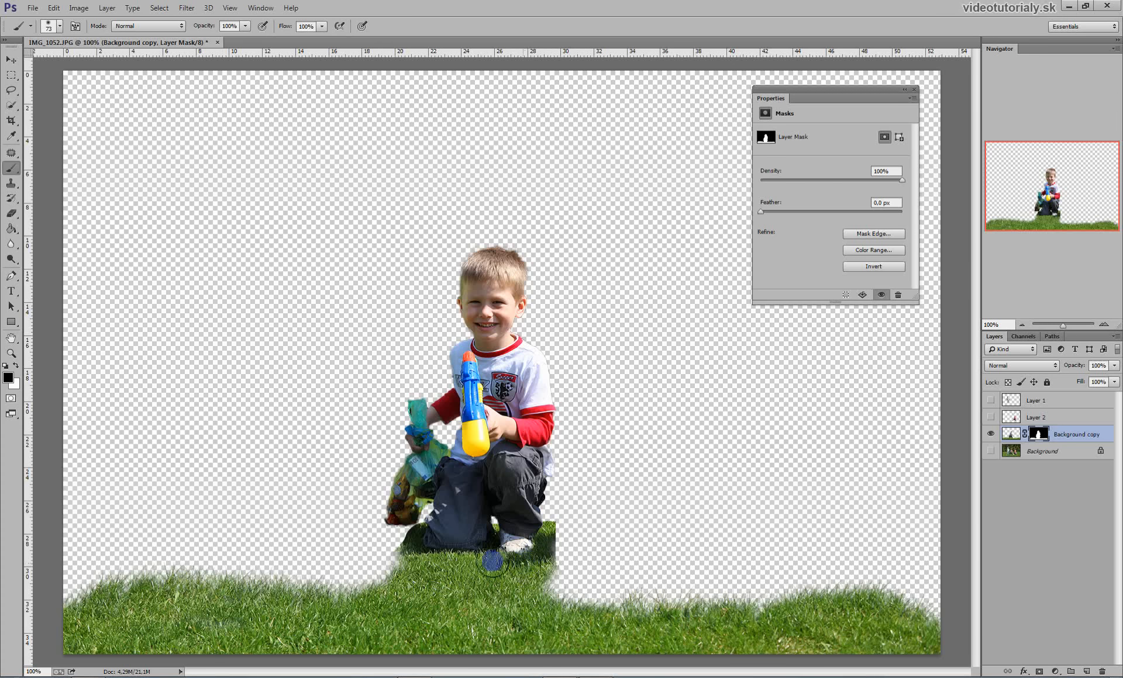
pyautogui.rightClick(565, 526)
pyautogui.moveTo(661, 544); pyautogui.dragTo(650, 544)
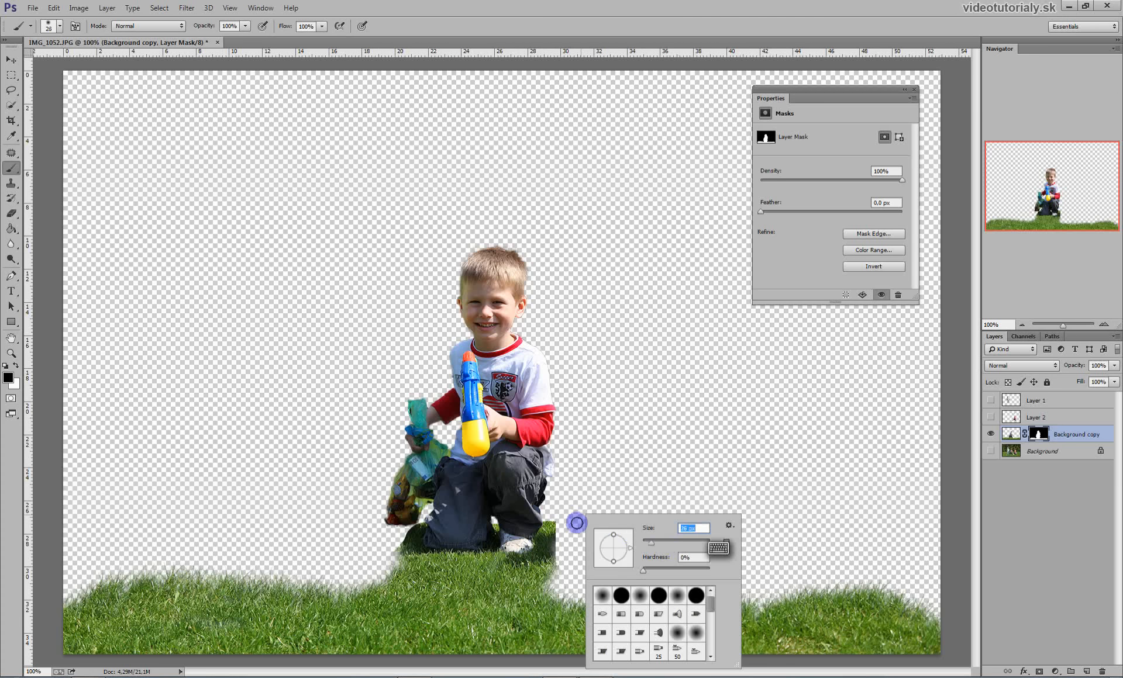
pyautogui.press('Return')
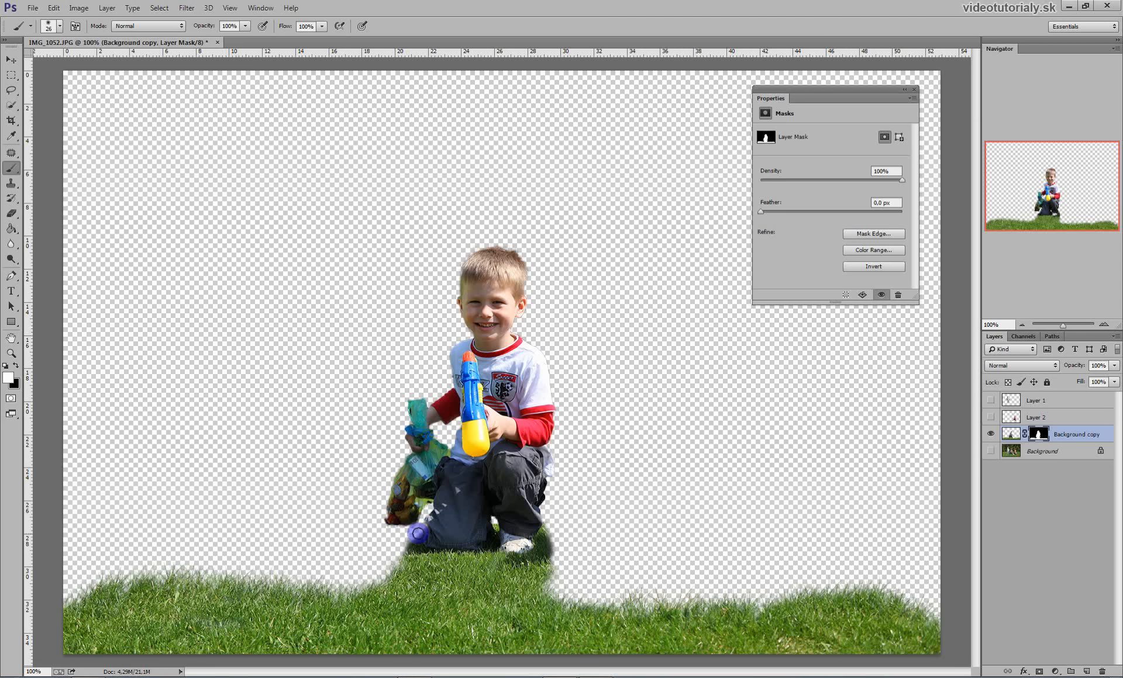
# Clean up the mask between the gift bag and the boy's knee with a 19 px soft brush.
pyautogui.rightClick(410, 524)
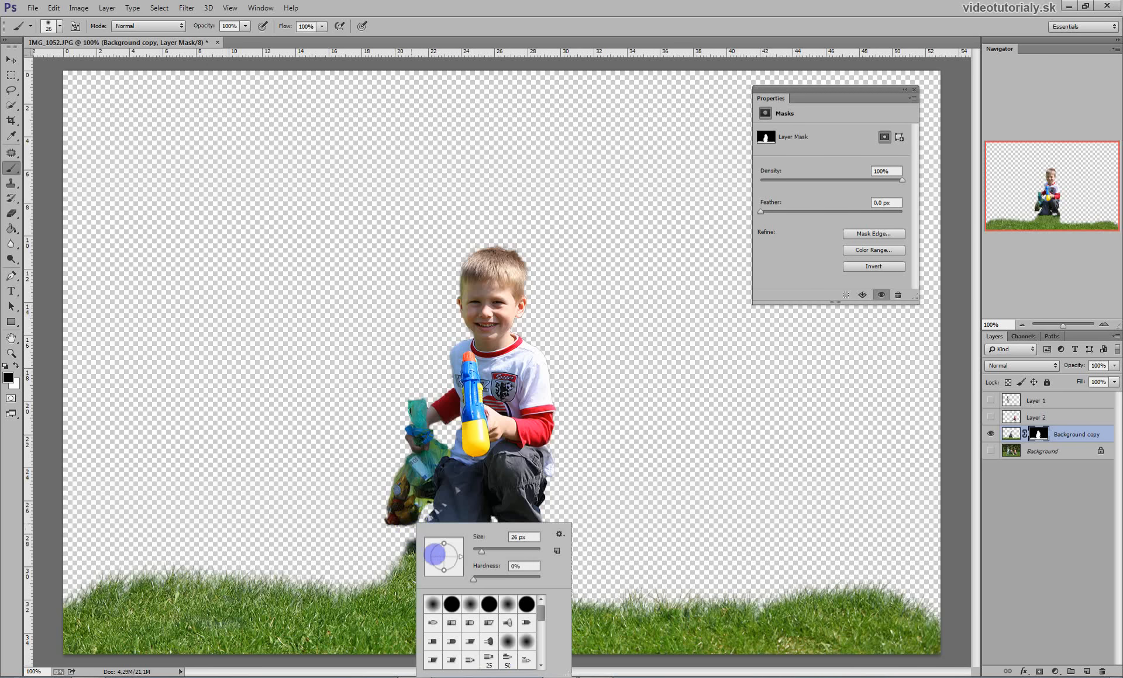
pyautogui.moveTo(478, 552); pyautogui.dragTo(477, 552)
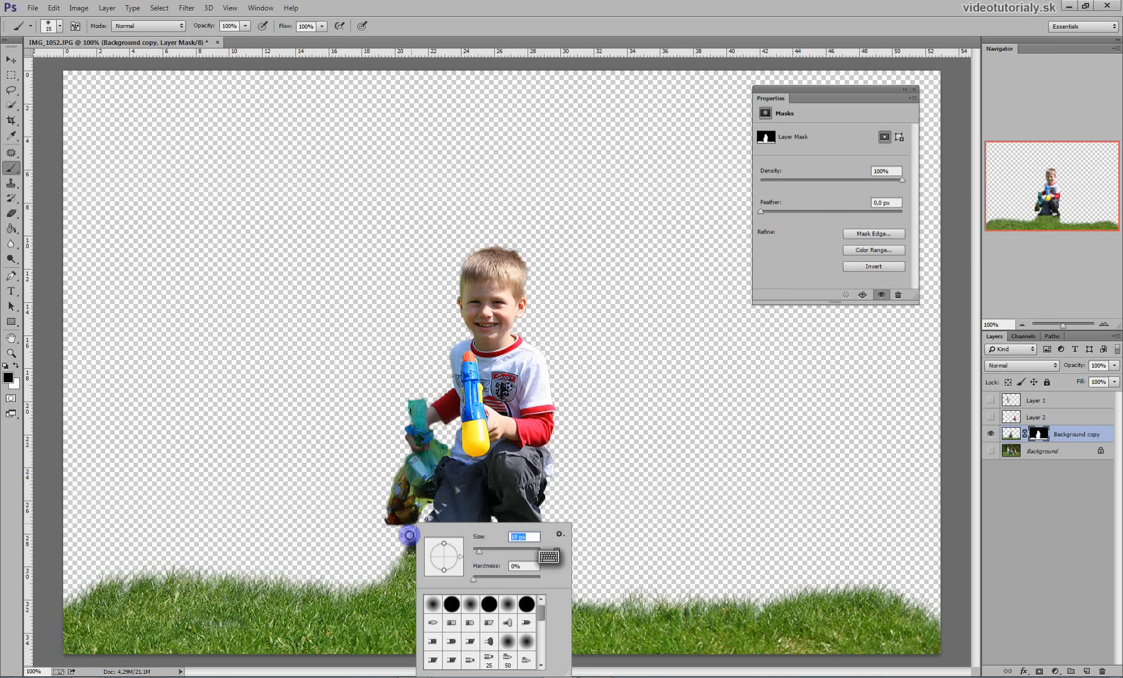
pyautogui.click(412, 537)
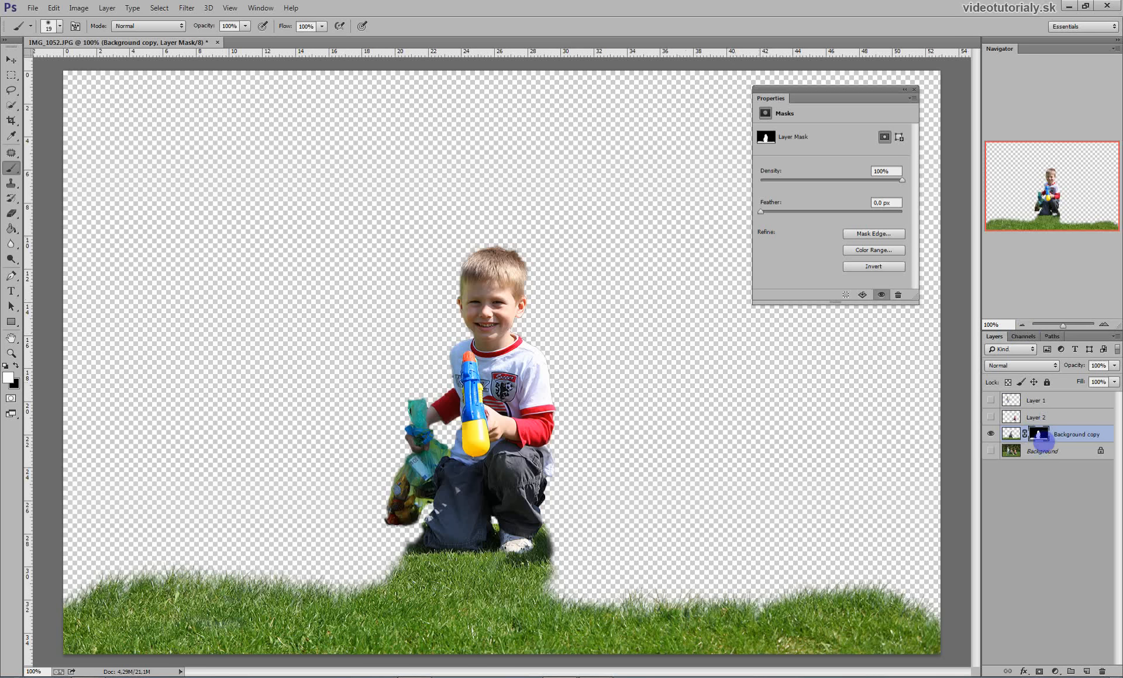
# Apply the layer mask to the Background copy layer and close the mask properties.
pyautogui.rightClick(1043, 443)
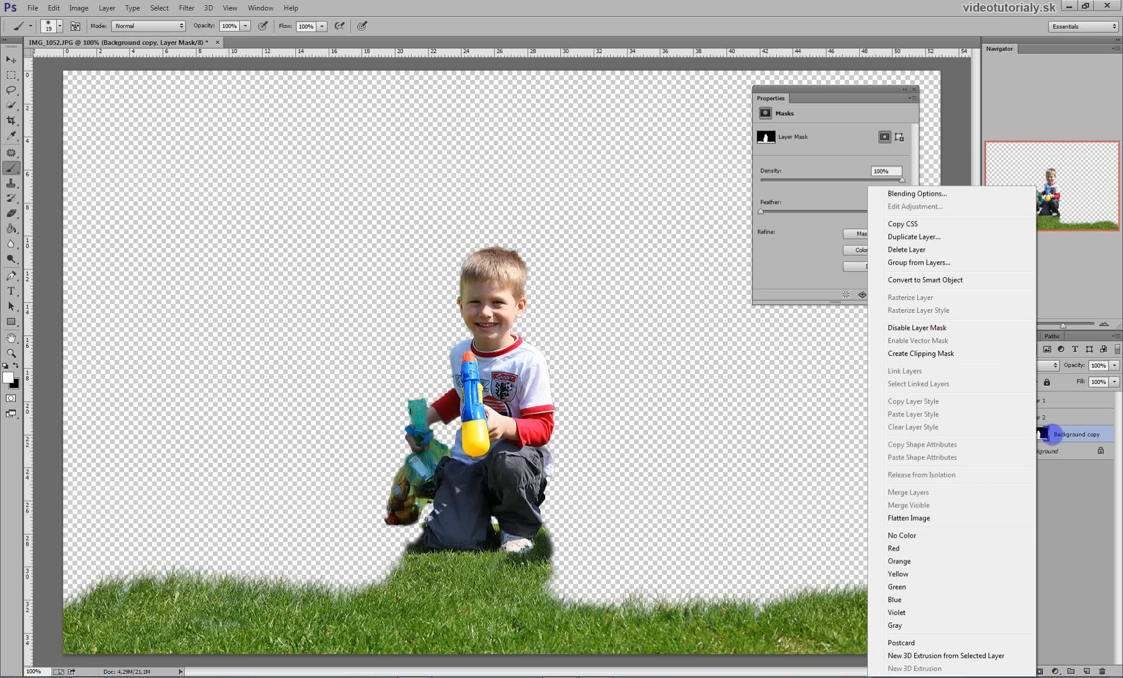
pyautogui.click(1044, 446)
pyautogui.rightClick(1039, 436)
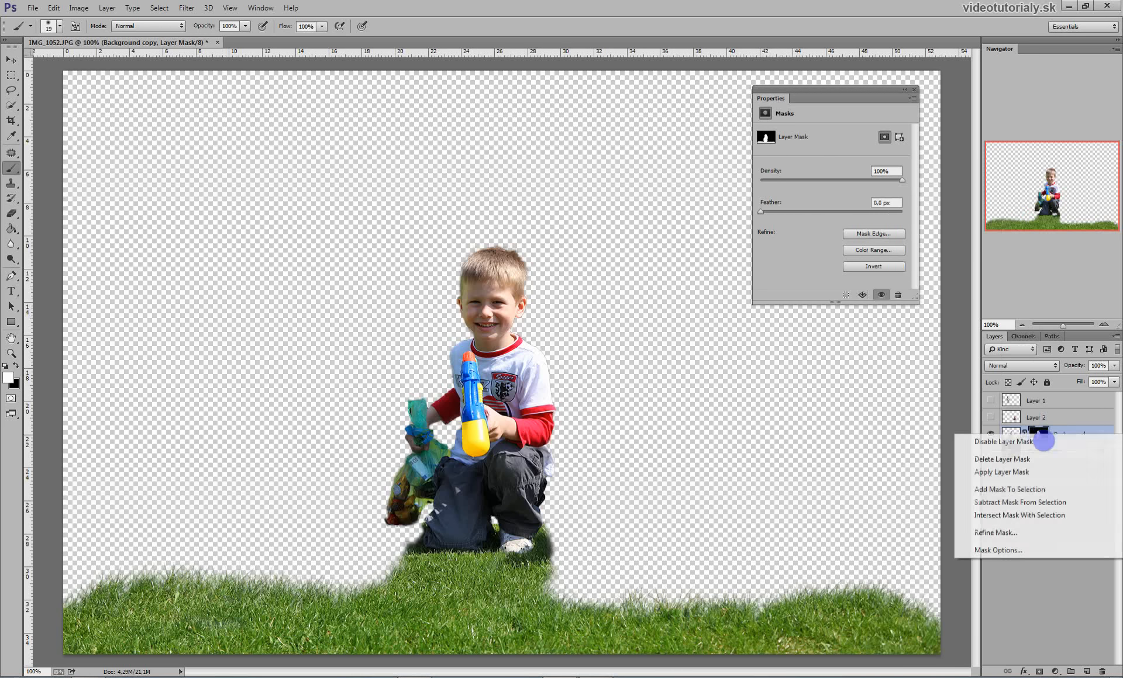
pyautogui.click(1011, 478)
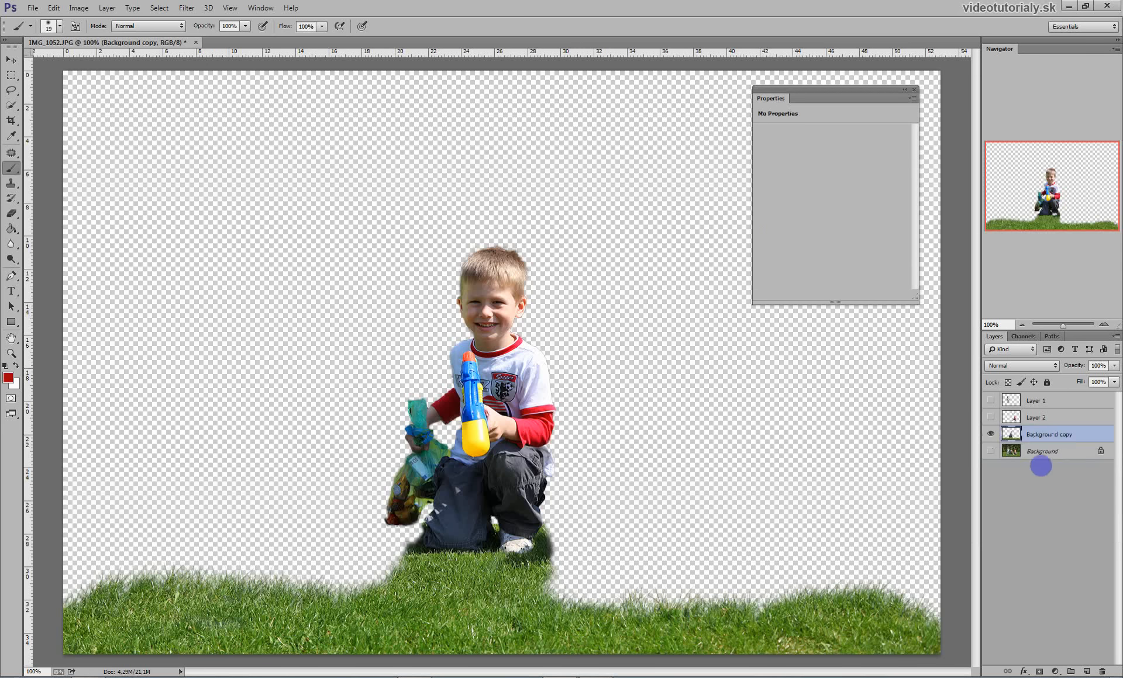
pyautogui.click(914, 89)
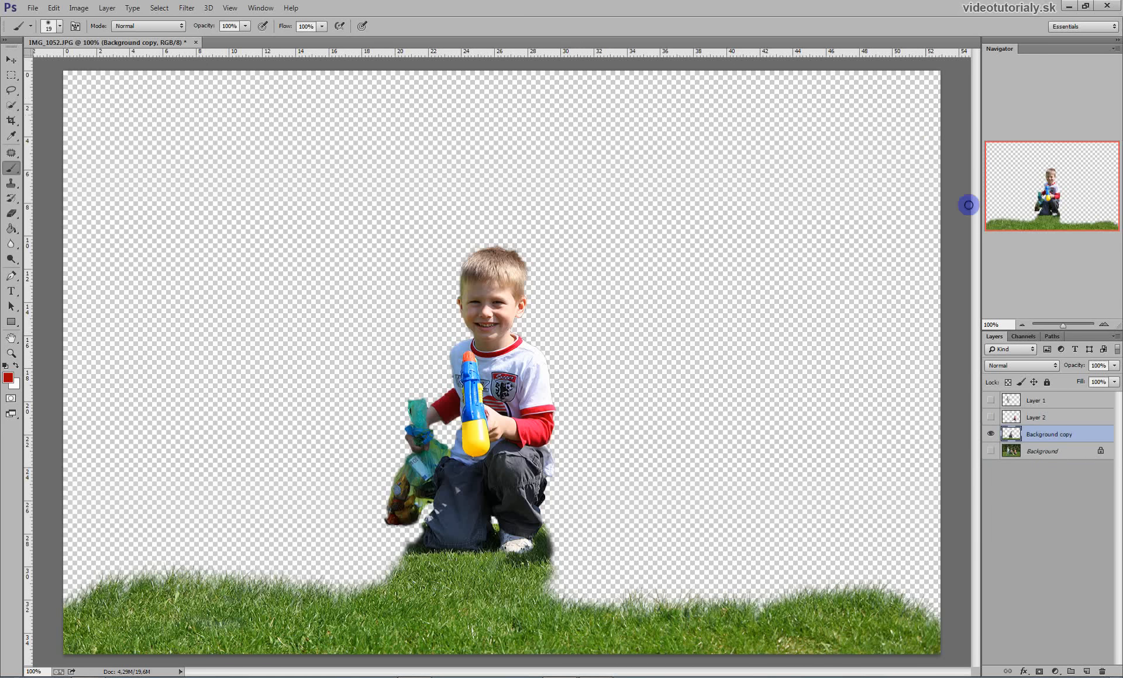
# Hide Background copy, show Layer 2 and the Background, and make the Background the active layer.
pyautogui.click(989, 433)
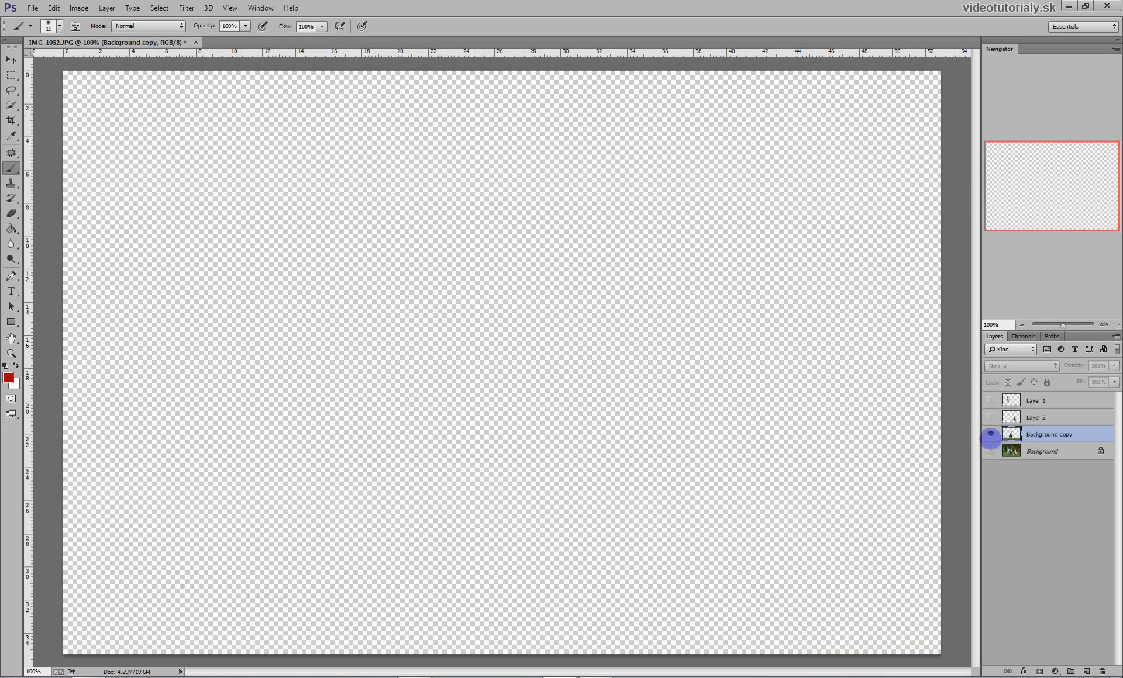
pyautogui.click(990, 434)
pyautogui.click(990, 418)
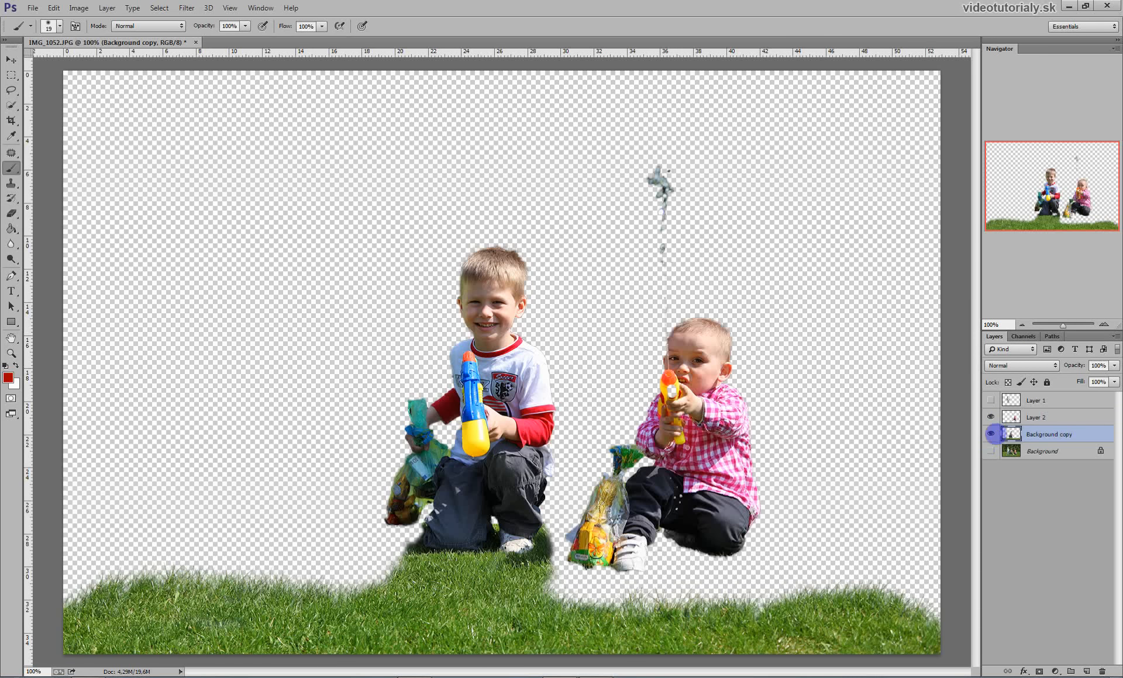
pyautogui.click(991, 436)
pyautogui.click(991, 450)
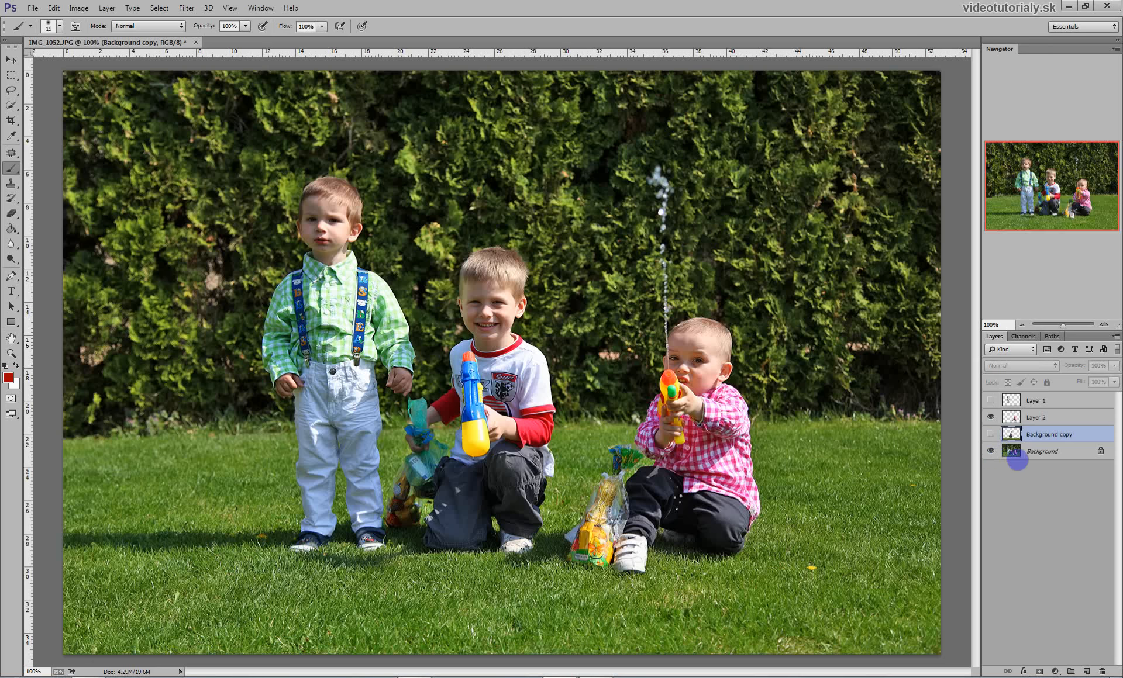
pyautogui.click(1042, 459)
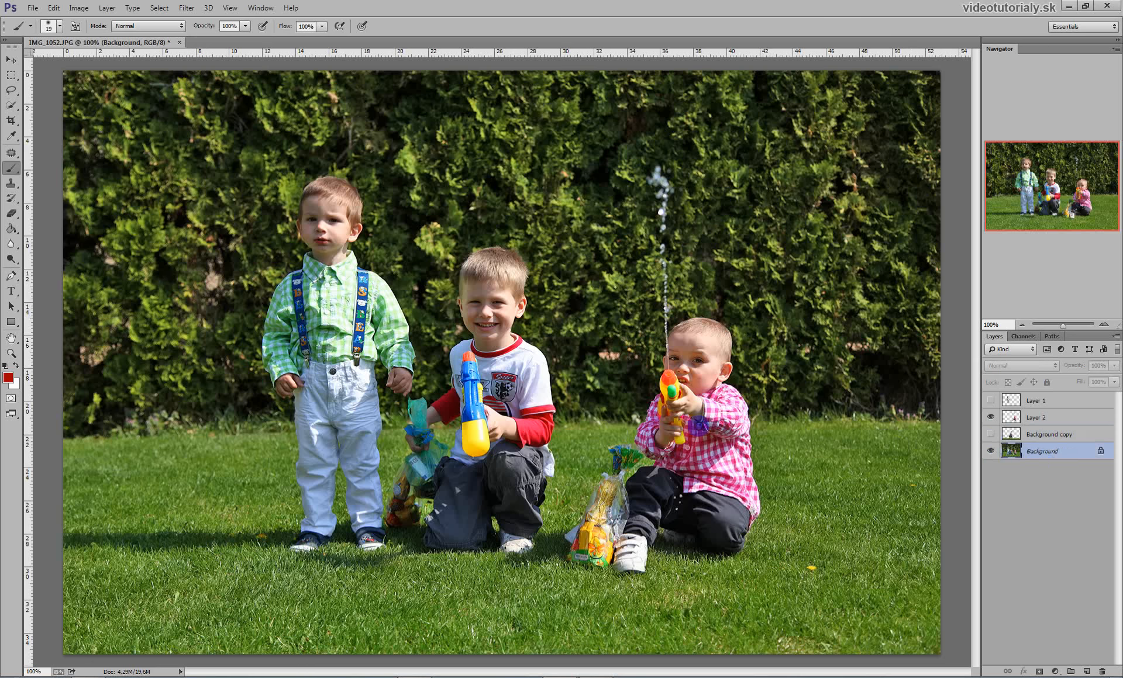
# Lasso the grass under and around the boy in the pink shirt, and put the selection on a new layer.
pyautogui.press('l')
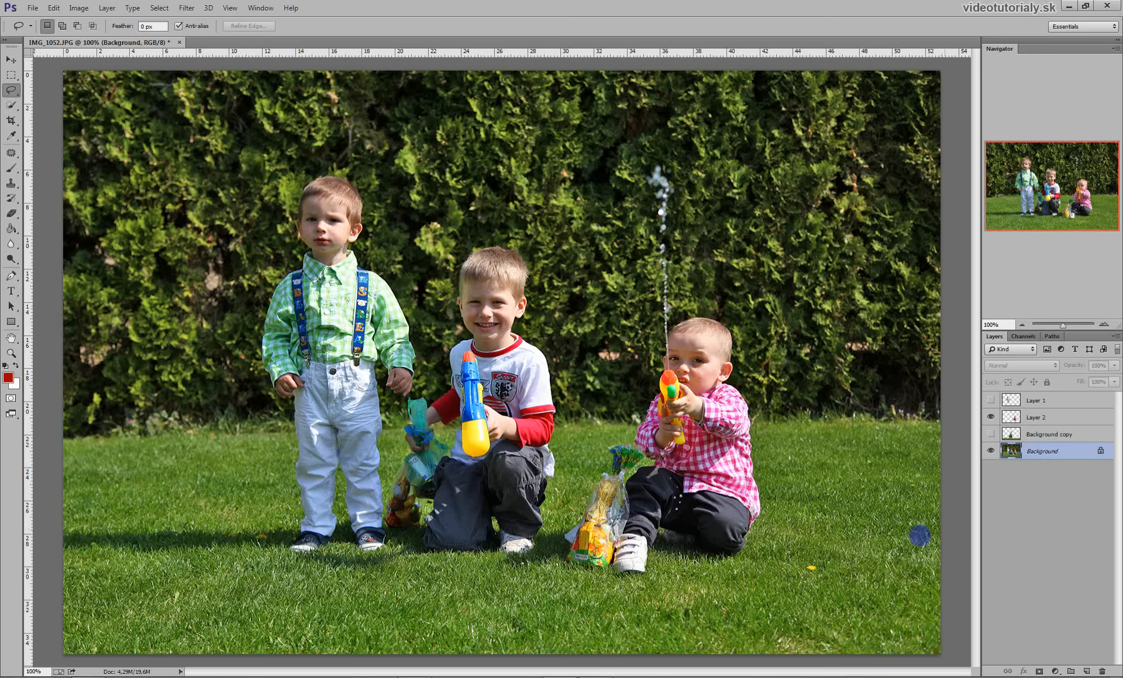
pyautogui.moveTo(919, 536); pyautogui.dragTo(818, 533)
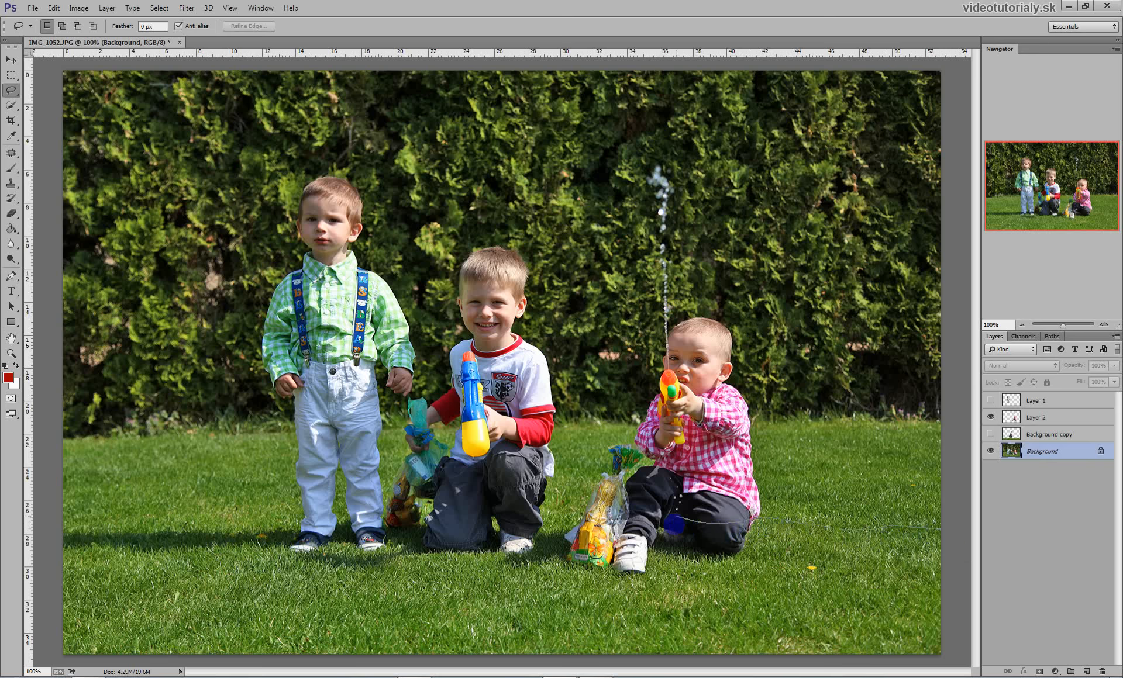
pyautogui.moveTo(625, 532); pyautogui.dragTo(598, 536)
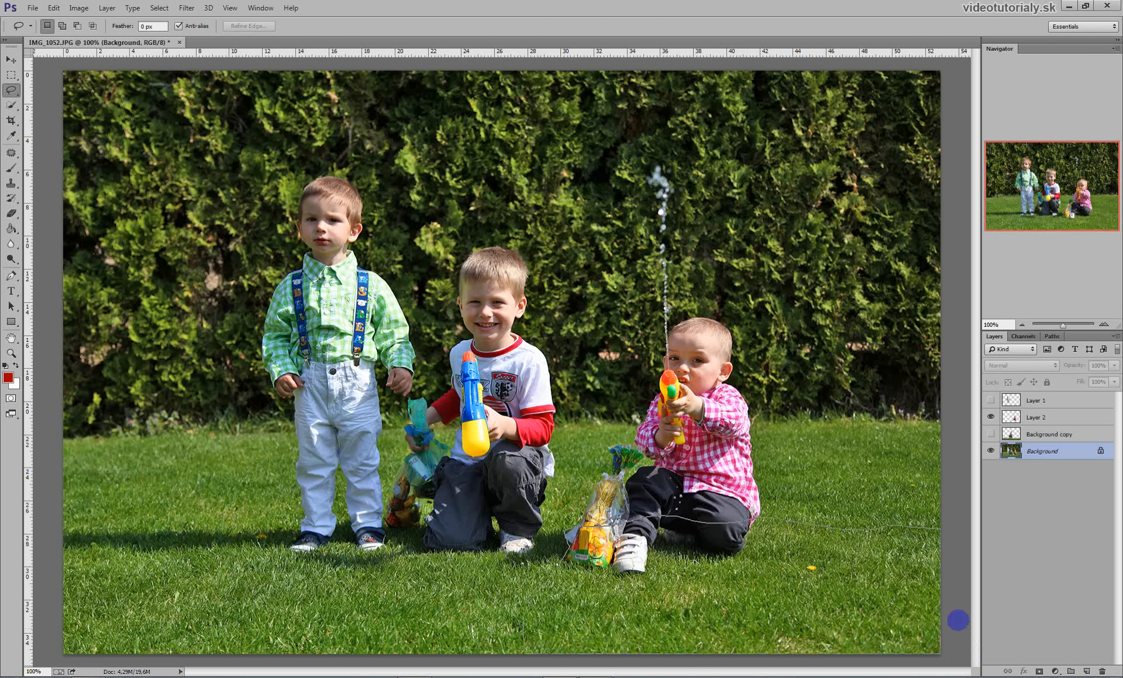
pyautogui.moveTo(958, 620); pyautogui.dragTo(915, 580)
pyautogui.rightClick(708, 573)
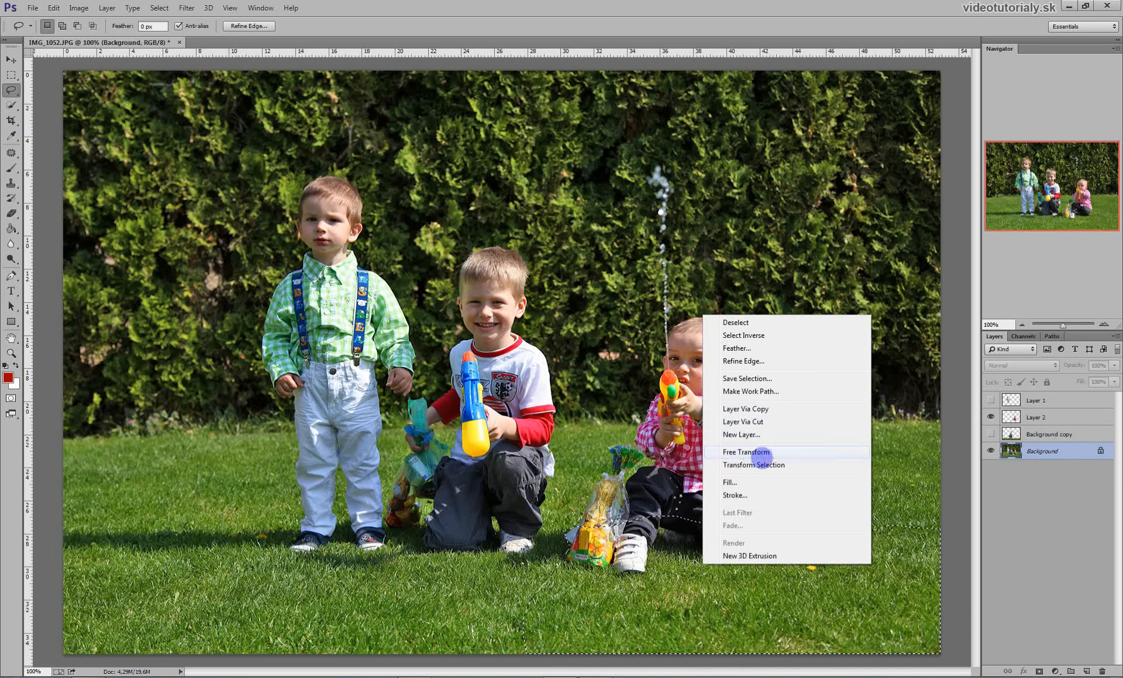
pyautogui.click(772, 421)
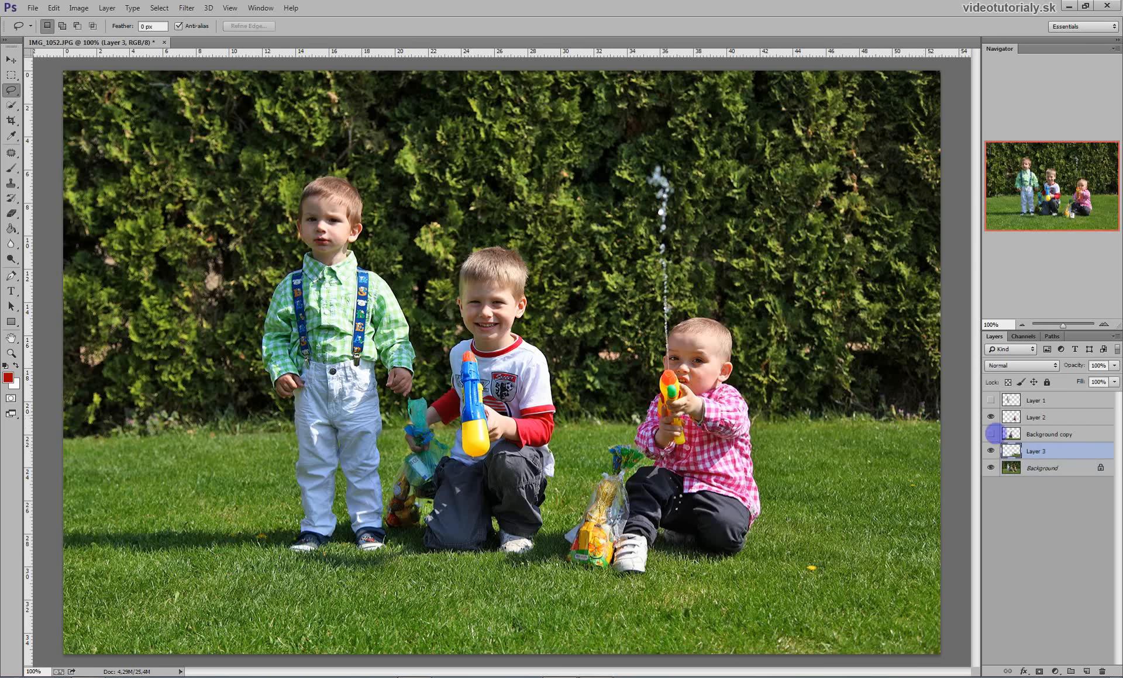
# Hide the Background and move Layer 2 below Background copy, directly above the new grass layer.
pyautogui.click(991, 469)
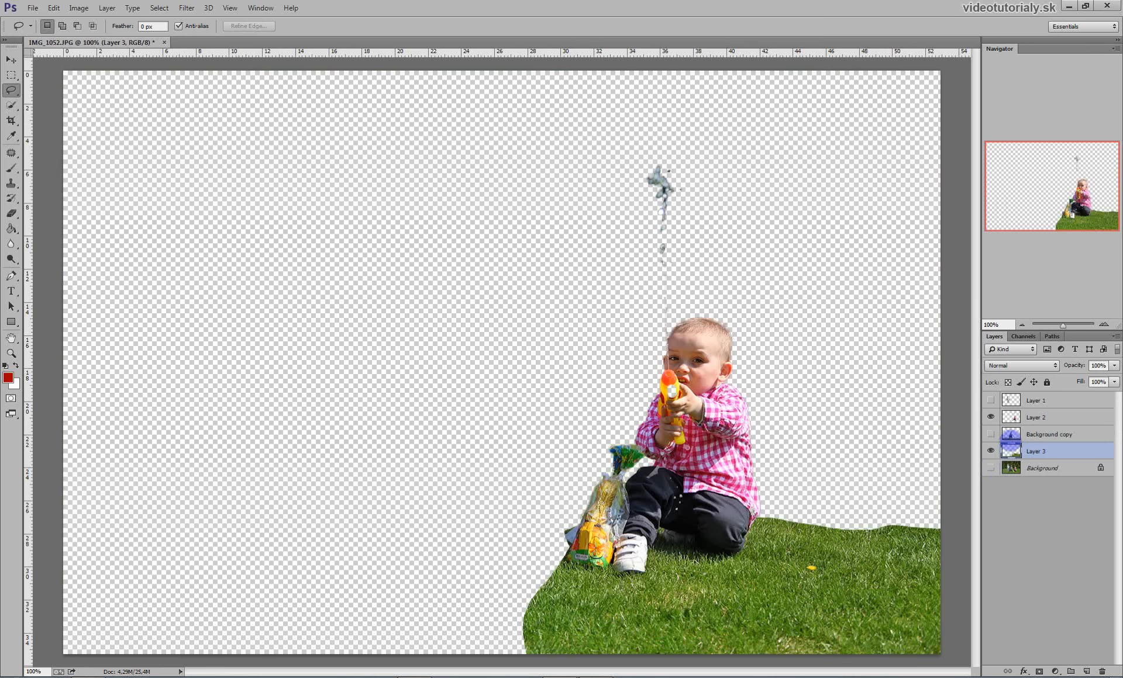
pyautogui.moveTo(1058, 421); pyautogui.dragTo(1068, 447)
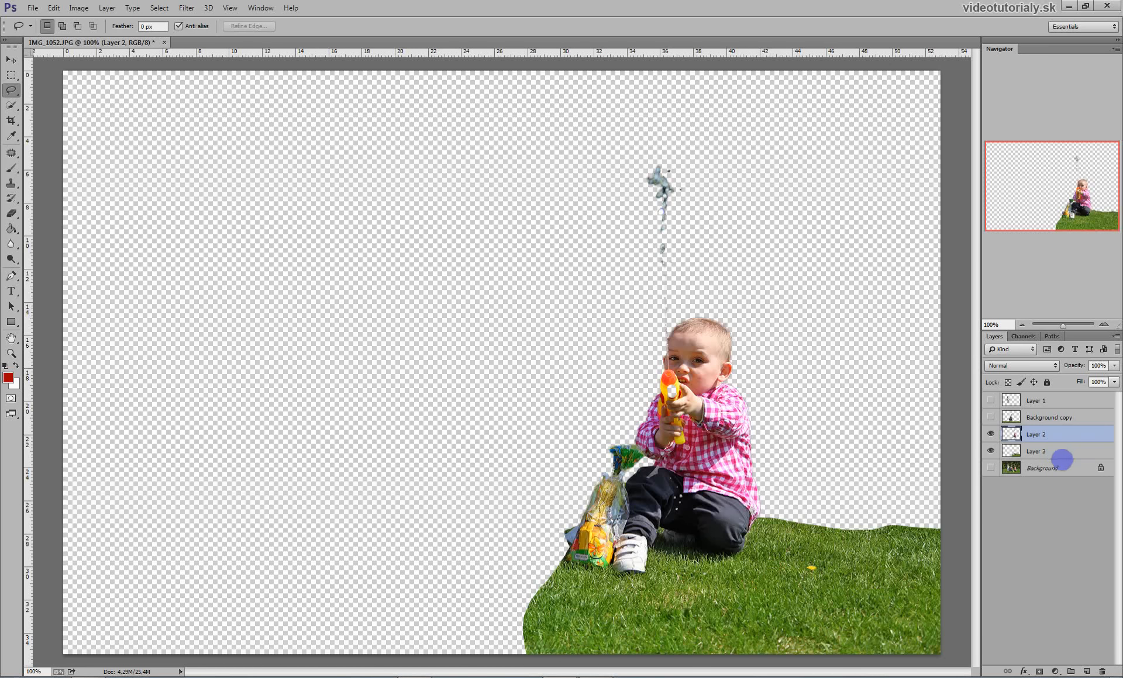
# Merge Layer 2 with the grass piece on Layer 3 and toggle the merged layer's visibility to check it.
pyautogui.keyDown('shift'); pyautogui.click(1053, 448); pyautogui.keyUp('shift')
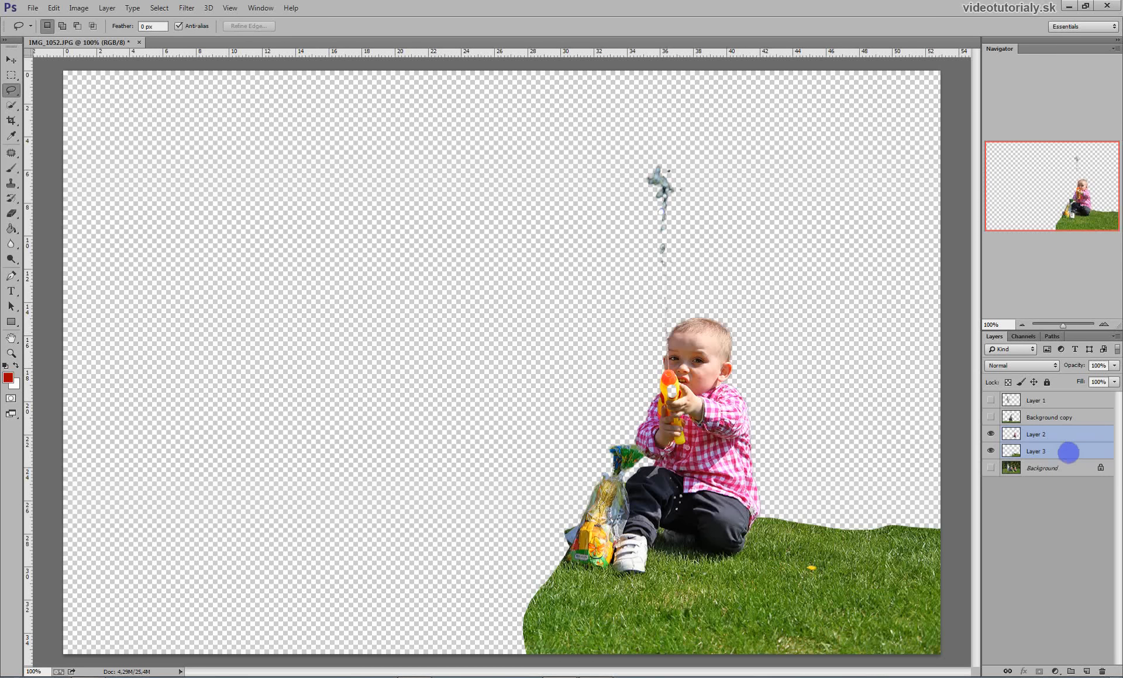
pyautogui.hotkey('ctrl', 'e')
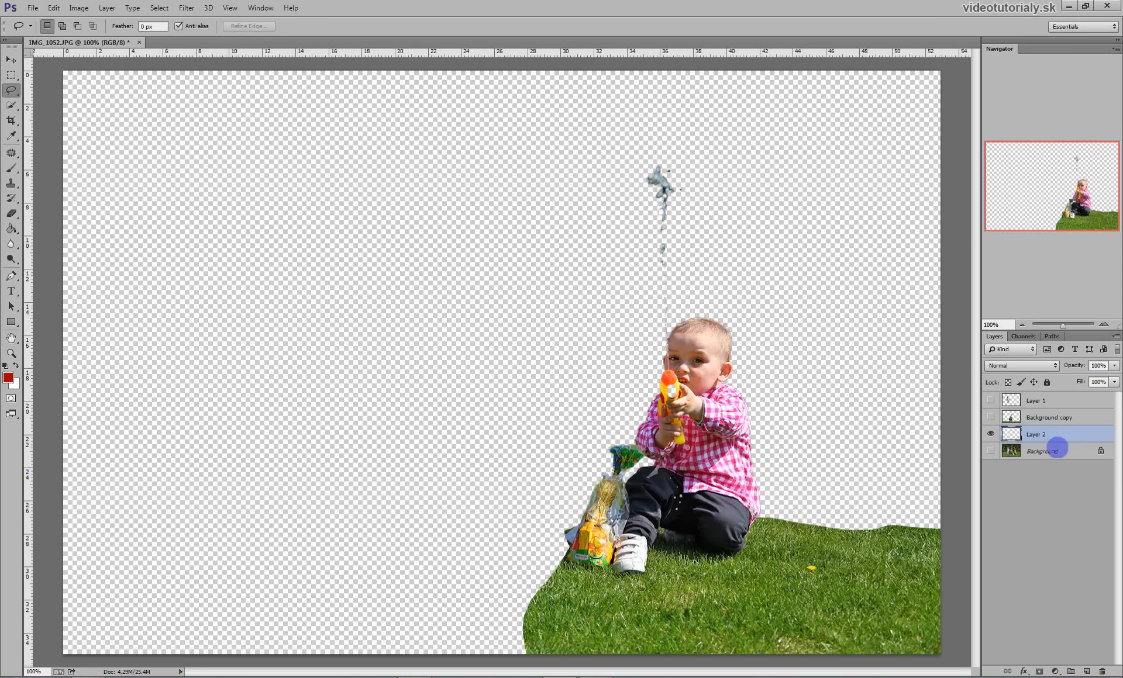
pyautogui.click(992, 438)
pyautogui.click(991, 437)
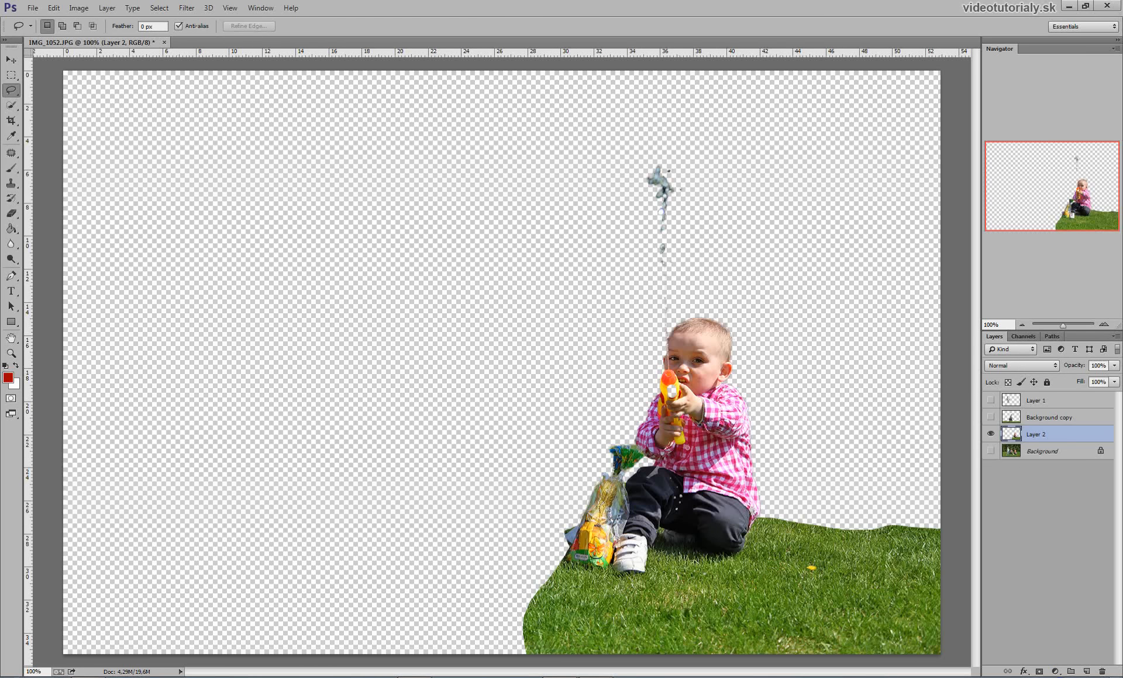
# Add a layer mask to Layer 2, invert it to black and lower the mask density to 55%.
pyautogui.click(1039, 671)
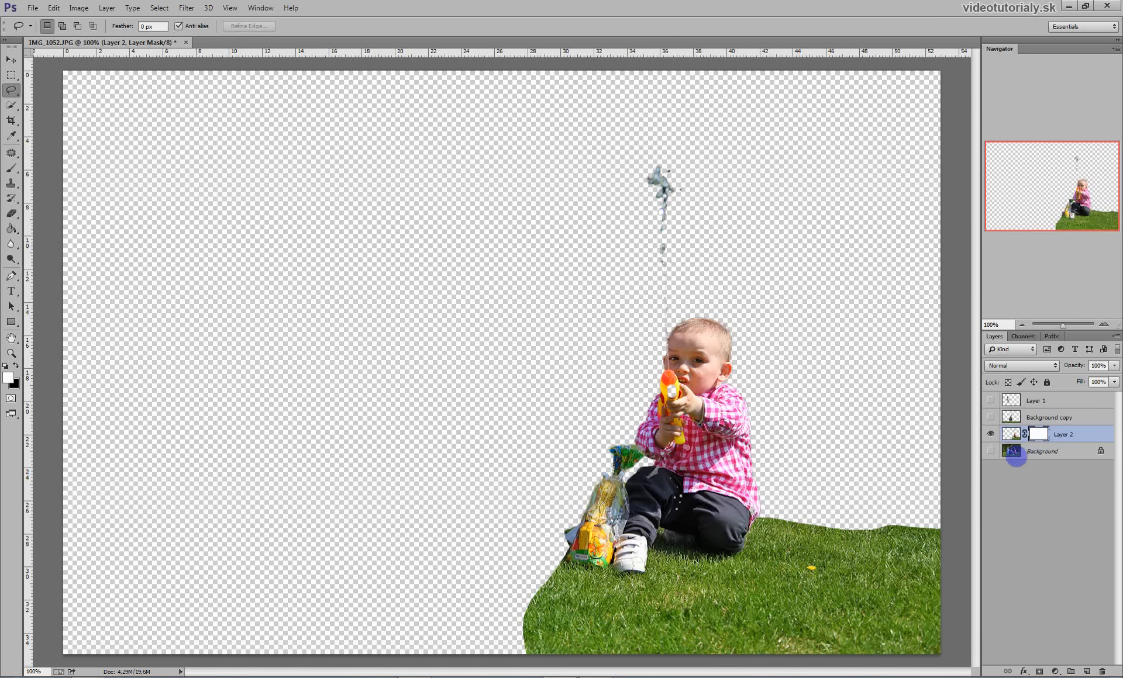
pyautogui.hotkey('ctrl', 'i')
pyautogui.doubleClick(1041, 438)
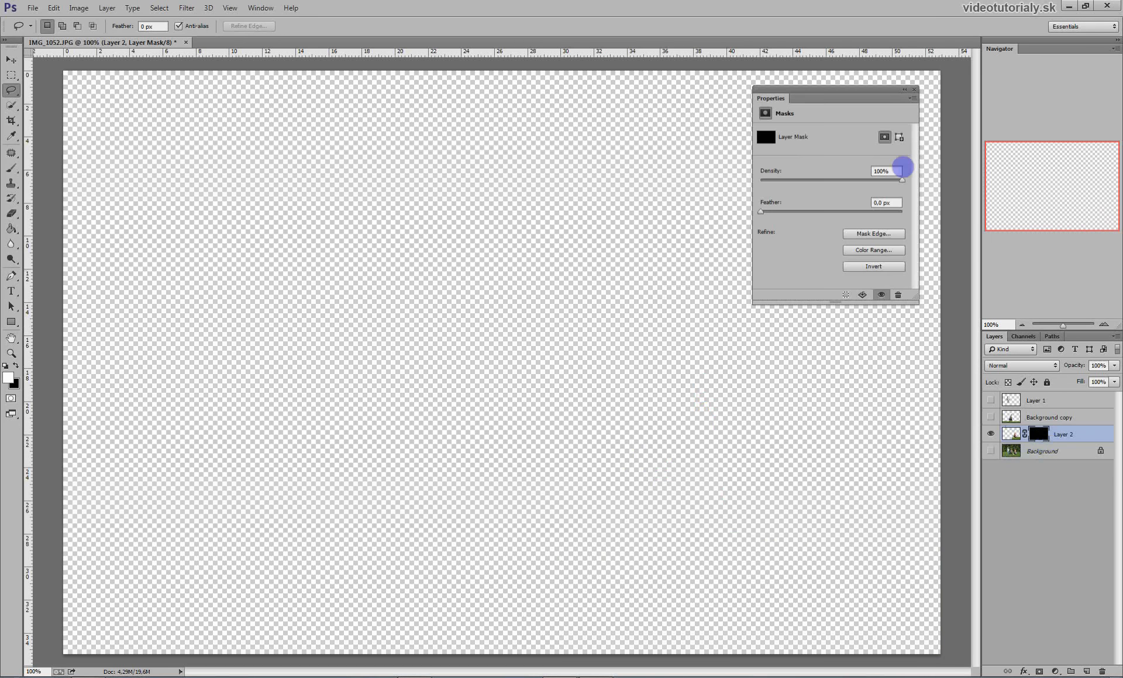
pyautogui.click(837, 181)
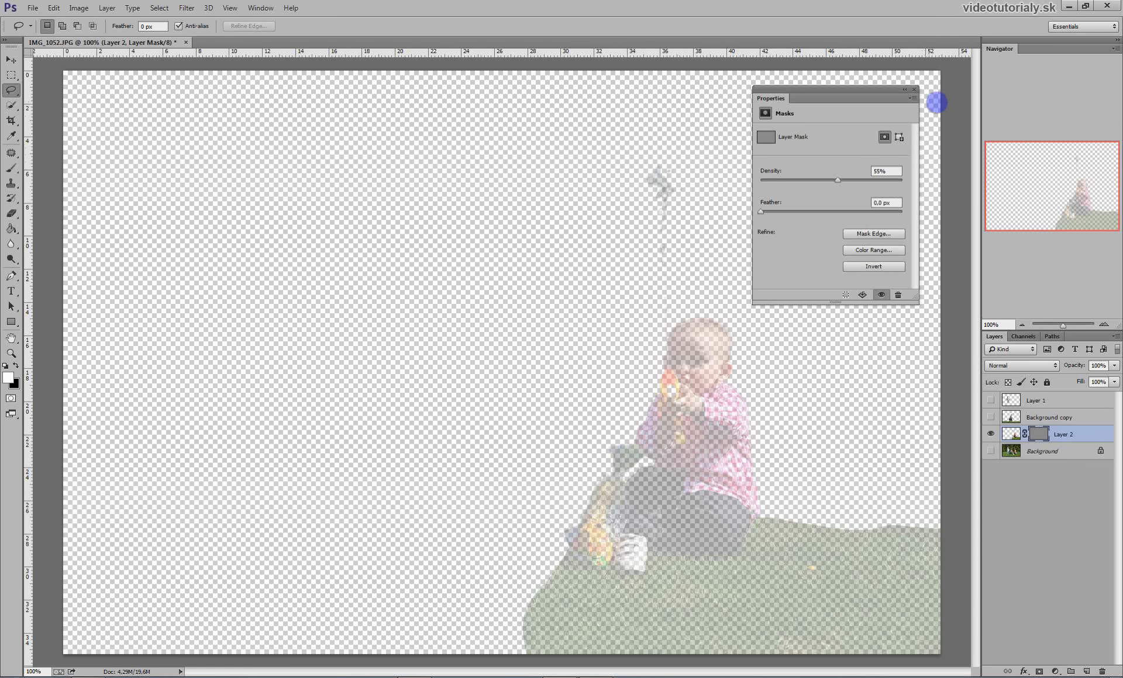
# Choose the 134 px grass-shaped brush and turn off Color Dynamics in its brush settings.
pyautogui.press('b')
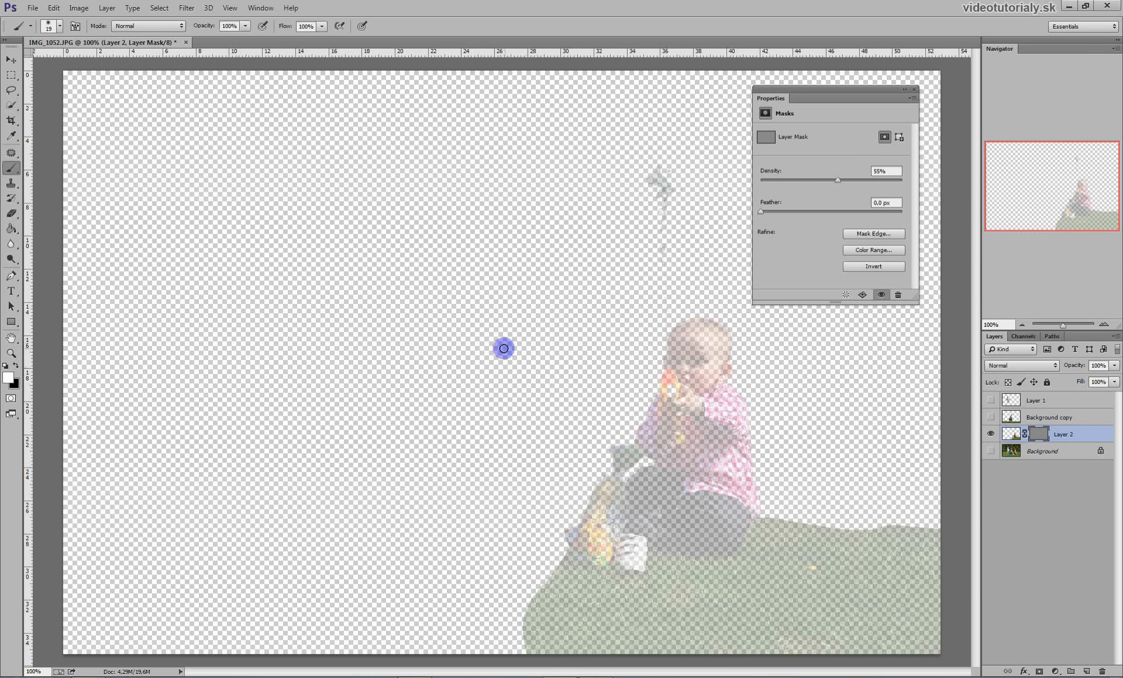
pyautogui.rightClick(507, 348)
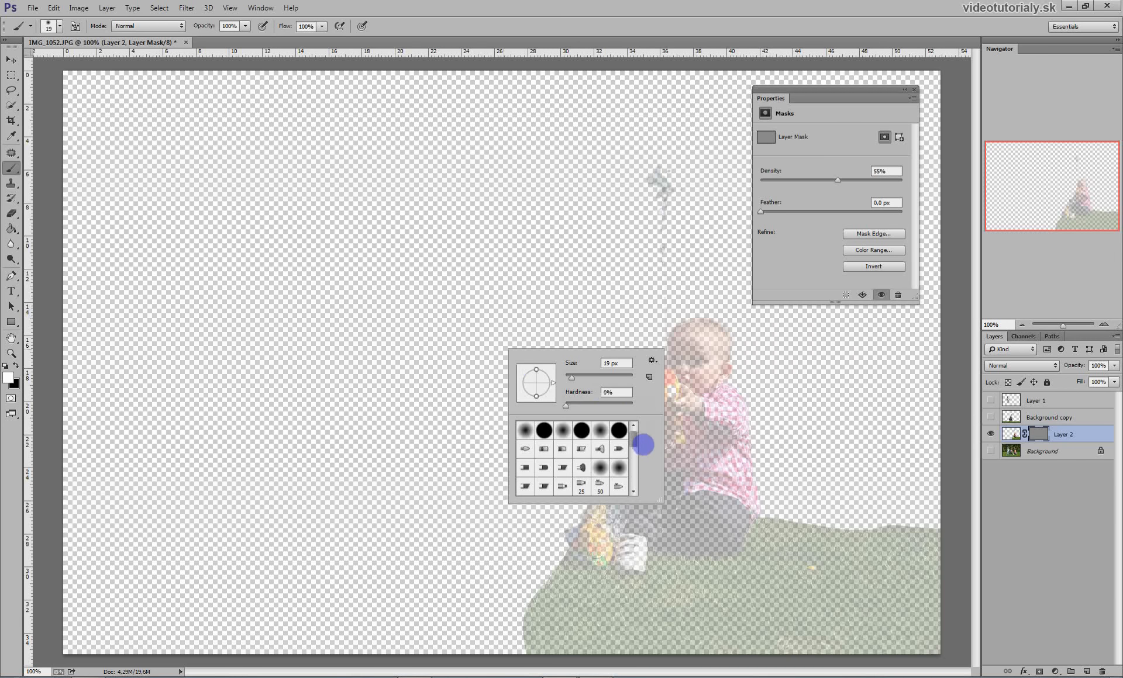
pyautogui.moveTo(639, 443); pyautogui.dragTo(638, 475)
pyautogui.click(619, 432)
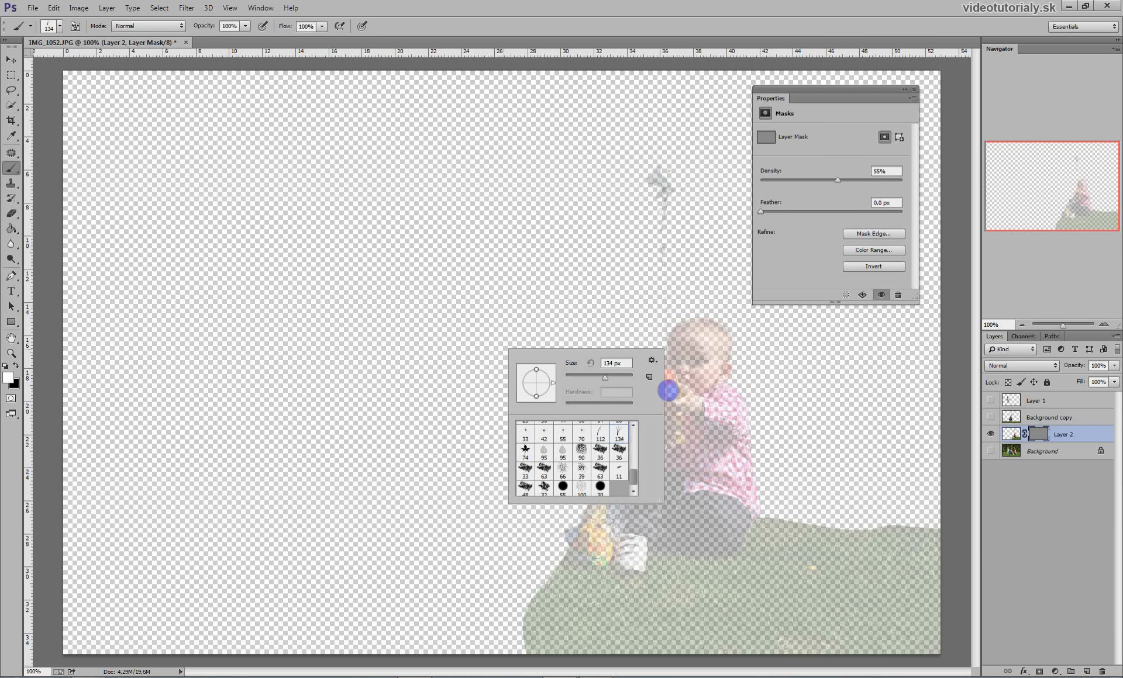
pyautogui.click(261, 8)
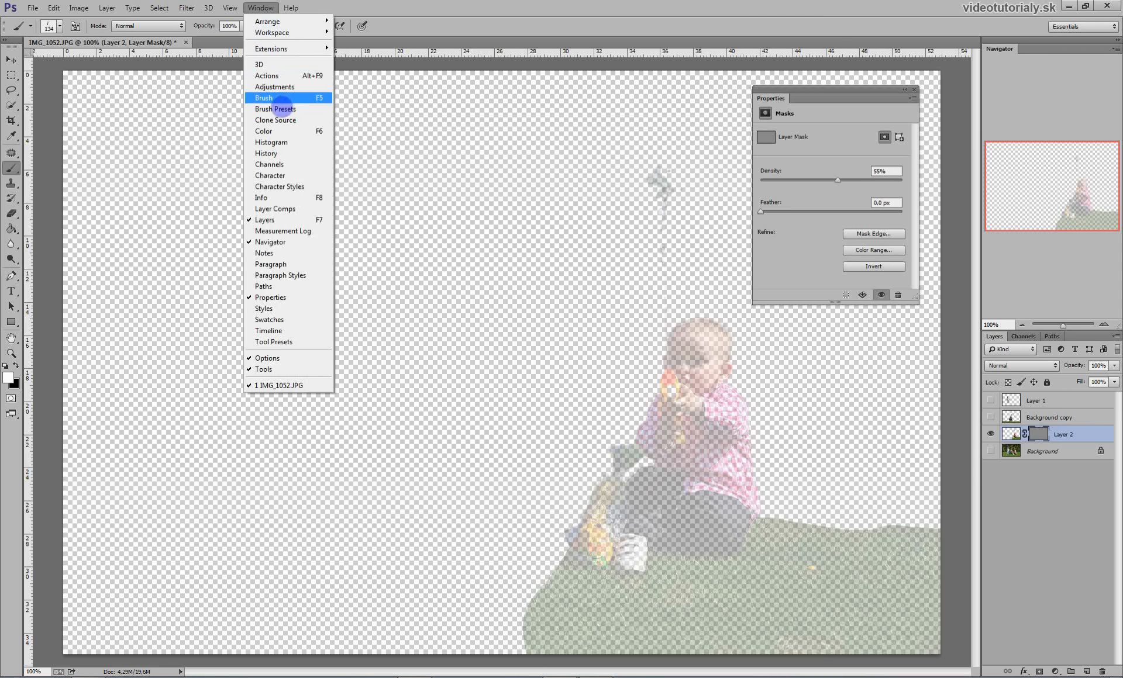
pyautogui.click(280, 98)
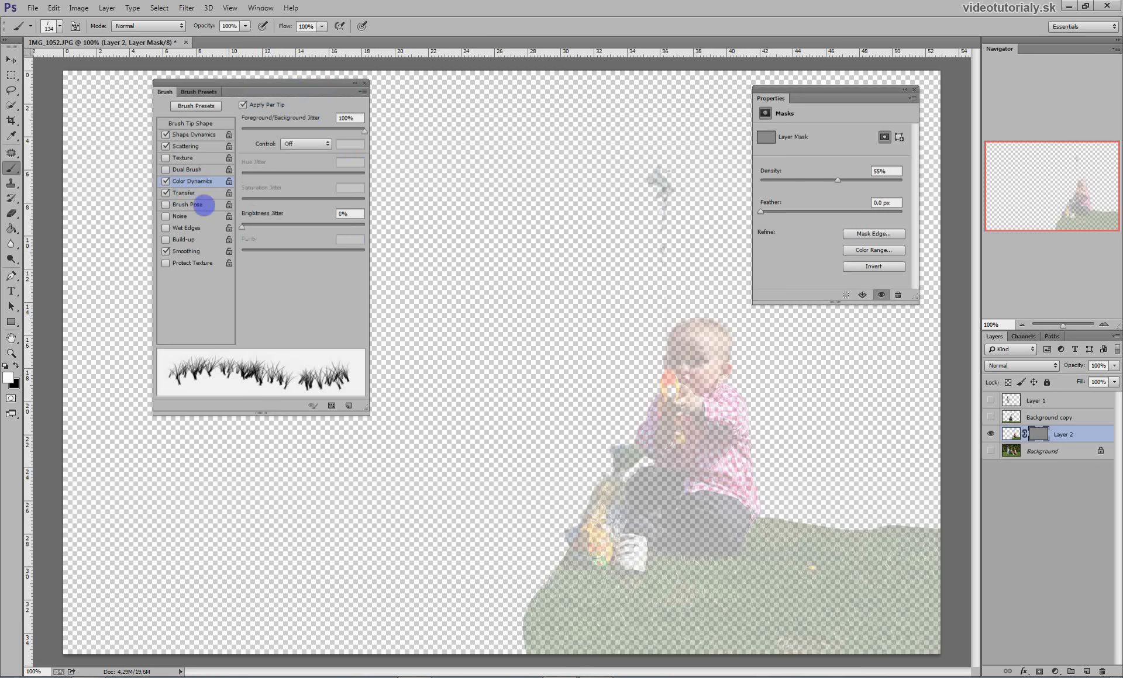
pyautogui.click(167, 182)
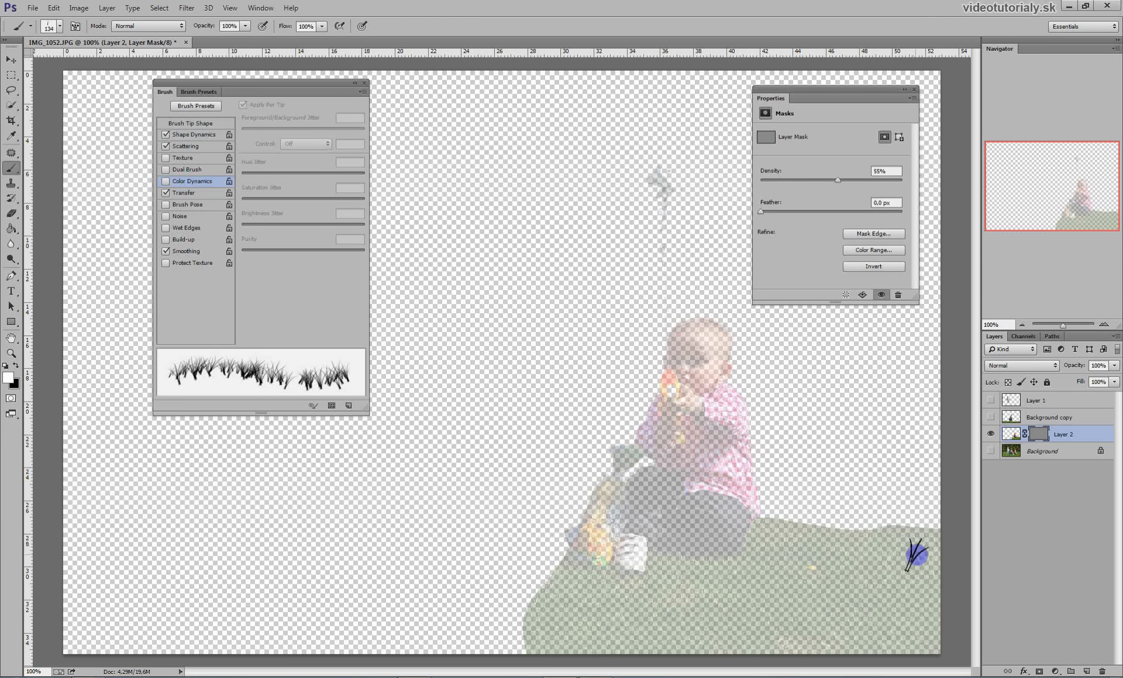
# Paint white grass strokes on the mask along the grass's upper edge and beneath the boy, reducing the brush size to 75 px.
pyautogui.moveTo(923, 552)
pyautogui.mouseDown()
pyautogui.moveTo(876, 560)
pyautogui.moveTo(774, 544)
pyautogui.moveTo(815, 546)
pyautogui.moveTo(781, 552)
pyautogui.mouseUp()
pyautogui.rightClick(796, 551)
pyautogui.moveTo(893, 557); pyautogui.dragTo(884, 557)
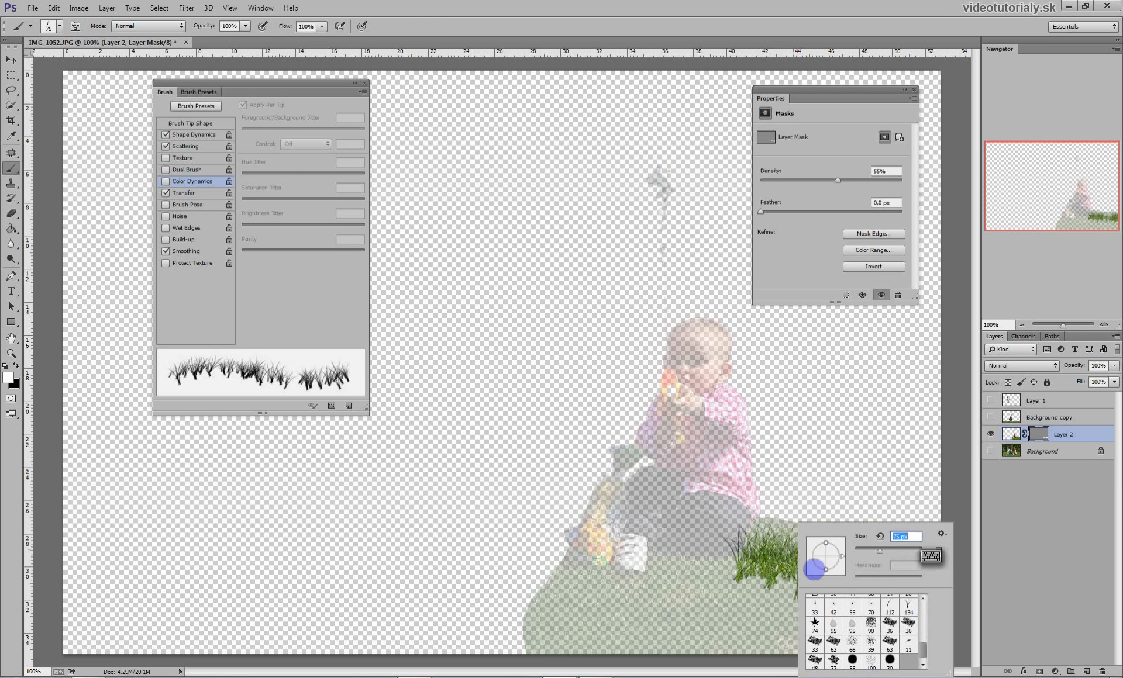
pyautogui.press('Return')
pyautogui.moveTo(728, 542)
pyautogui.mouseDown()
pyautogui.moveTo(690, 550)
pyautogui.moveTo(729, 547)
pyautogui.moveTo(695, 567)
pyautogui.moveTo(747, 553)
pyautogui.mouseUp()
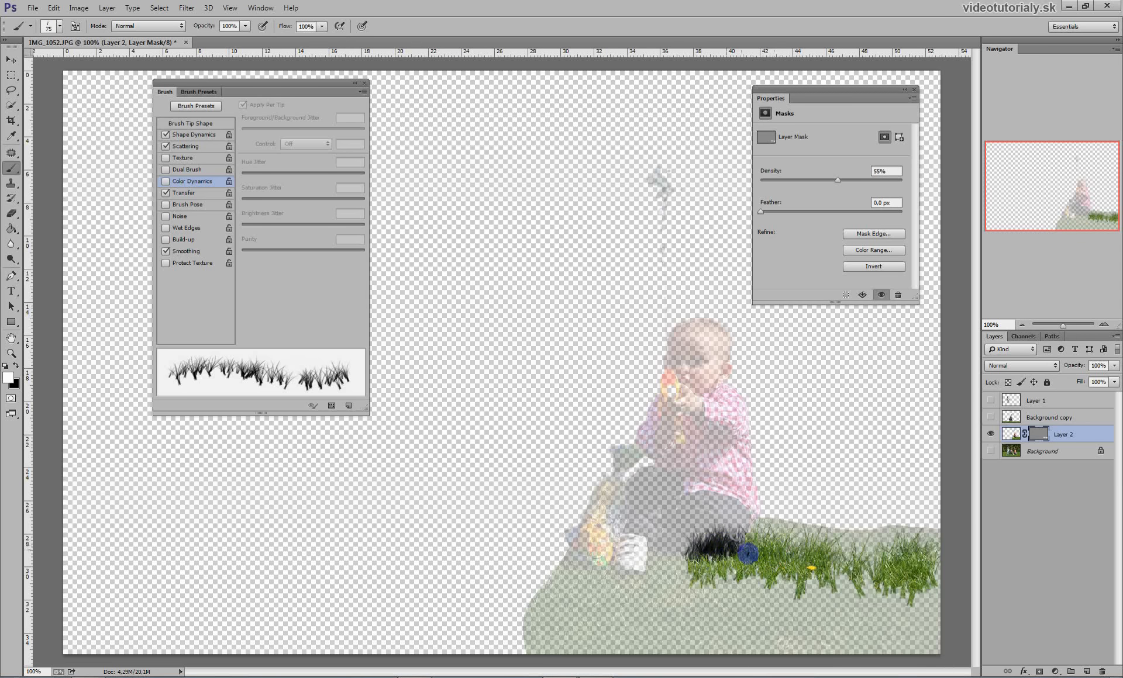
pyautogui.moveTo(851, 562)
pyautogui.mouseDown()
pyautogui.moveTo(915, 569)
pyautogui.moveTo(888, 548)
pyautogui.moveTo(864, 563)
pyautogui.moveTo(926, 562)
pyautogui.mouseUp()
pyautogui.moveTo(673, 544)
pyautogui.mouseDown()
pyautogui.moveTo(626, 568)
pyautogui.moveTo(589, 566)
pyautogui.moveTo(601, 566)
pyautogui.mouseUp()
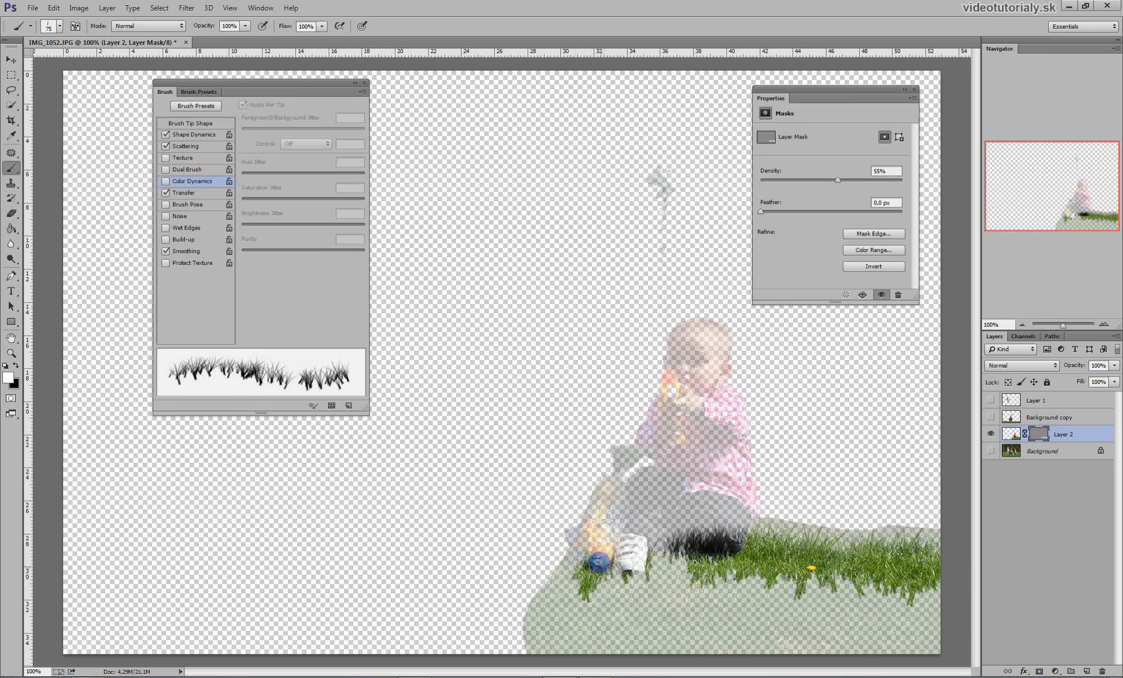
# Rotate the grass brush tip to lean left, paint the left edge of the grass on the mask, and close the brush settings.
pyautogui.rightClick(602, 561)
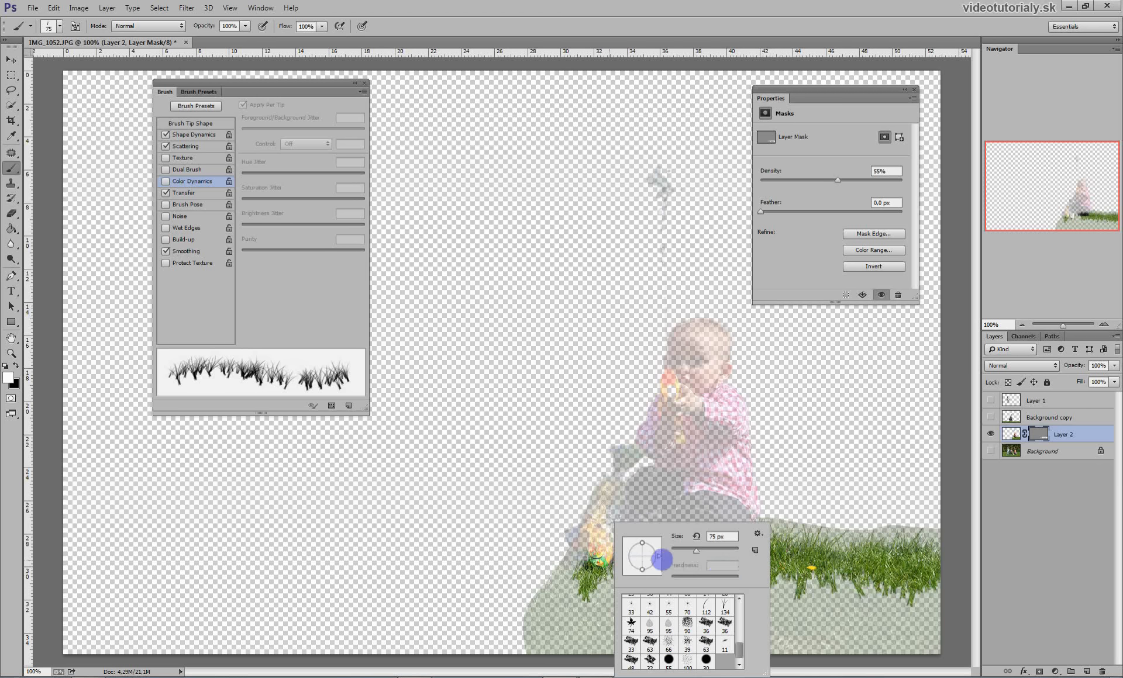
pyautogui.moveTo(659, 556); pyautogui.dragTo(645, 548)
pyautogui.moveTo(585, 578)
pyautogui.mouseDown()
pyautogui.moveTo(537, 649)
pyautogui.moveTo(568, 629)
pyautogui.mouseUp()
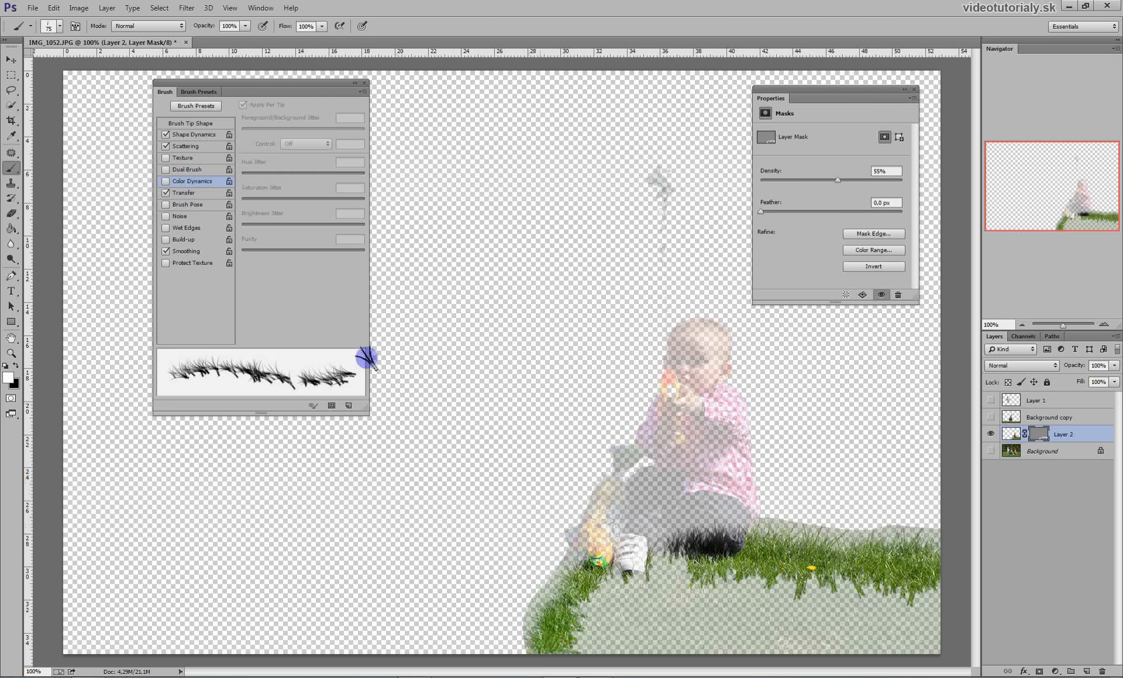
pyautogui.press('F5')
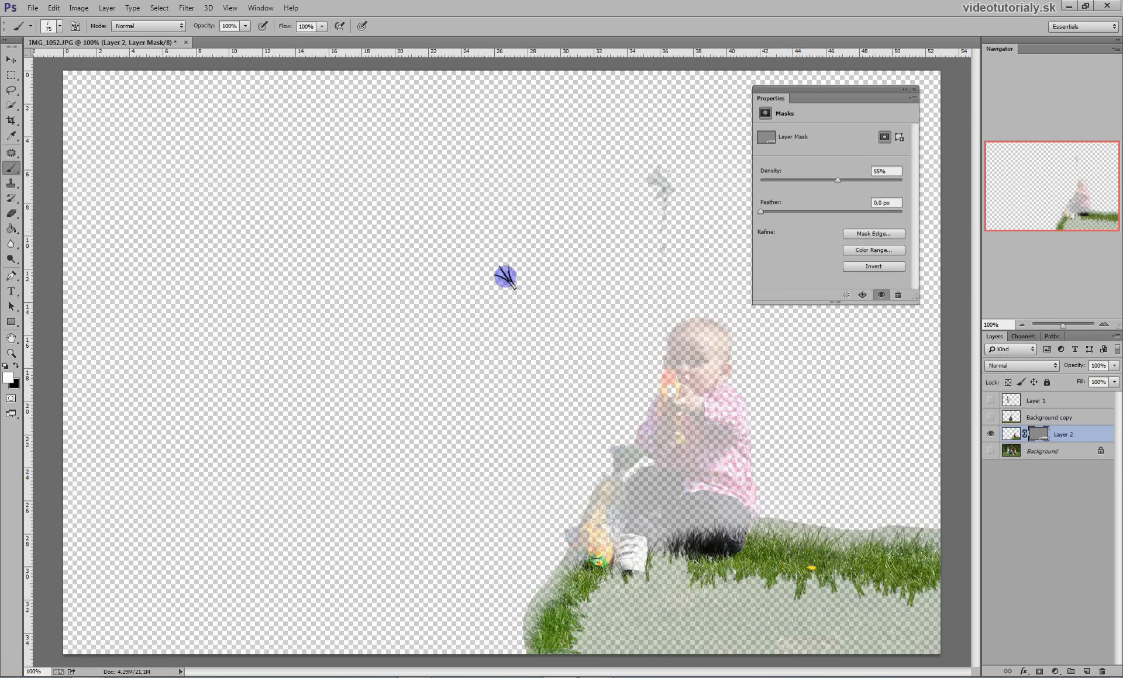
# Switch to a hard round brush at 90 px and reveal the grass in front of the boy's feet on the mask.
pyautogui.rightClick(492, 286)
pyautogui.scroll(5, 629, 369)
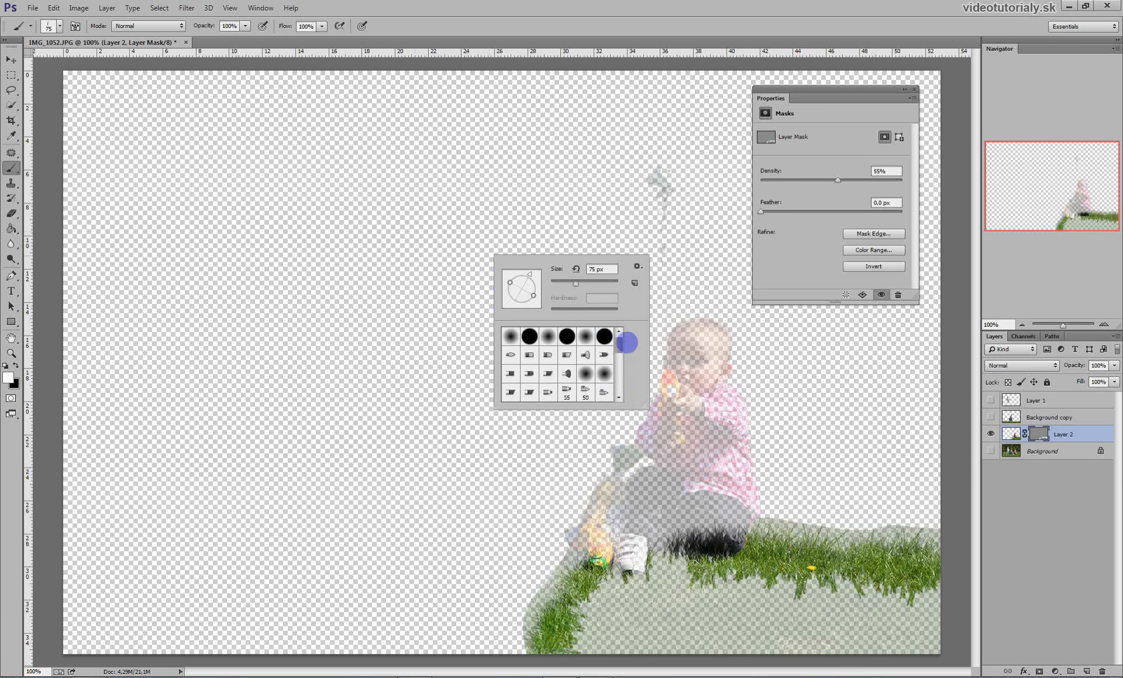
pyautogui.click(604, 339)
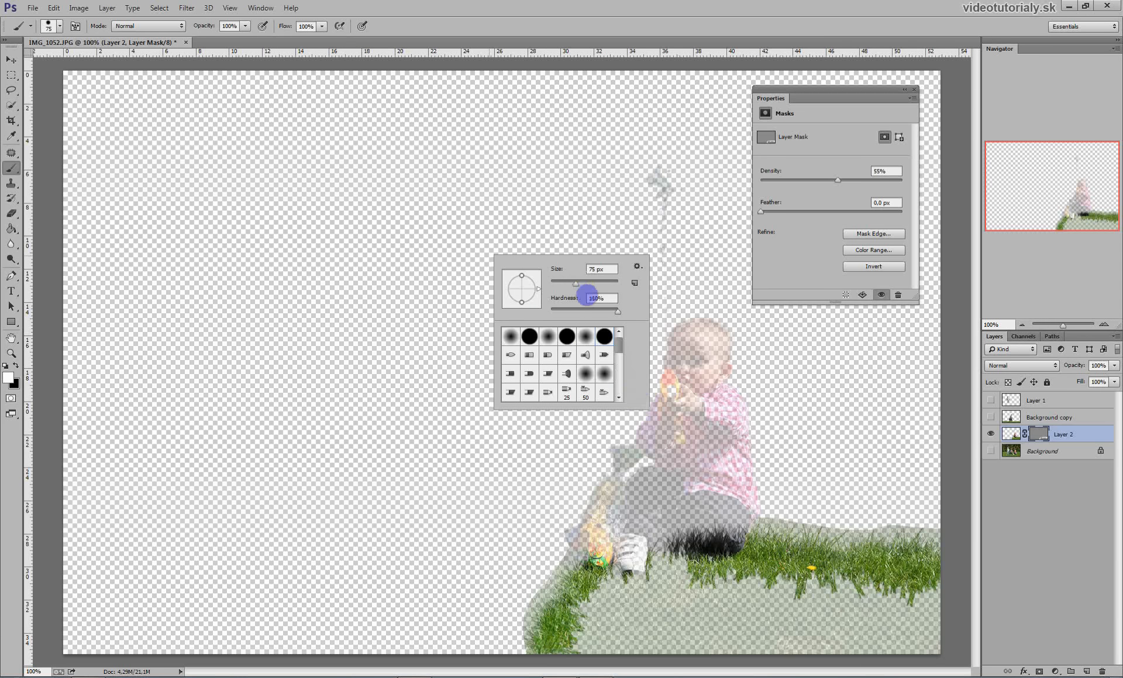
pyautogui.moveTo(576, 284); pyautogui.dragTo(580, 284)
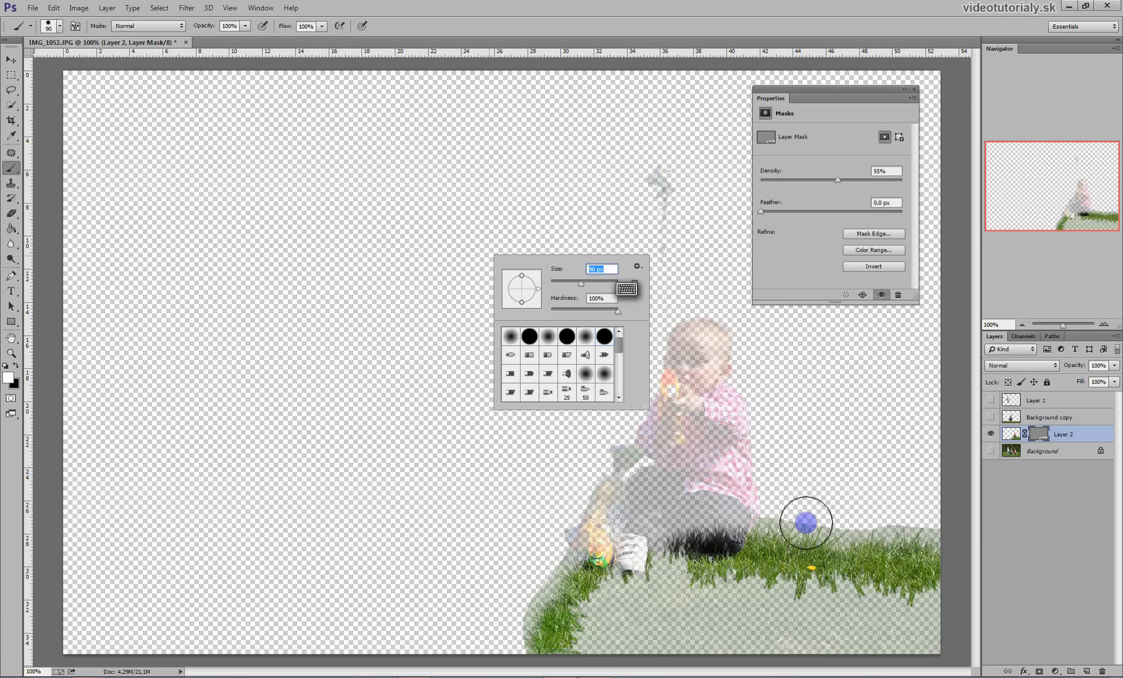
pyautogui.press('Return')
pyautogui.moveTo(647, 581)
pyautogui.mouseDown()
pyautogui.moveTo(602, 586)
pyautogui.moveTo(572, 631)
pyautogui.moveTo(610, 638)
pyautogui.moveTo(682, 597)
pyautogui.mouseUp()
# Lower the 90 px brush's hardness and paint the remaining inner grass area white on the mask.
pyautogui.rightClick(703, 601)
pyautogui.moveTo(783, 584); pyautogui.dragTo(641, 579)
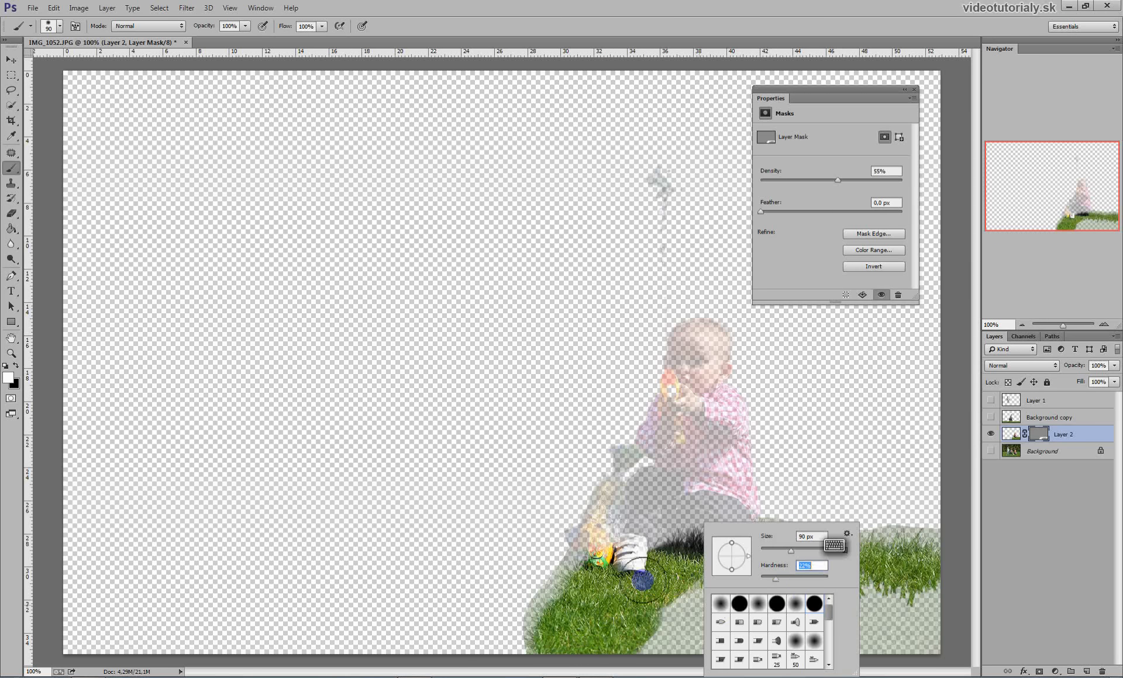
pyautogui.press('Return')
pyautogui.moveTo(668, 619)
pyautogui.mouseDown()
pyautogui.moveTo(685, 599)
pyautogui.moveTo(680, 611)
pyautogui.moveTo(813, 591)
pyautogui.moveTo(776, 590)
pyautogui.moveTo(936, 611)
pyautogui.moveTo(940, 601)
pyautogui.moveTo(842, 599)
pyautogui.moveTo(923, 646)
pyautogui.moveTo(742, 649)
pyautogui.moveTo(764, 616)
pyautogui.moveTo(686, 659)
pyautogui.mouseUp()
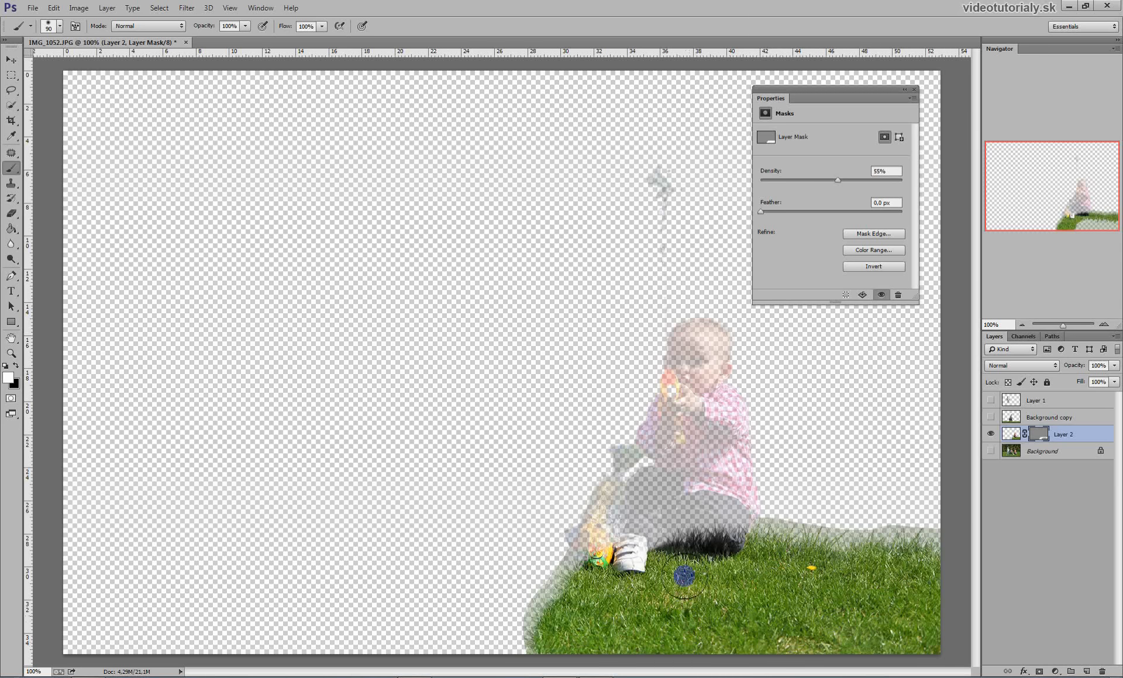
# Paint the boy and the water jet white on the mask, restore the mask density to 100% and close its properties.
pyautogui.moveTo(711, 521)
pyautogui.mouseDown()
pyautogui.moveTo(737, 428)
pyautogui.moveTo(701, 348)
pyautogui.moveTo(711, 345)
pyautogui.moveTo(725, 379)
pyautogui.moveTo(644, 315)
pyautogui.moveTo(611, 216)
pyautogui.moveTo(647, 254)
pyautogui.moveTo(661, 162)
pyautogui.moveTo(671, 189)
pyautogui.moveTo(648, 306)
pyautogui.moveTo(673, 340)
pyautogui.moveTo(678, 413)
pyautogui.moveTo(678, 365)
pyautogui.moveTo(635, 420)
pyautogui.moveTo(653, 414)
pyautogui.moveTo(662, 465)
pyautogui.moveTo(709, 458)
pyautogui.moveTo(702, 487)
pyautogui.moveTo(686, 497)
pyautogui.moveTo(704, 470)
pyautogui.moveTo(686, 519)
pyautogui.moveTo(620, 556)
pyautogui.moveTo(609, 518)
pyautogui.moveTo(590, 509)
pyautogui.moveTo(597, 501)
pyautogui.moveTo(599, 527)
pyautogui.moveTo(573, 523)
pyautogui.moveTo(596, 525)
pyautogui.moveTo(628, 455)
pyautogui.moveTo(648, 487)
pyautogui.moveTo(639, 510)
pyautogui.moveTo(673, 519)
pyautogui.moveTo(678, 491)
pyautogui.moveTo(663, 465)
pyautogui.moveTo(685, 482)
pyautogui.moveTo(681, 398)
pyautogui.moveTo(693, 433)
pyautogui.moveTo(682, 452)
pyautogui.moveTo(689, 433)
pyautogui.moveTo(658, 369)
pyautogui.moveTo(671, 394)
pyautogui.moveTo(677, 377)
pyautogui.moveTo(763, 441)
pyautogui.mouseUp()
pyautogui.moveTo(846, 189); pyautogui.dragTo(924, 195)
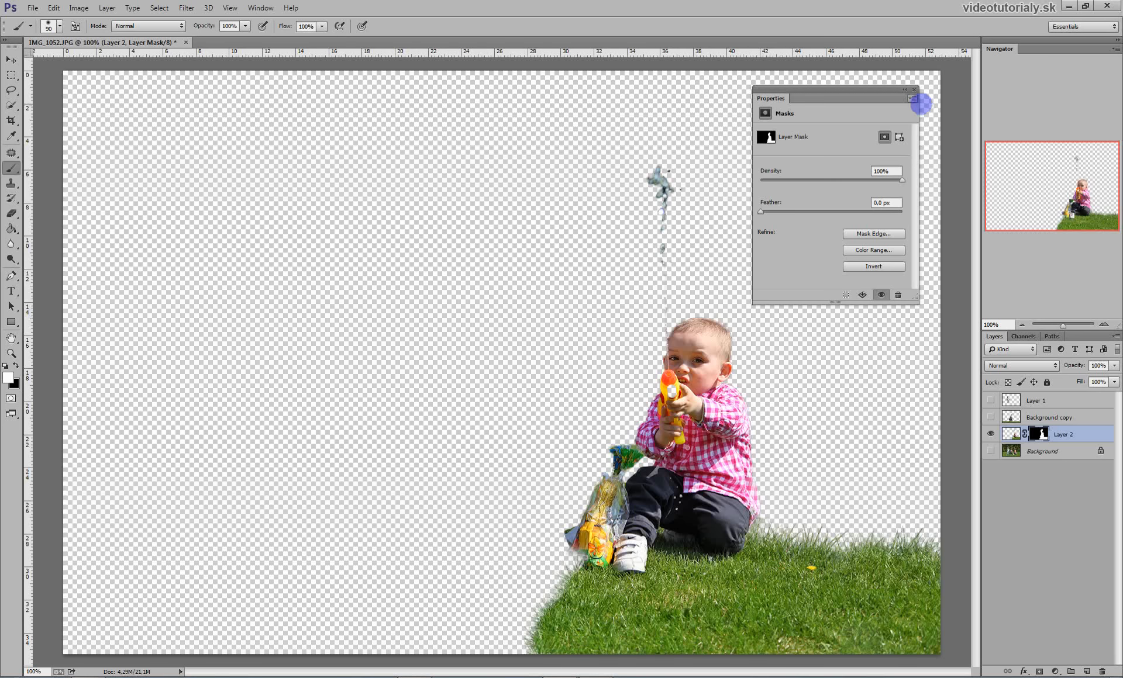
pyautogui.click(914, 89)
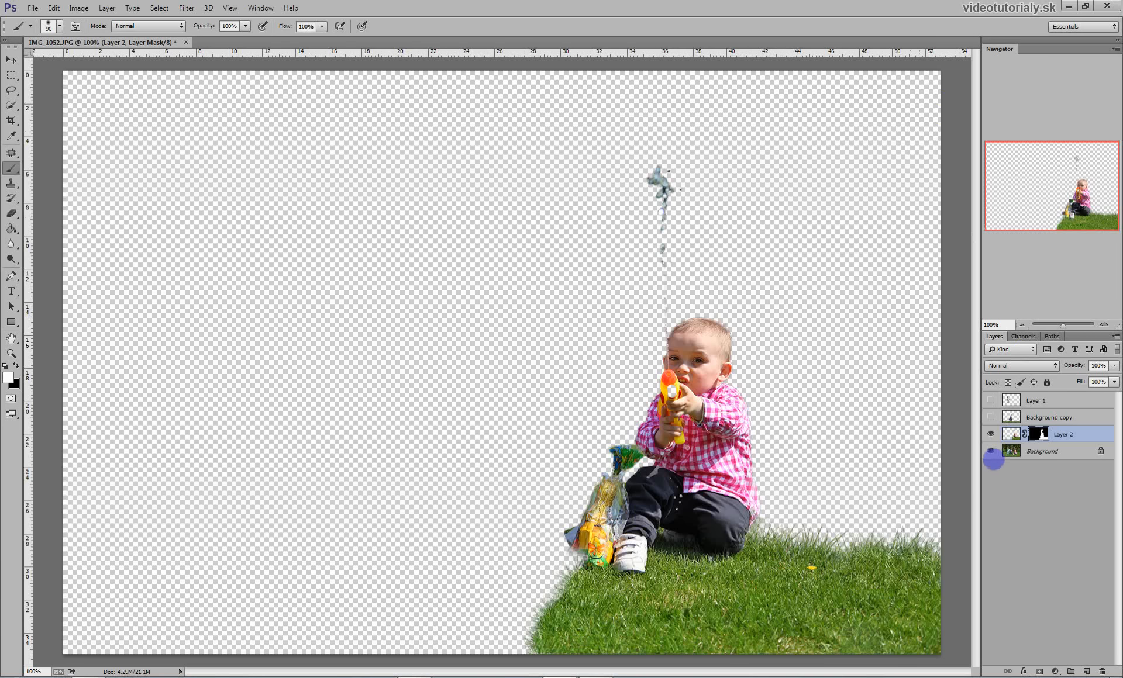
# Show the Background, lasso the green part of the boy's orange water pistol on it, and copy the selection to a new layer.
pyautogui.click(992, 456)
pyautogui.click(1042, 453)
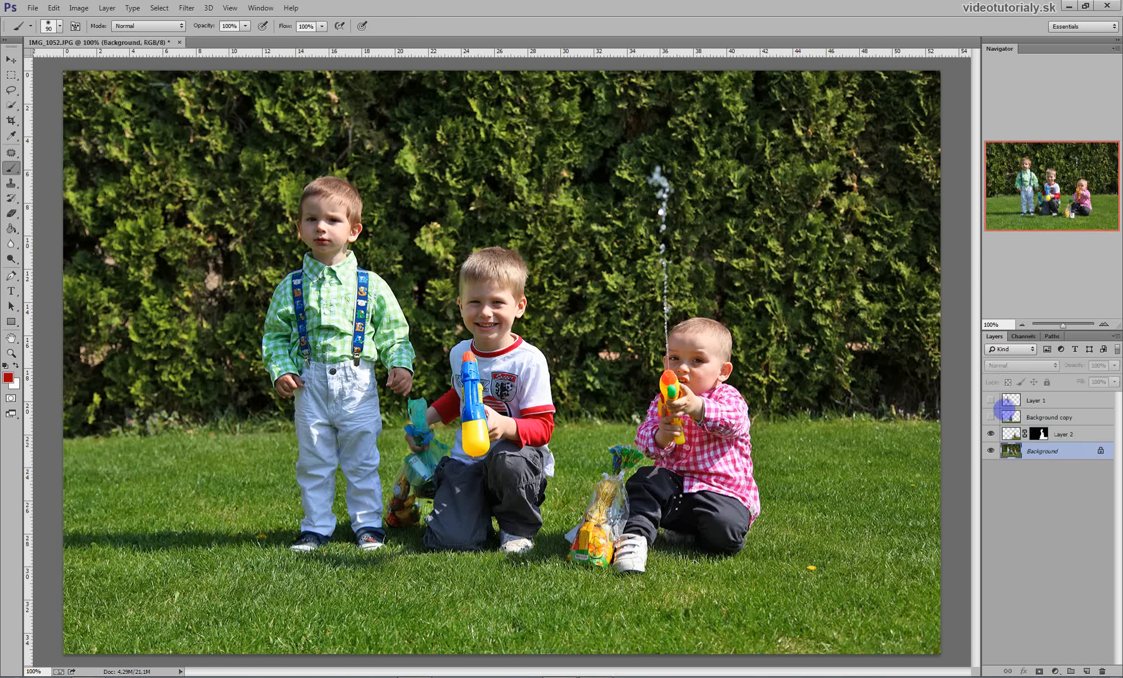
pyautogui.press('l')
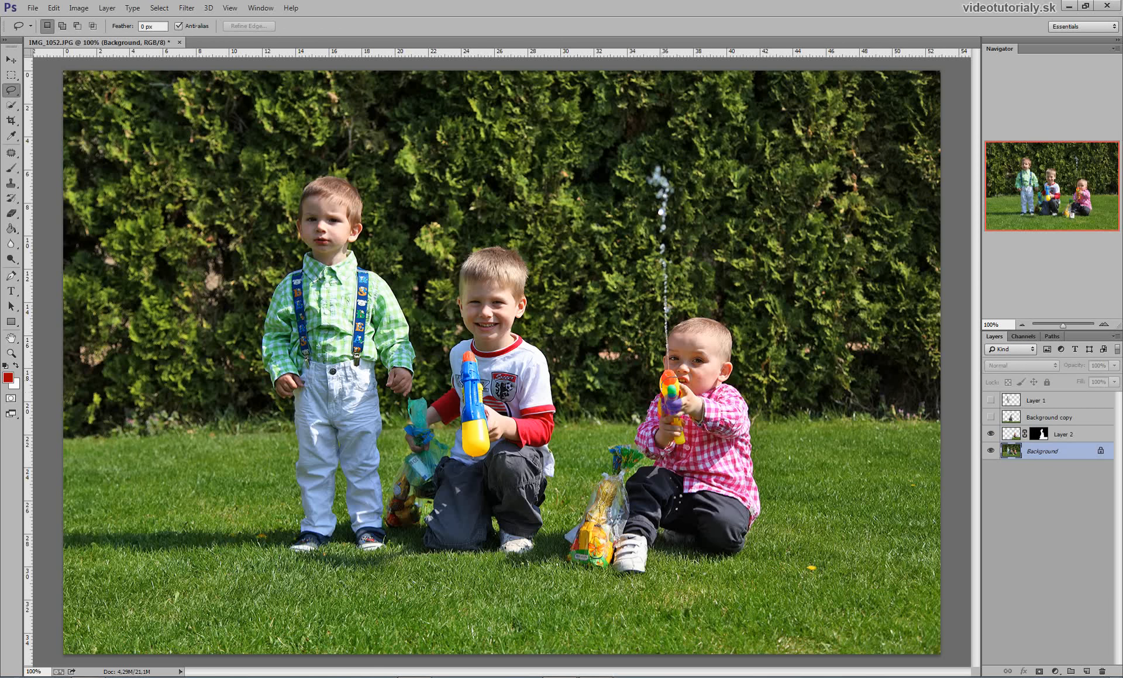
pyautogui.moveTo(692, 401); pyautogui.dragTo(672, 378)
pyautogui.hotkey('ctrl', 'j')
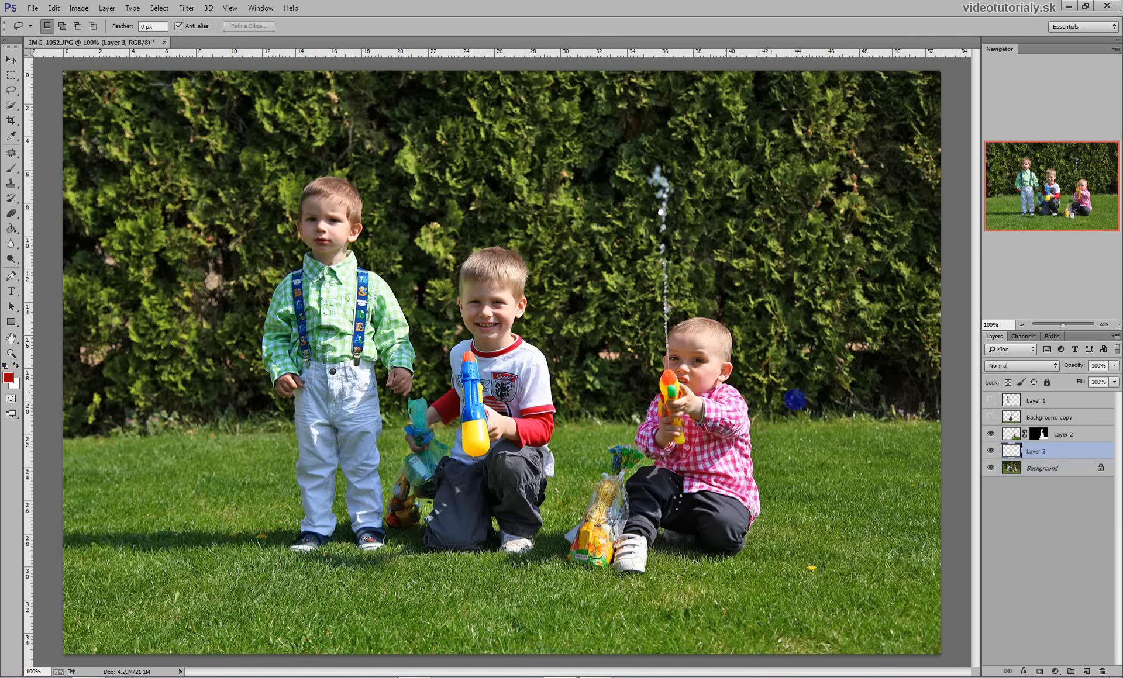
# Move the pistol patch above Layer 2, show only those two layers, and merge them with the layer mask applied.
pyautogui.press('v')
pyautogui.moveTo(1055, 455)
pyautogui.mouseDown()
pyautogui.moveTo(1057, 439)
pyautogui.moveTo(1042, 442)
pyautogui.mouseUp()
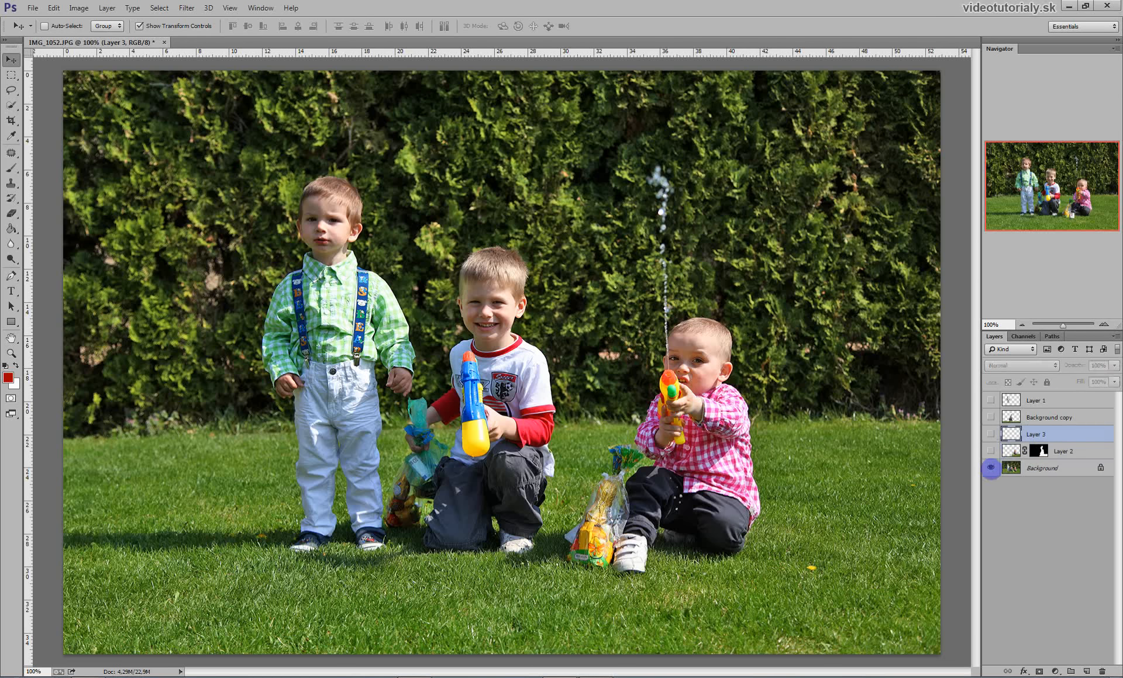
pyautogui.keyDown('alt'); pyautogui.click(990, 436); pyautogui.keyUp('alt')
pyautogui.click(990, 450)
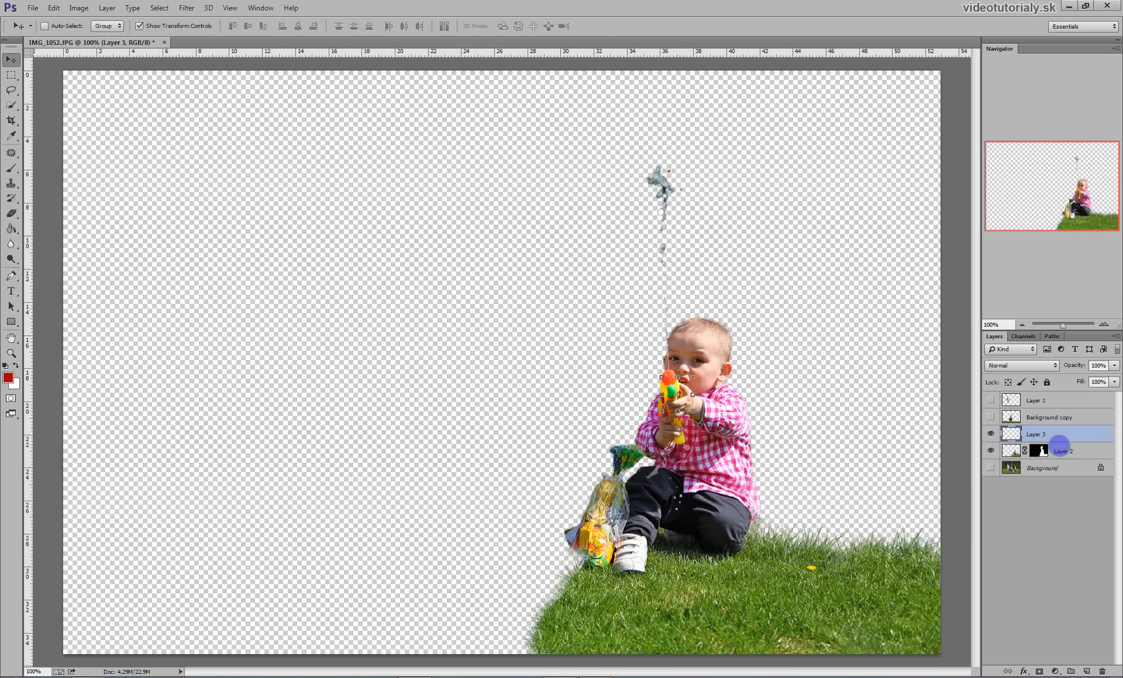
pyautogui.hotkey('ctrl', 'e')
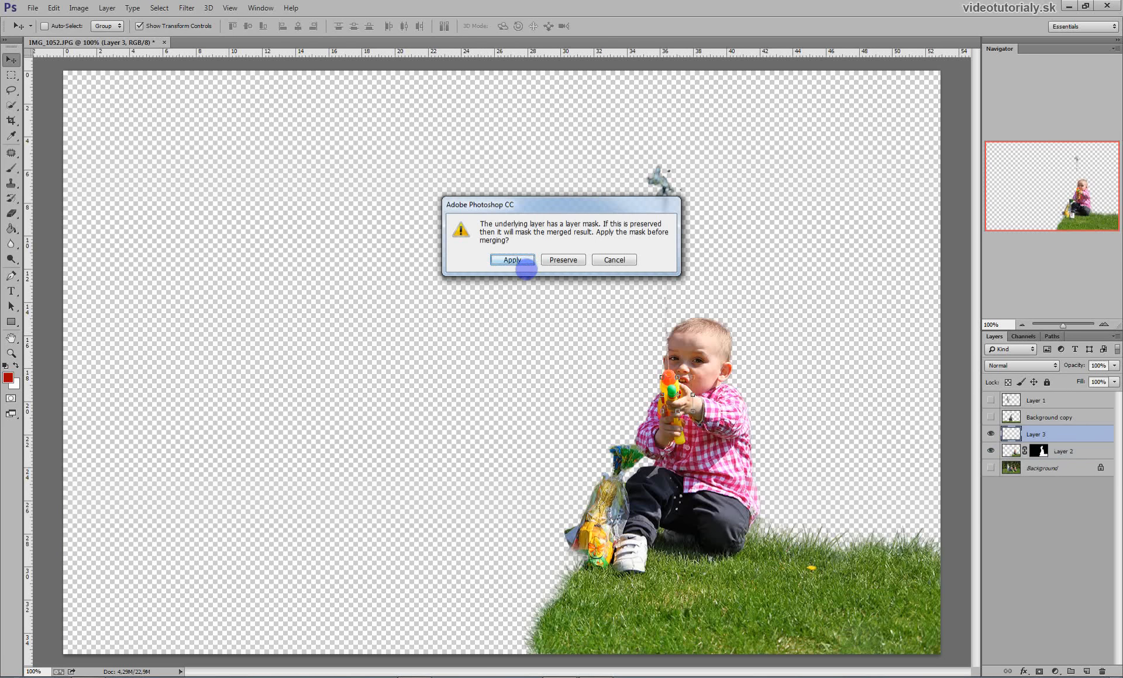
pyautogui.click(522, 262)
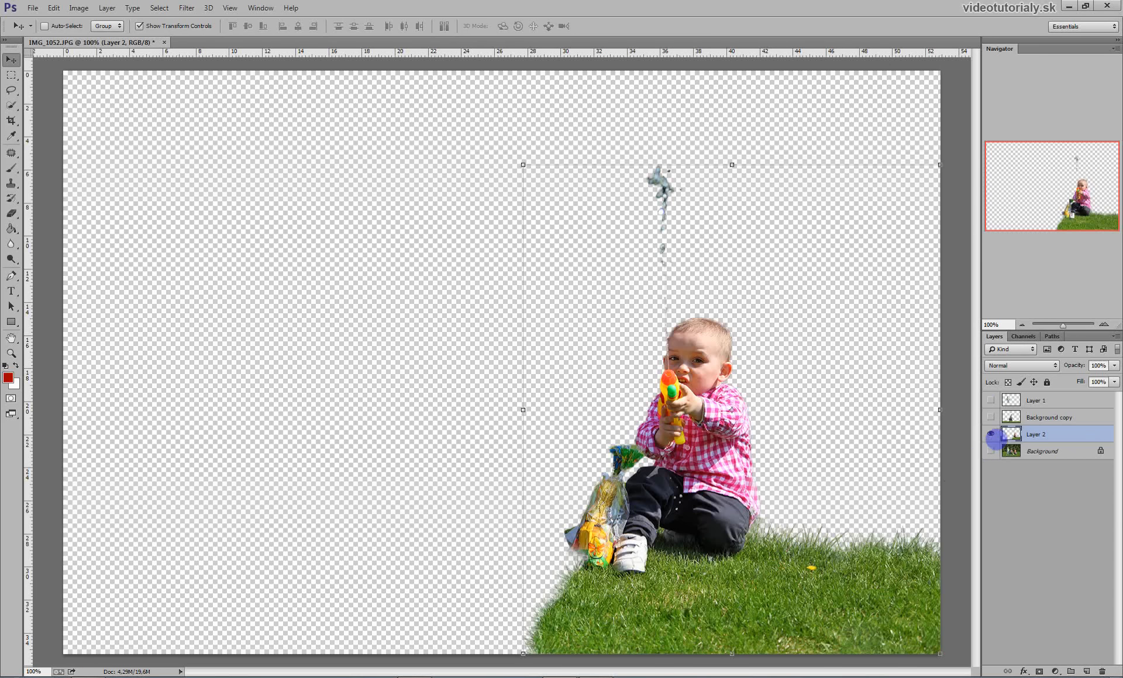
# Hide Layer 2, show Layer 1 and the Background, and make the Background the active layer.
pyautogui.click(991, 434)
pyautogui.click(991, 451)
pyautogui.click(1036, 458)
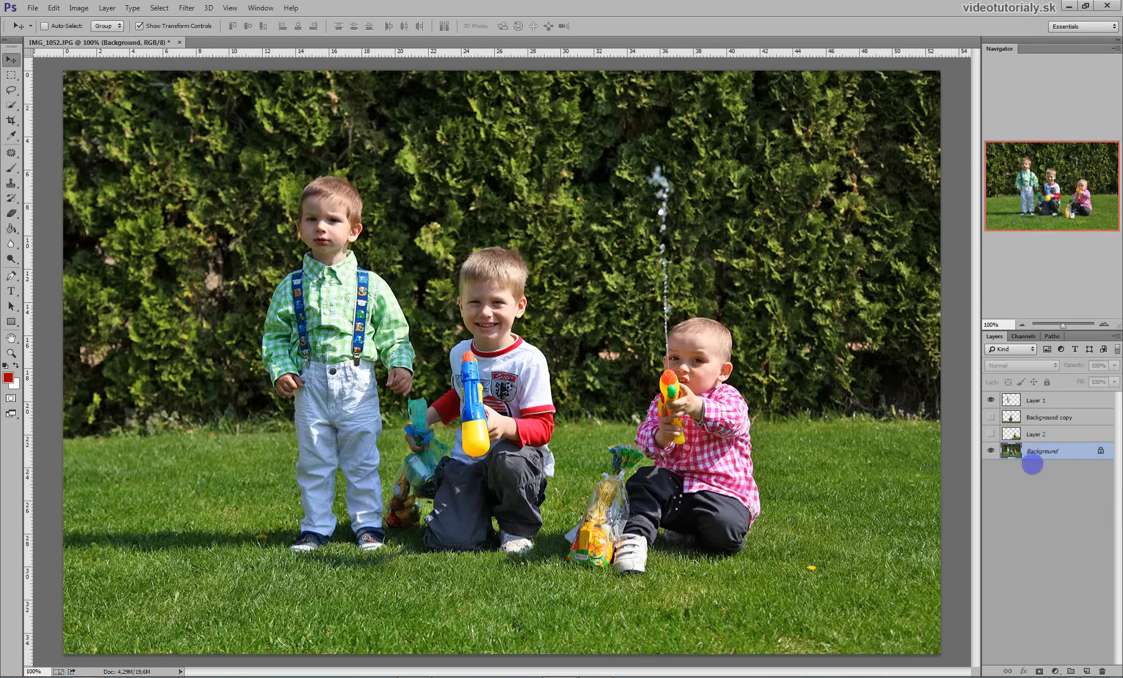
# Lasso the foreground grass below the standing boy on the Background, copy it to a new layer and hide the Background.
pyautogui.press('l')
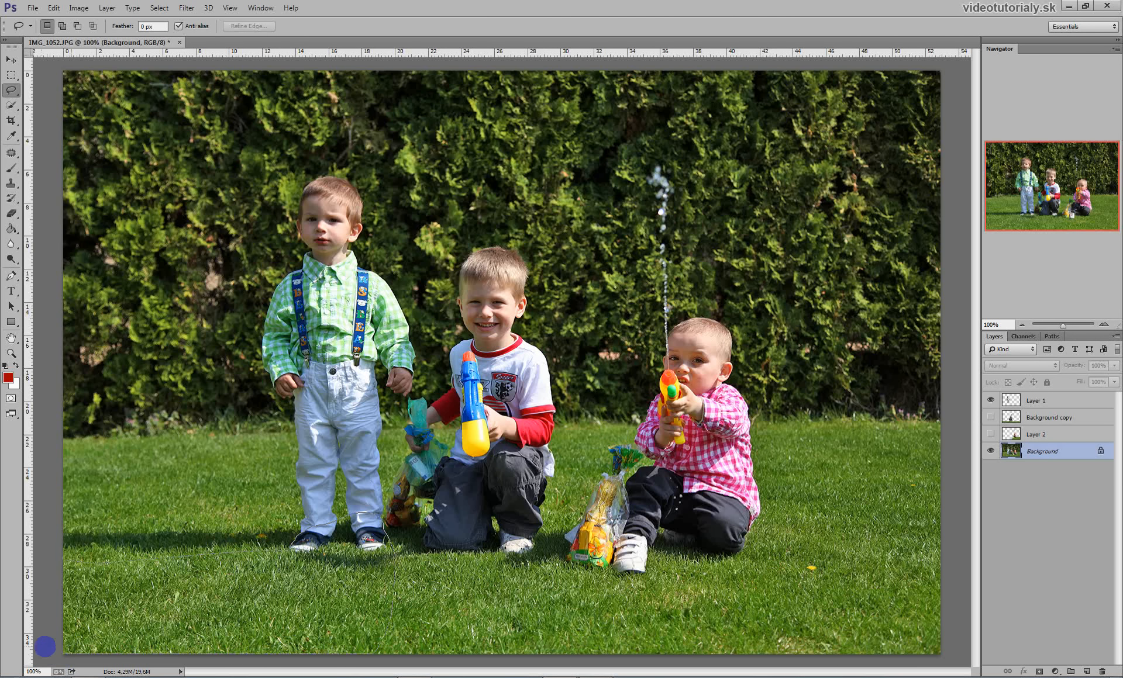
pyautogui.moveTo(45, 647); pyautogui.dragTo(23, 566)
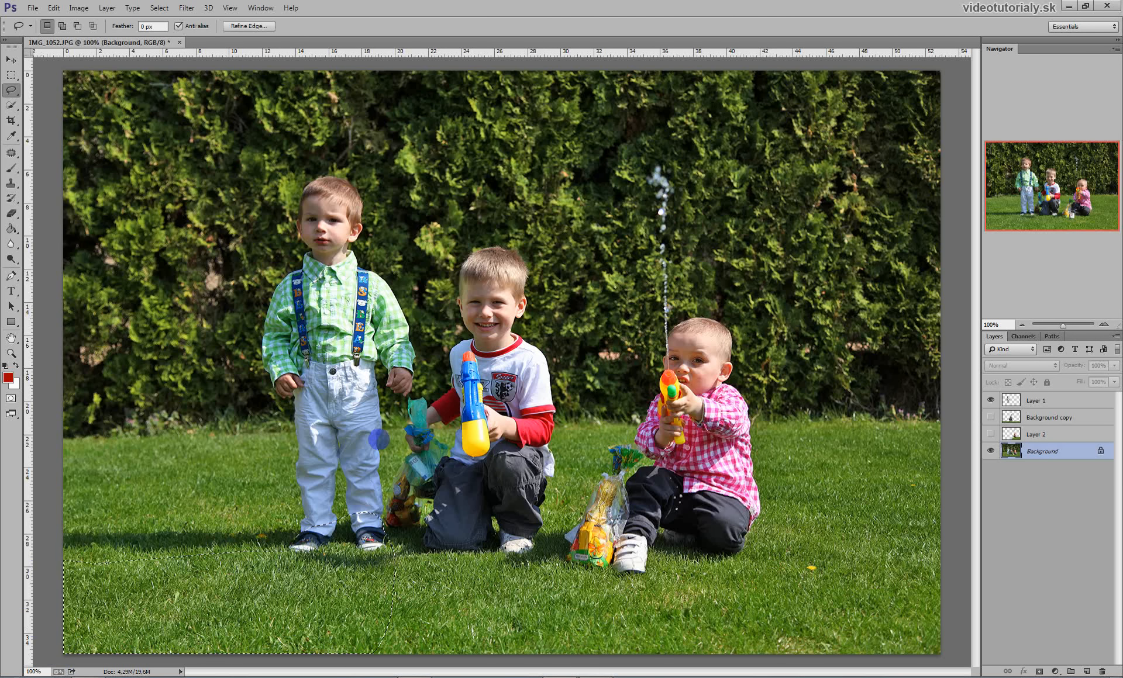
pyautogui.rightClick(266, 576)
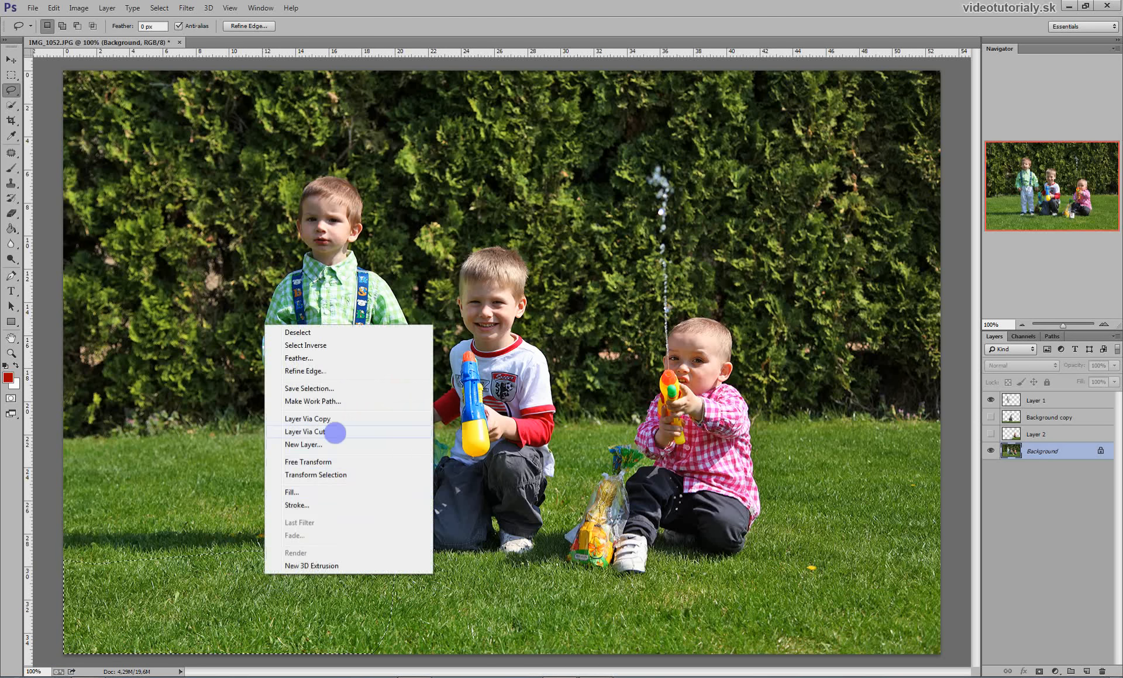
pyautogui.click(337, 421)
pyautogui.click(991, 471)
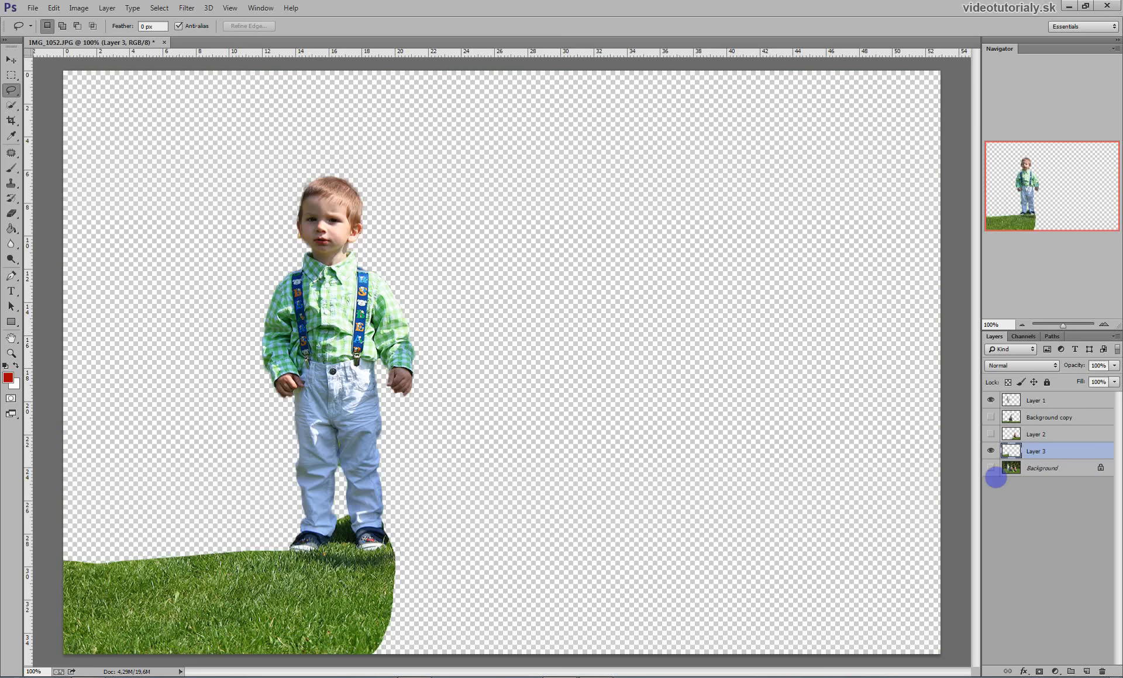
# Merge Layer 1 with the grass piece in Layer 3 and give the merged layer an inverted, black layer mask.
pyautogui.moveTo(1067, 406); pyautogui.dragTo(1045, 450)
pyautogui.hotkey('ctrl', 'e')
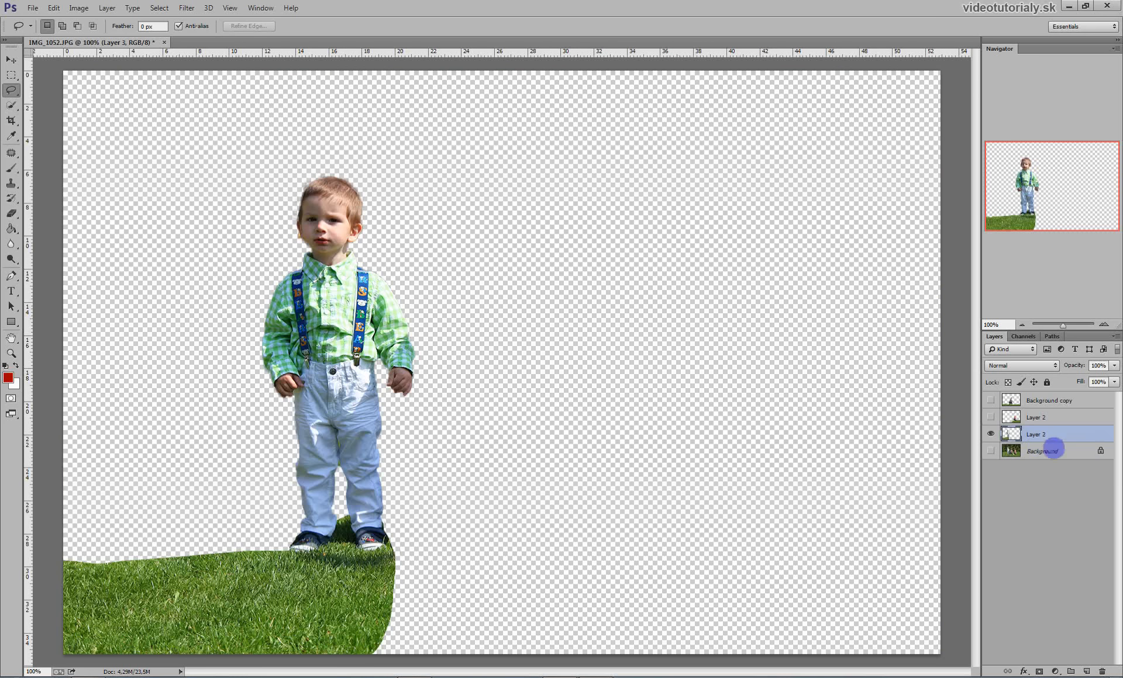
pyautogui.click(1039, 671)
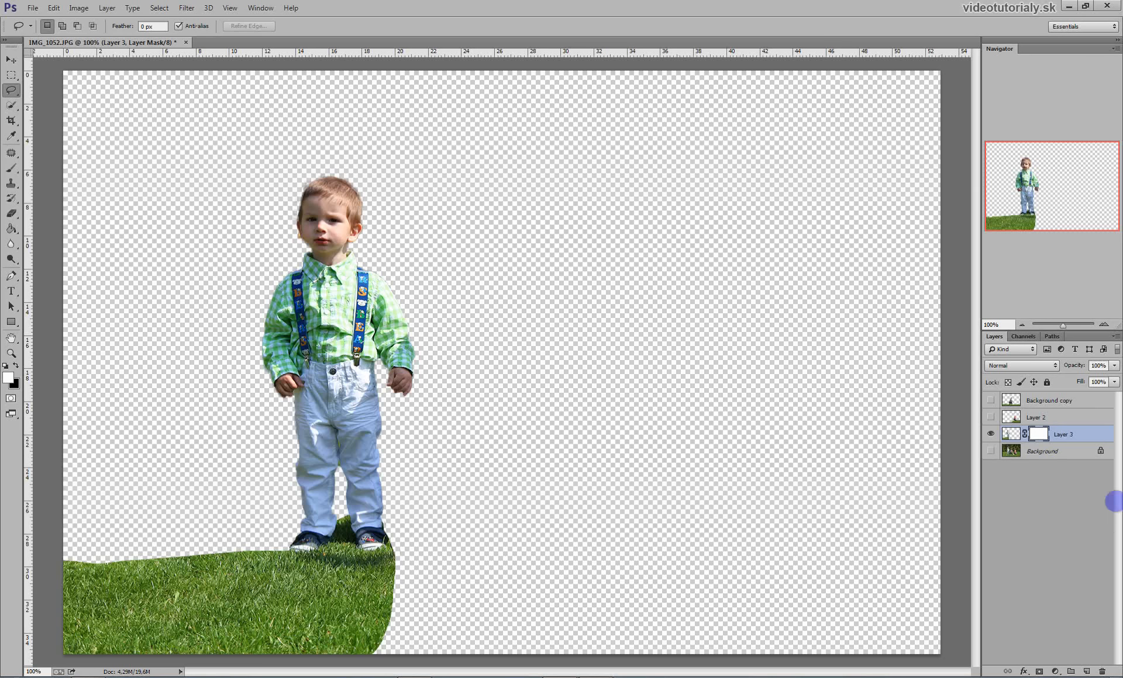
pyautogui.hotkey('ctrl', 'i')
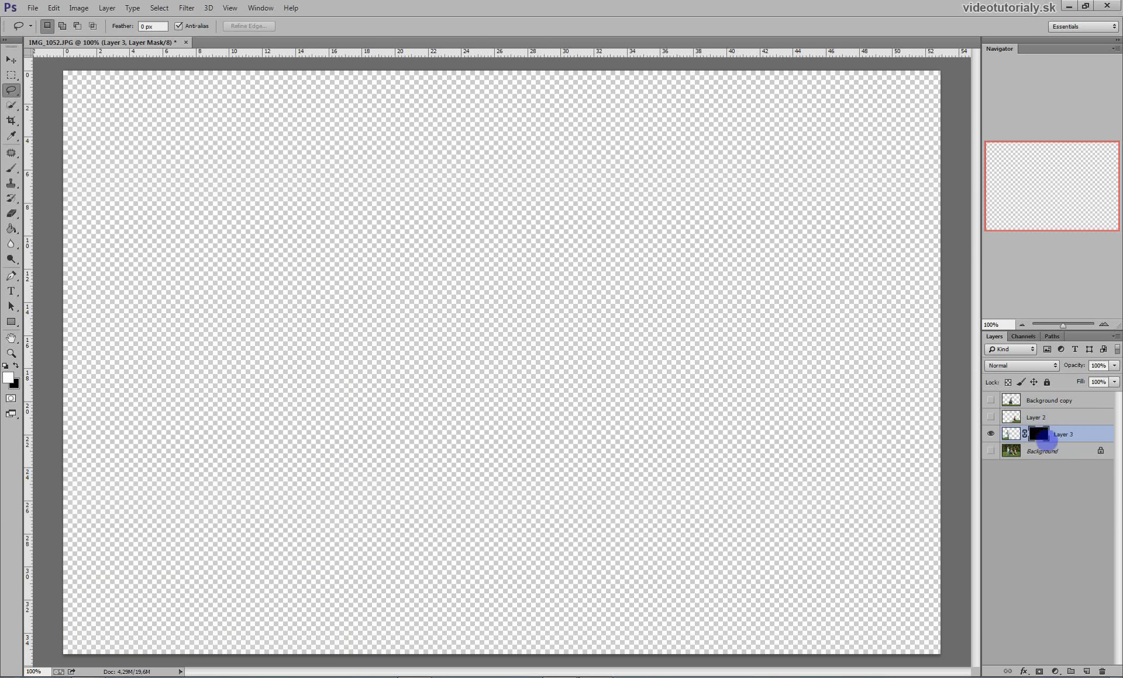
# Open the layer mask's properties and lower its density to 48%.
pyautogui.doubleClick(1039, 437)
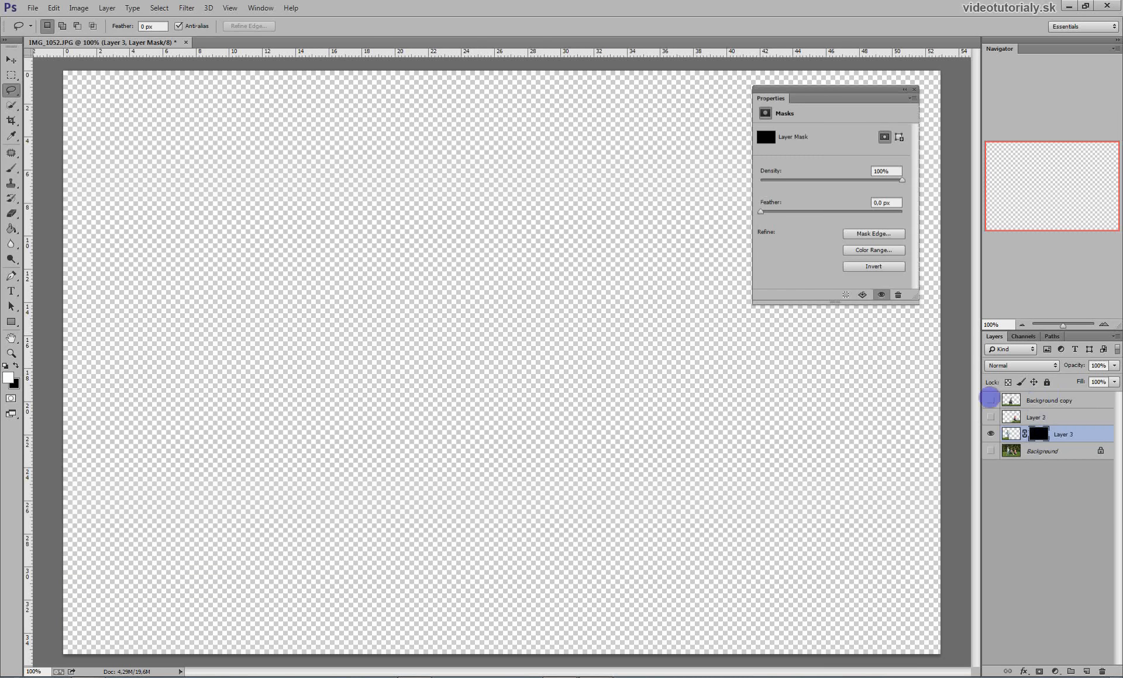
pyautogui.click(850, 180)
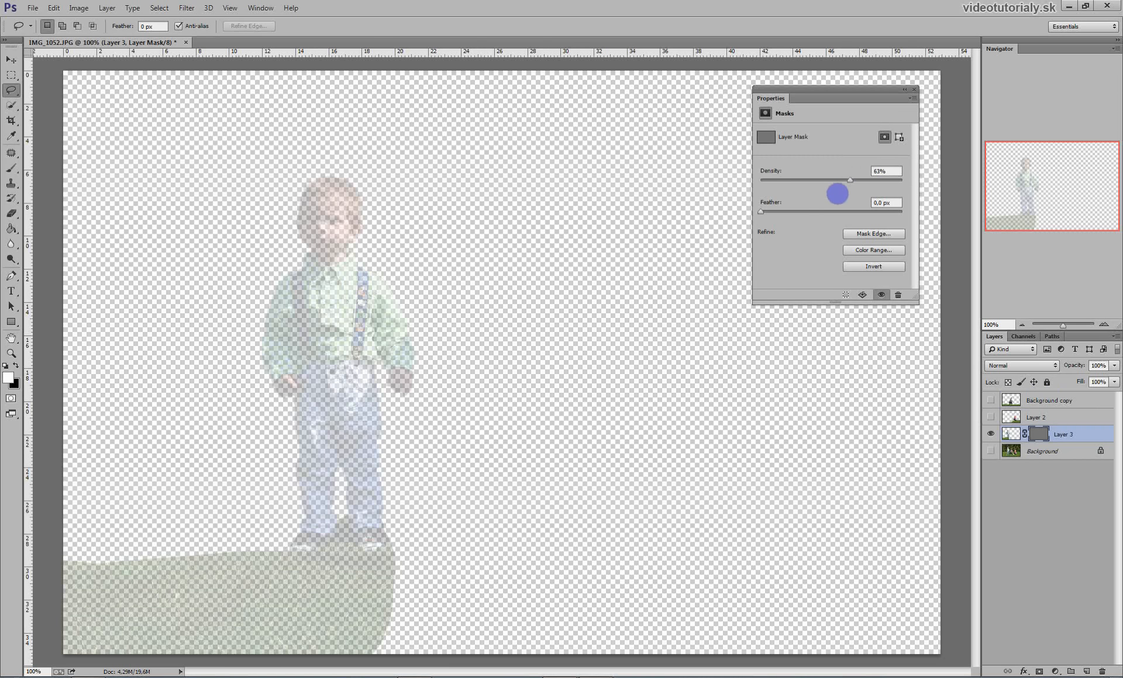
pyautogui.moveTo(849, 181); pyautogui.dragTo(827, 181)
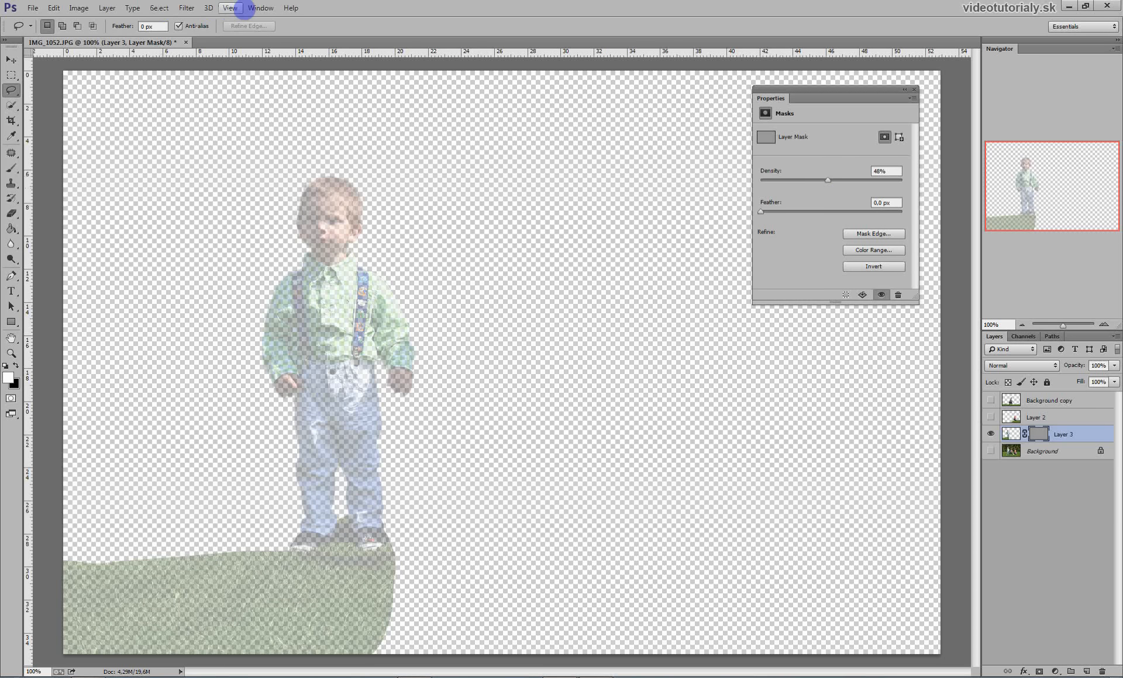
# Activate the Brush tool and choose the 134 px grass-shaped brush preset.
pyautogui.click(240, 9)
pyautogui.moveTo(260, 8)
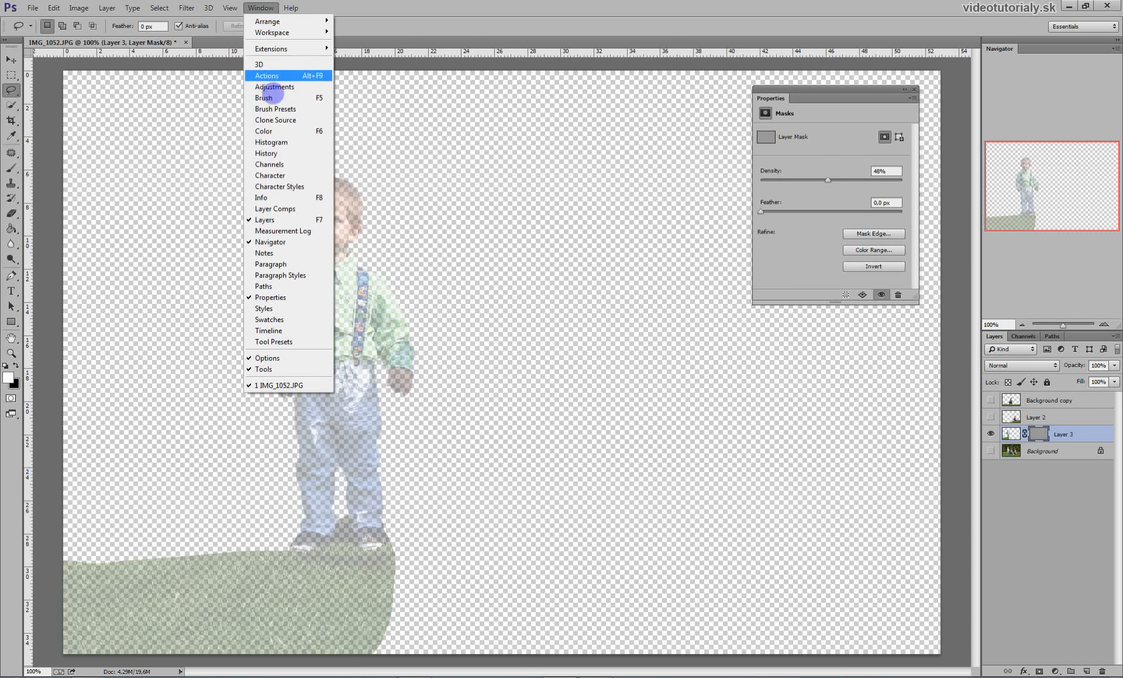
pyautogui.click(278, 99)
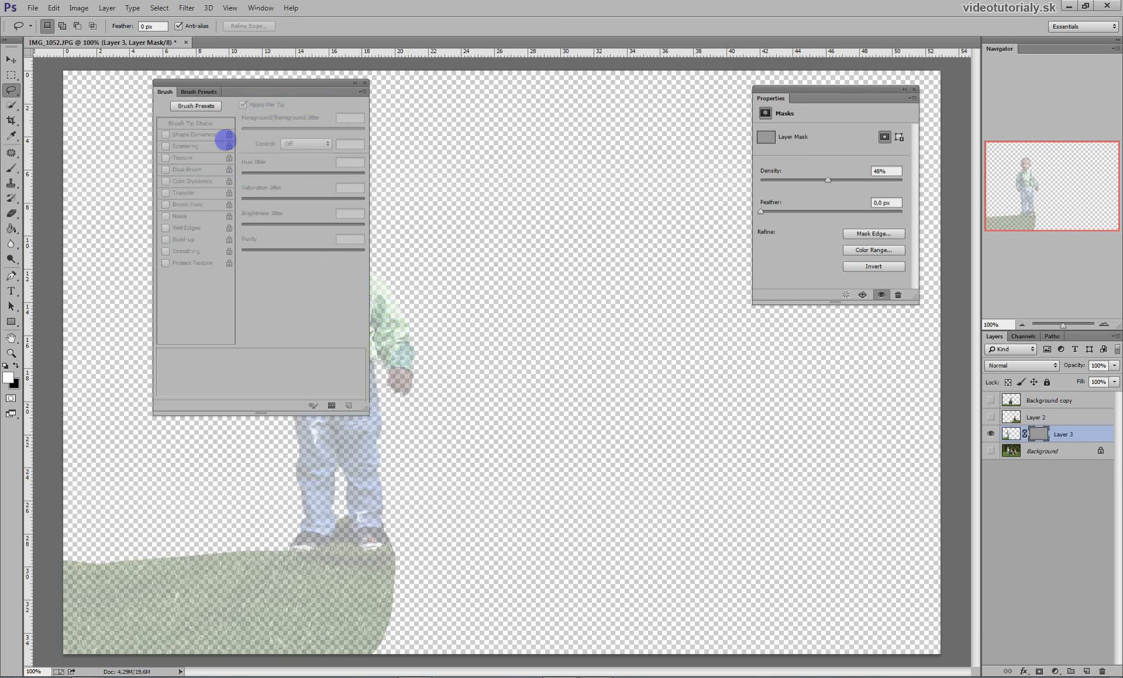
pyautogui.click(197, 95)
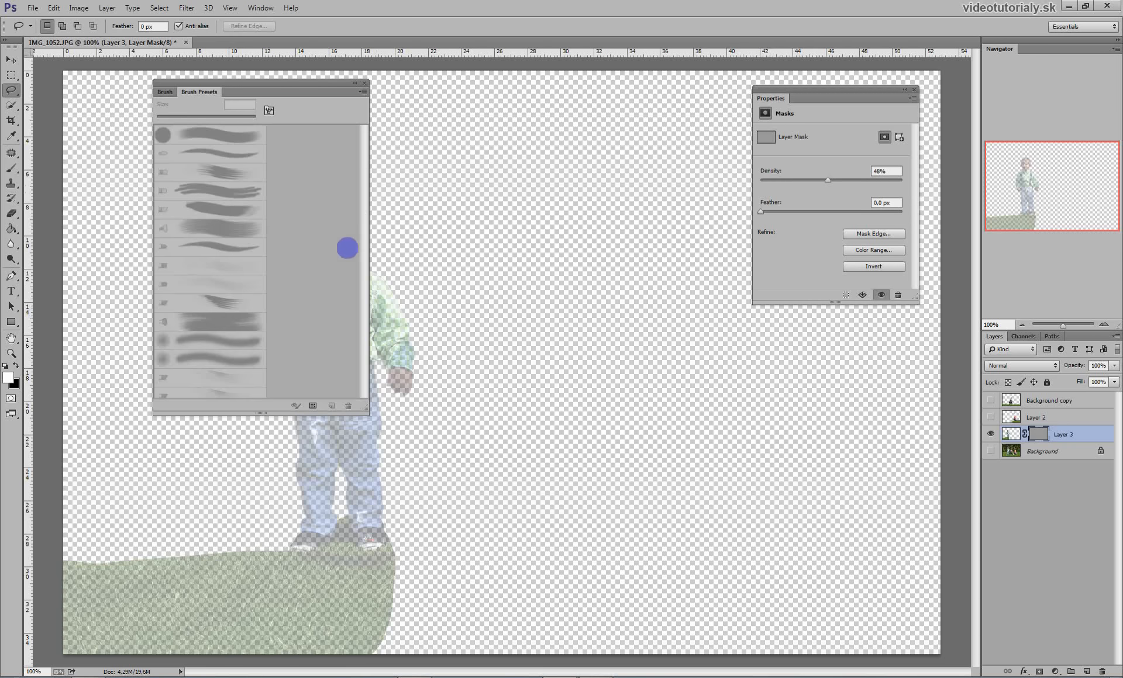
pyautogui.press('b')
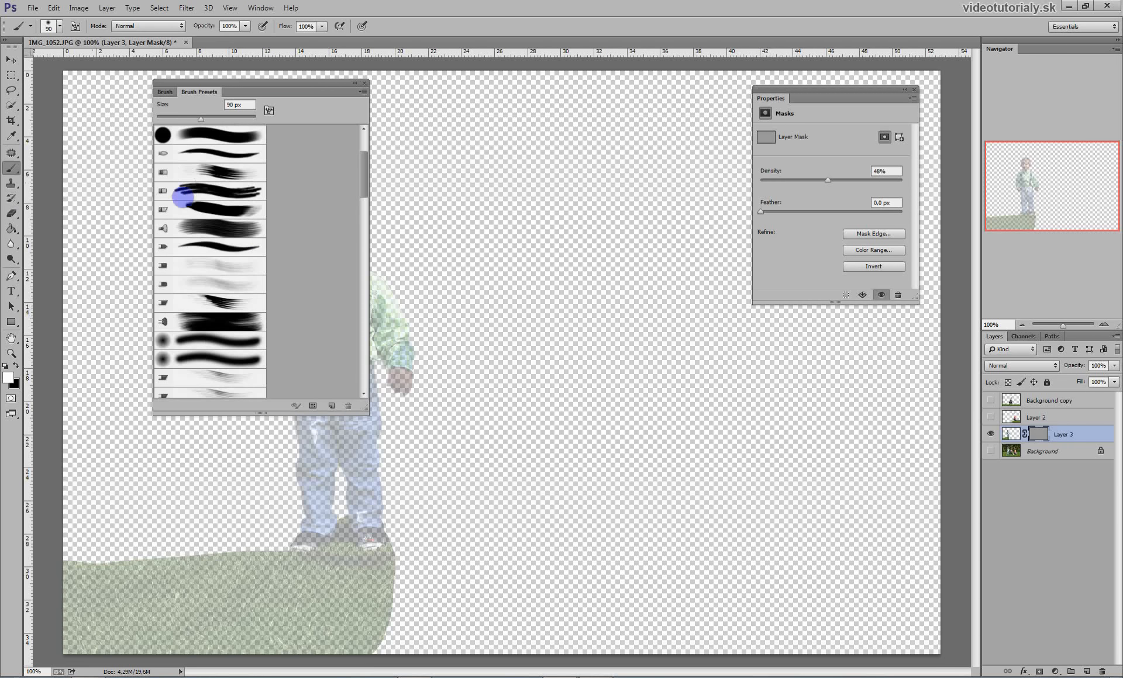
pyautogui.click(166, 92)
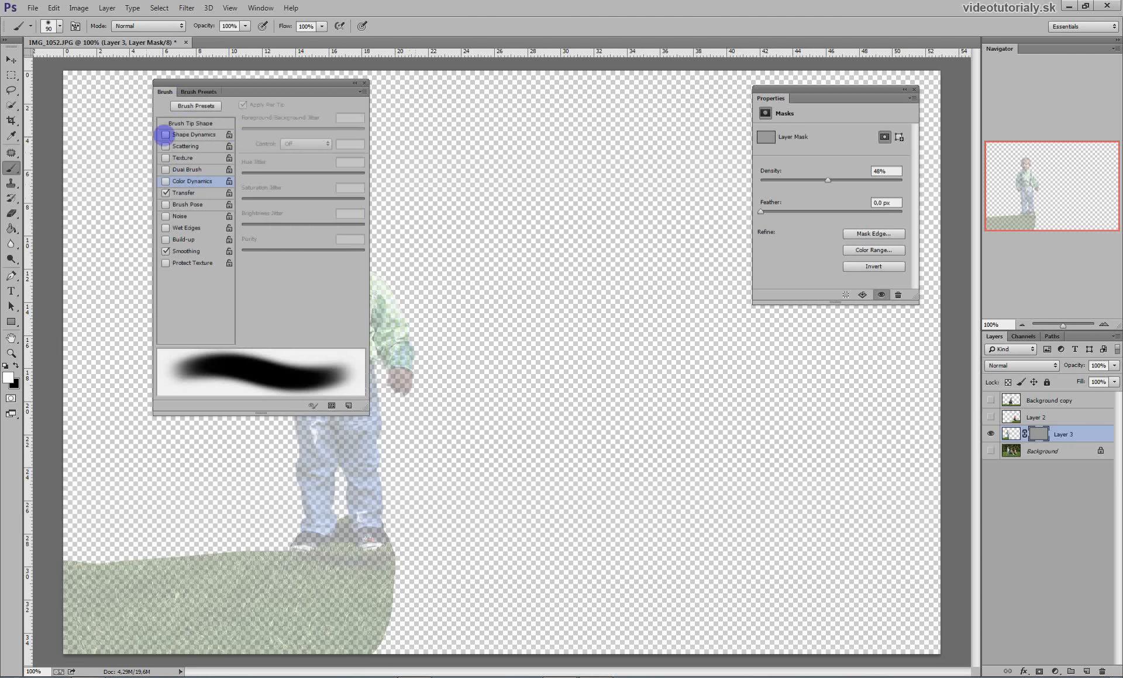
pyautogui.click(208, 104)
pyautogui.scroll(-5, 355, 281)
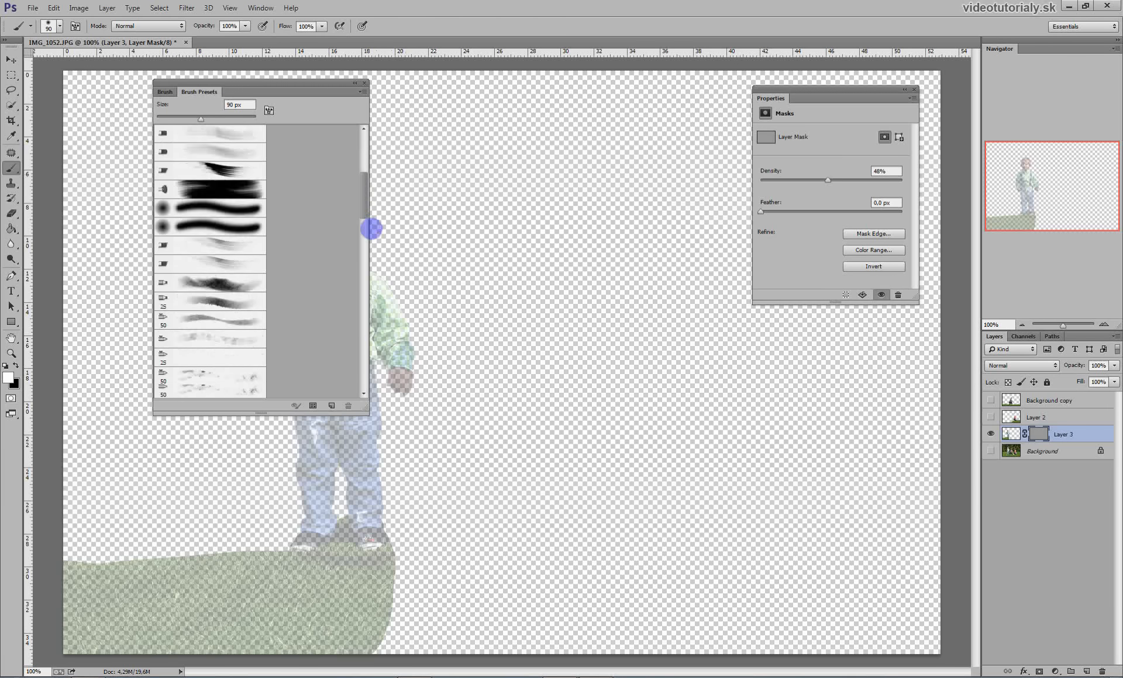
pyautogui.scroll(-10, 355, 281)
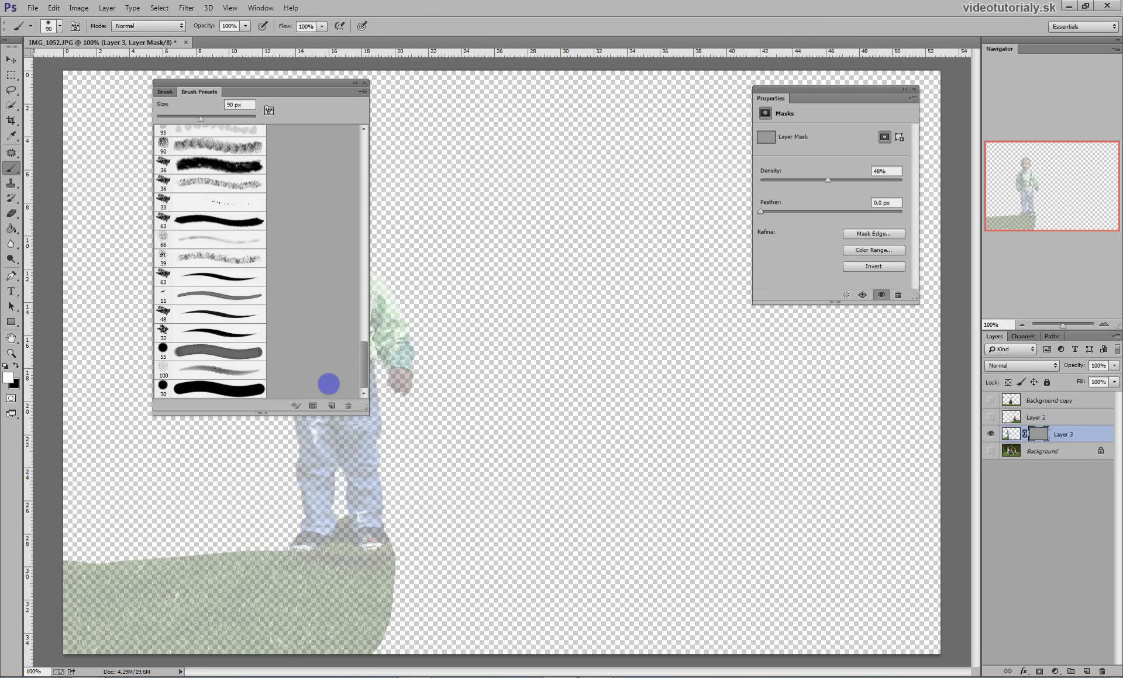
pyautogui.scroll(8, 328, 362)
pyautogui.click(231, 306)
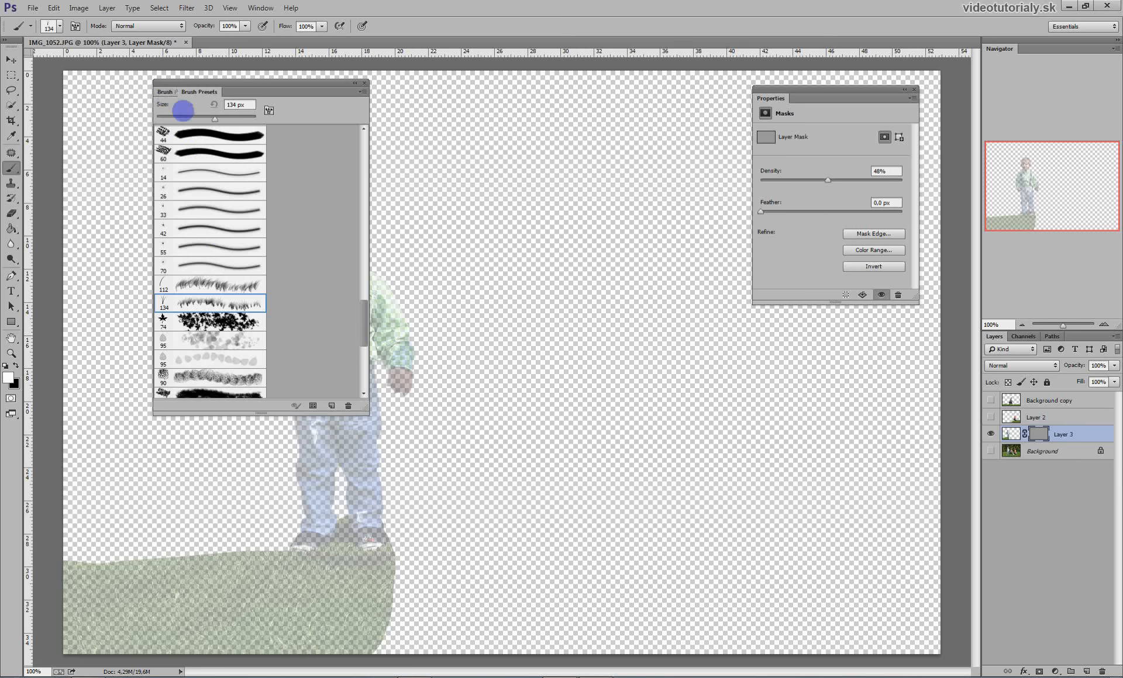
# Turn off Color Dynamics for the grass brush and close the brush settings.
pyautogui.click(166, 93)
pyautogui.click(166, 182)
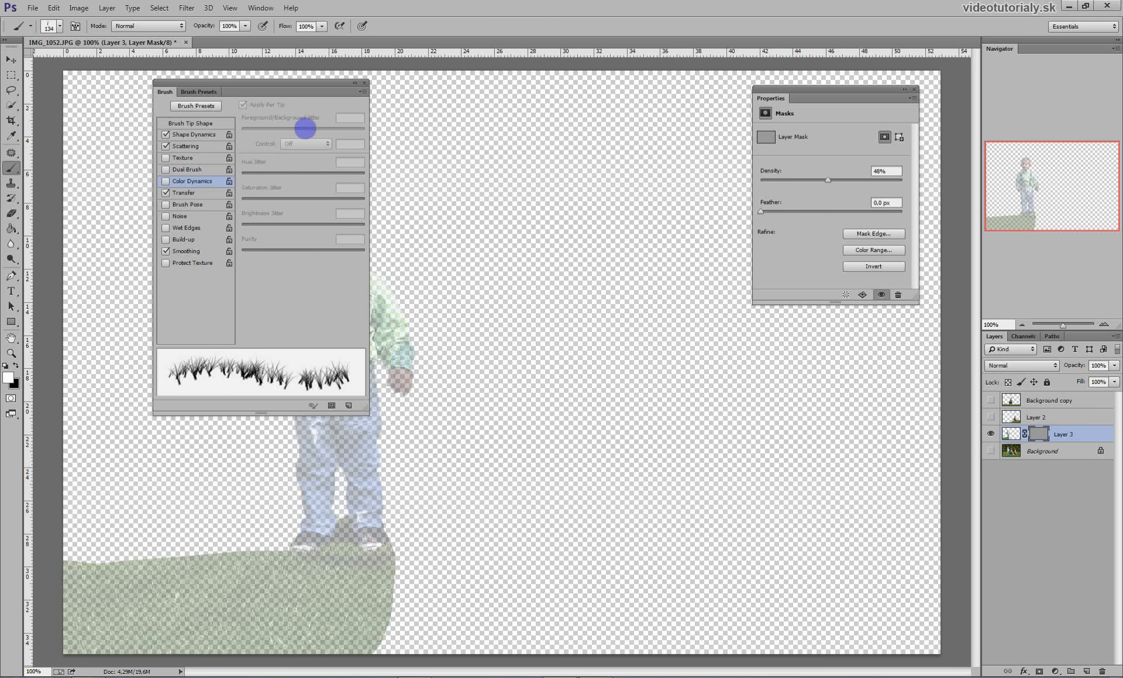
pyautogui.click(365, 83)
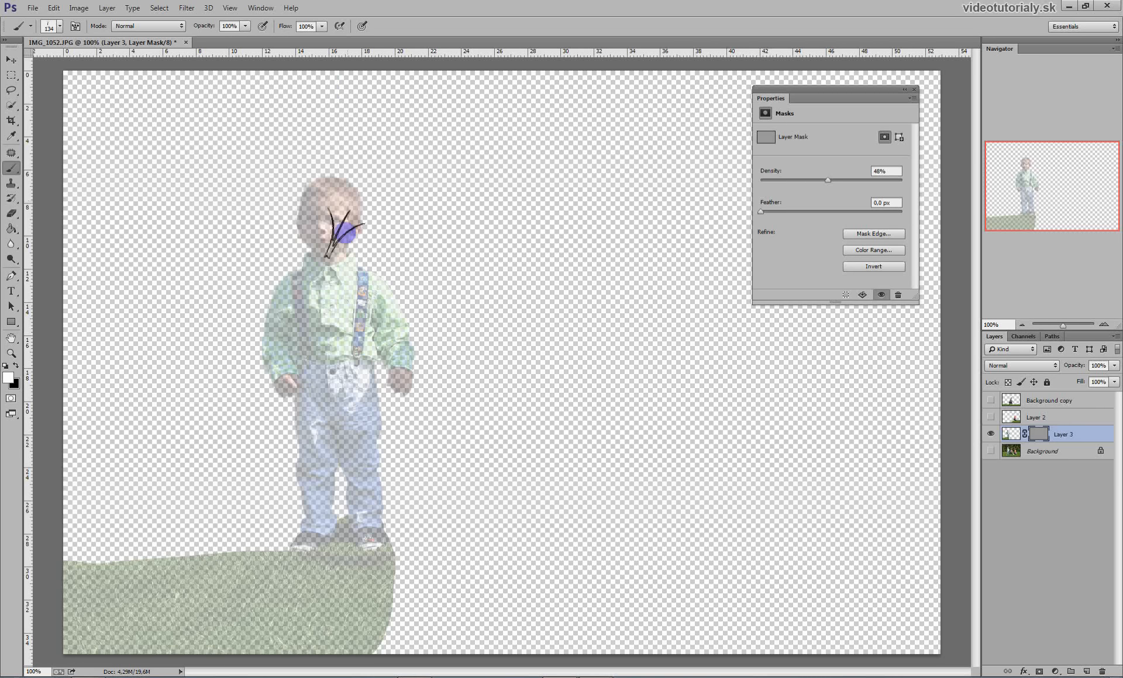
# Set the grass brush size to 64 px and paint white on the mask along the grass's upper edge up to the shoes.
pyautogui.rightClick(257, 490)
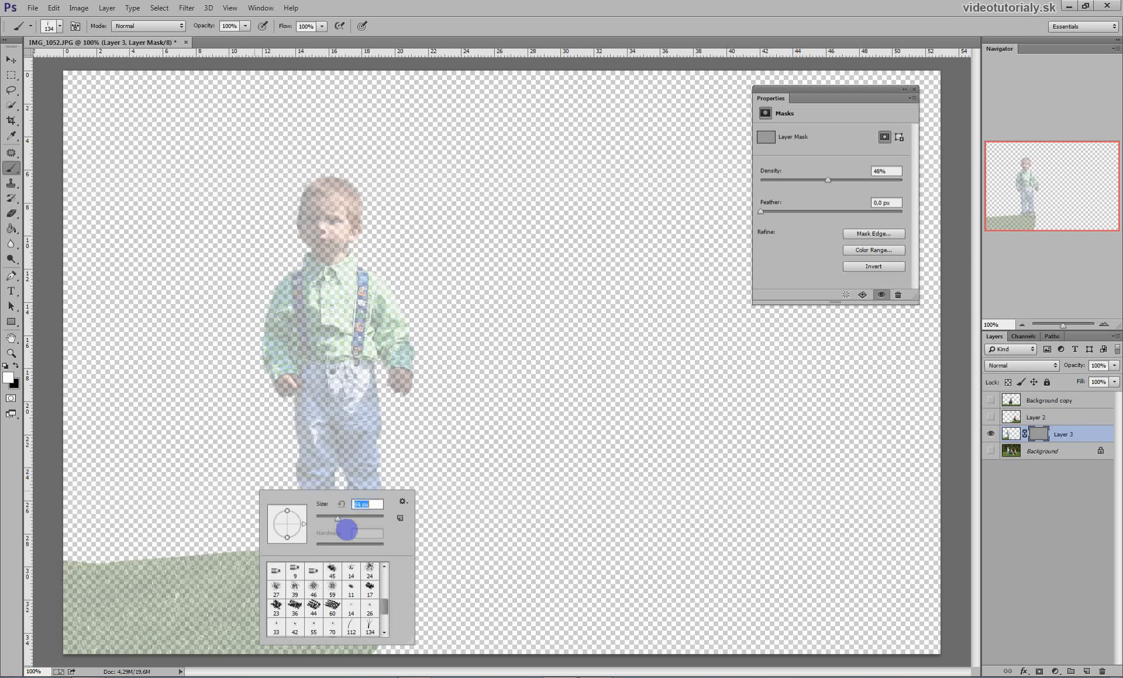
pyautogui.write('64')
pyautogui.press('Return')
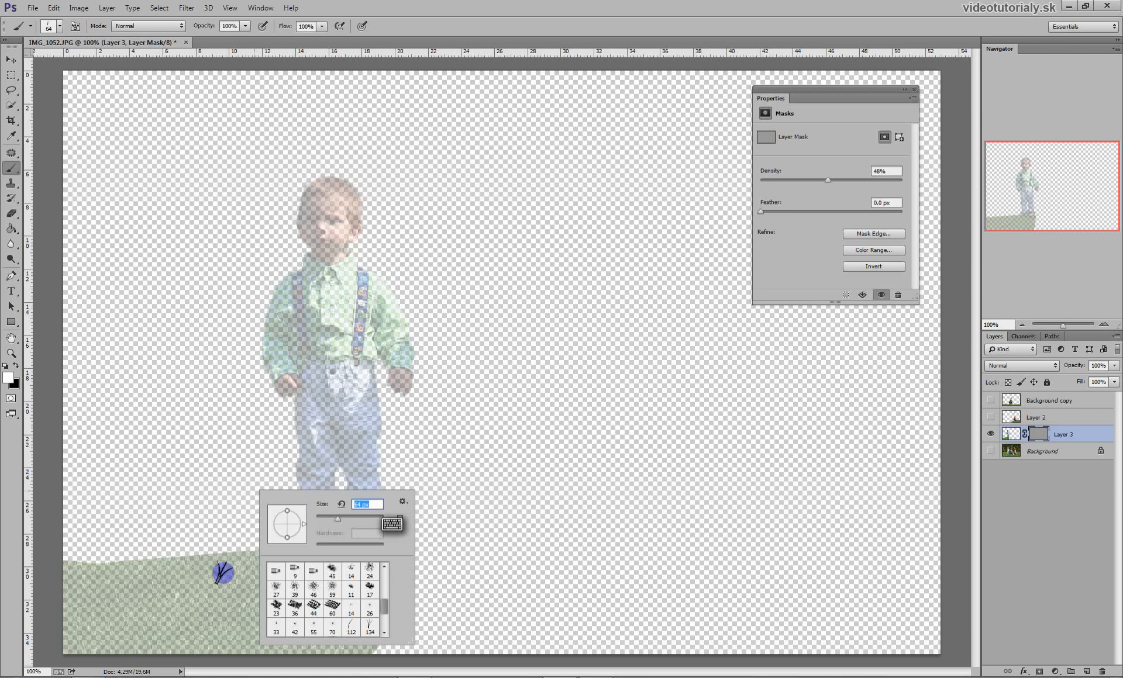
pyautogui.moveTo(200, 587)
pyautogui.mouseDown()
pyautogui.moveTo(215, 581)
pyautogui.moveTo(76, 582)
pyautogui.moveTo(234, 584)
pyautogui.moveTo(303, 569)
pyautogui.moveTo(349, 521)
pyautogui.moveTo(315, 564)
pyautogui.mouseUp()
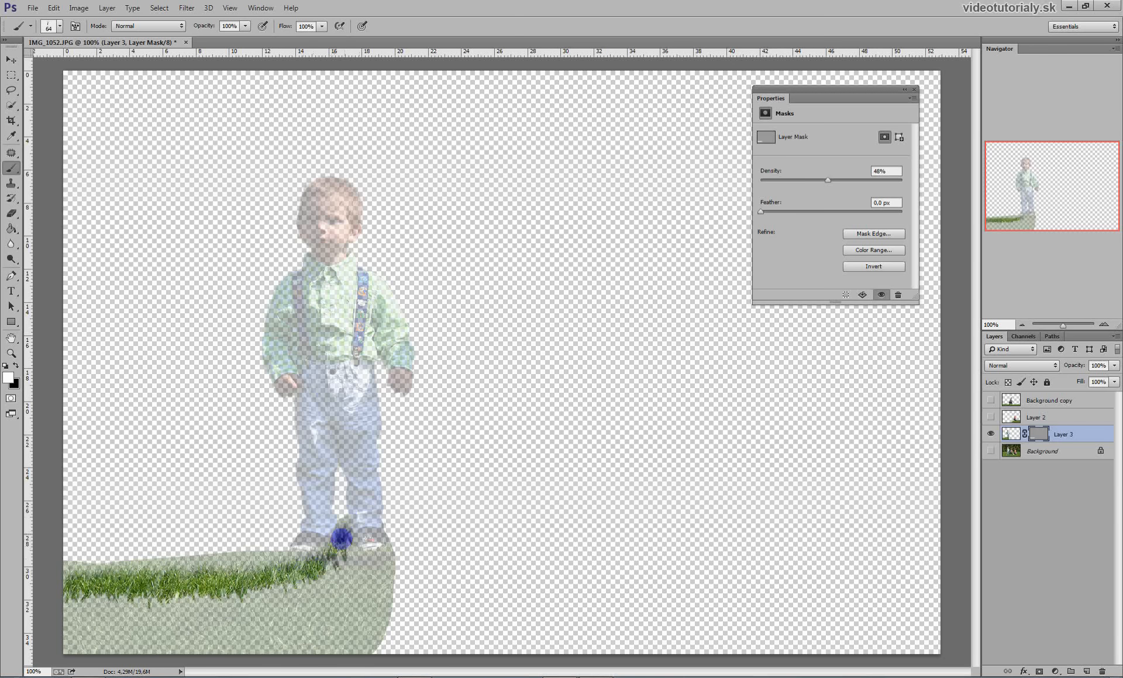
# Rotate the grass brush tip sideways and paint white on the mask down the grass's right edge.
pyautogui.rightClick(359, 544)
pyautogui.click(395, 572)
pyautogui.click(343, 582)
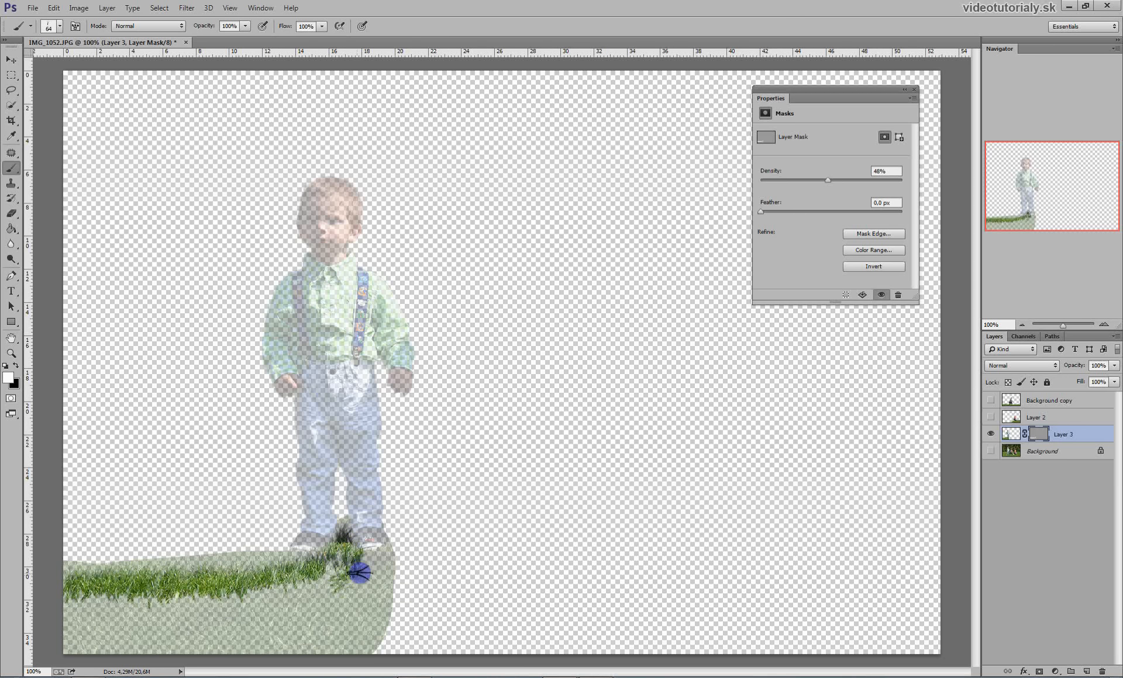
pyautogui.moveTo(375, 576)
pyautogui.mouseDown()
pyautogui.moveTo(372, 633)
pyautogui.moveTo(352, 646)
pyautogui.moveTo(370, 588)
pyautogui.mouseUp()
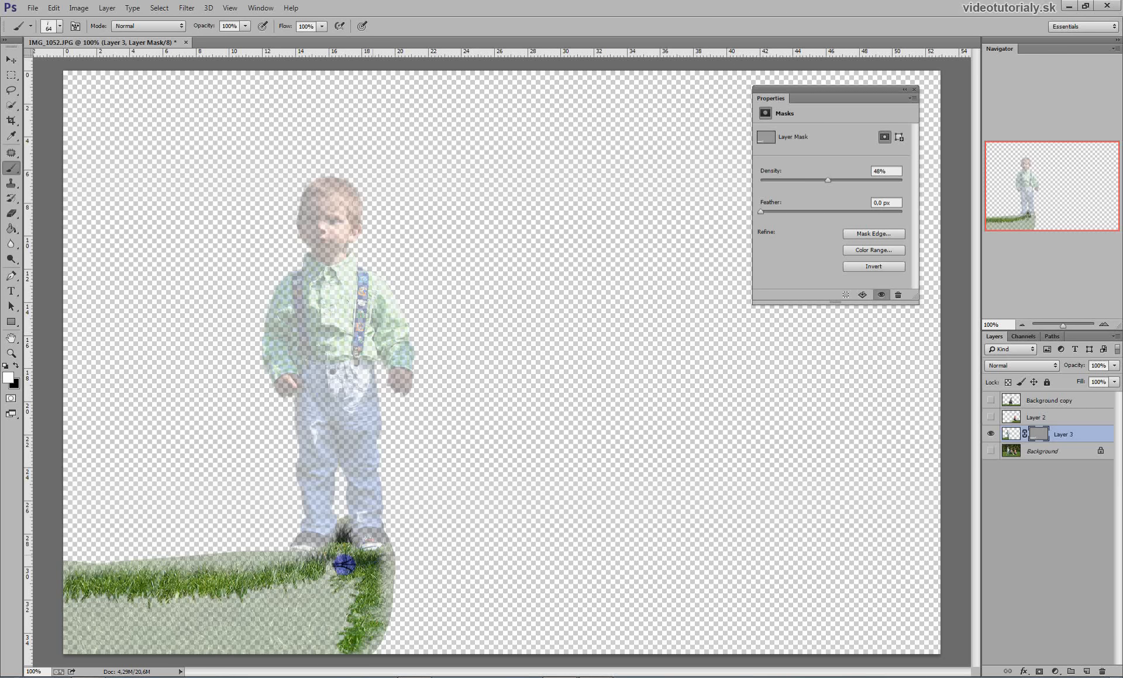
# Switch to a soft round 64 px brush, raise the mask density to 60% and fill in the grass interior on the mask.
pyautogui.rightClick(333, 546)
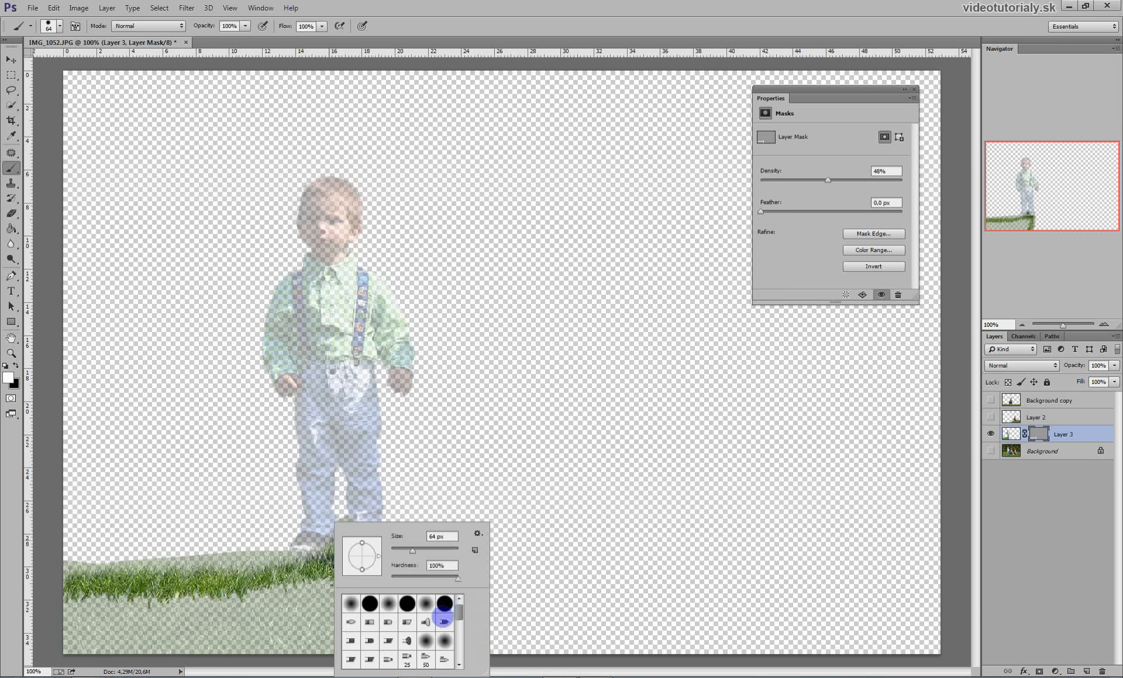
pyautogui.click(393, 578)
pyautogui.moveTo(296, 597); pyautogui.dragTo(342, 591)
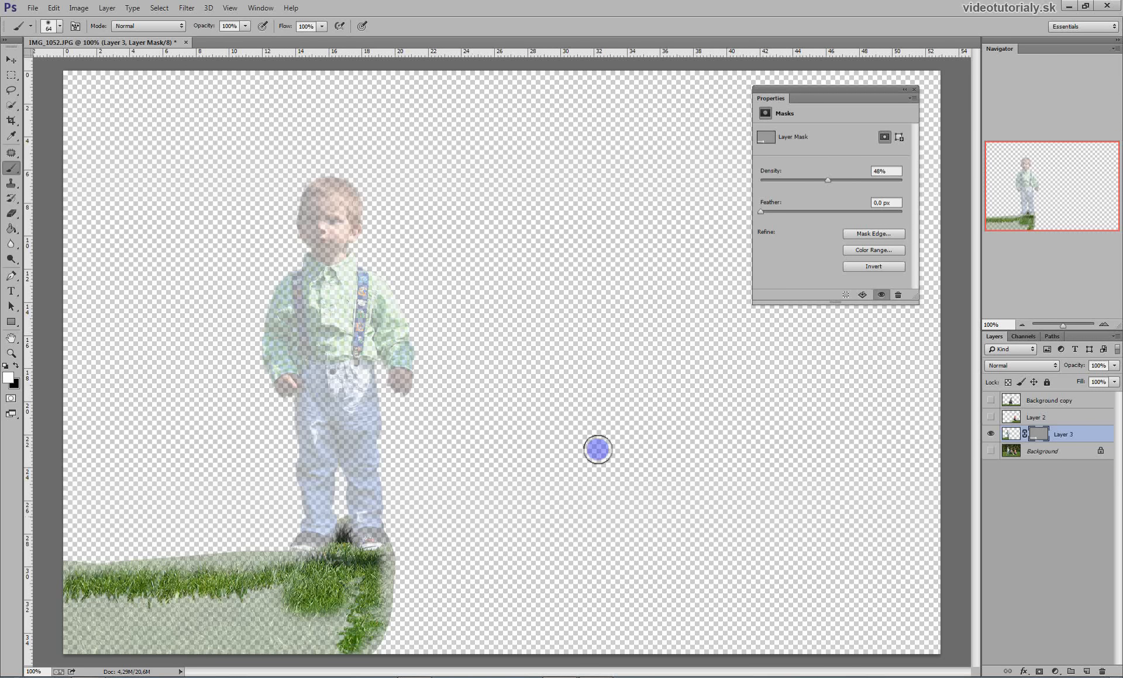
pyautogui.moveTo(837, 189)
pyautogui.mouseDown()
pyautogui.moveTo(882, 200)
pyautogui.moveTo(847, 196)
pyautogui.mouseUp()
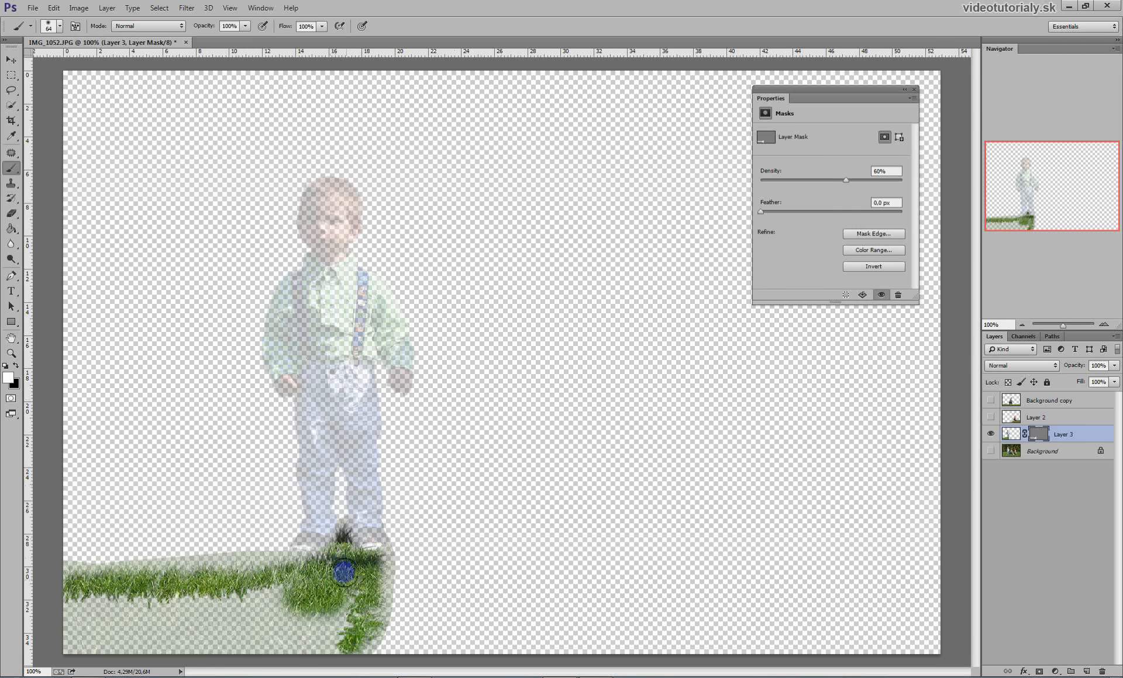
pyautogui.moveTo(288, 596)
pyautogui.mouseDown()
pyautogui.moveTo(270, 582)
pyautogui.moveTo(221, 605)
pyautogui.moveTo(70, 607)
pyautogui.moveTo(63, 595)
pyautogui.moveTo(88, 642)
pyautogui.moveTo(65, 627)
pyautogui.moveTo(79, 621)
pyautogui.moveTo(99, 651)
pyautogui.moveTo(117, 646)
pyautogui.moveTo(112, 634)
pyautogui.moveTo(151, 632)
pyautogui.moveTo(104, 625)
pyautogui.moveTo(95, 608)
pyautogui.moveTo(168, 654)
pyautogui.moveTo(160, 633)
pyautogui.moveTo(199, 624)
pyautogui.moveTo(200, 652)
pyautogui.moveTo(221, 628)
pyautogui.moveTo(241, 662)
pyautogui.moveTo(282, 637)
pyautogui.moveTo(292, 652)
pyautogui.moveTo(209, 620)
pyautogui.moveTo(197, 633)
pyautogui.moveTo(297, 616)
pyautogui.moveTo(303, 642)
pyautogui.moveTo(325, 637)
pyautogui.moveTo(354, 583)
pyautogui.moveTo(348, 638)
pyautogui.moveTo(318, 646)
pyautogui.mouseUp()
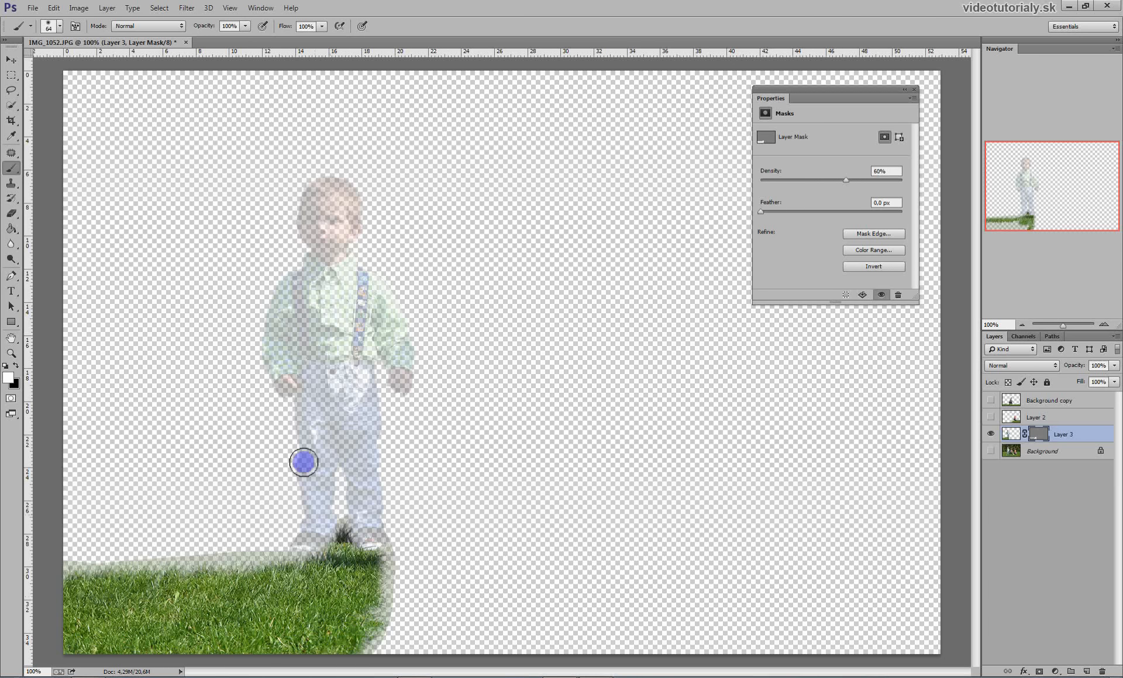
# Paint the boy white on the mask down to his shoes and restore the mask density to 100%.
pyautogui.moveTo(348, 199)
pyautogui.mouseDown()
pyautogui.moveTo(334, 190)
pyautogui.moveTo(318, 218)
pyautogui.moveTo(345, 215)
pyautogui.moveTo(318, 250)
pyautogui.moveTo(359, 260)
pyautogui.moveTo(282, 291)
pyautogui.moveTo(258, 376)
pyautogui.moveTo(311, 383)
pyautogui.moveTo(300, 341)
pyautogui.moveTo(338, 320)
pyautogui.moveTo(393, 332)
pyautogui.moveTo(419, 318)
pyautogui.moveTo(418, 369)
pyautogui.moveTo(333, 371)
pyautogui.moveTo(300, 395)
pyautogui.moveTo(370, 393)
pyautogui.moveTo(351, 474)
pyautogui.moveTo(307, 442)
pyautogui.moveTo(321, 501)
pyautogui.moveTo(306, 551)
pyautogui.moveTo(351, 552)
pyautogui.moveTo(313, 541)
pyautogui.moveTo(353, 554)
pyautogui.moveTo(372, 536)
pyautogui.moveTo(363, 496)
pyautogui.moveTo(401, 490)
pyautogui.mouseUp()
pyautogui.click(882, 203)
pyautogui.moveTo(861, 187); pyautogui.dragTo(920, 205)
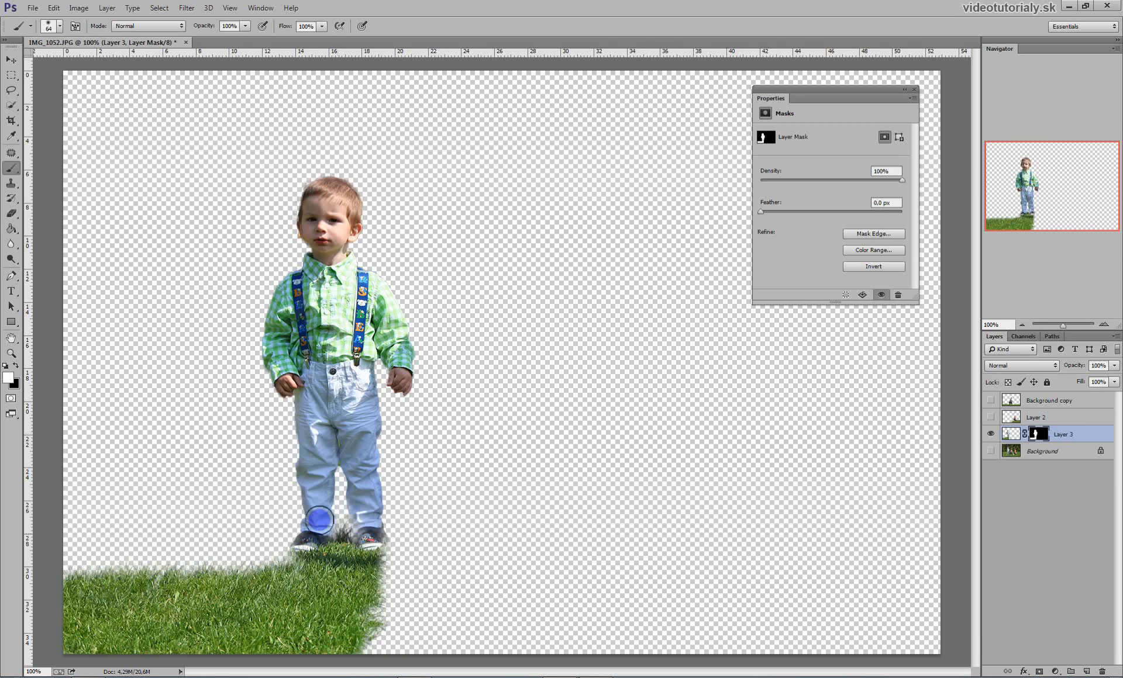
pyautogui.moveTo(366, 514); pyautogui.dragTo(349, 548)
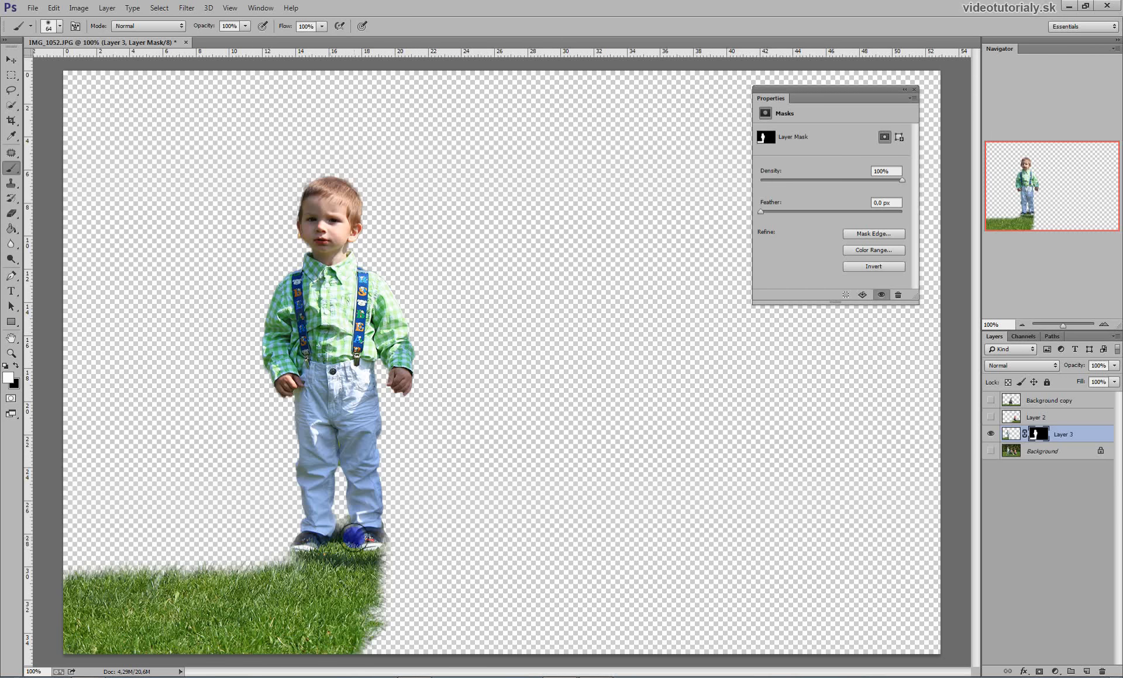
pyautogui.moveTo(367, 538); pyautogui.dragTo(305, 547)
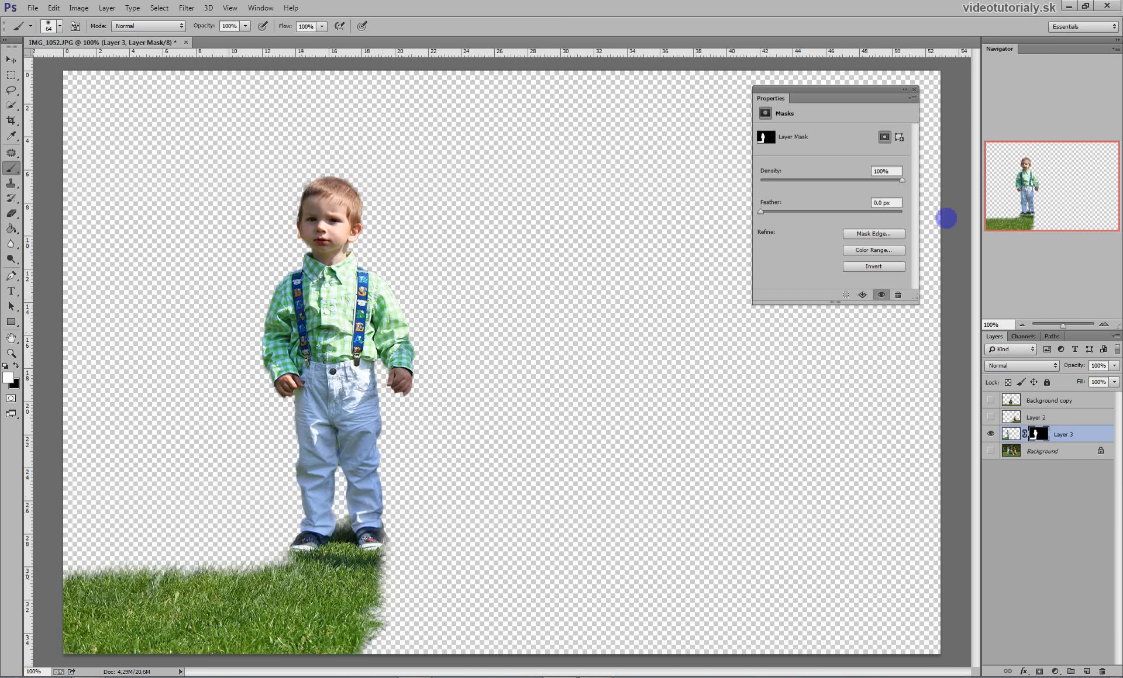
# Close the mask properties and apply the layer mask to Layer 3.
pyautogui.moveTo(908, 93); pyautogui.dragTo(906, 92)
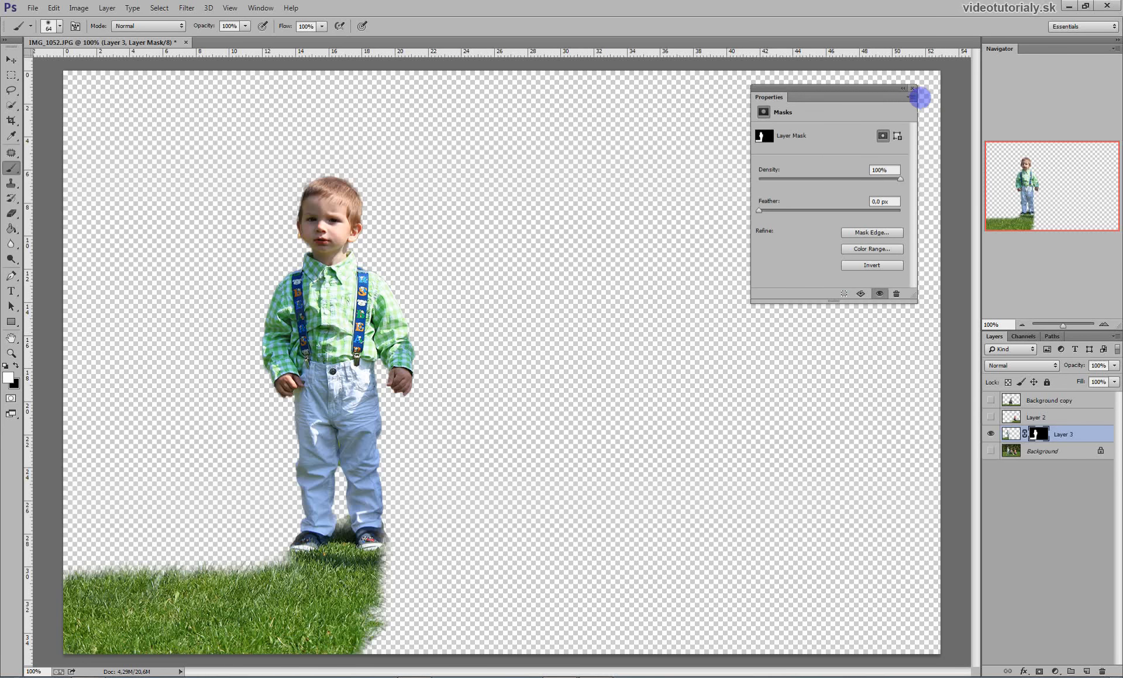
pyautogui.click(912, 89)
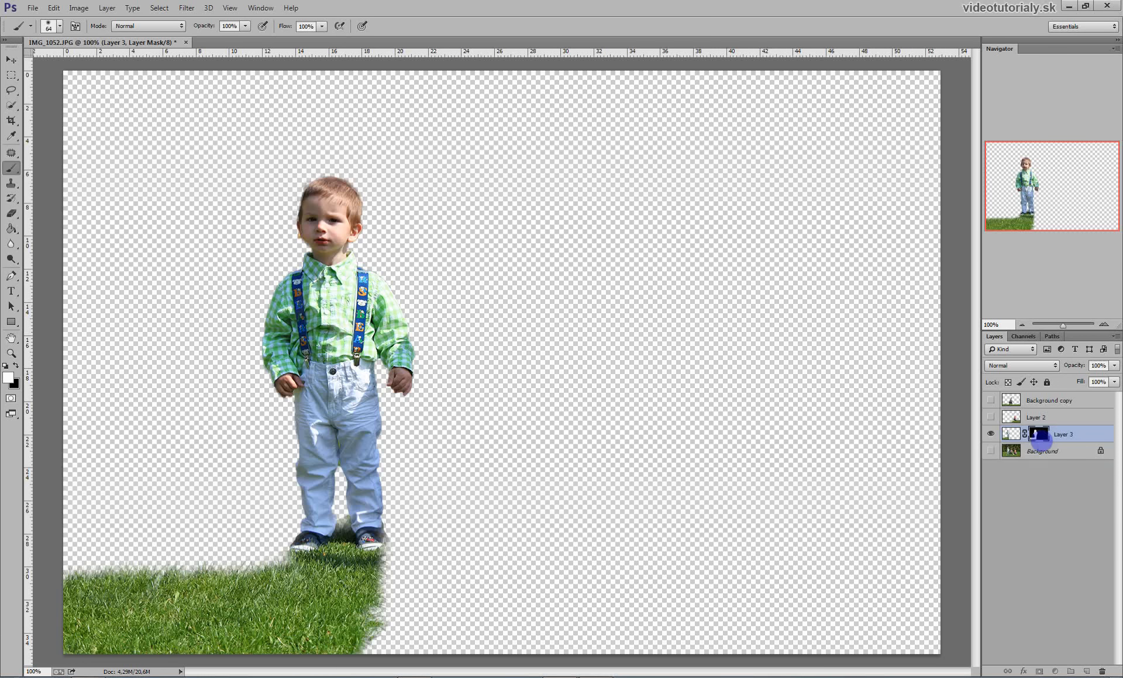
pyautogui.rightClick(1037, 443)
pyautogui.click(1010, 474)
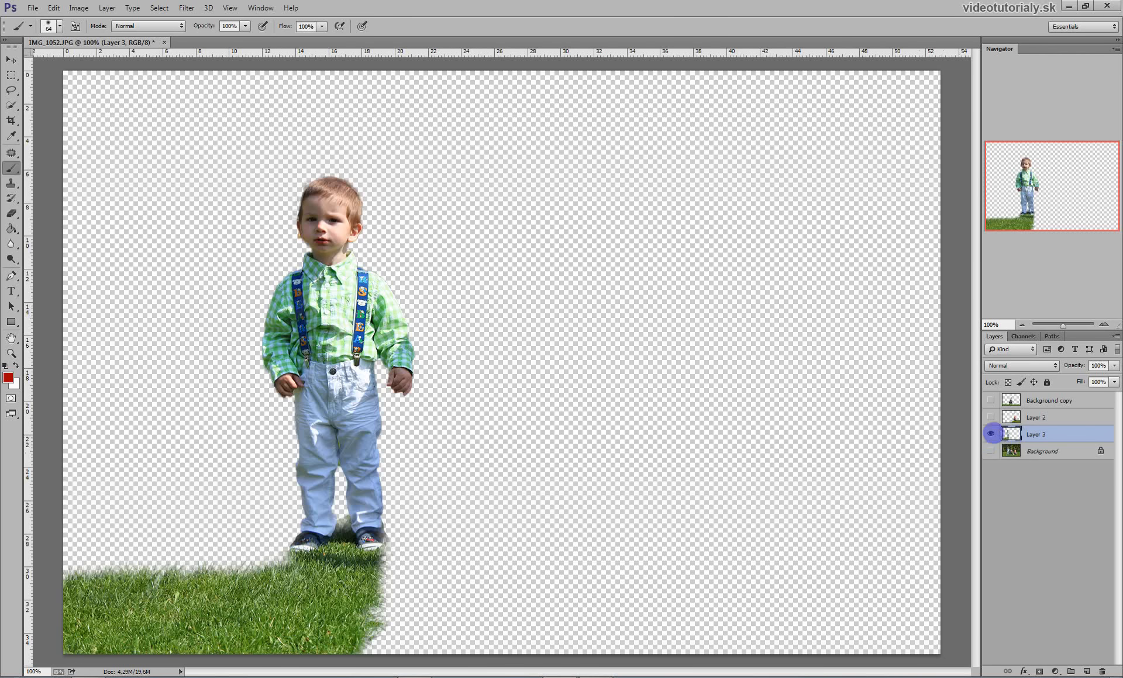
# Hide the three cut-out boy layers, keep the original Background visible and duplicate it.
pyautogui.click(990, 400)
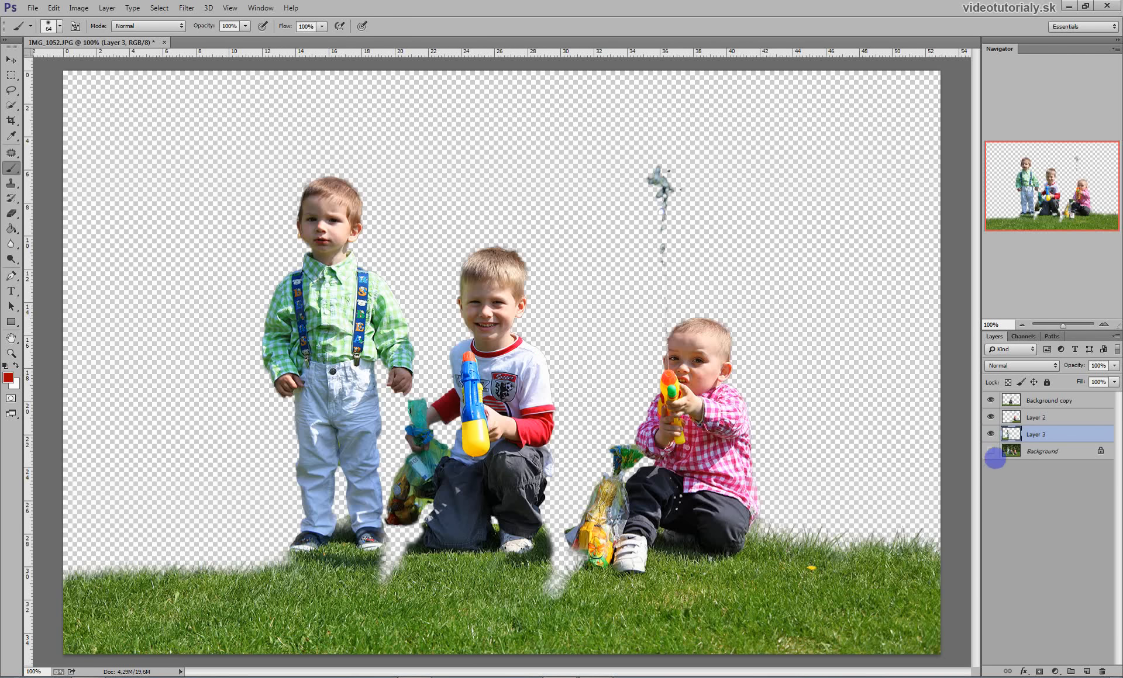
pyautogui.click(991, 451)
pyautogui.click(994, 458)
pyautogui.click(996, 460)
pyautogui.click(996, 459)
pyautogui.click(994, 451)
pyautogui.click(990, 434)
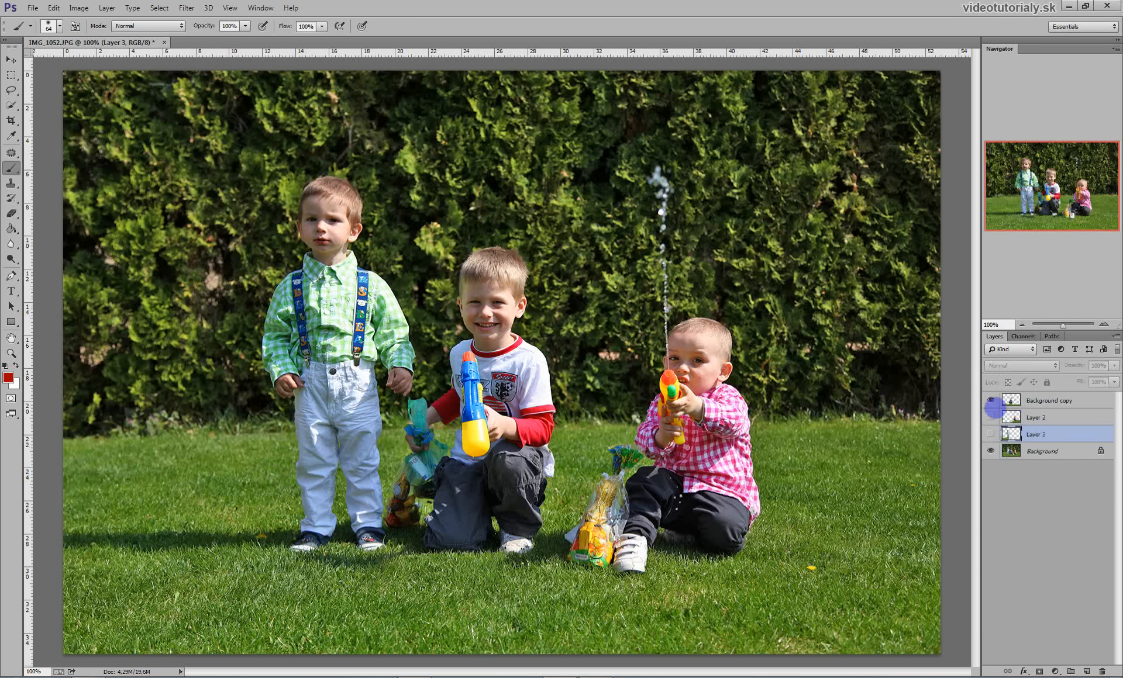
pyautogui.click(991, 402)
pyautogui.moveTo(1071, 454); pyautogui.dragTo(1086, 671)
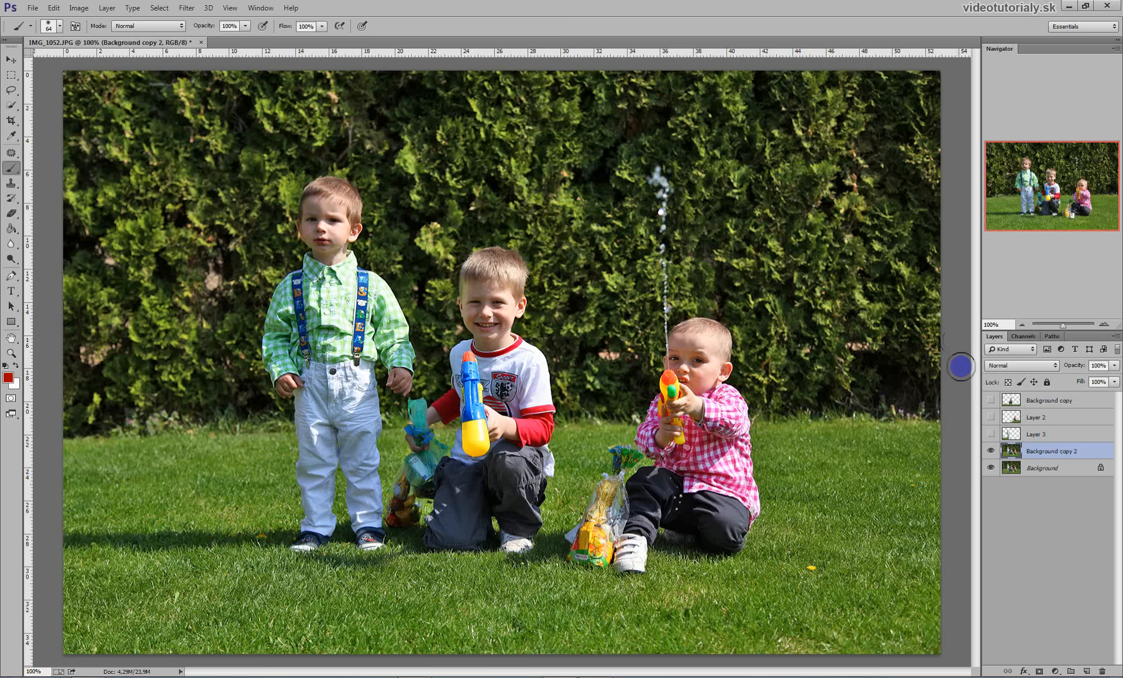
# Draw a loose freehand lasso selection around all three boys and the water jet on the Background copy 2 layer.
pyautogui.press('l')
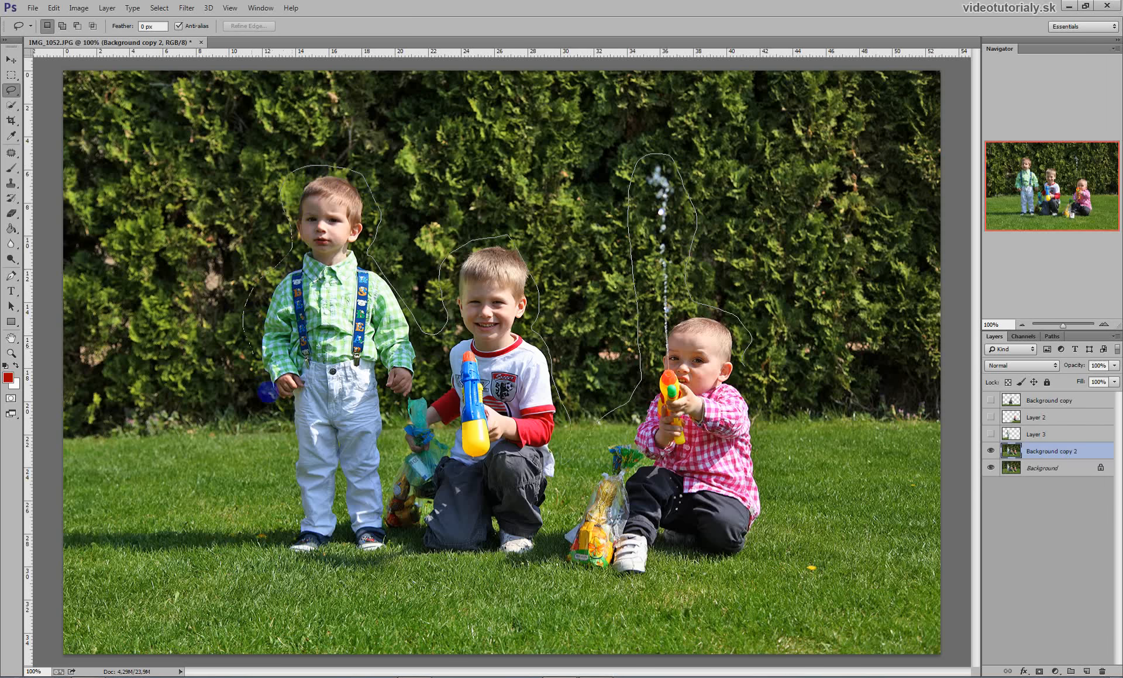
pyautogui.moveTo(300, 461); pyautogui.dragTo(294, 511)
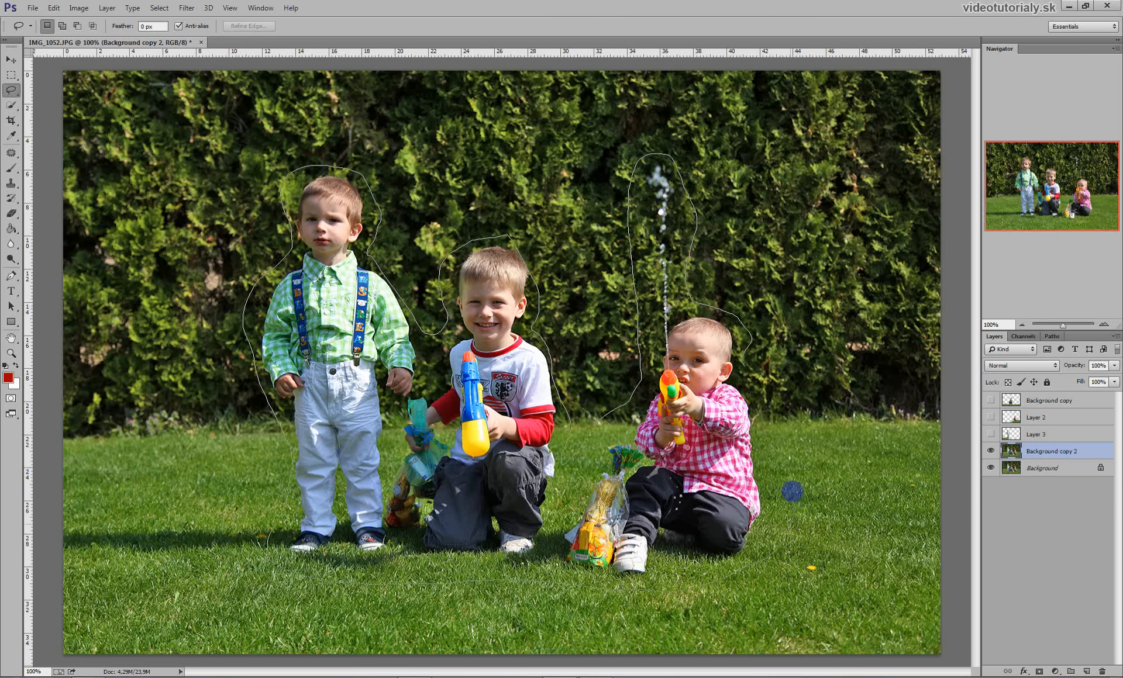
pyautogui.moveTo(774, 418); pyautogui.dragTo(755, 392)
pyautogui.press('shift')
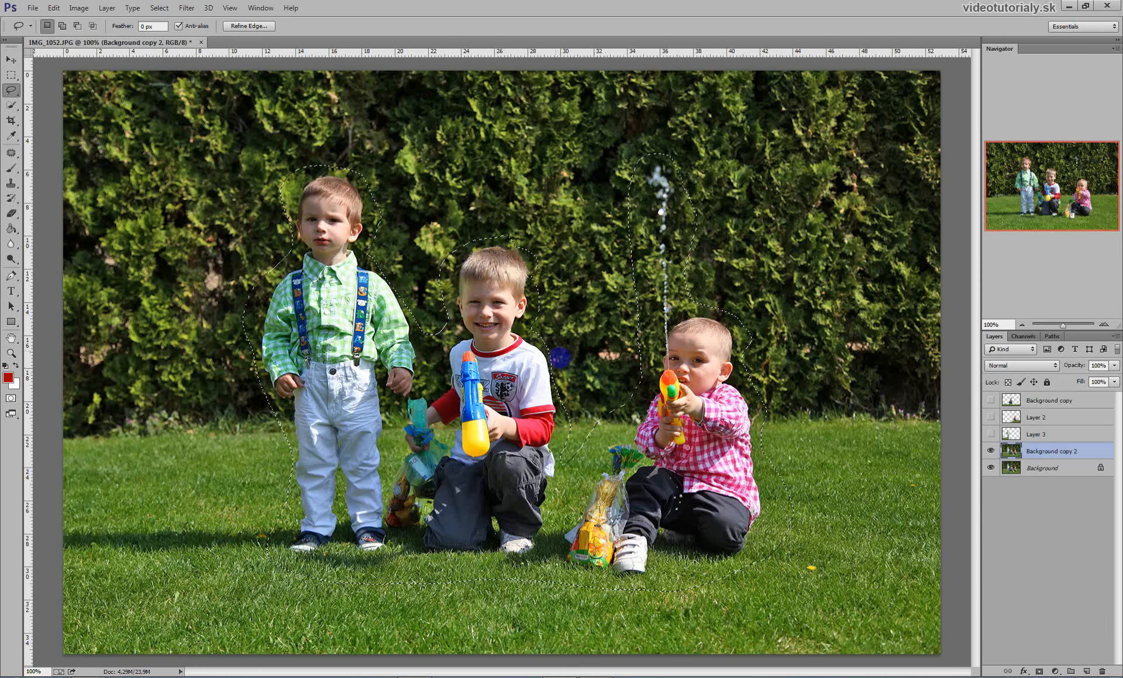
# Fill the selection using Content-Aware in Normal mode at 100% opacity, and deselect.
pyautogui.rightClick(372, 345)
pyautogui.click(398, 511)
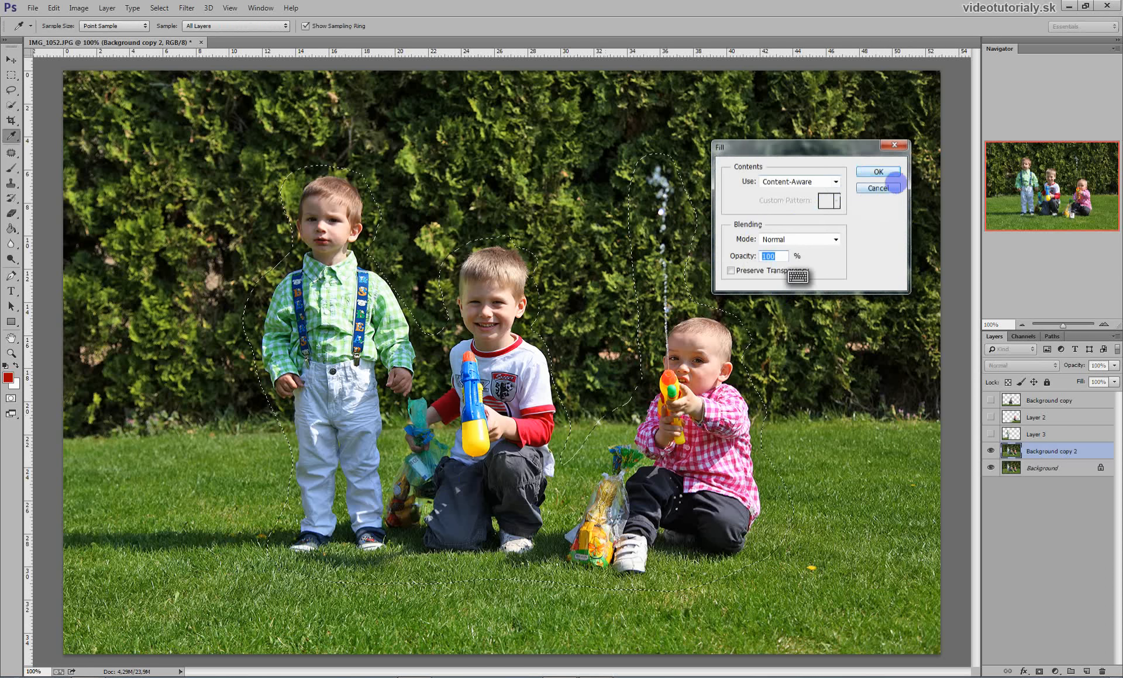
pyautogui.click(893, 186)
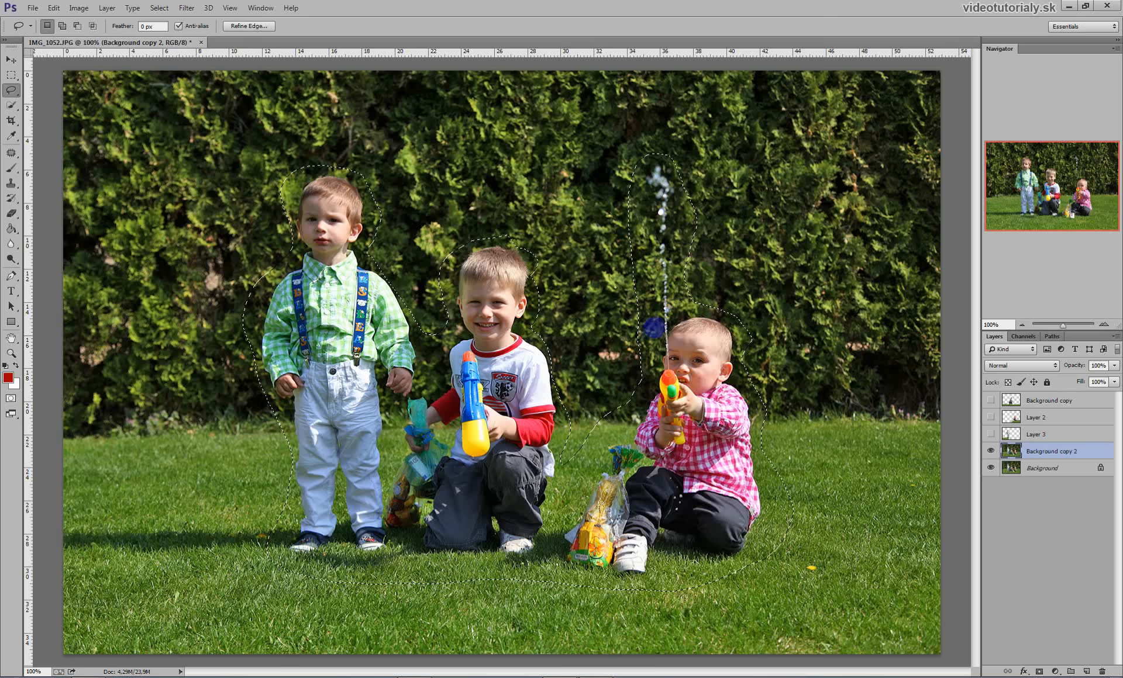
pyautogui.hotkey('ctrl', 'd')
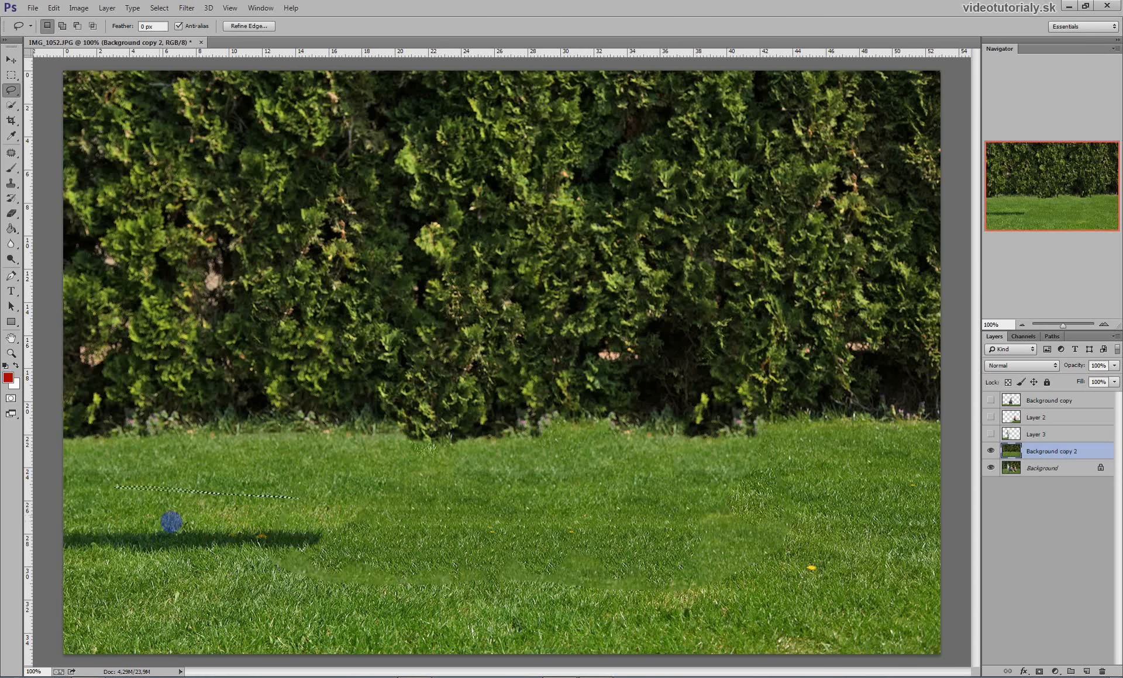
# Set the Clone Stamp brush to 132 px and cover the dark shadow on the left of the lawn with clean grass.
pyautogui.press('s')
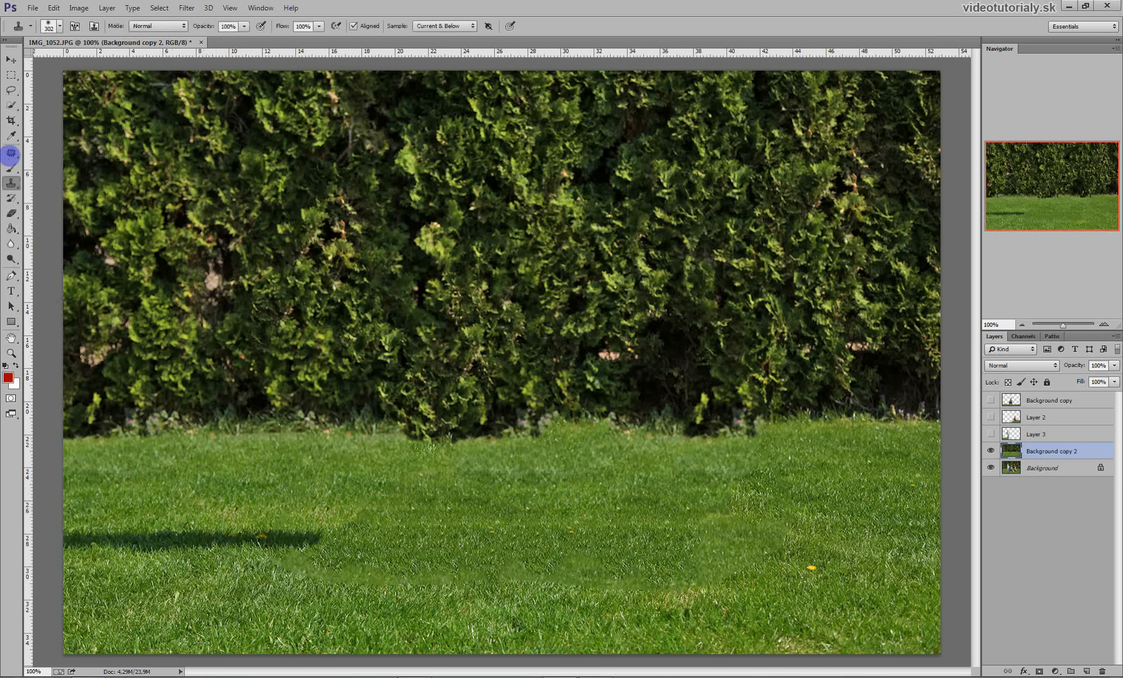
pyautogui.rightClick(477, 438)
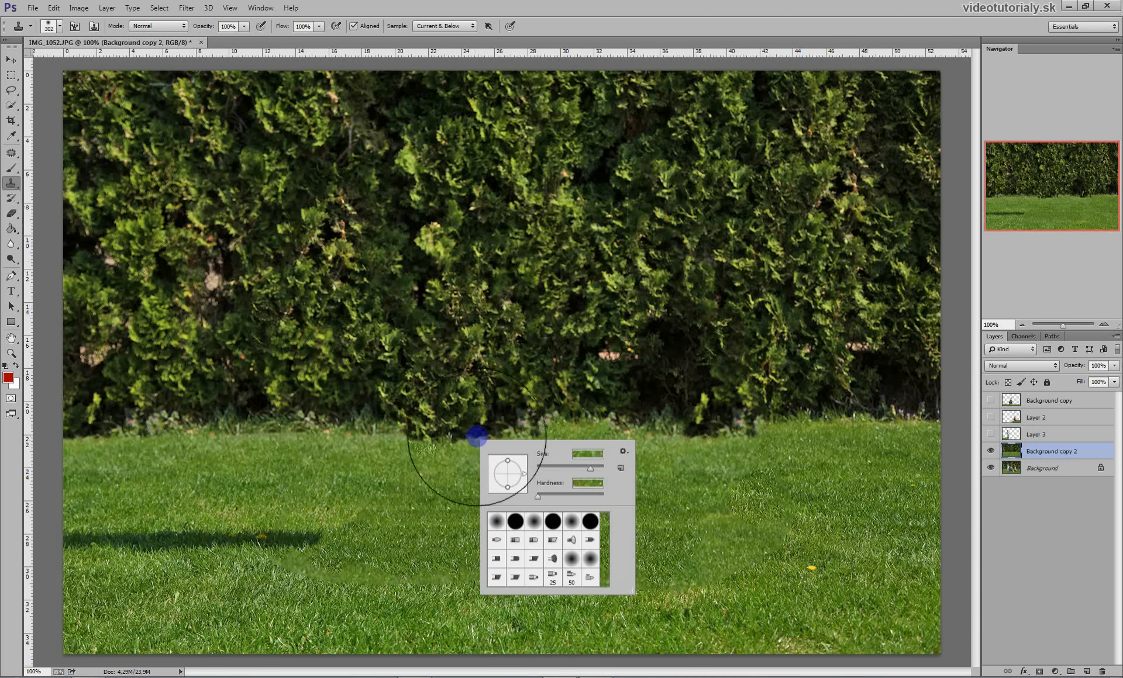
pyautogui.moveTo(586, 471); pyautogui.dragTo(567, 471)
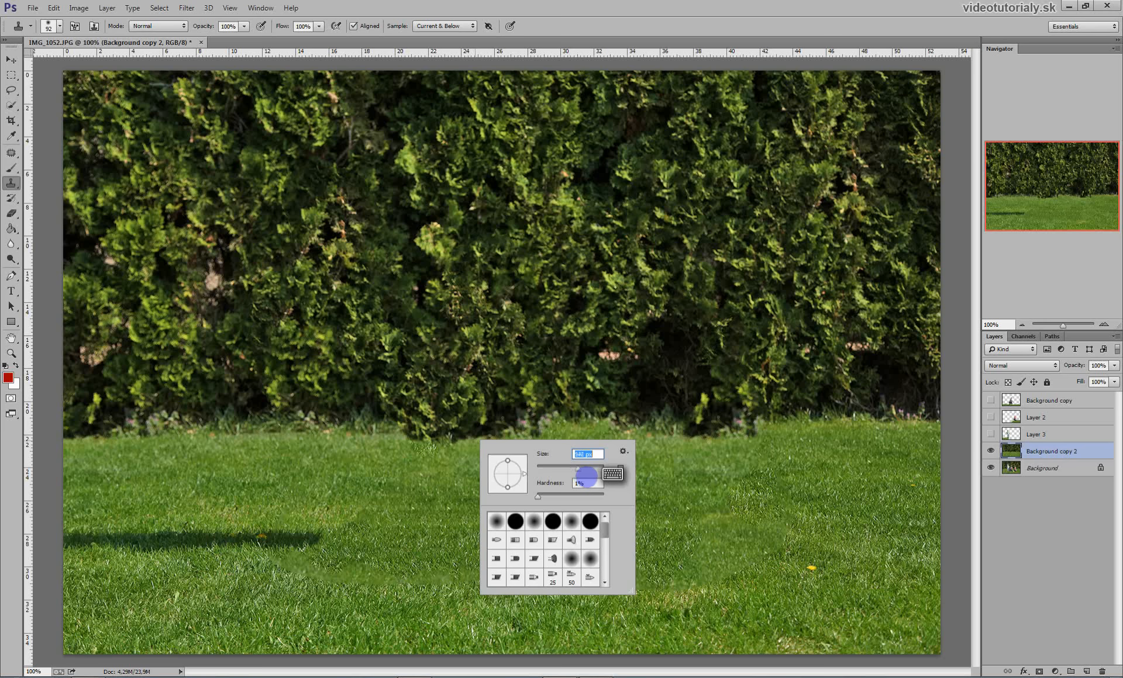
pyautogui.hotkey('shift', 'Down')
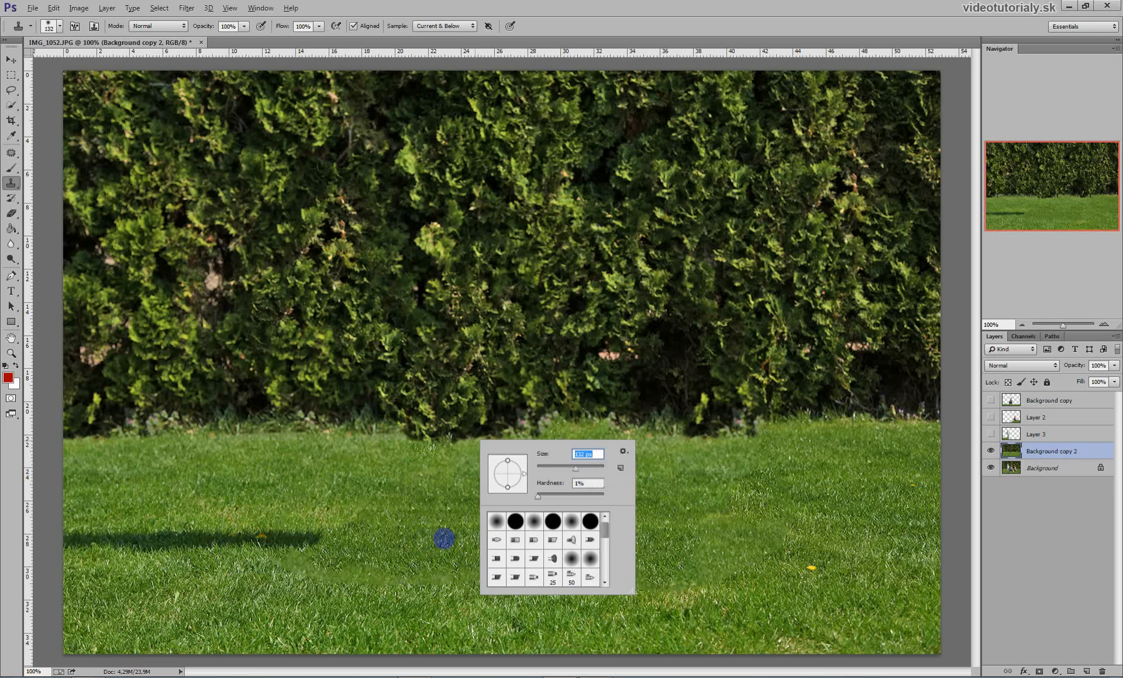
pyautogui.click(463, 543)
pyautogui.moveTo(270, 526)
pyautogui.mouseDown()
pyautogui.moveTo(319, 535)
pyautogui.moveTo(95, 541)
pyautogui.moveTo(118, 546)
pyautogui.mouseUp()
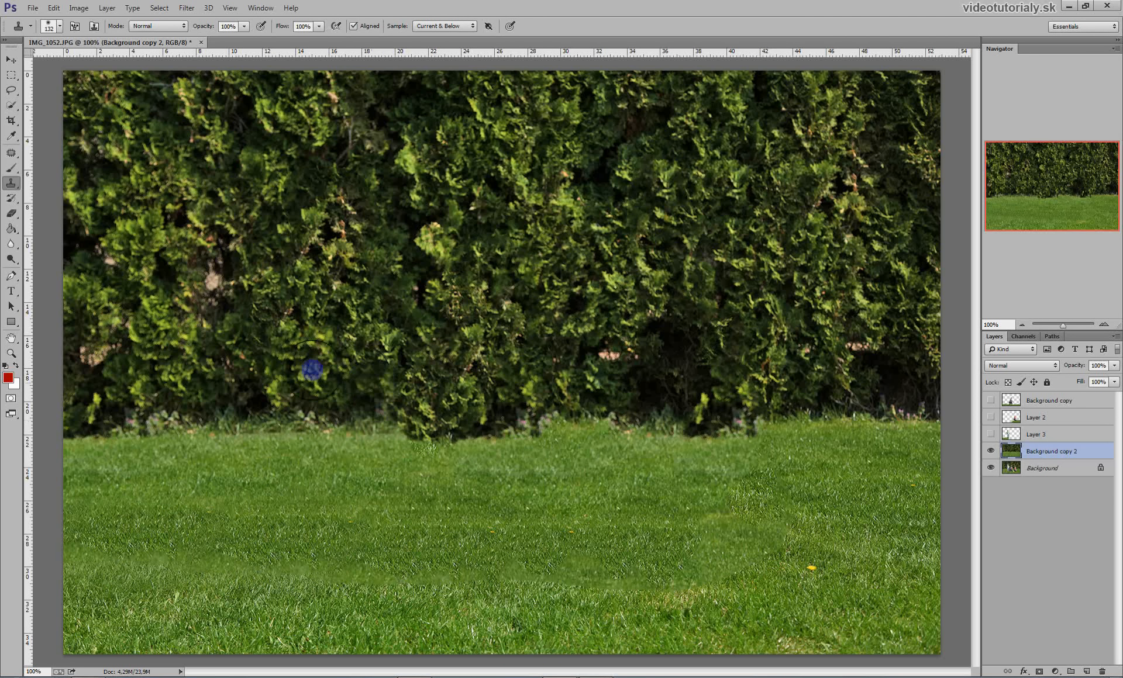
# Switch to the Rectangular Marquee tool and make the three cut-out boy layers visible over the cleaned background.
pyautogui.click(13, 93)
pyautogui.click(11, 75)
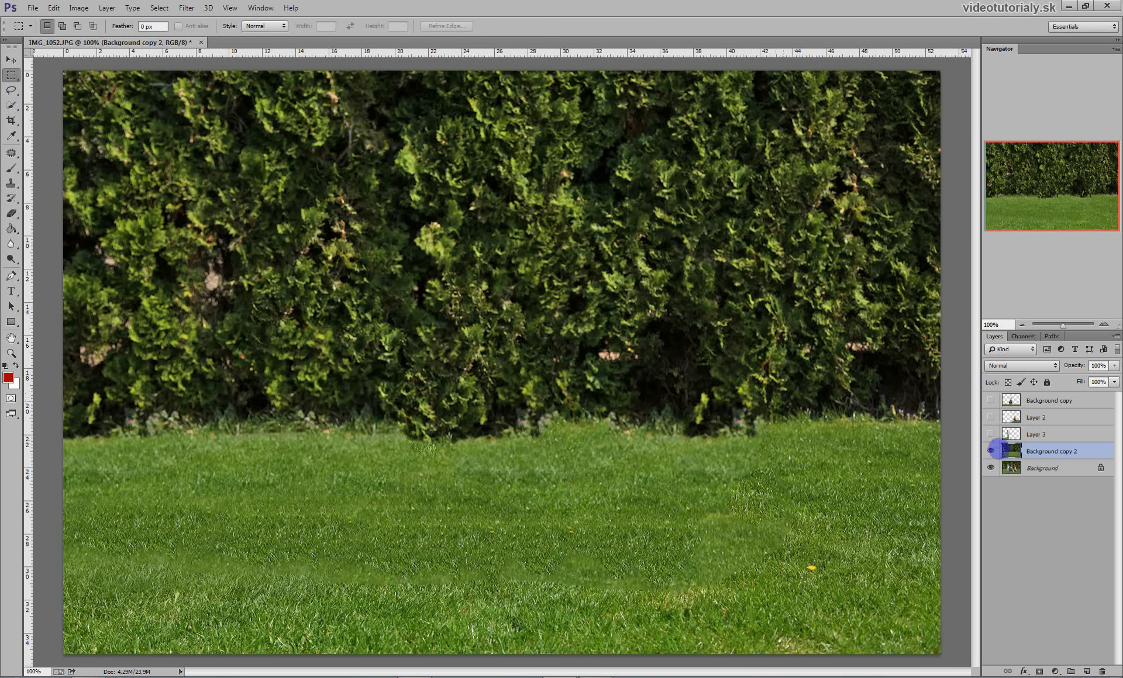
pyautogui.moveTo(992, 436); pyautogui.dragTo(999, 412)
pyautogui.click(992, 401)
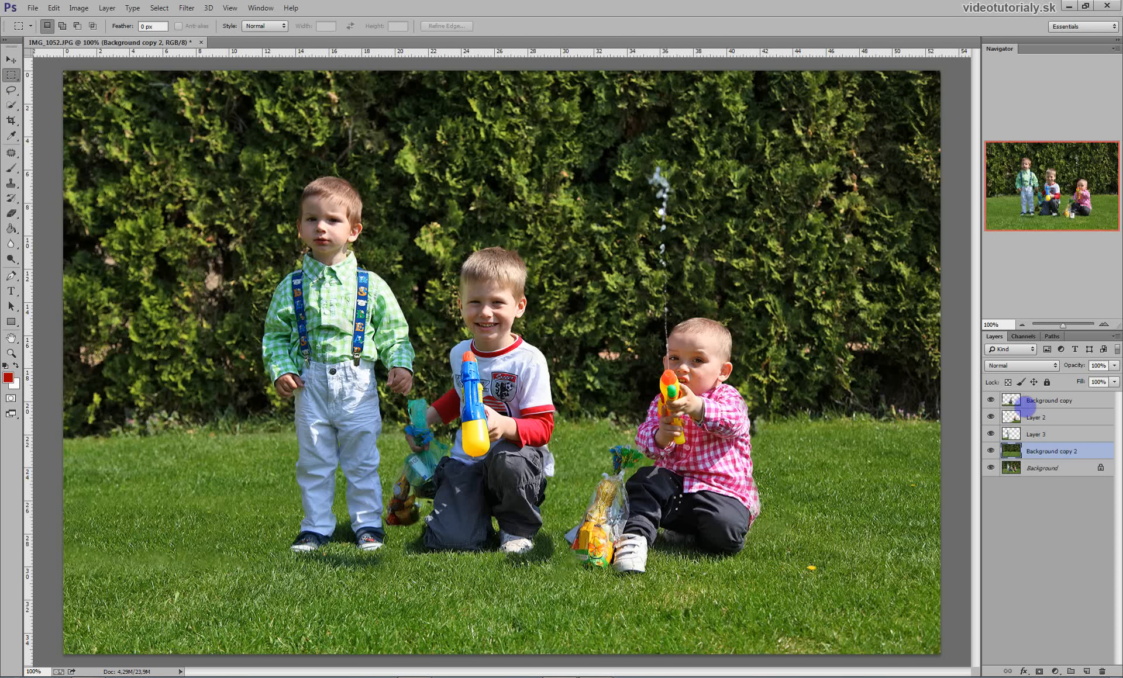
# Identify the boy on the Background copy layer by toggling its visibility and rename the layer with his first name.
pyautogui.click(1032, 401)
pyautogui.click(990, 400)
pyautogui.click(991, 401)
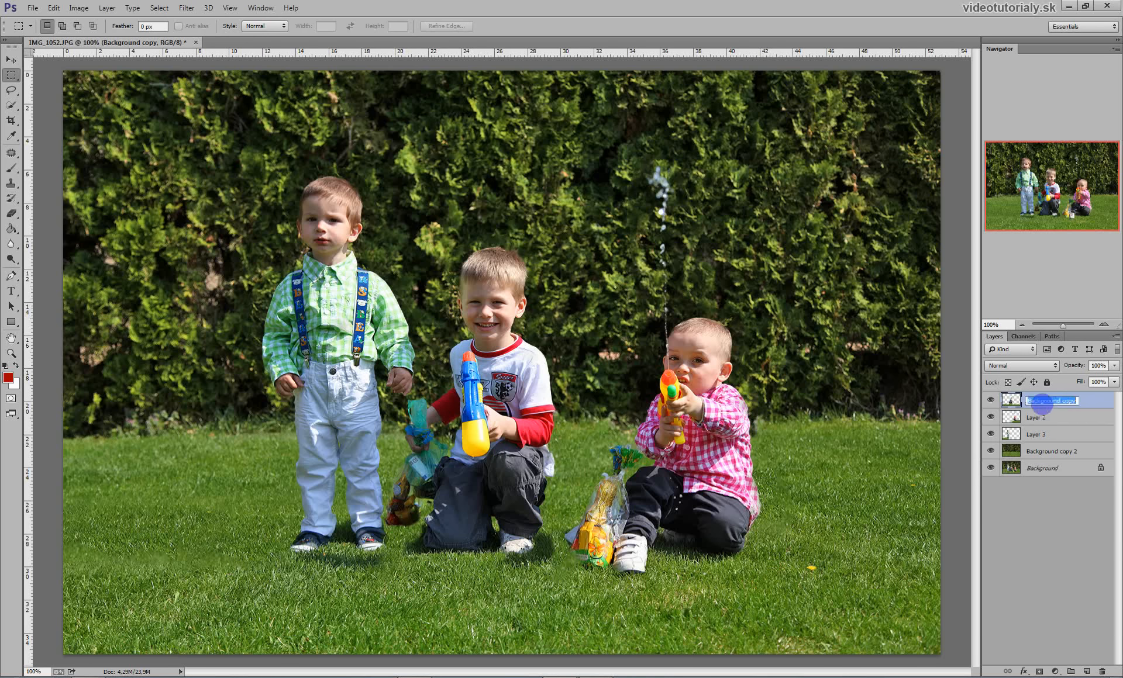
pyautogui.write('ta')
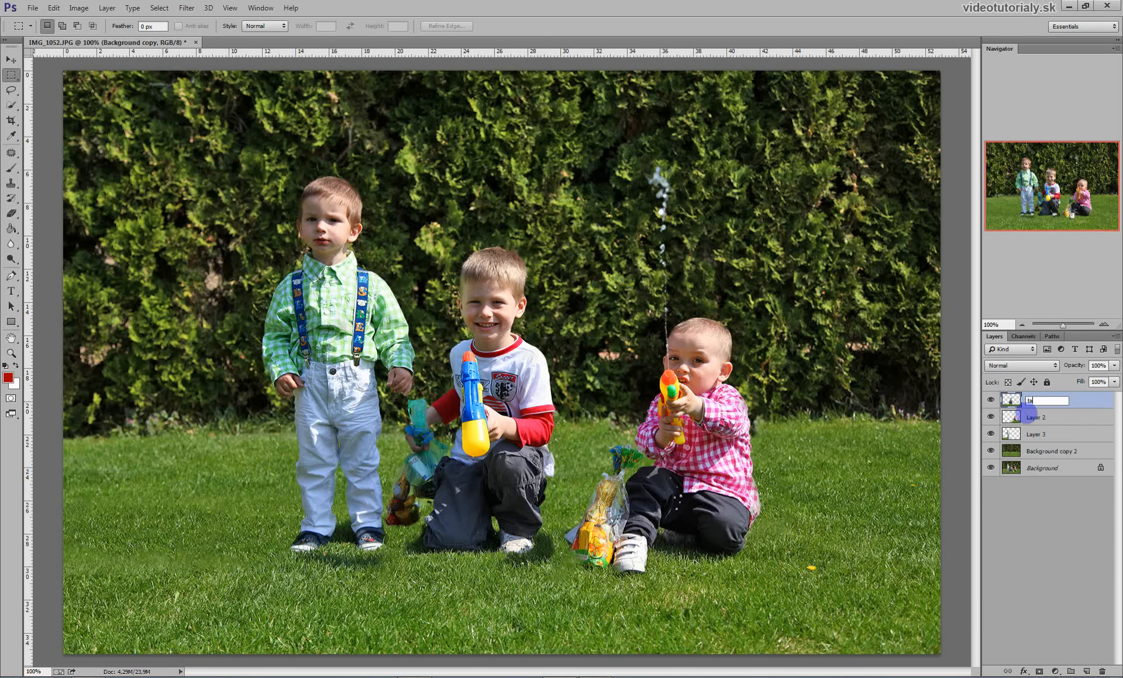
pyautogui.press('BackSpace')
pyautogui.press('BackSpace')
pyautogui.press('Return')
# Rename Layer 2 and Layer 3 with the first names of the boys they contain.
pyautogui.click(1032, 418)
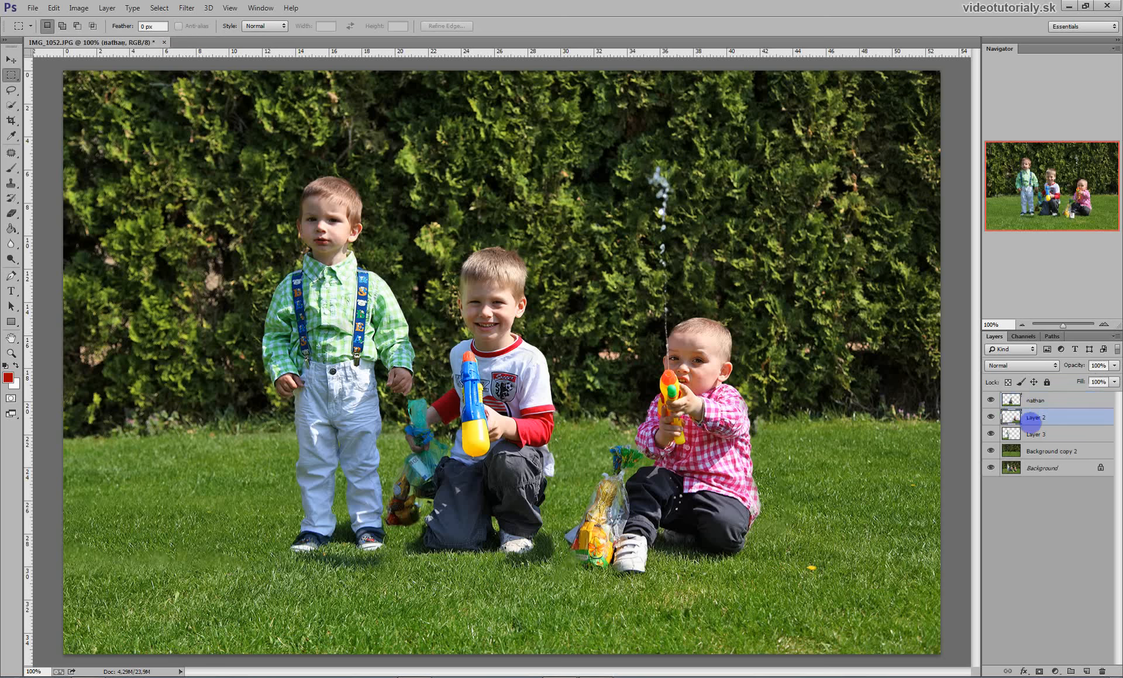
pyautogui.click(991, 418)
pyautogui.click(991, 418)
pyautogui.doubleClick(1036, 417)
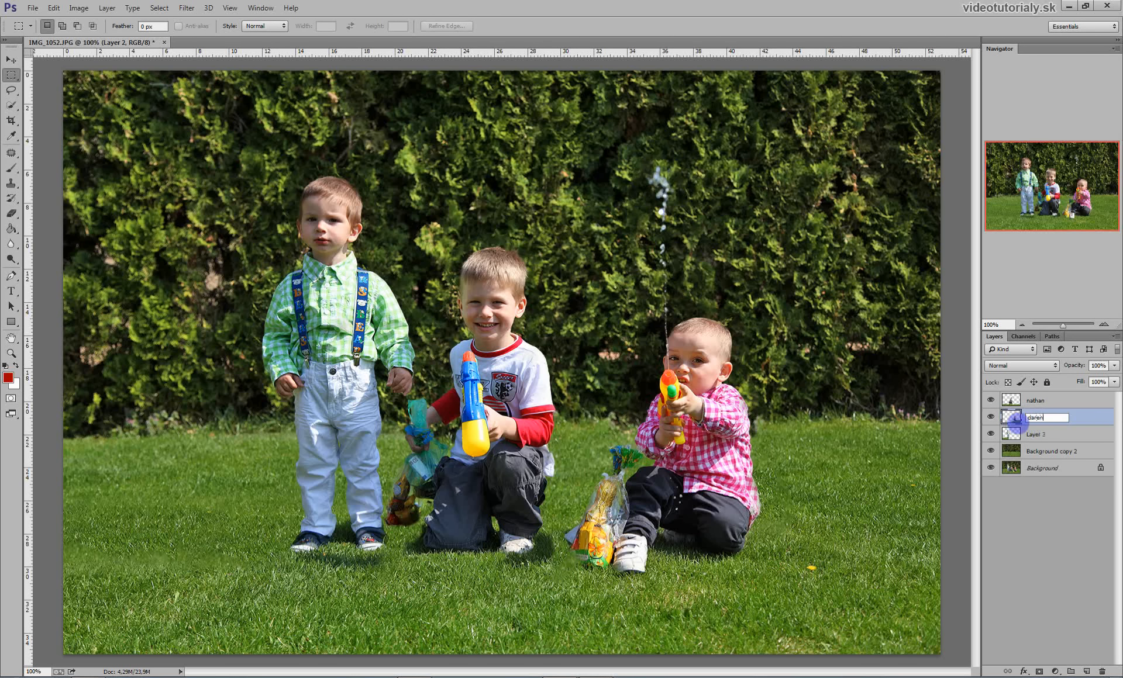
pyautogui.press('Return')
pyautogui.doubleClick(1035, 435)
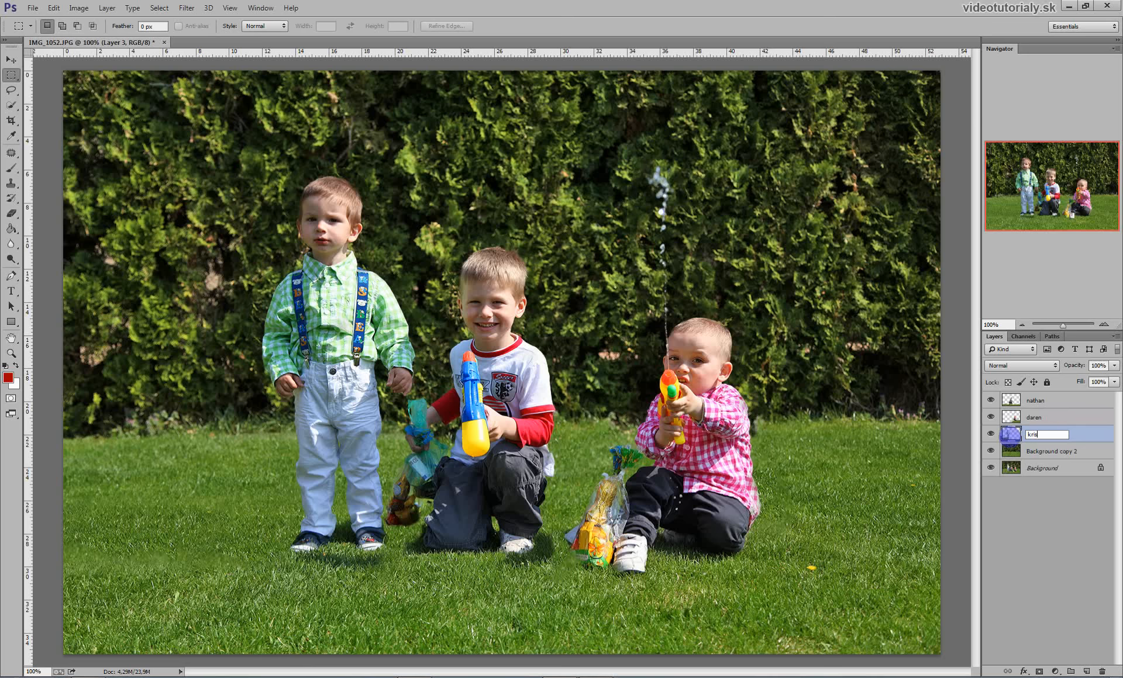
pyautogui.press('Return')
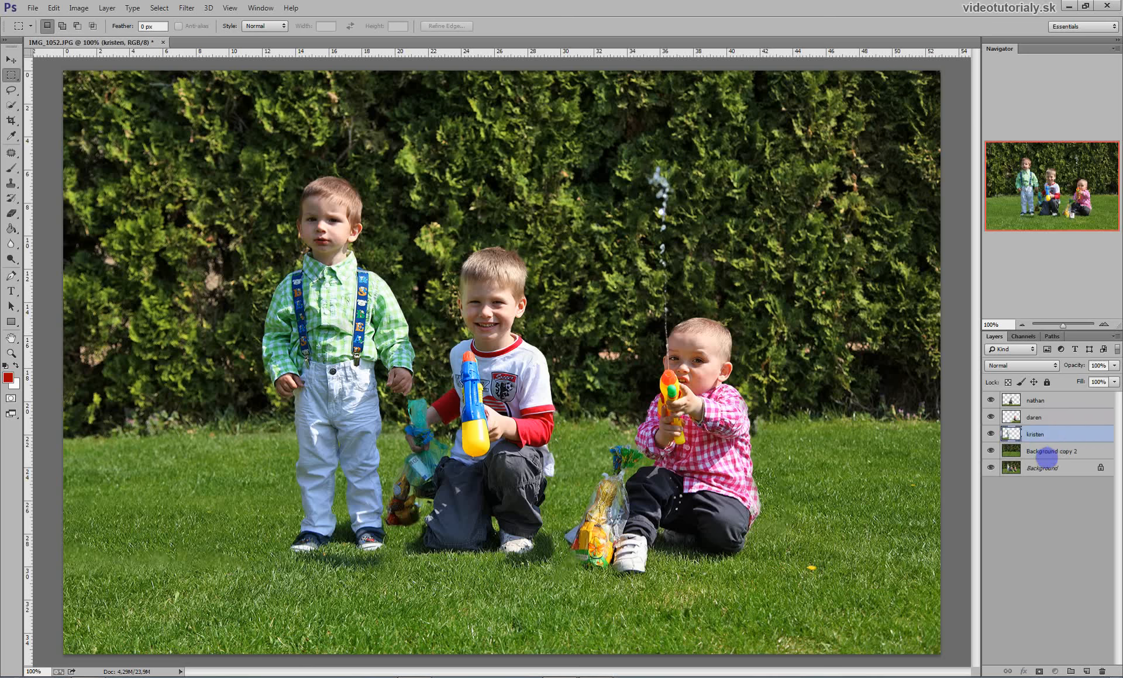
# Rename the Background copy 2 layer as pozadie and leave the original Background layer visible.
pyautogui.doubleClick(1042, 451)
pyautogui.write('poz')
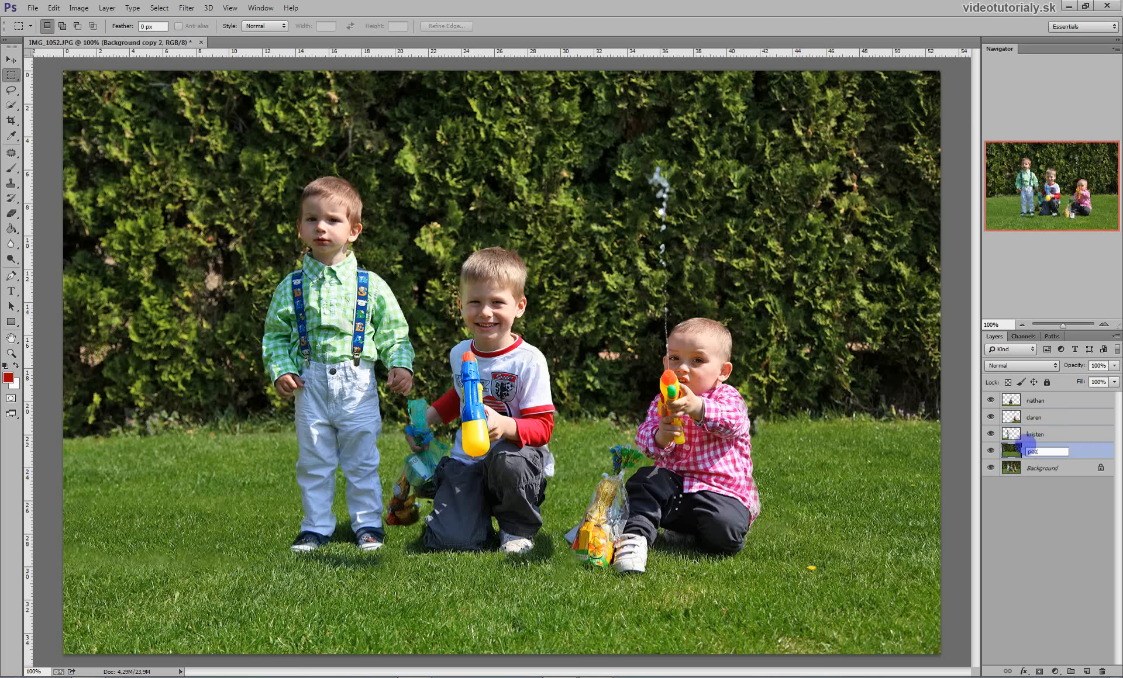
pyautogui.write('adie')
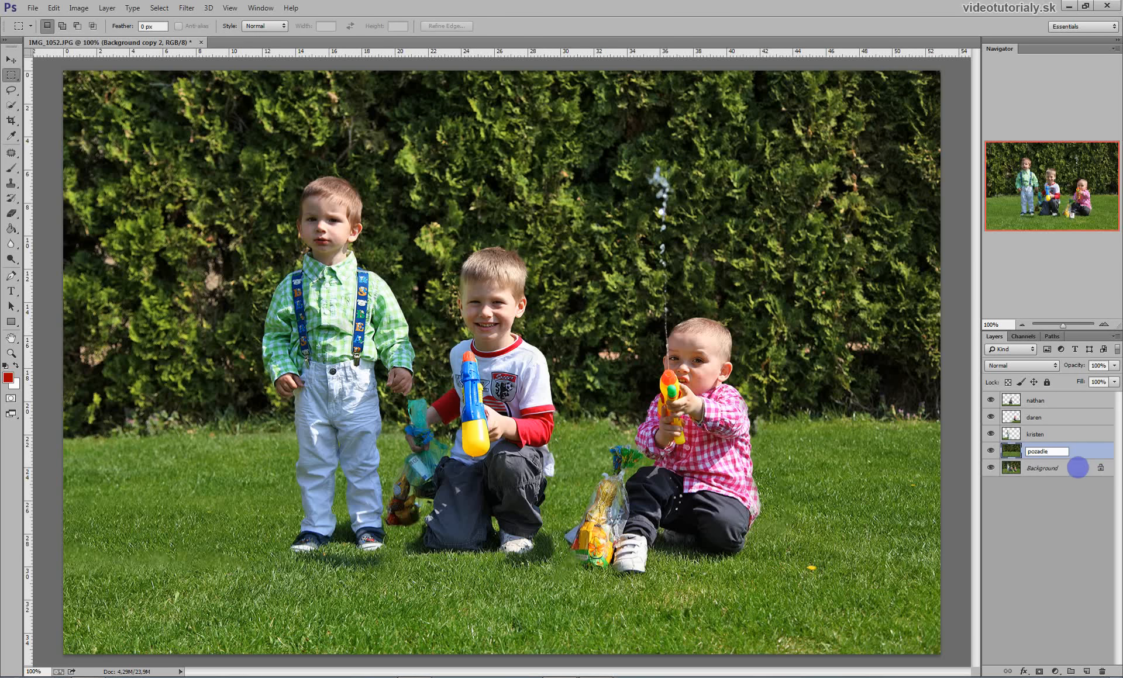
pyautogui.press('Return')
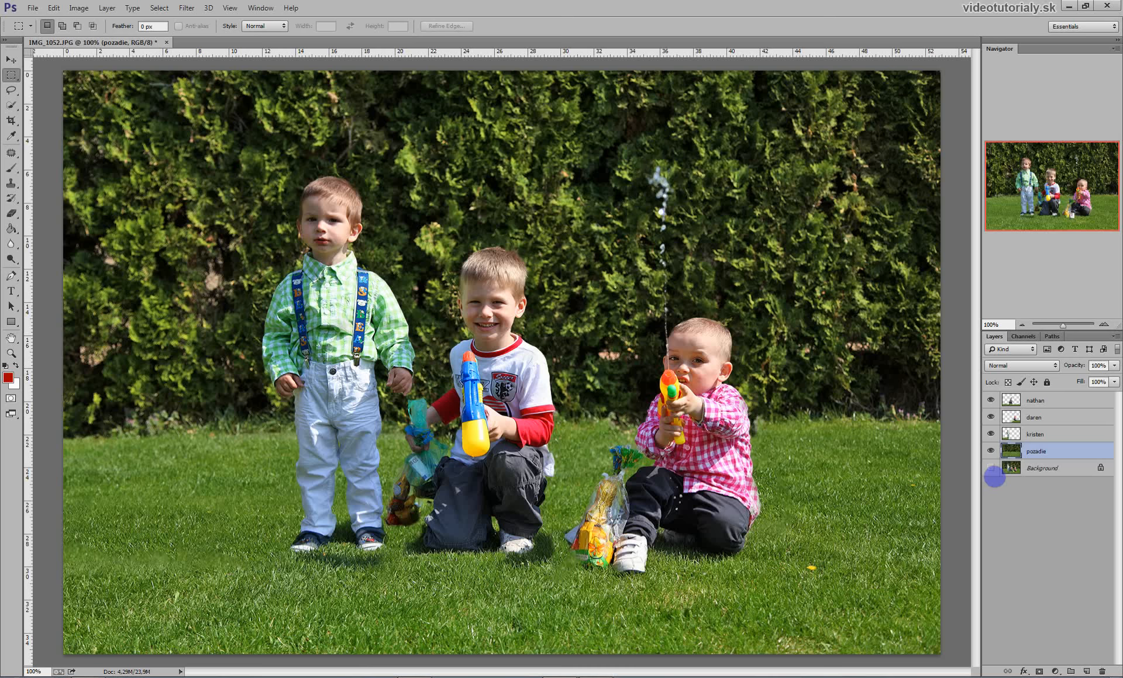
pyautogui.click(991, 469)
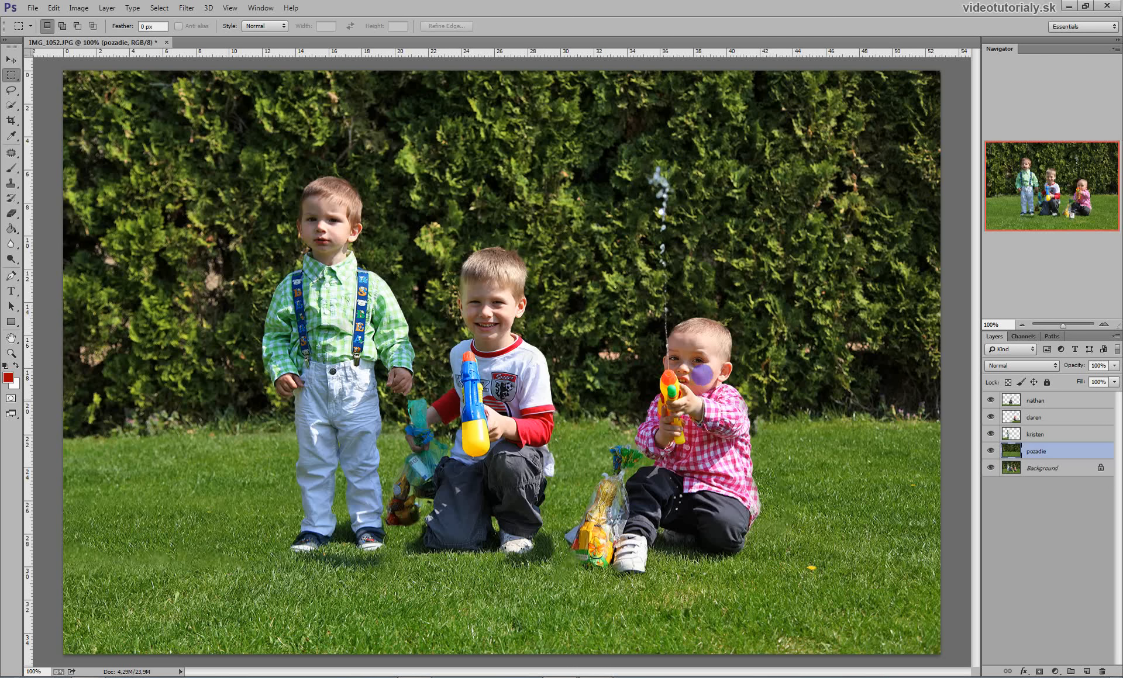
# Save the layered document as a Photoshop file named 2d3d in the 2d to 3d folder with Maximize Compatibility on.
pyautogui.hotkey('ctrl', 'shift', 's')
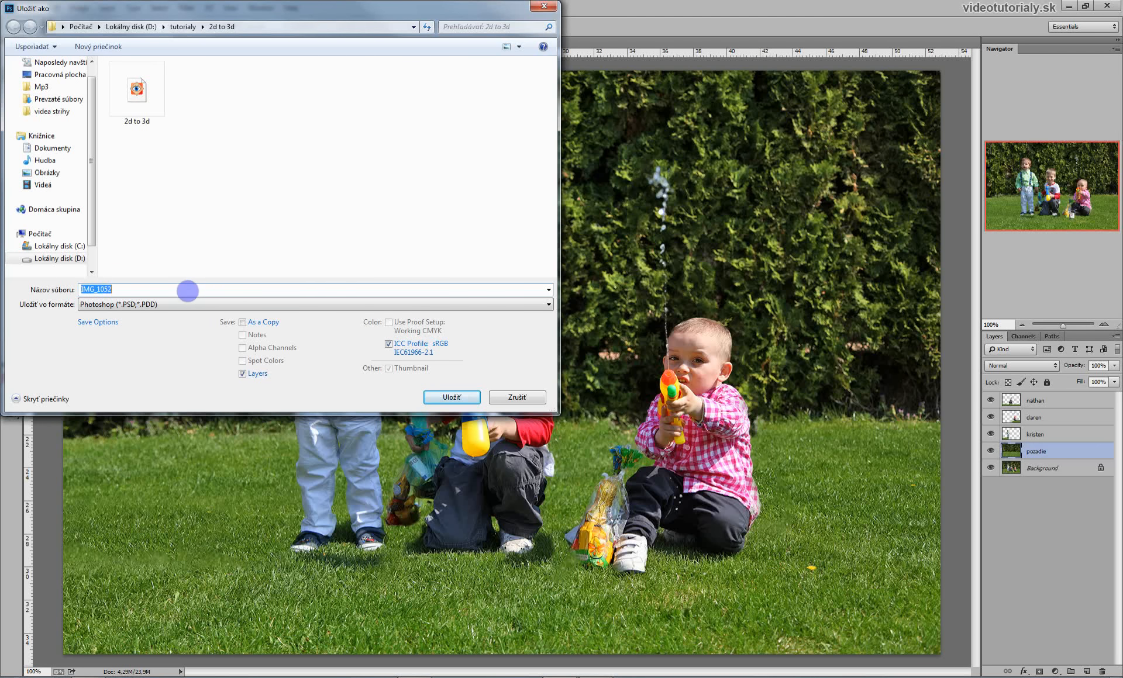
pyautogui.write('2d')
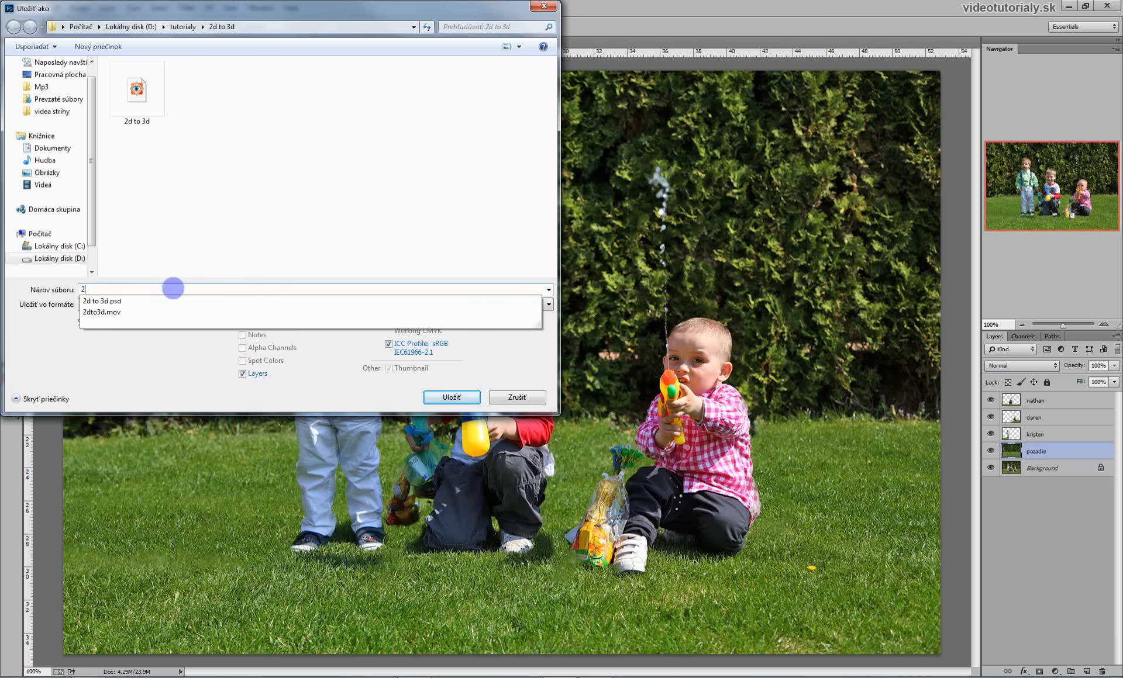
pyautogui.write('3d')
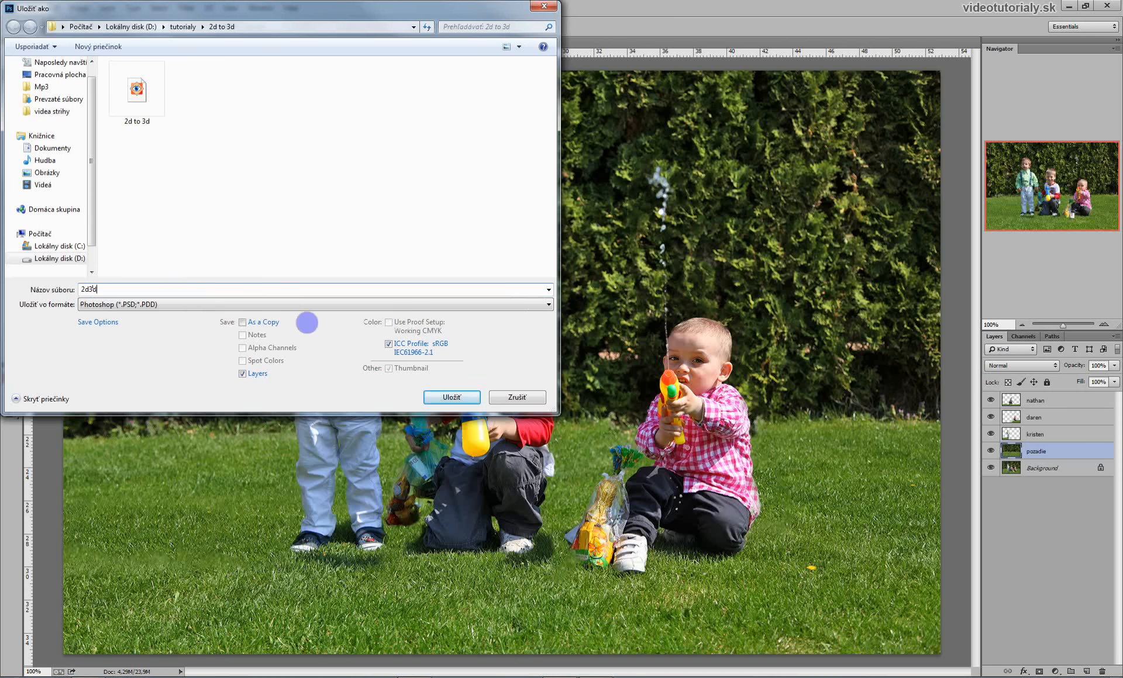
pyautogui.click(468, 403)
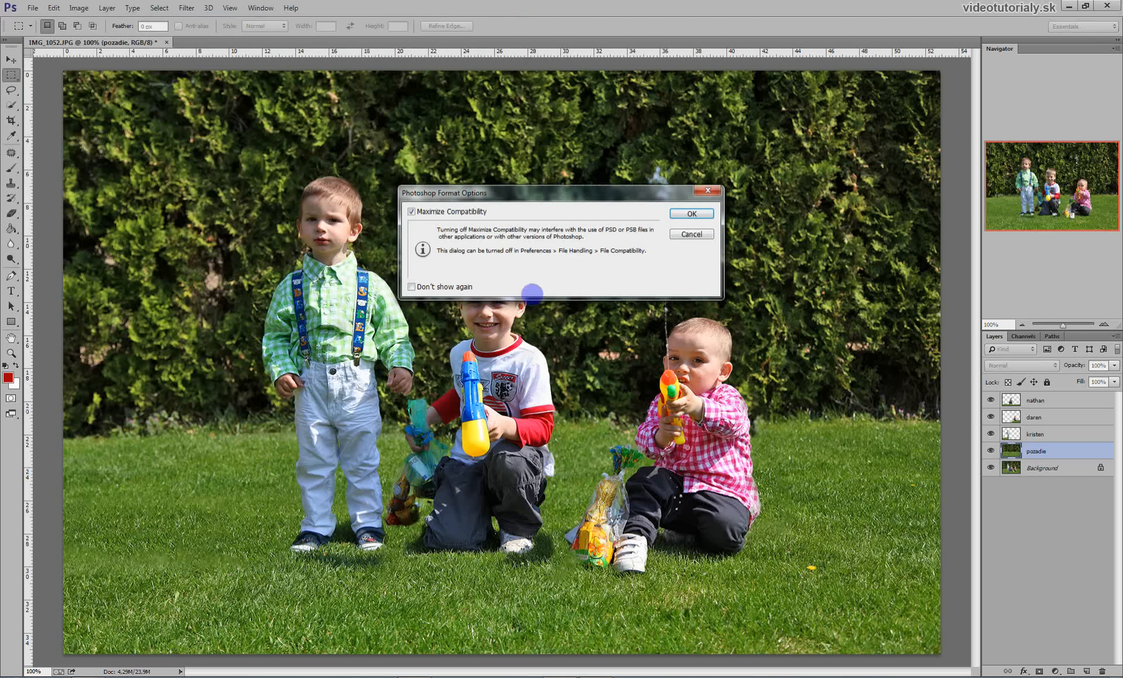
pyautogui.click(708, 216)
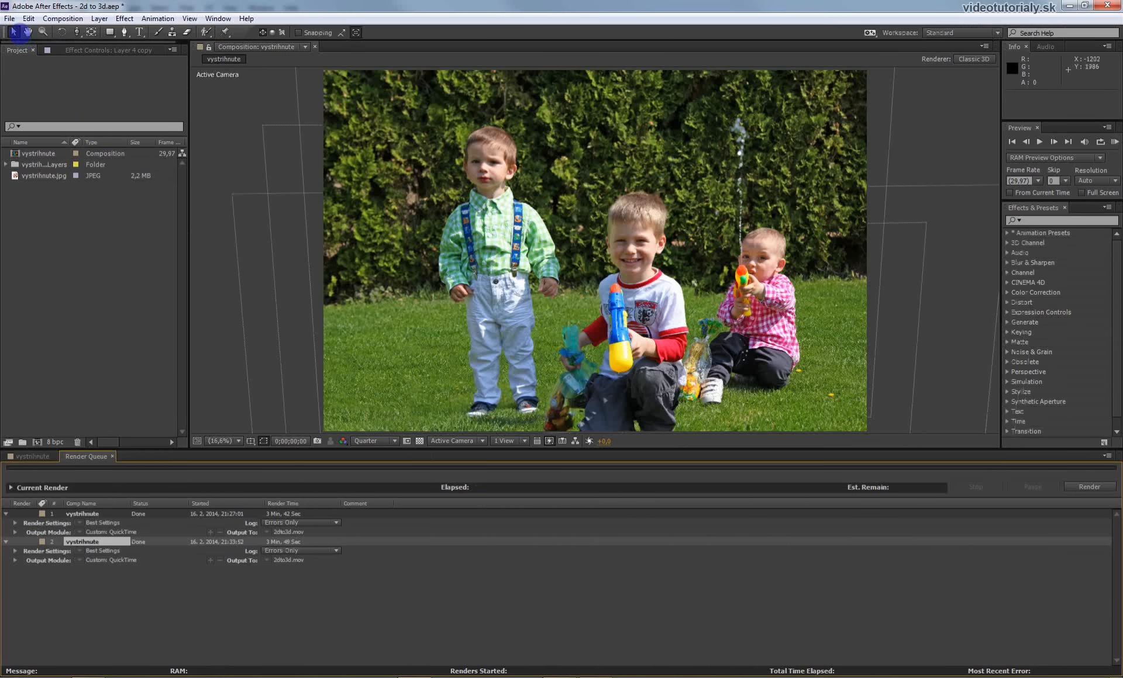
# Switch to After Effects, save the open 2d to 3d project and create a new empty project.
pyautogui.click(11, 18)
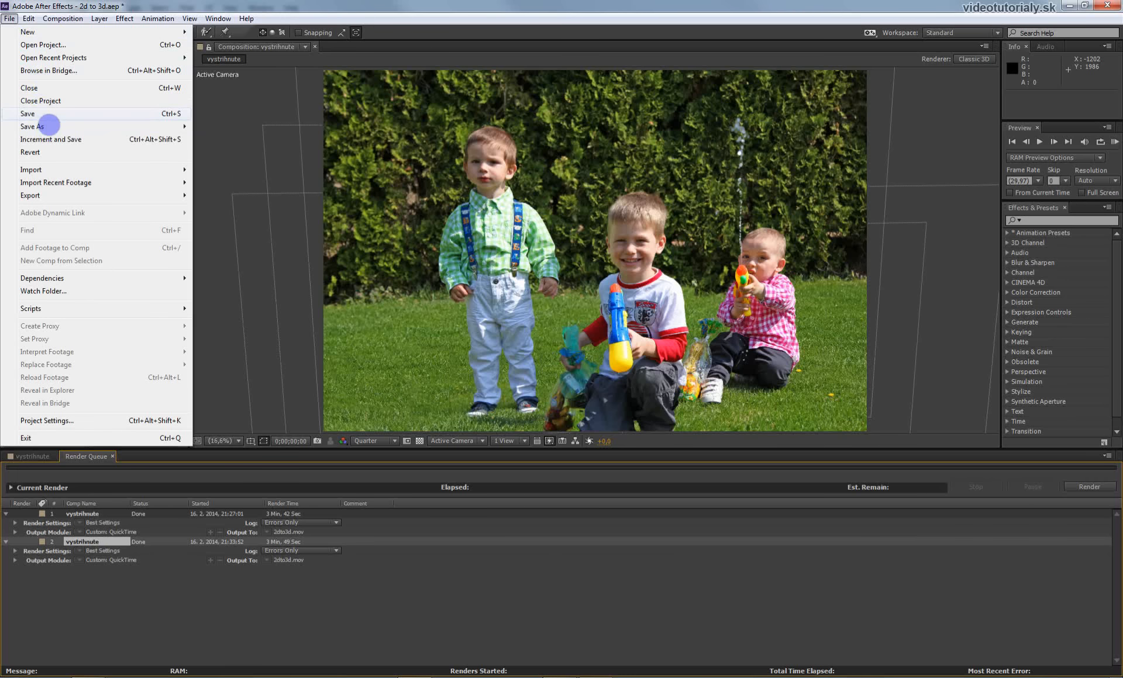
pyautogui.click(49, 117)
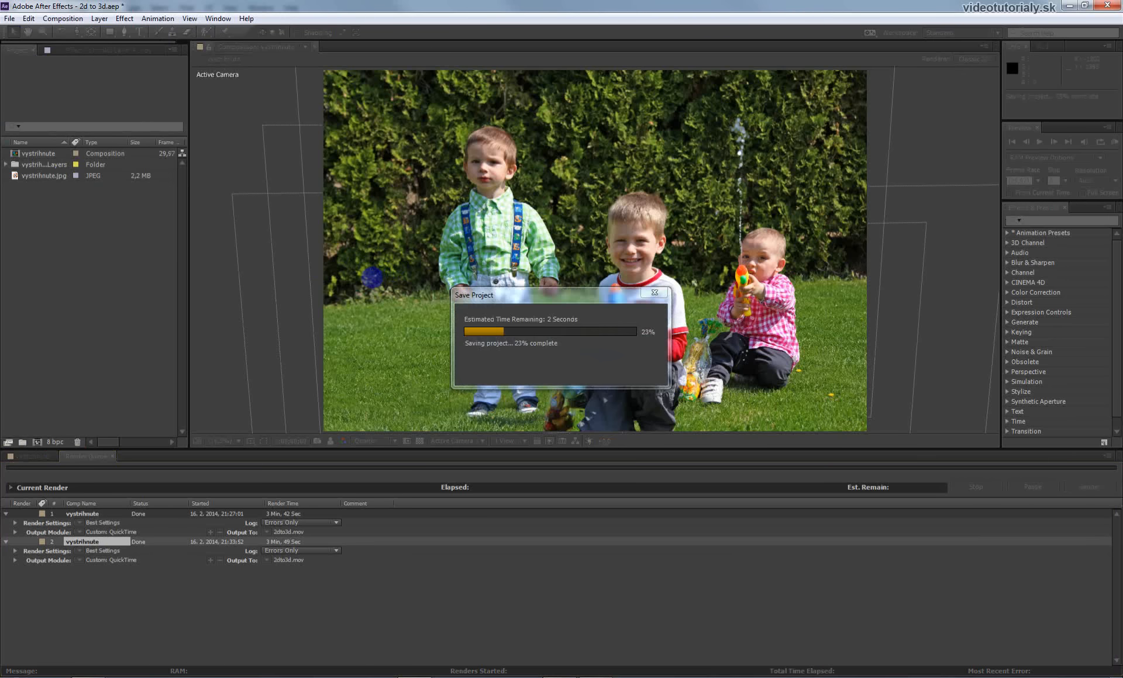
pyautogui.click(9, 18)
pyautogui.moveTo(87, 33)
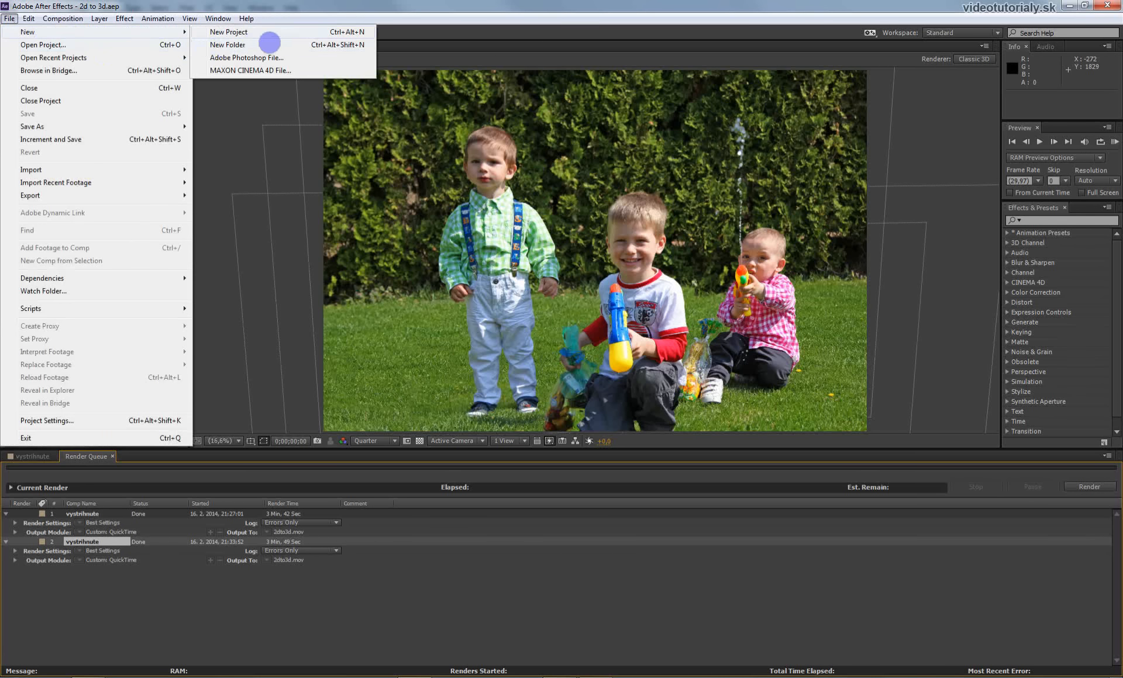
pyautogui.click(265, 34)
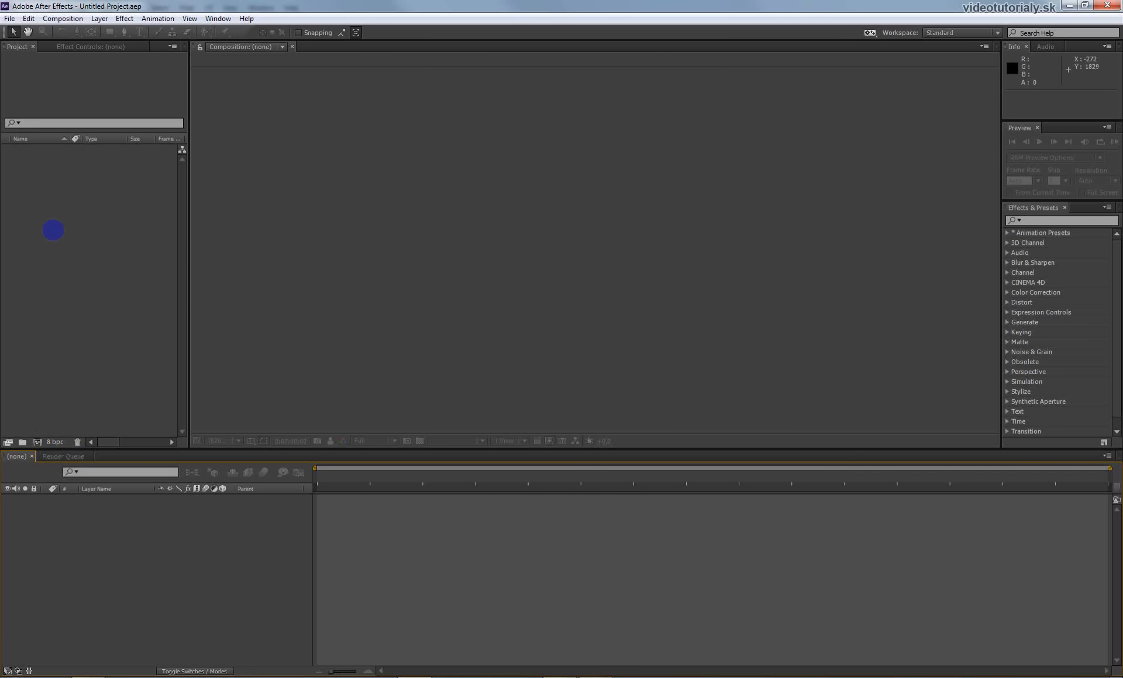
# Import the 2d3d Photoshop file as Composition - Retain Layer Sizes with Editable Layer Styles.
pyautogui.click(23, 59)
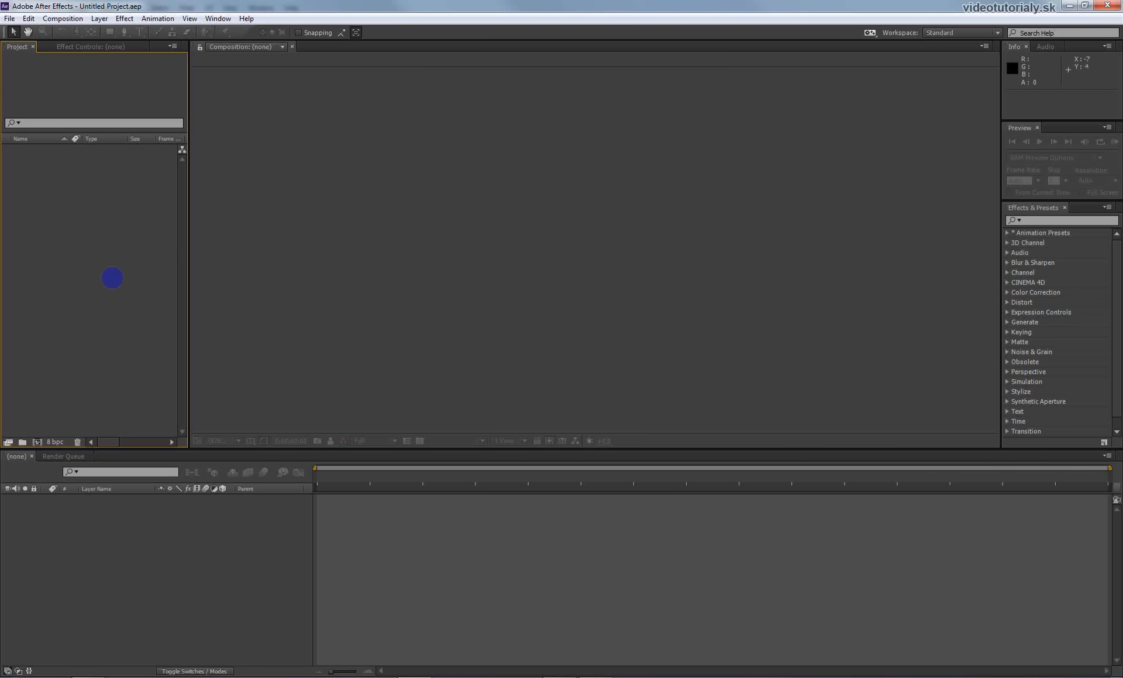
pyautogui.doubleClick(110, 271)
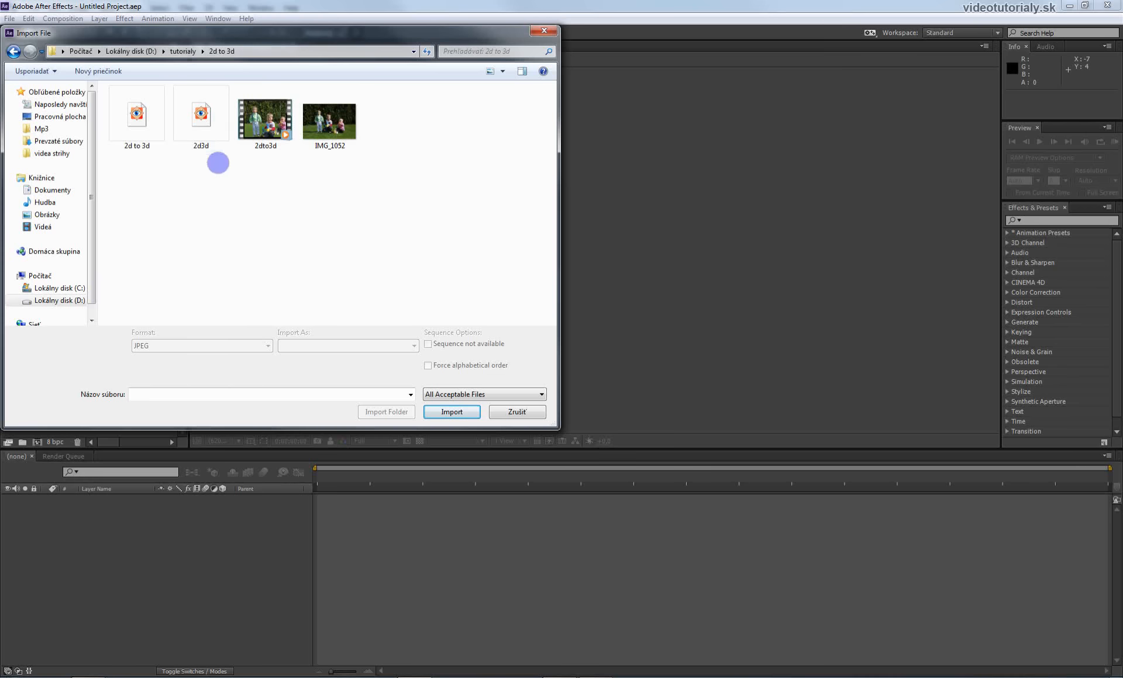
pyautogui.click(220, 128)
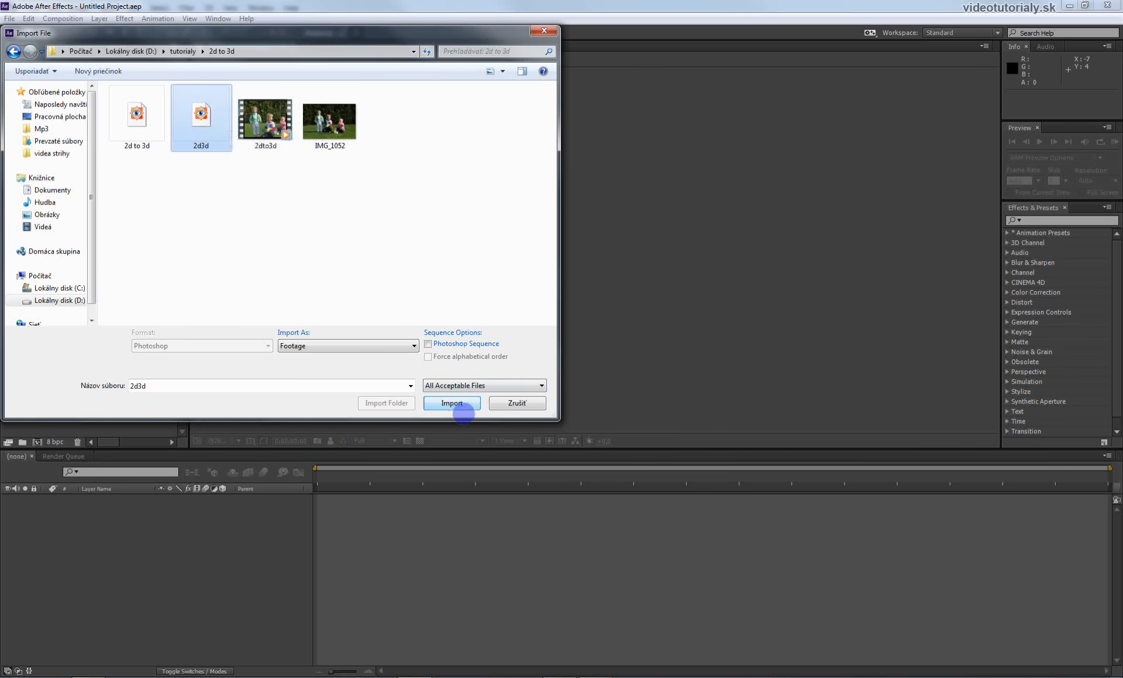
pyautogui.click(457, 405)
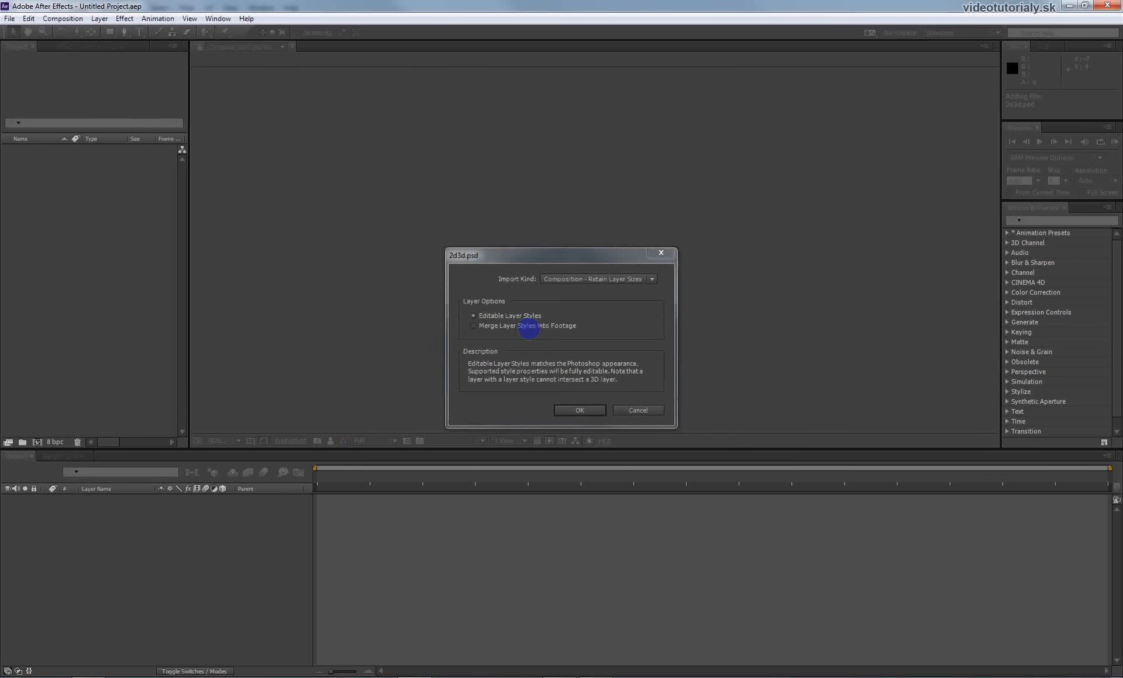
pyautogui.click(653, 270)
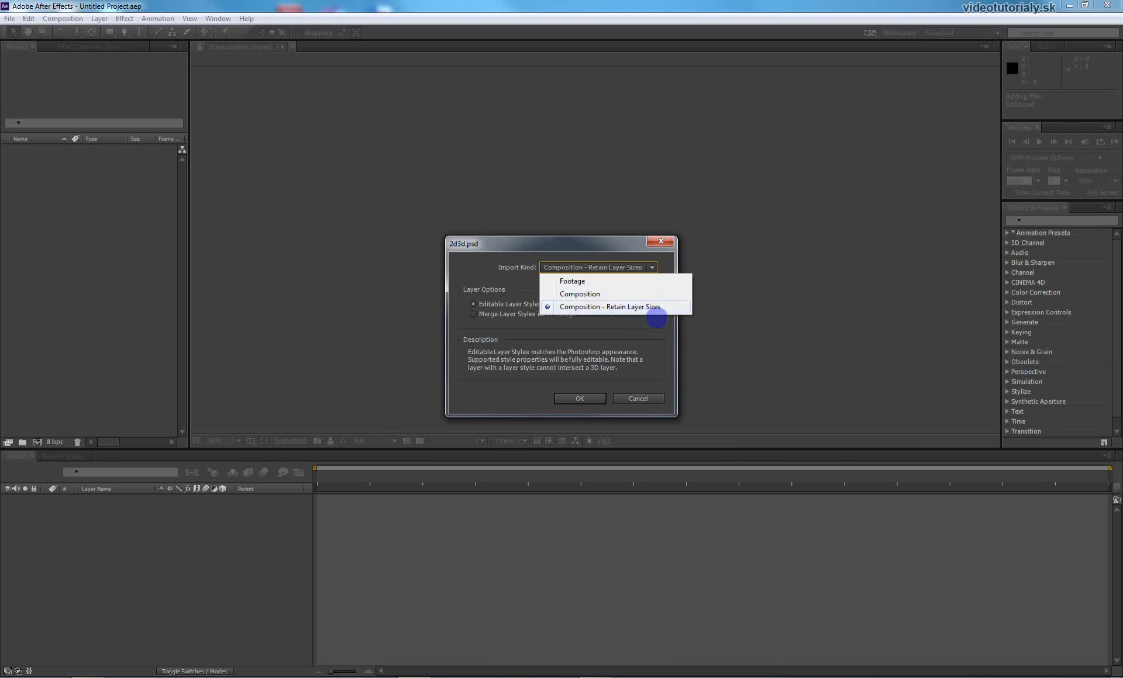
pyautogui.click(640, 270)
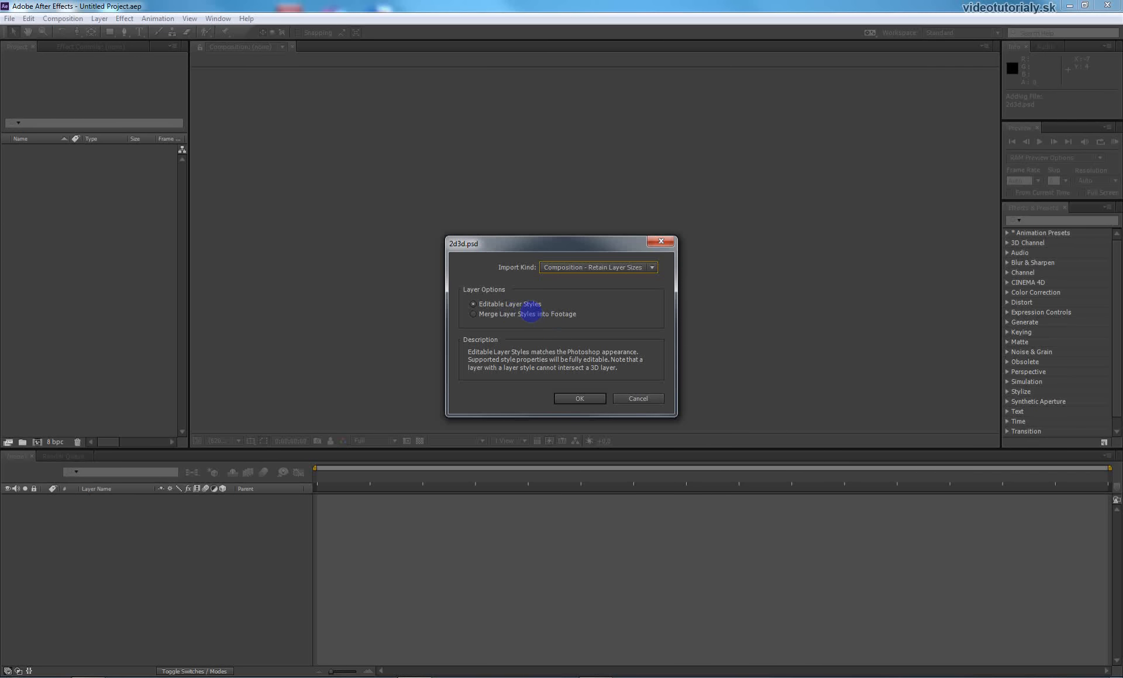
pyautogui.click(602, 403)
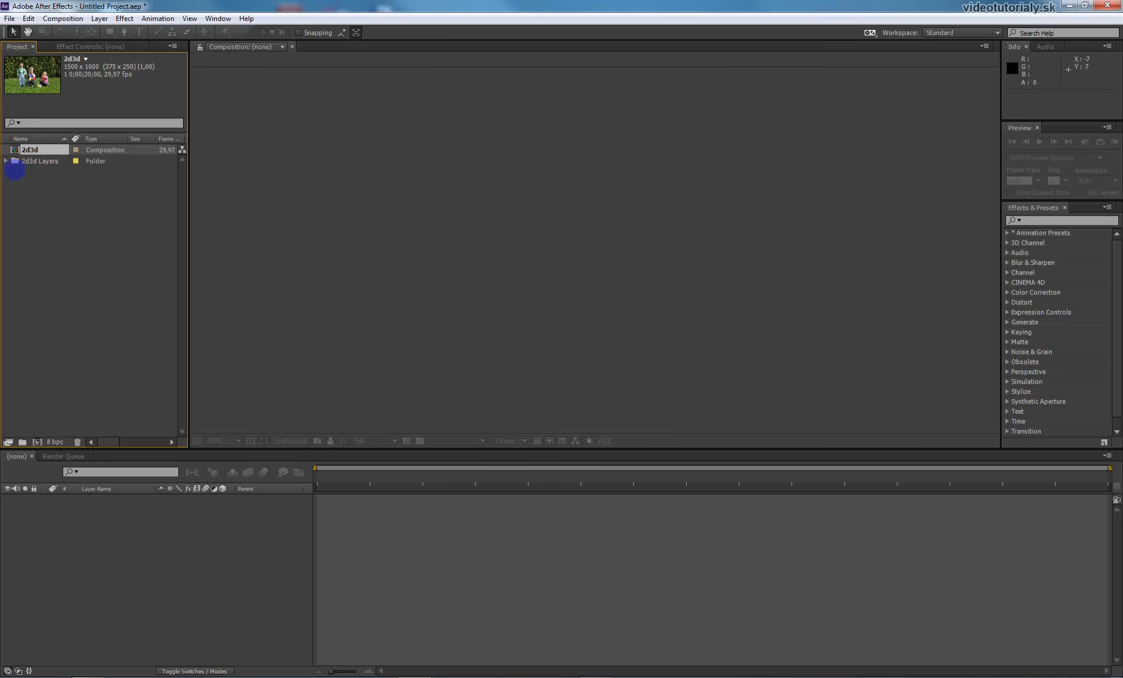
# Examine the individual imported footage items in the 2d3d Layers folder.
pyautogui.click(7, 162)
pyautogui.click(54, 173)
pyautogui.click(51, 183)
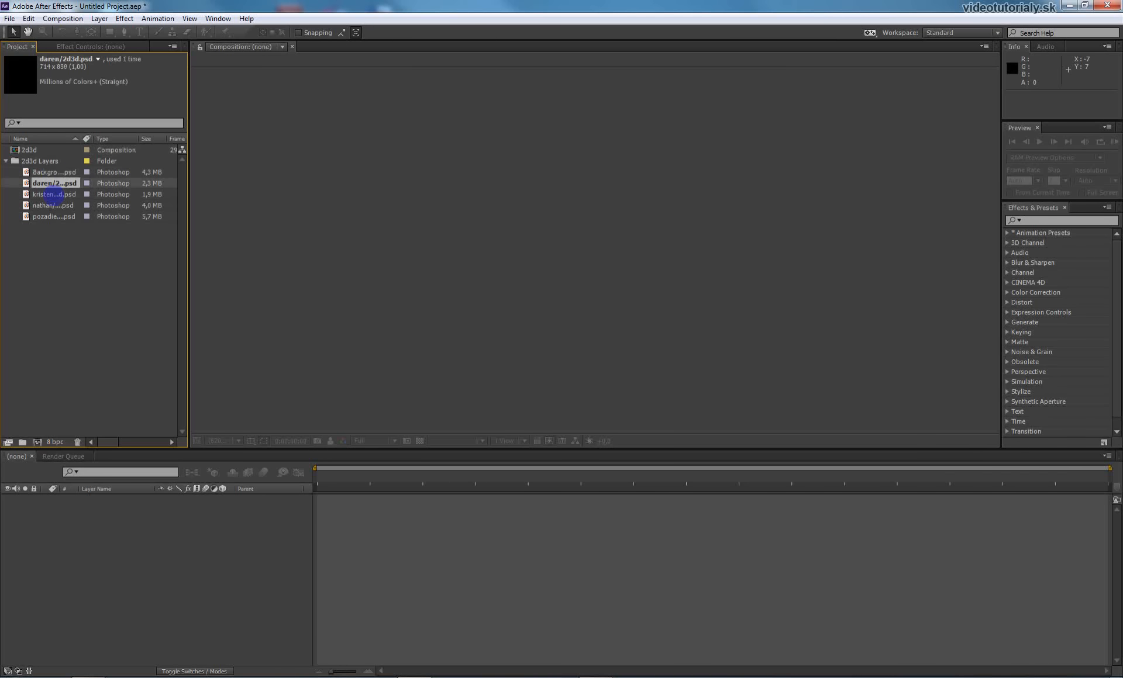
pyautogui.press('Down')
pyautogui.press('Down')
pyautogui.press('Down')
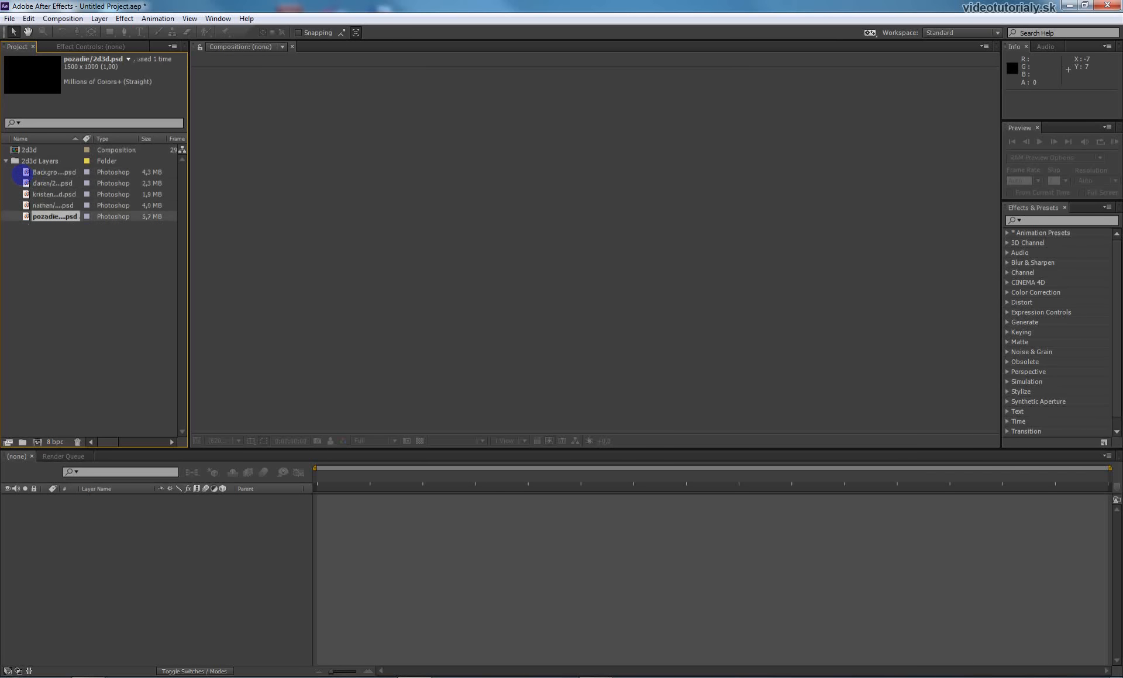
pyautogui.click(6, 162)
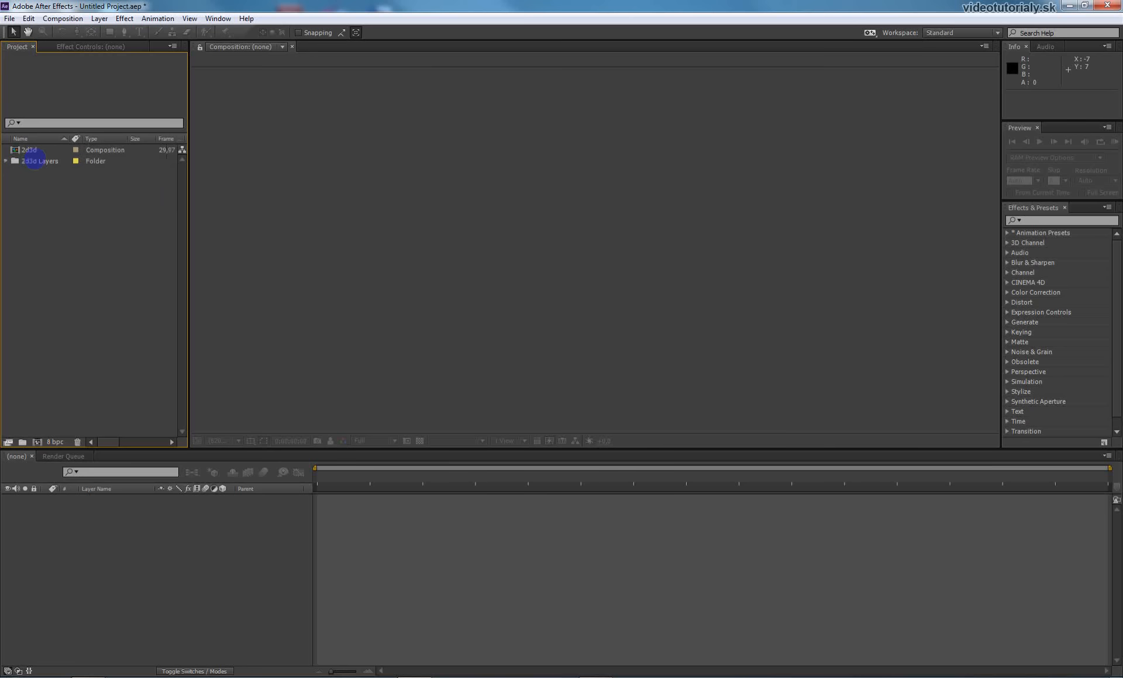
# Open the 2d3d composition and set its preview resolution to Full.
pyautogui.doubleClick(26, 154)
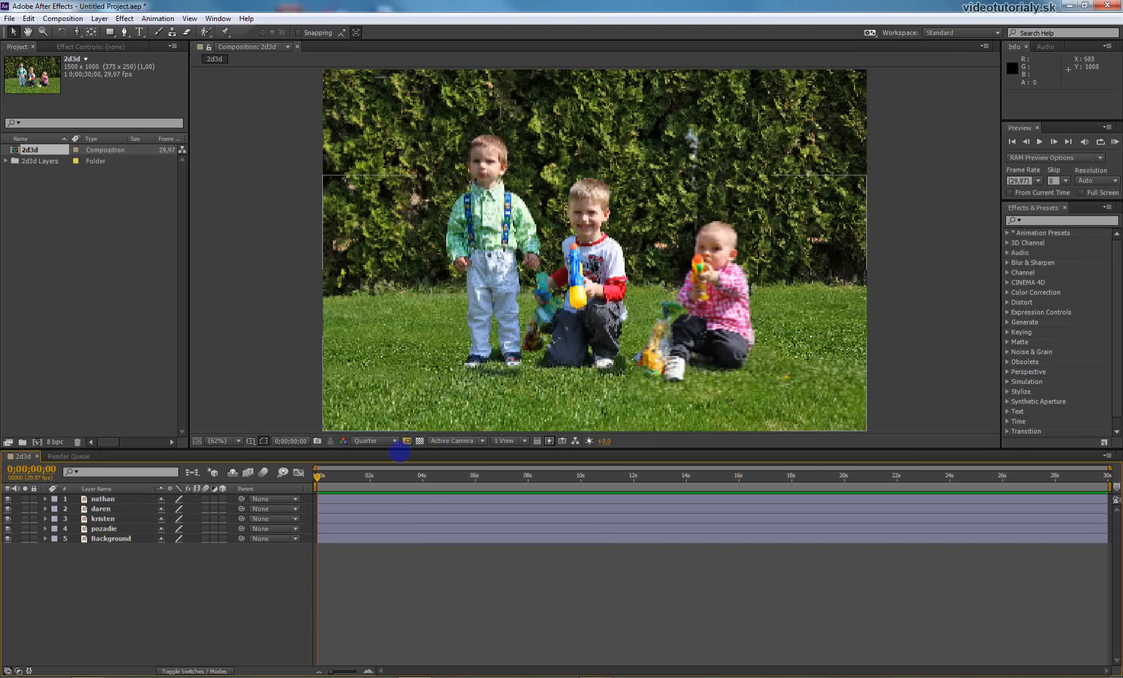
pyautogui.click(394, 441)
pyautogui.click(388, 469)
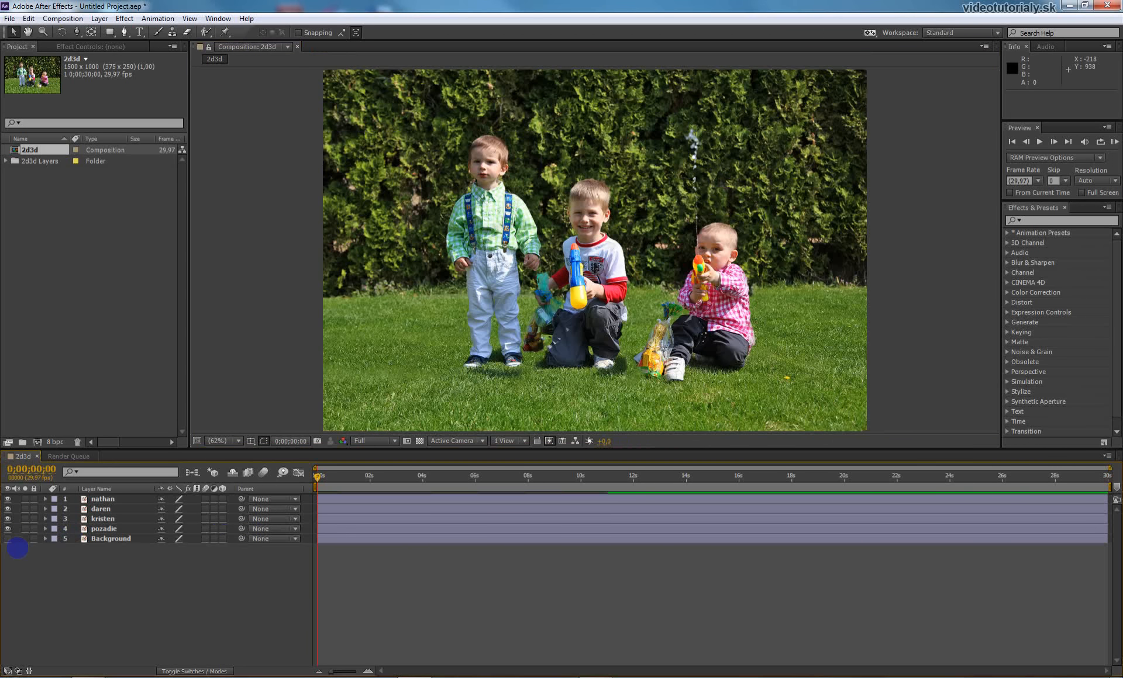
# Check the original Background layer's visibility and delete that layer from the 2d3d composition.
pyautogui.click(8, 538)
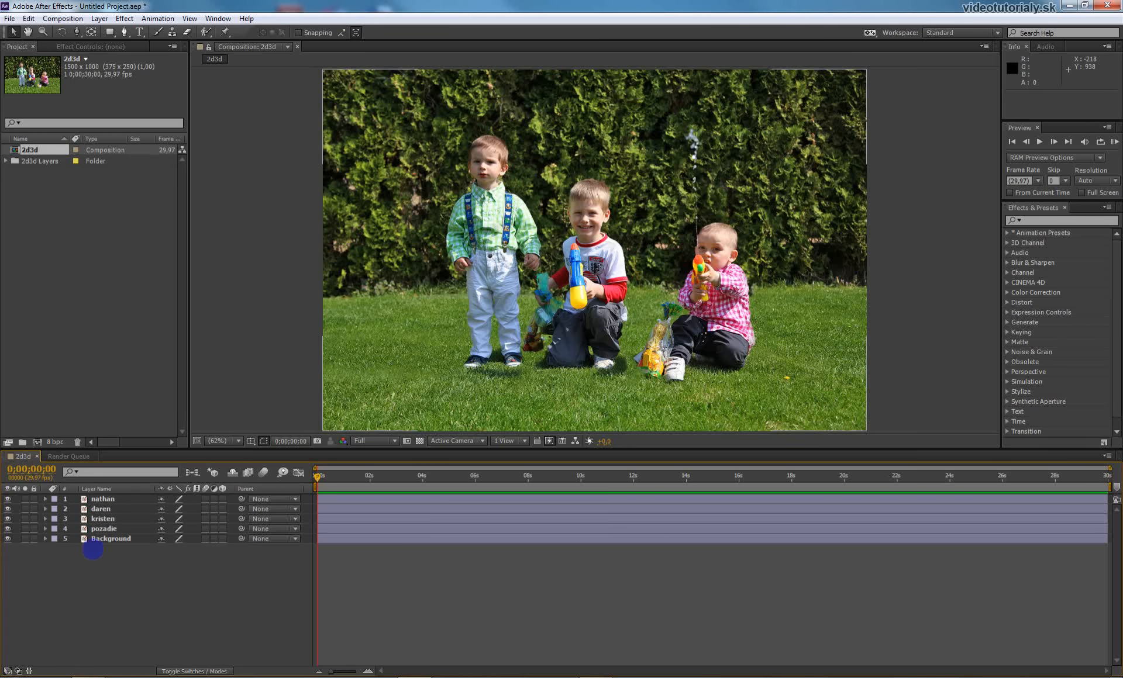
pyautogui.click(111, 539)
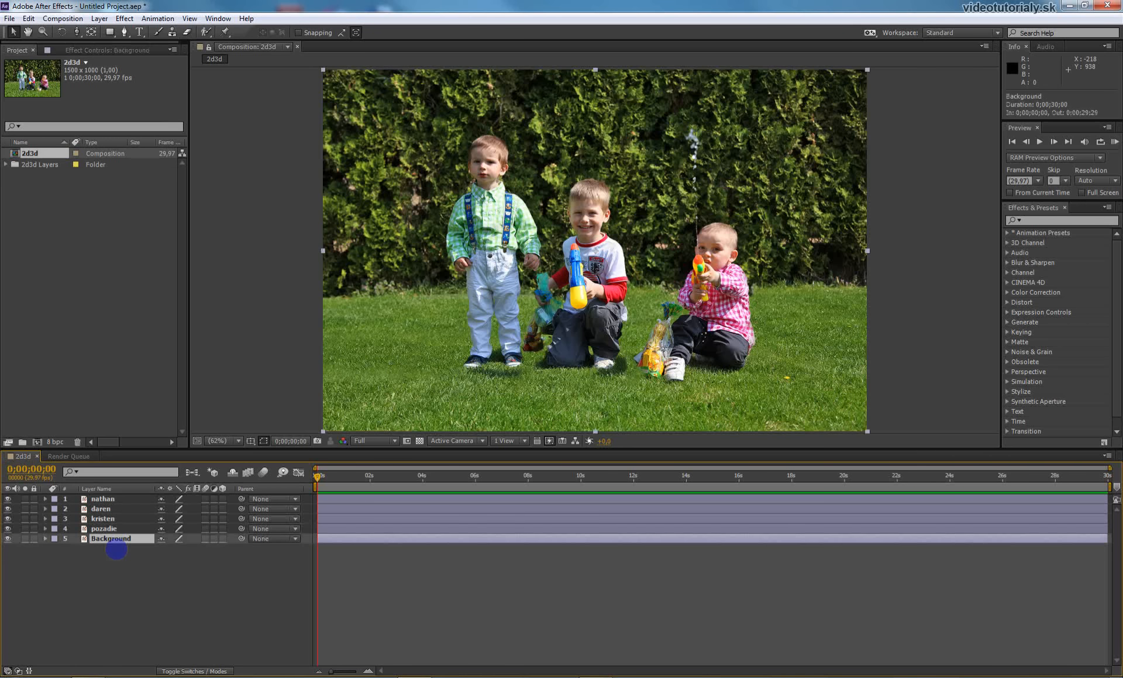
pyautogui.press('Delete')
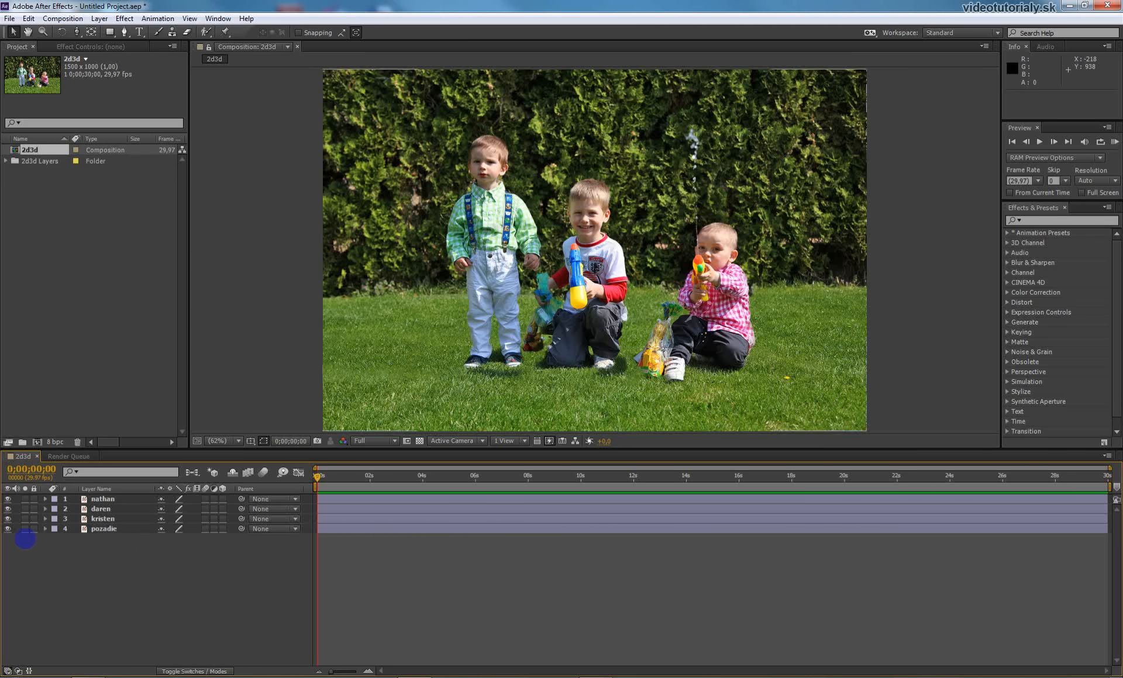
# Toggle the visibility of the pozadie layer and the boys' layers to check what each one contains.
pyautogui.click(8, 529)
pyautogui.click(8, 530)
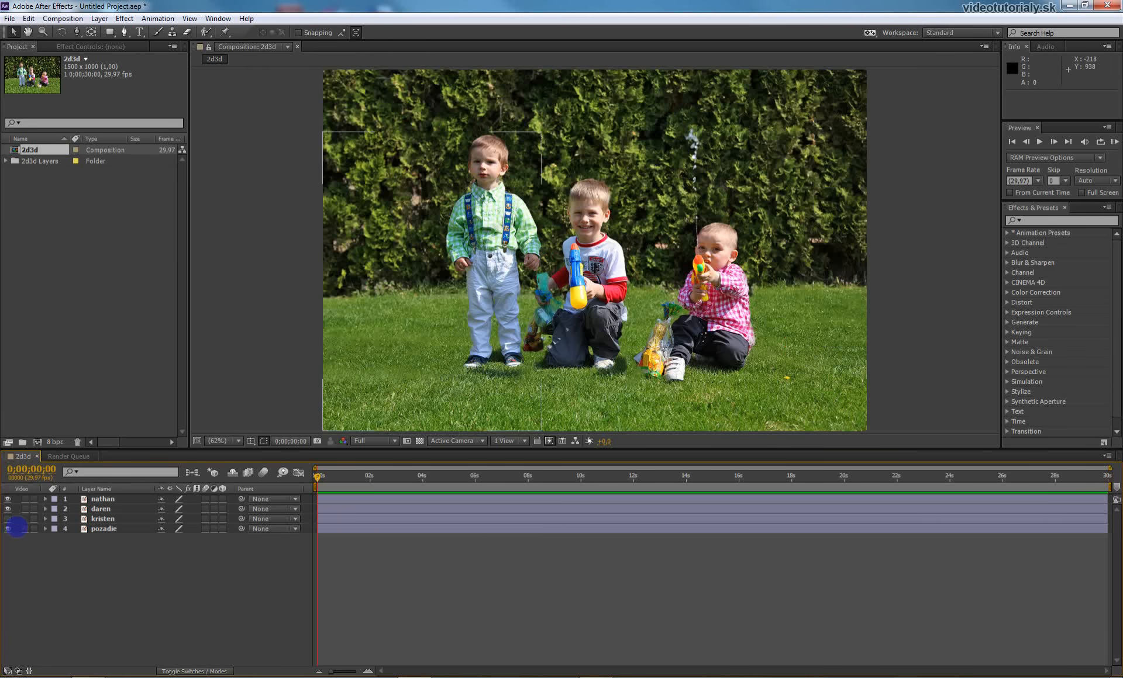
pyautogui.click(8, 518)
pyautogui.click(9, 518)
pyautogui.click(8, 518)
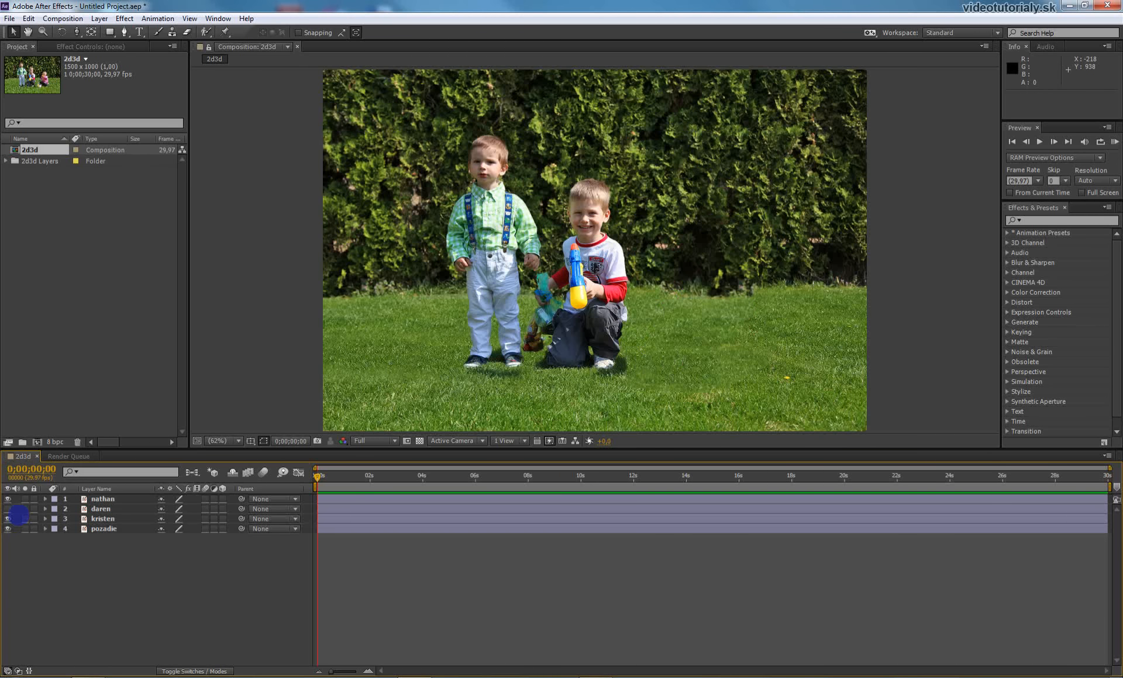
pyautogui.click(8, 519)
pyautogui.click(9, 509)
pyautogui.click(9, 508)
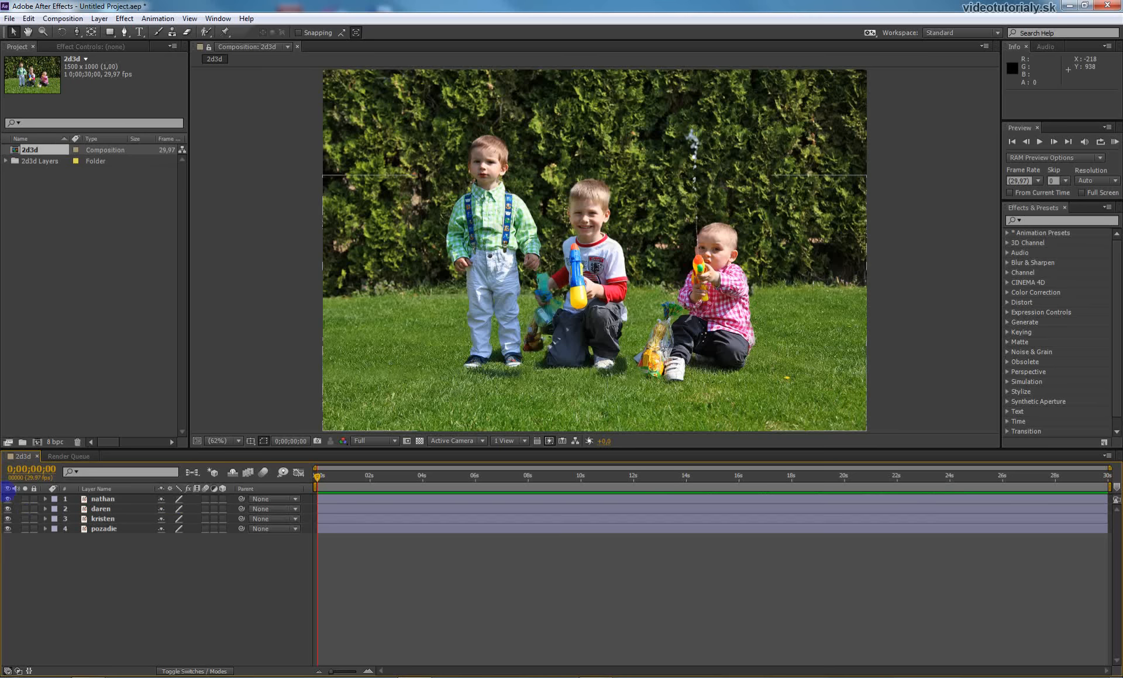
# Turn all four layers of the composition into 3D layers.
pyautogui.moveTo(139, 571); pyautogui.dragTo(131, 509)
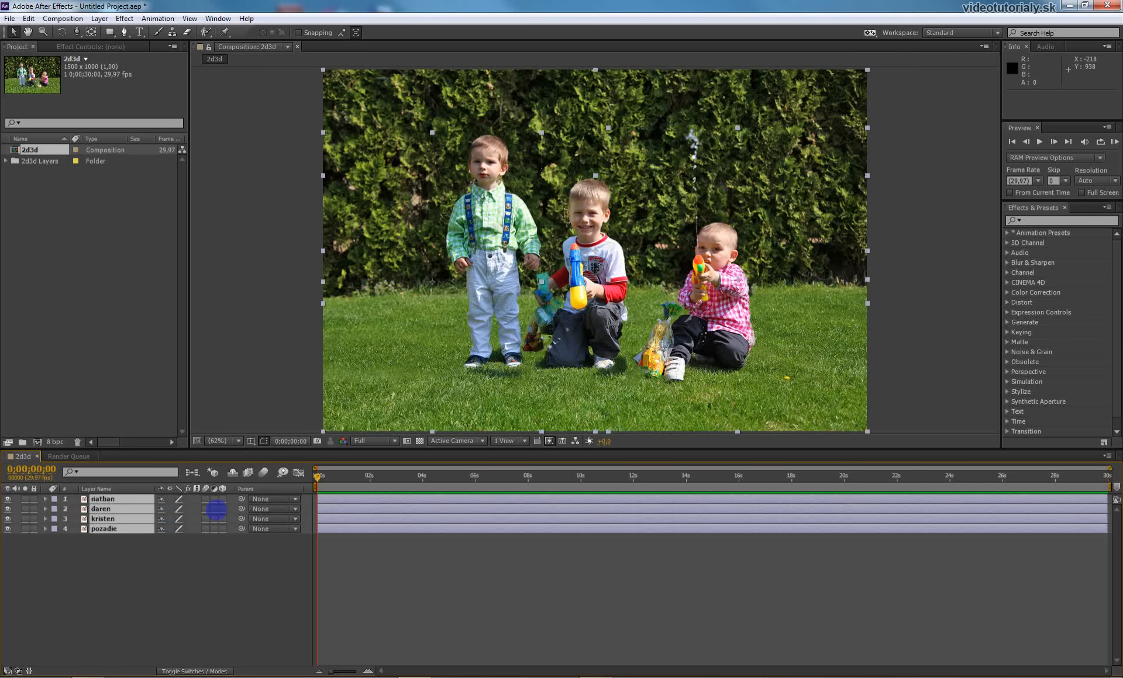
pyautogui.click(222, 509)
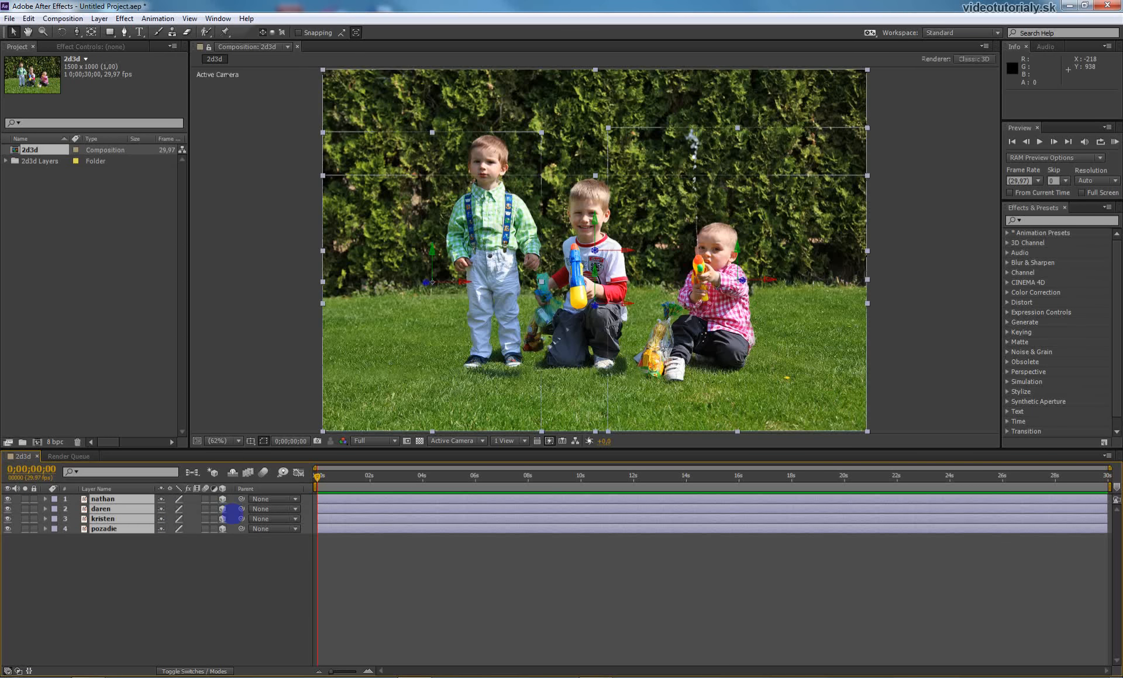
pyautogui.click(289, 354)
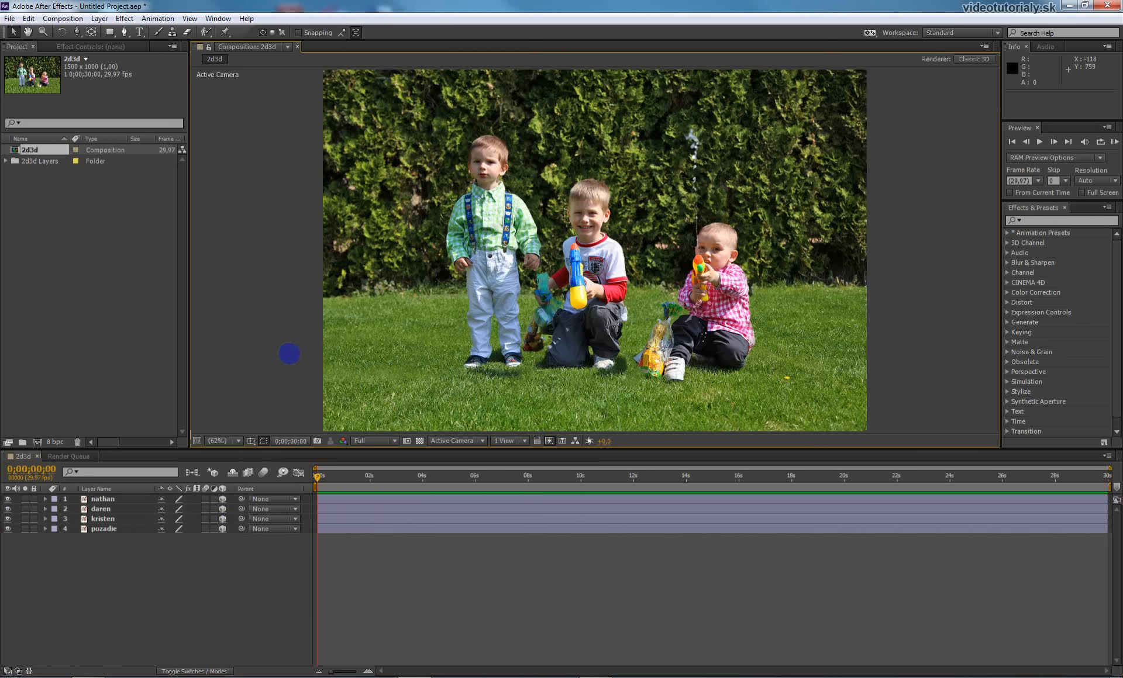
# Add a Two-Node Camera named Camera 1 with the 50mm preset to the composition.
pyautogui.rightClick(129, 559)
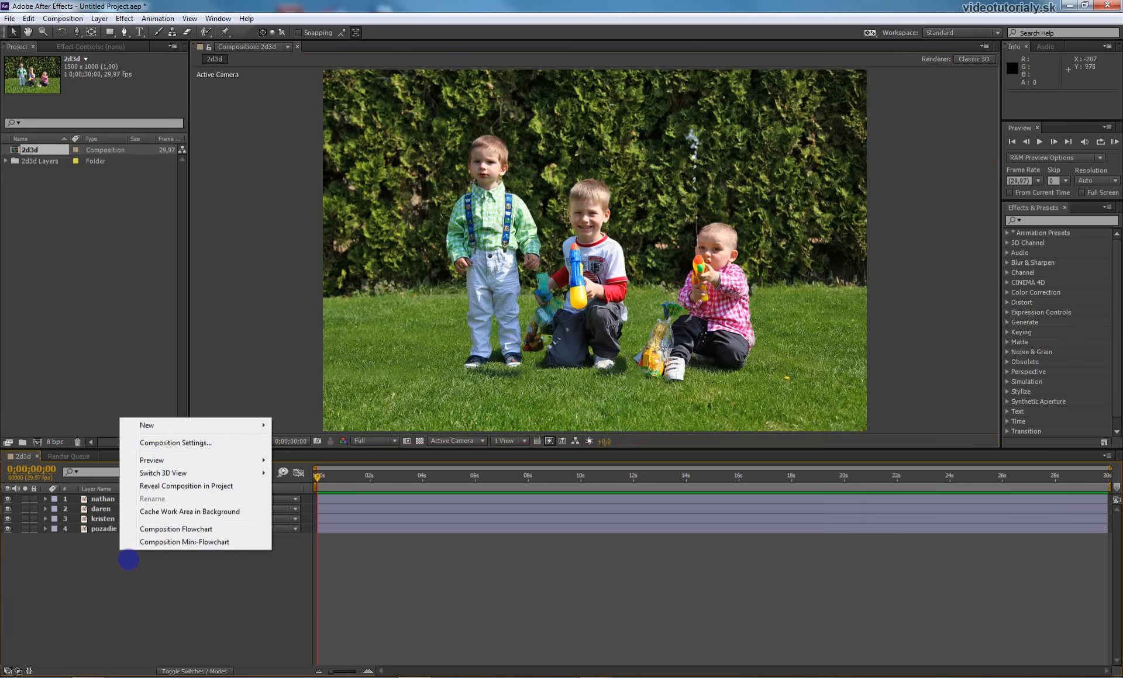
pyautogui.moveTo(165, 425)
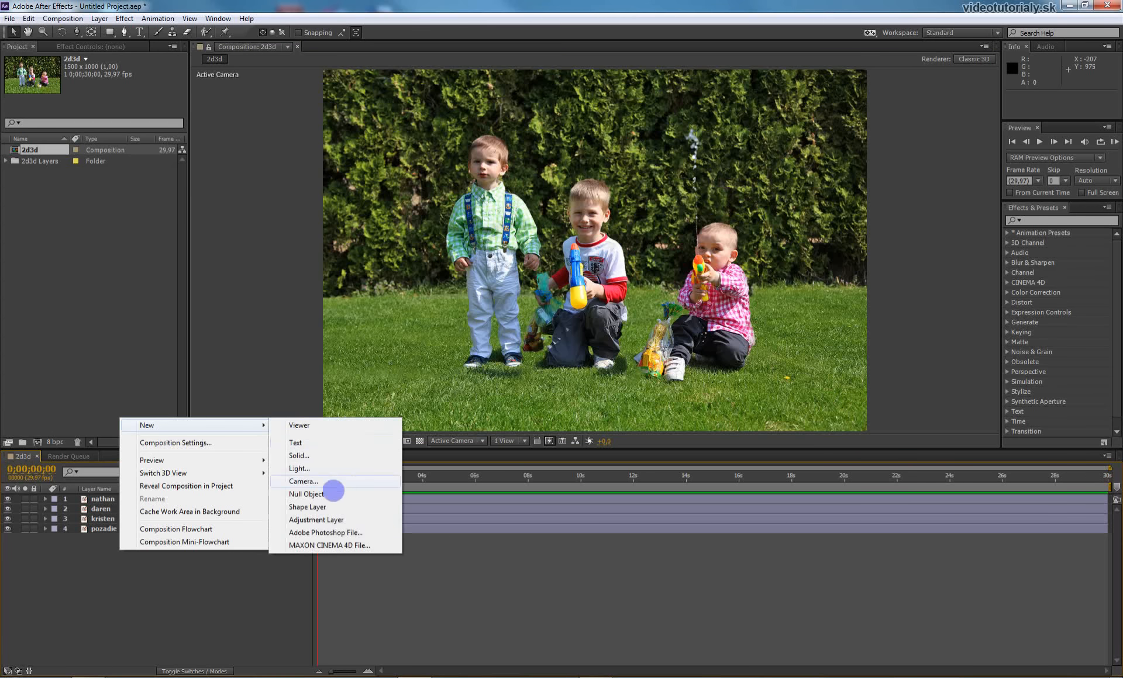
pyautogui.click(322, 485)
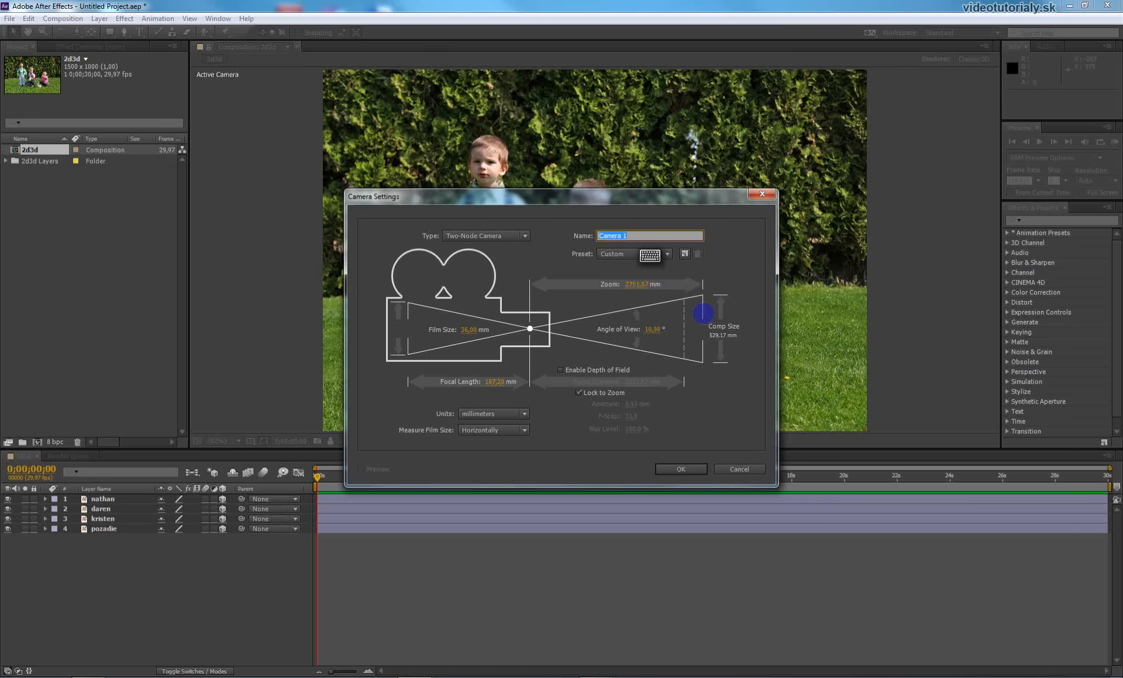
pyautogui.click(666, 254)
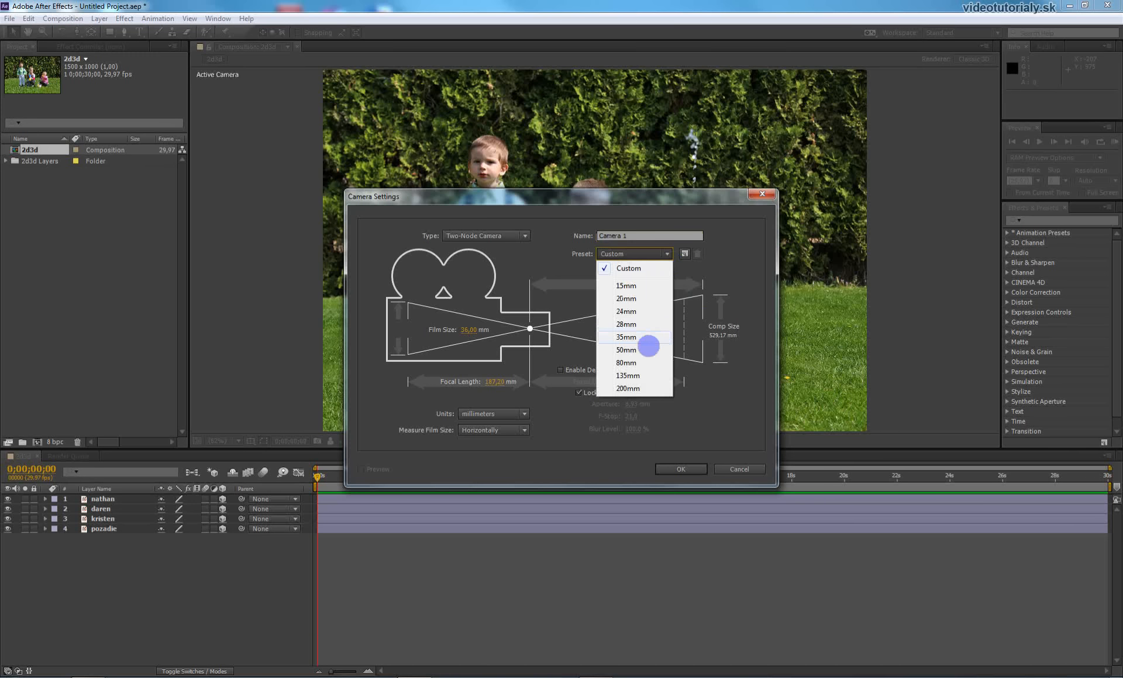
pyautogui.click(636, 353)
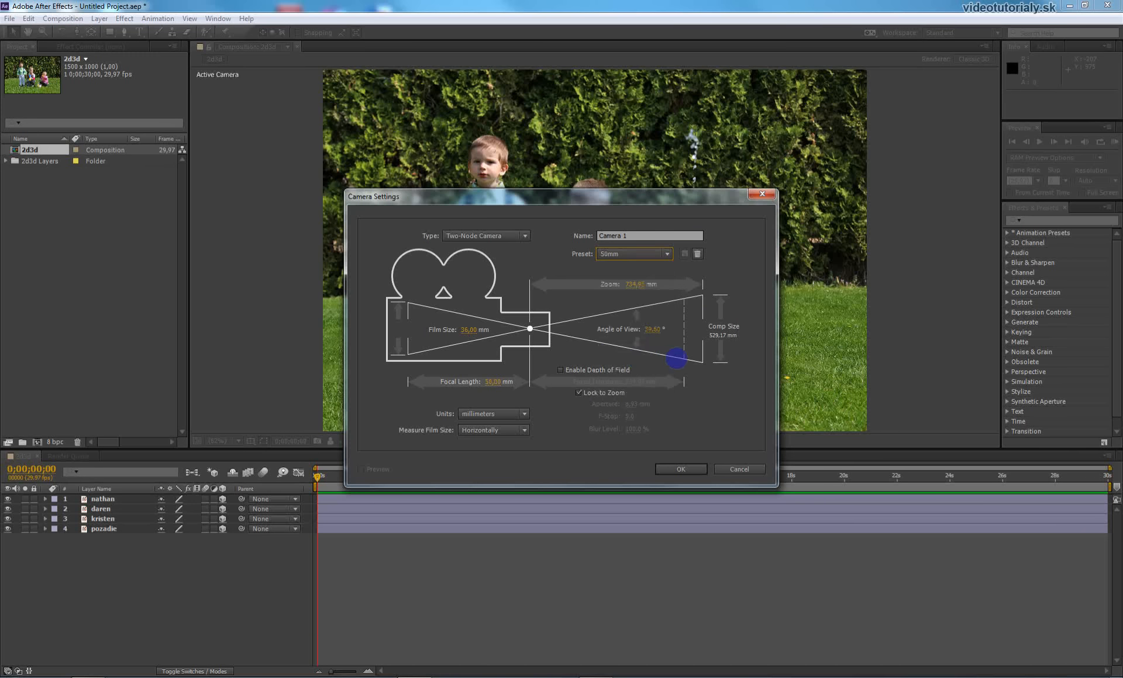
pyautogui.click(692, 473)
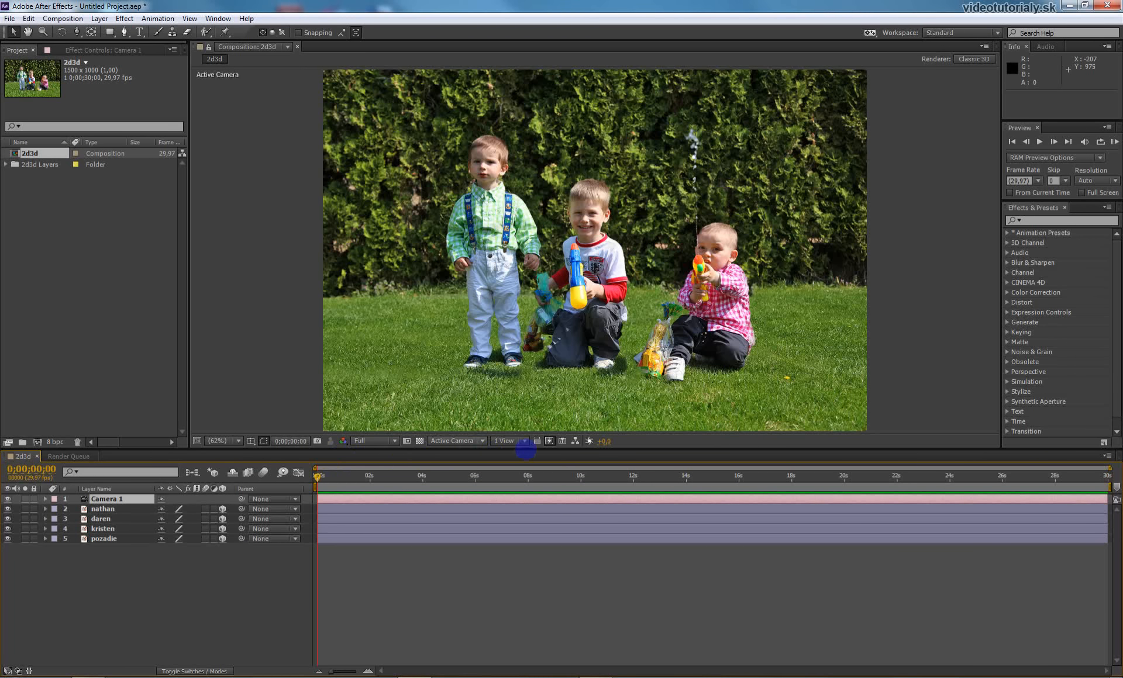
# Set the composition viewer to 2 Views - Horizontal and enlarge the Top view to 20% around the camera.
pyautogui.click(525, 441)
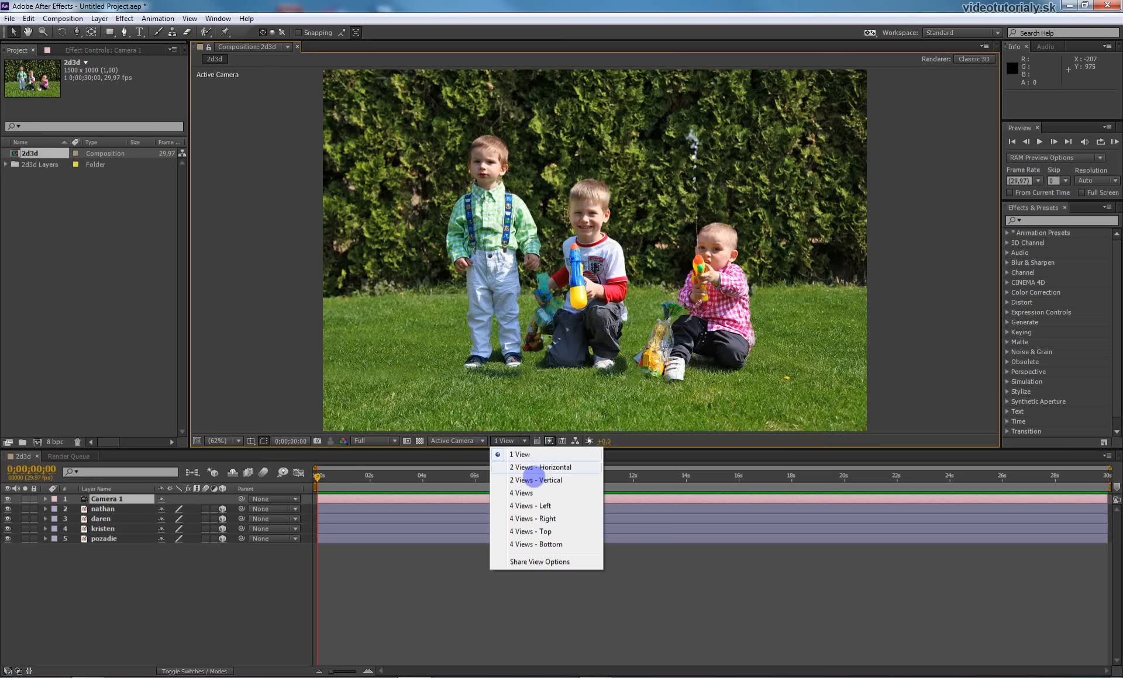
pyautogui.click(534, 468)
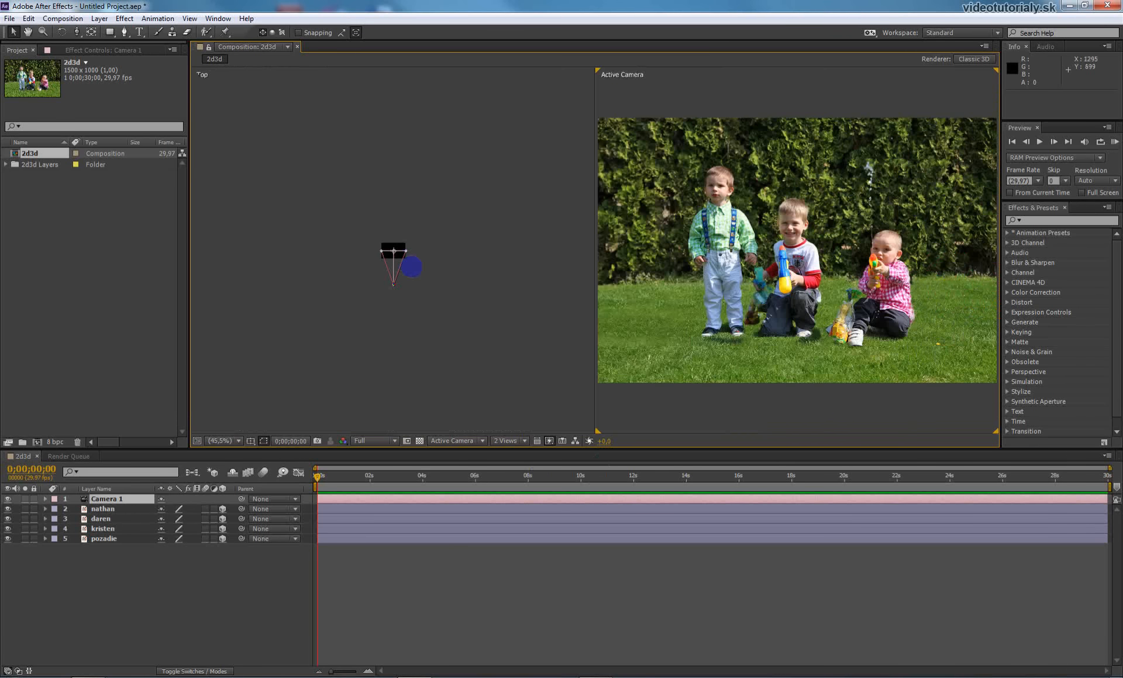
pyautogui.scroll(5, 411, 267)
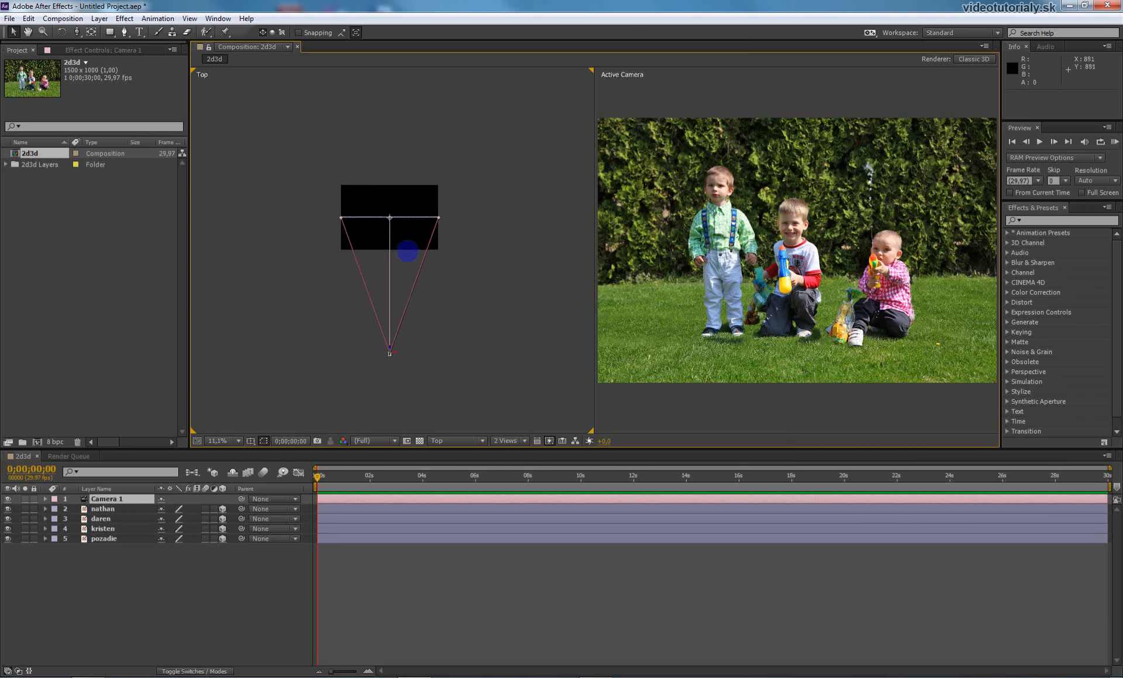
pyautogui.scroll(4, 408, 251)
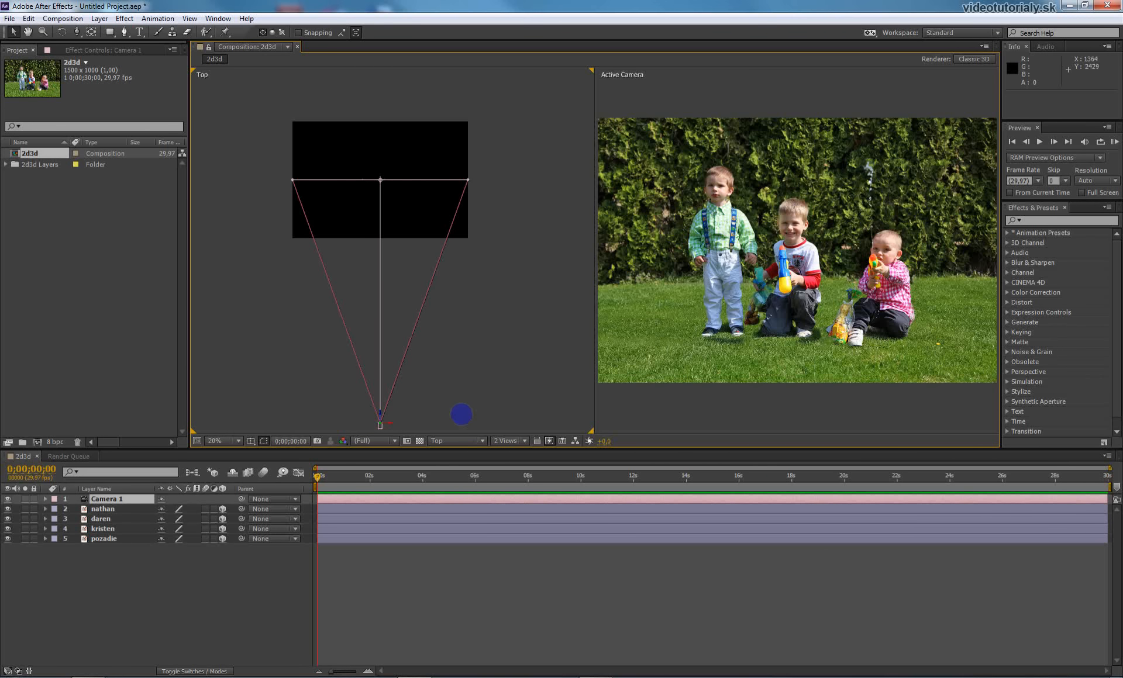
# In the Top view, move the pozadie layer back to about Z 545 and the standing boy's layer back to about Z 220.
pyautogui.click(105, 539)
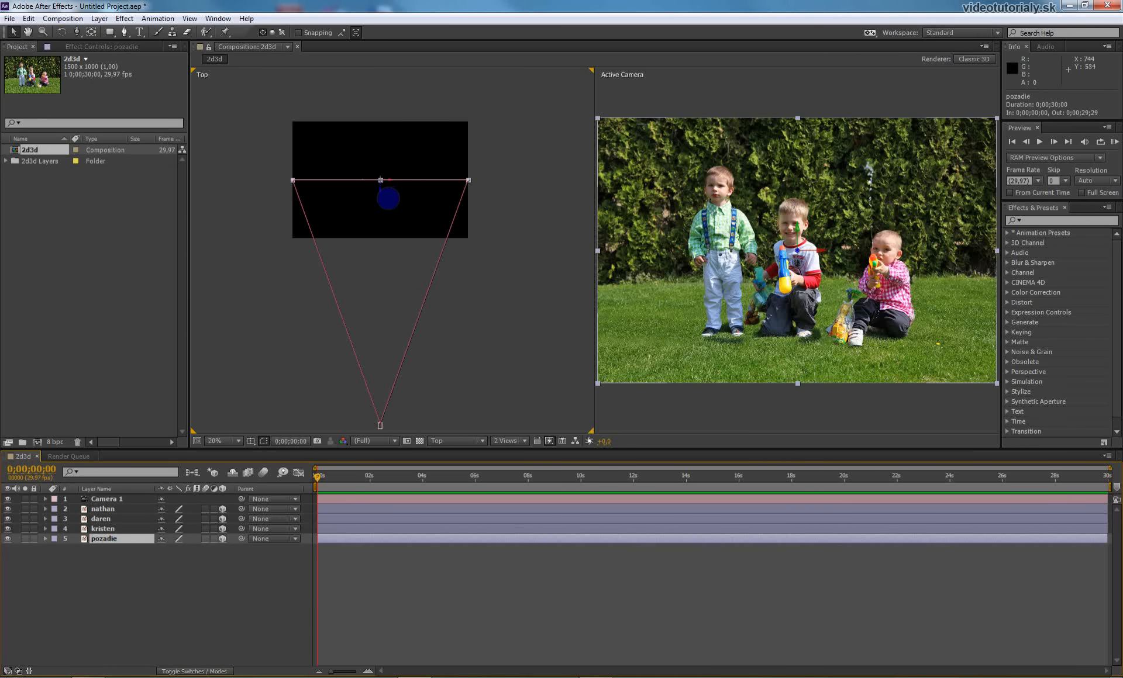
pyautogui.moveTo(387, 198); pyautogui.dragTo(388, 135)
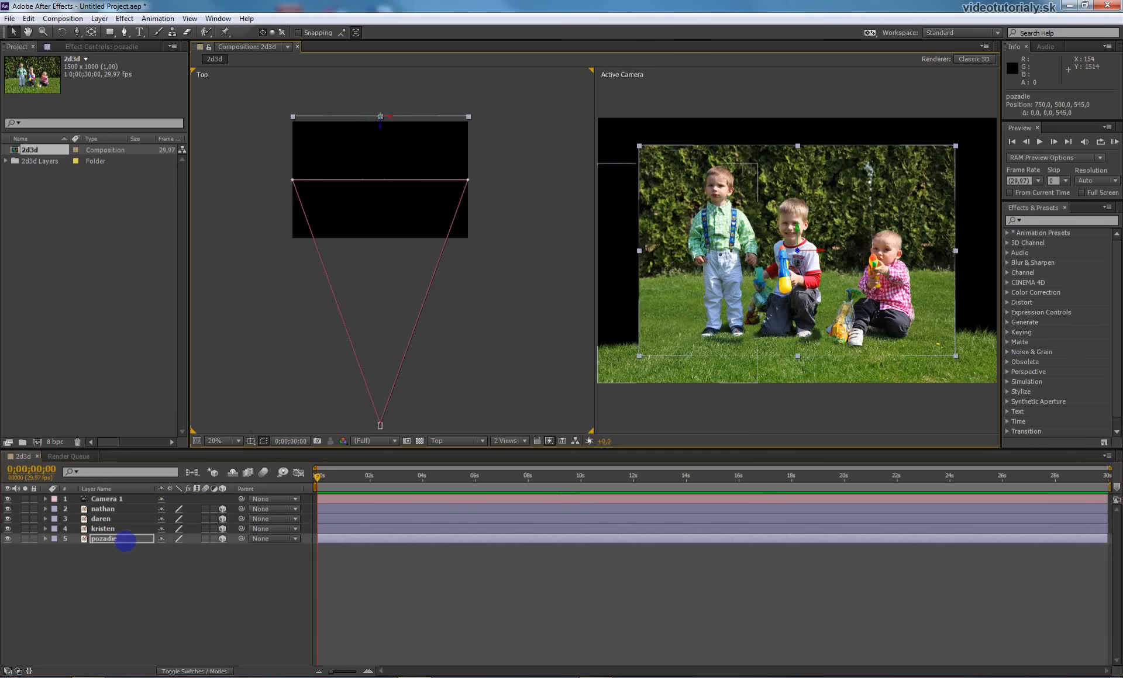
pyautogui.click(120, 529)
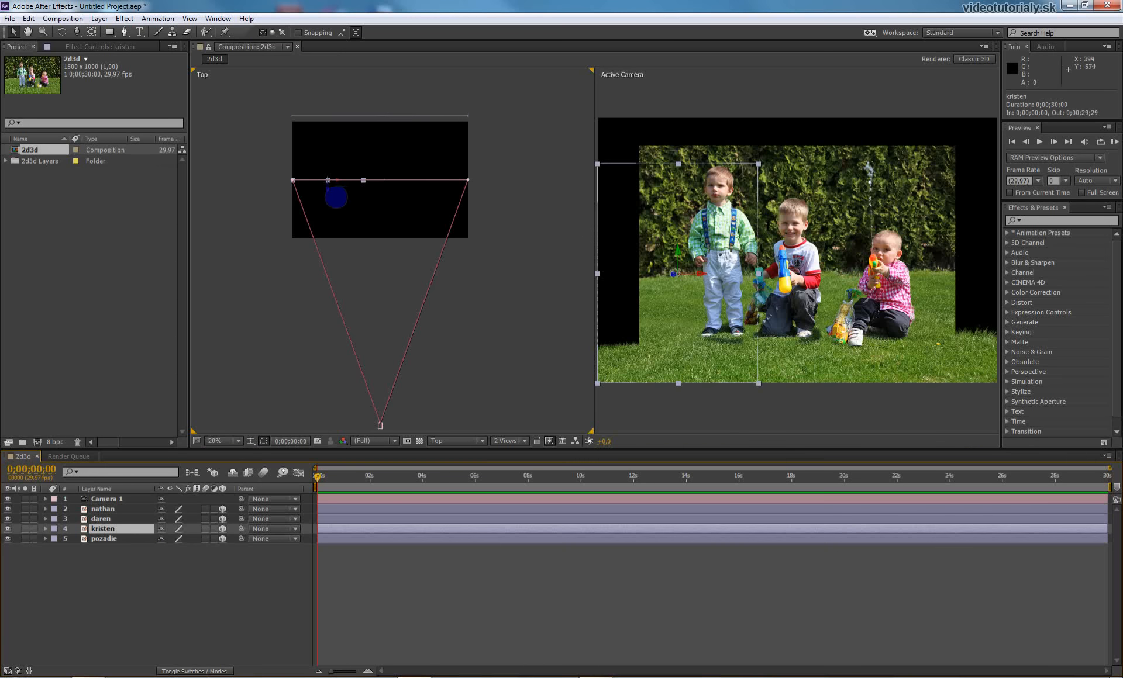
pyautogui.moveTo(336, 180); pyautogui.dragTo(336, 154)
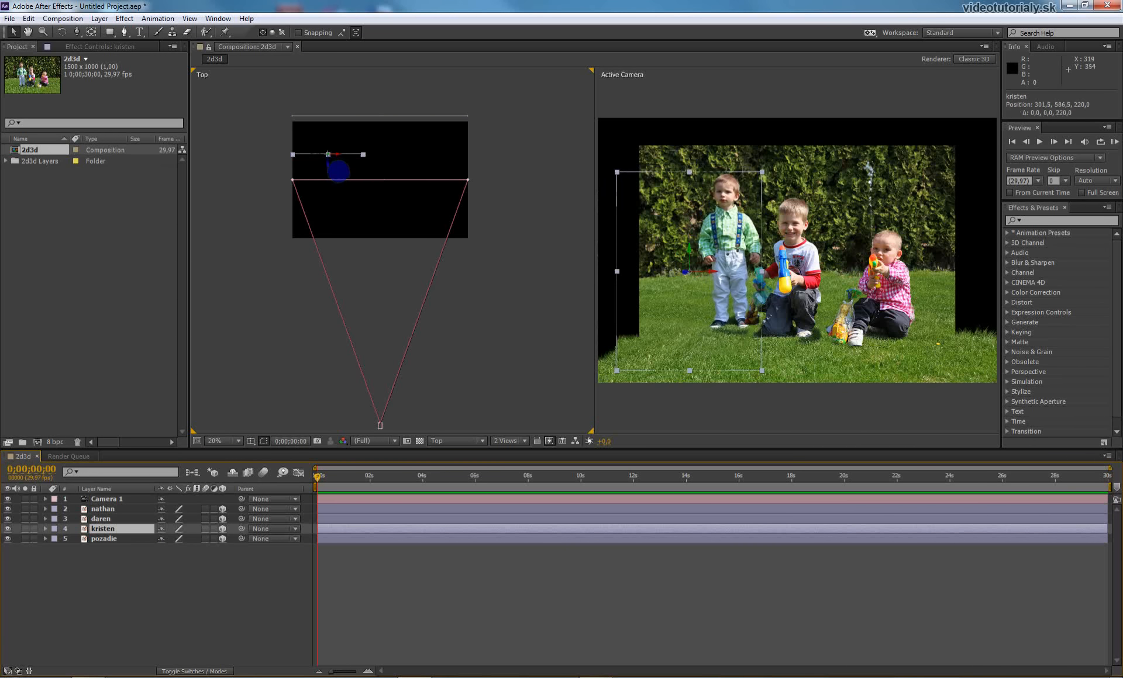
# In the Top view, move the seated child's layer back to about Z 355 and the kneeling boy's layer forward to about Z -90.
pyautogui.click(123, 519)
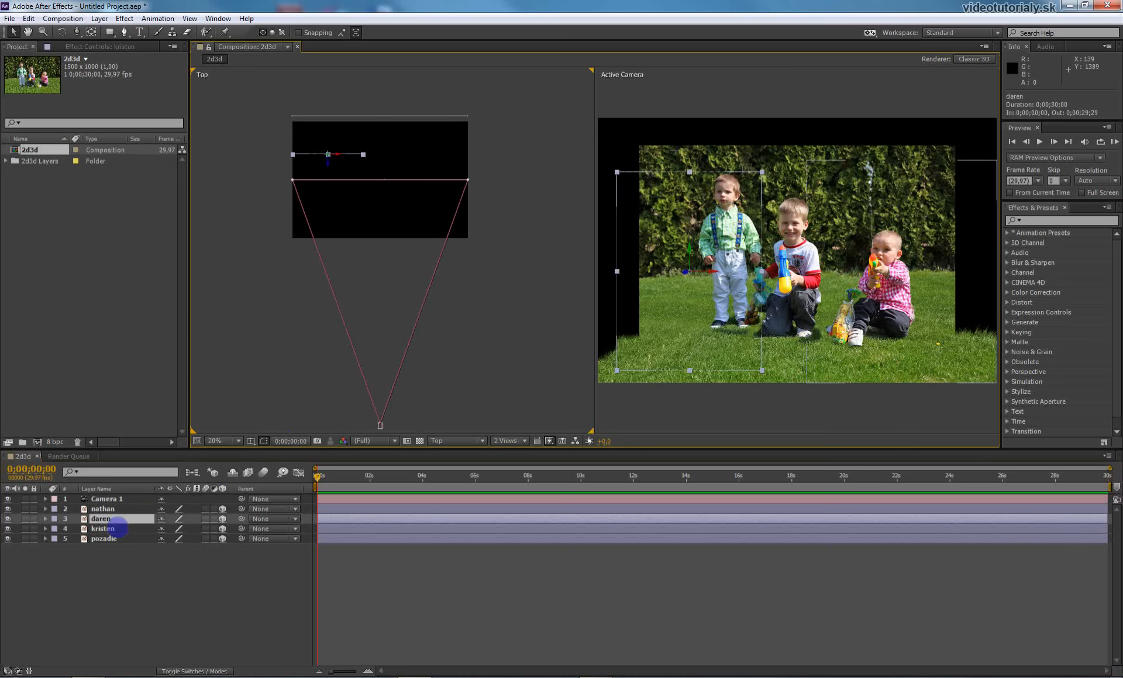
pyautogui.moveTo(436, 192); pyautogui.dragTo(437, 157)
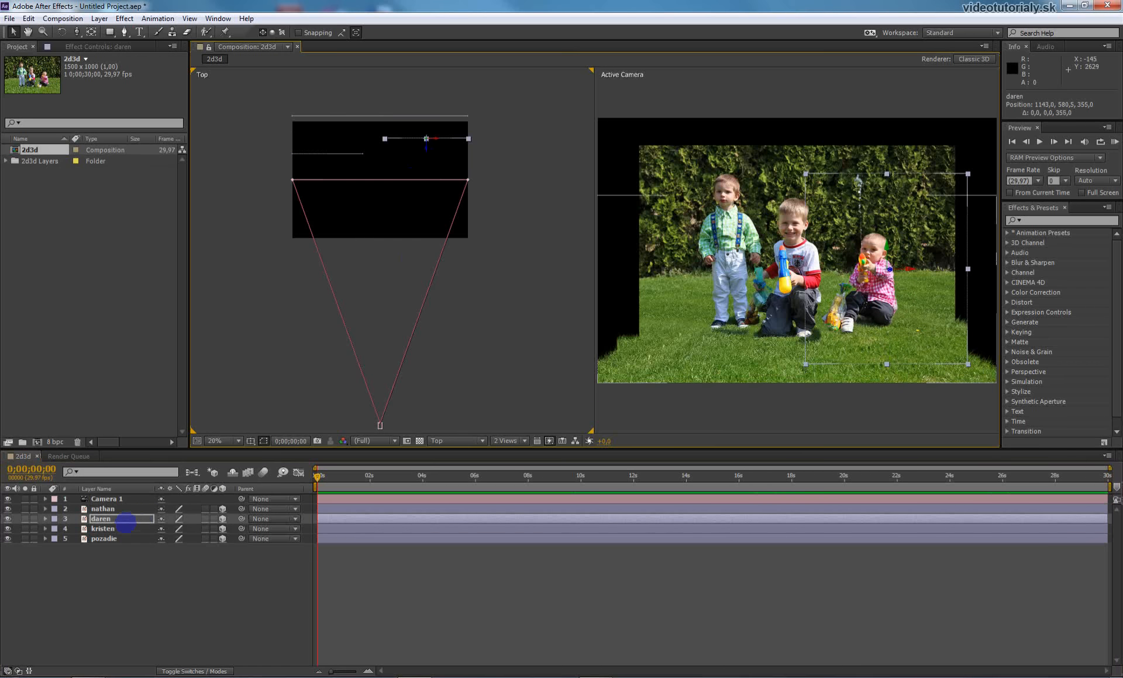
pyautogui.click(127, 509)
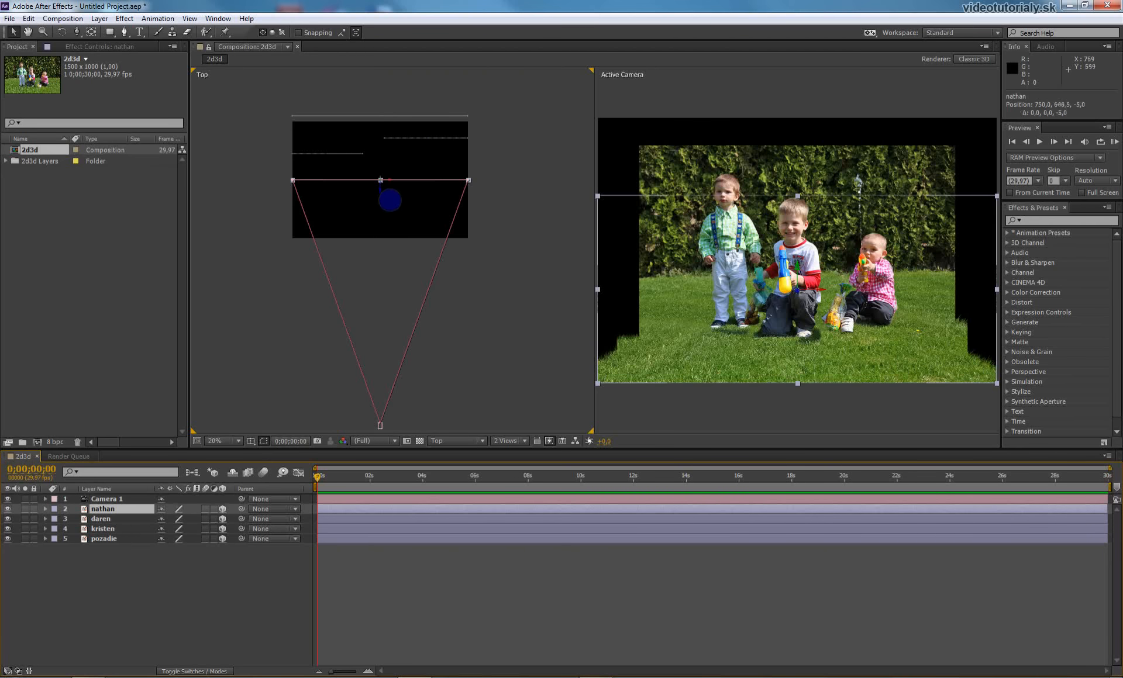
pyautogui.moveTo(390, 200); pyautogui.dragTo(389, 209)
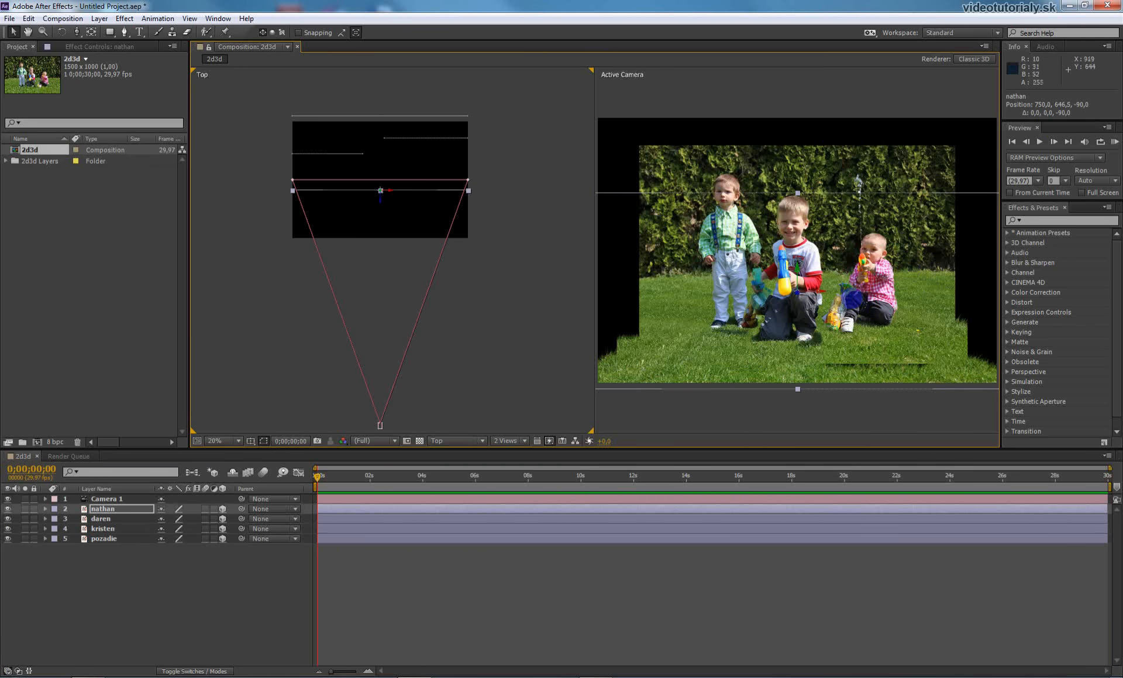
# Dolly Camera 1 toward the scene with the Track Z Camera tool until its Z position is about -1489.5 and the picture fills the frame.
pyautogui.click(111, 500)
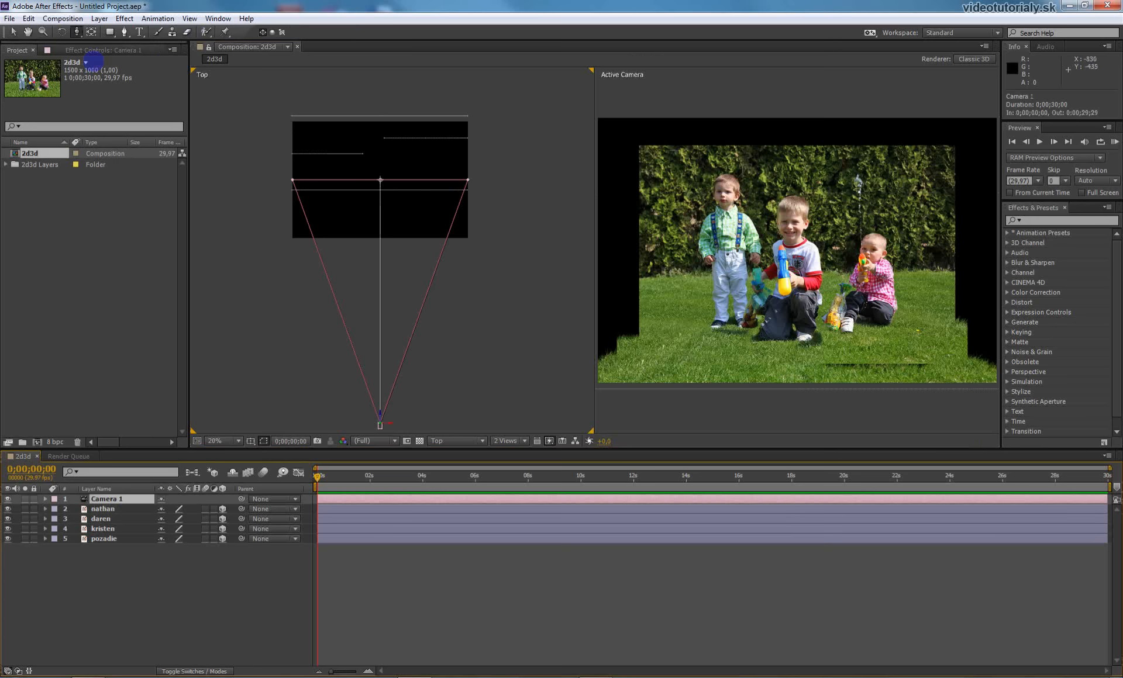
pyautogui.moveTo(77, 32); pyautogui.dragTo(102, 32)
pyautogui.press('c')
pyautogui.press('c')
pyautogui.press('c')
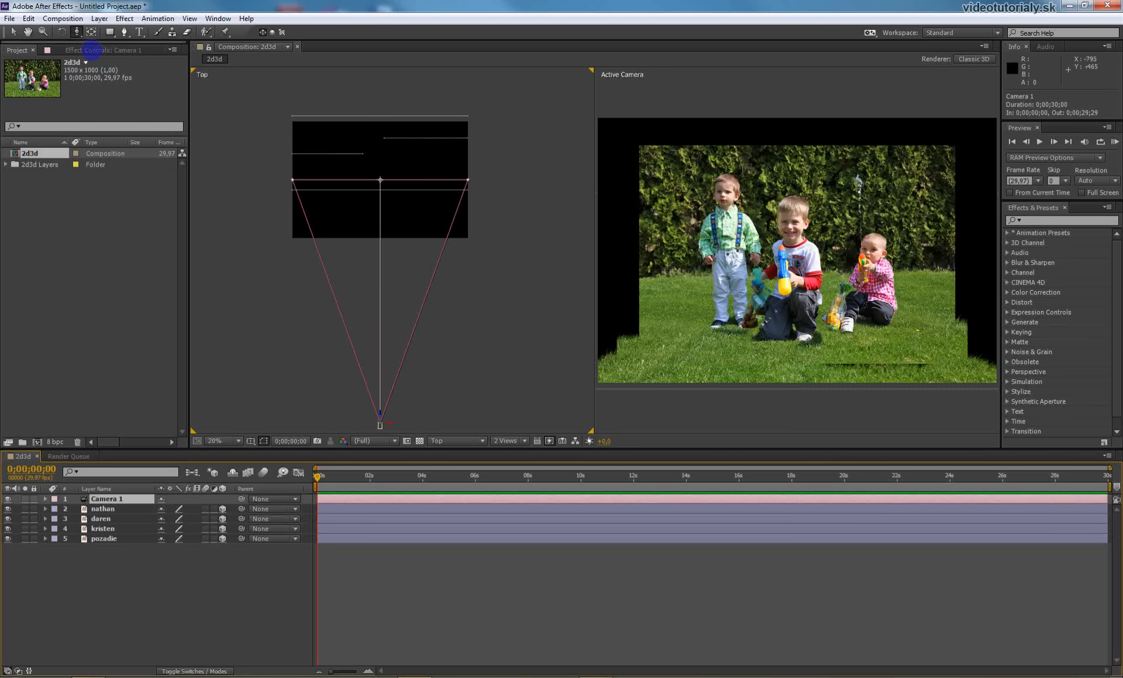
pyautogui.press('c')
pyautogui.press('c')
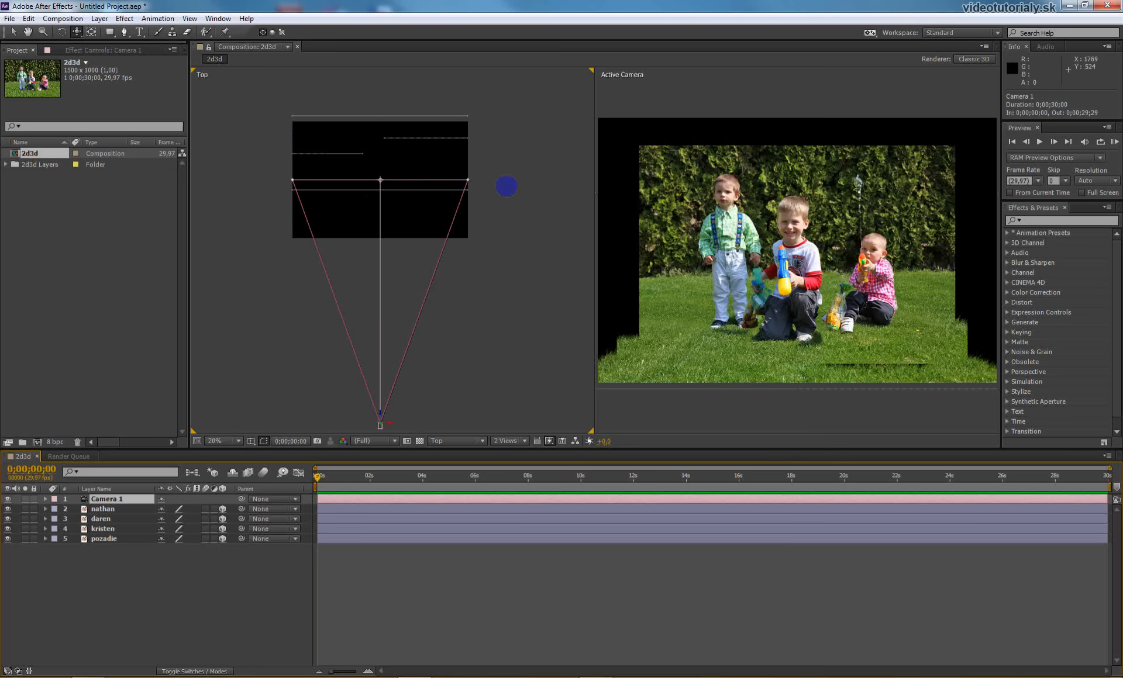
pyautogui.moveTo(821, 297); pyautogui.dragTo(812, 201)
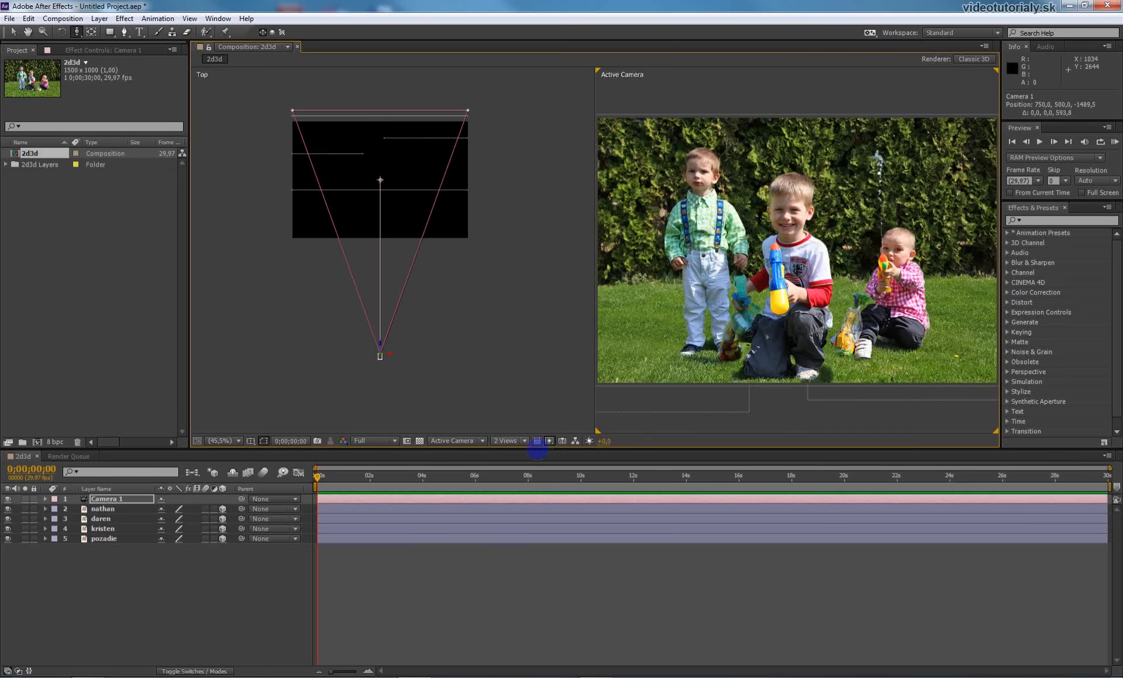
# Set the viewer to a 4 Views layout, enlarge the Right view to 10%, and lower Camera 1 there to about Y 530.
pyautogui.click(526, 442)
pyautogui.click(529, 512)
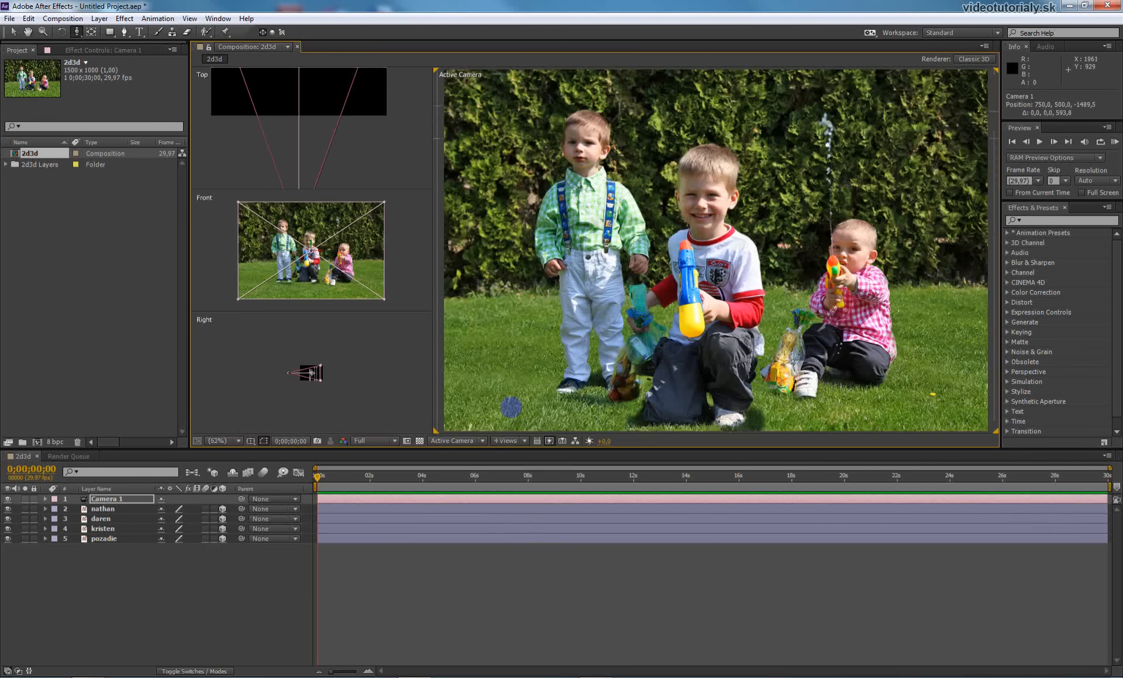
pyautogui.scroll(2, 316, 382)
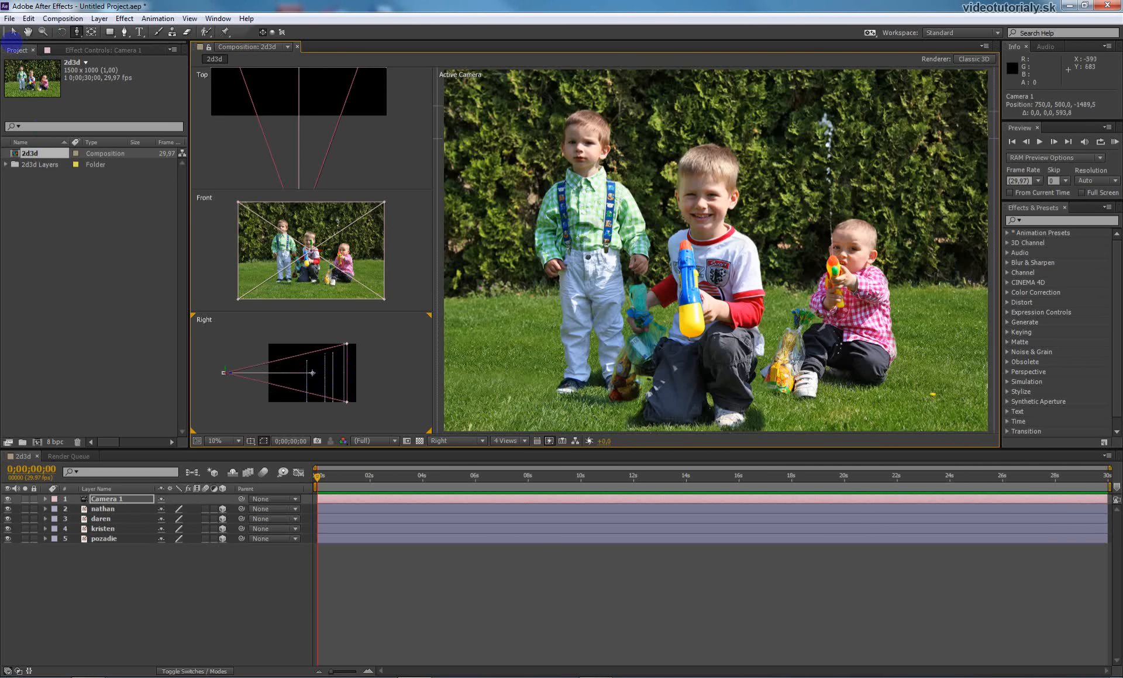
pyautogui.click(13, 31)
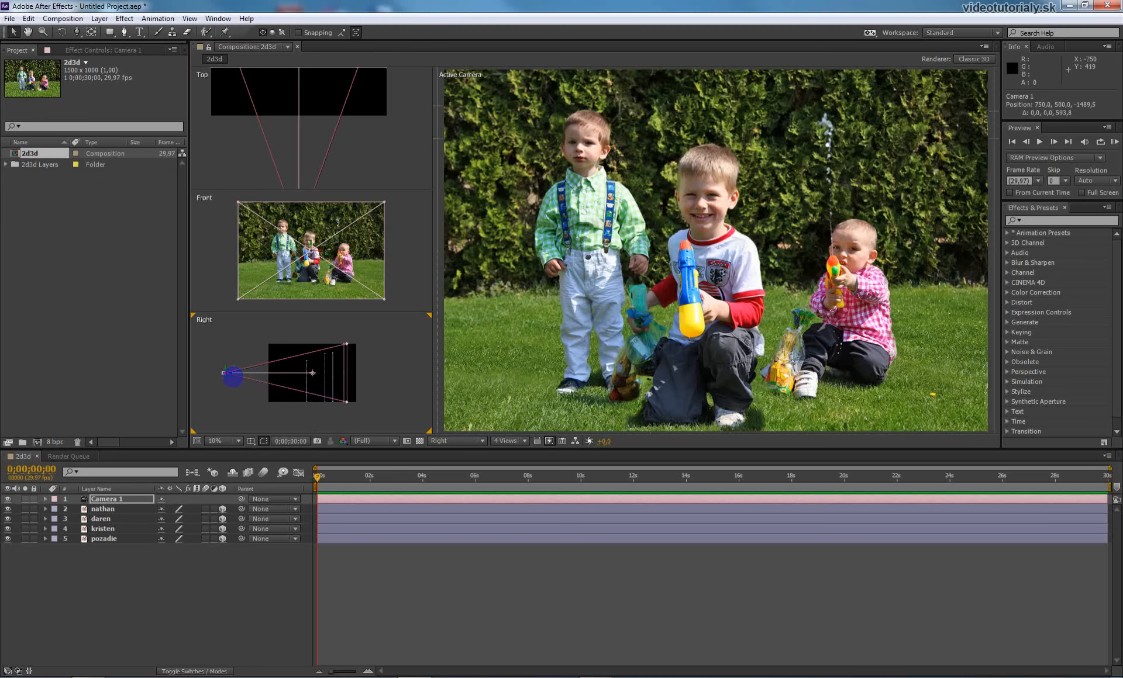
pyautogui.moveTo(233, 373); pyautogui.dragTo(233, 380)
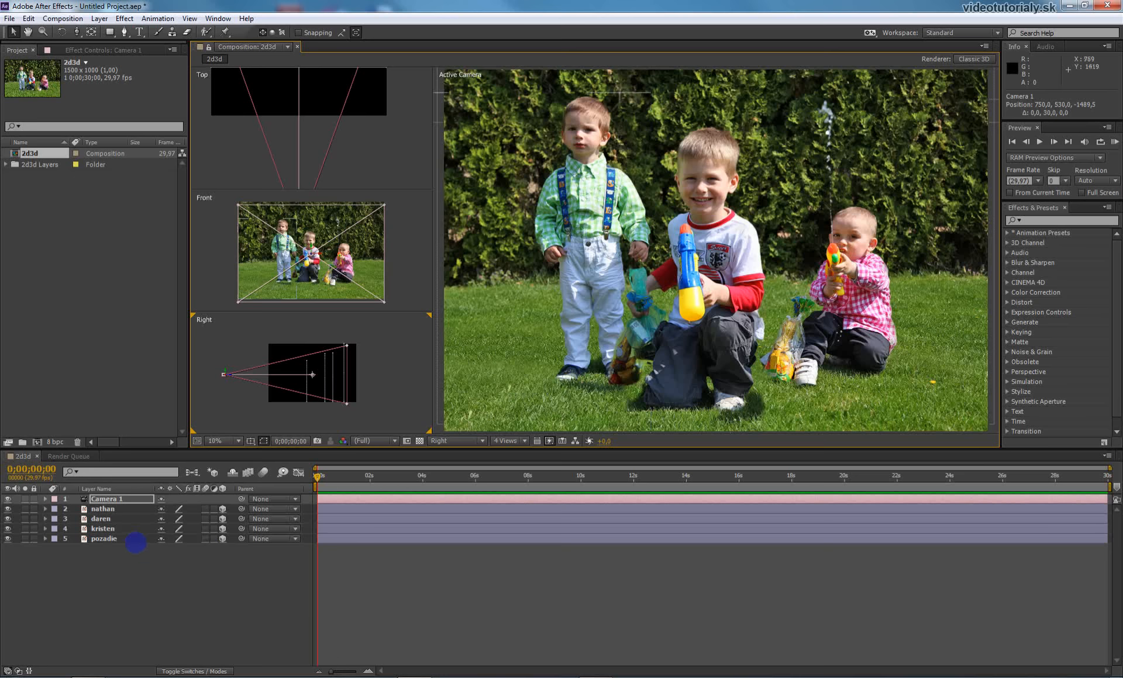
# Keyframe all of Camera 1's Transform properties at 0;00;00;00 and end the work area at 0;00;03;29.
pyautogui.click(45, 499)
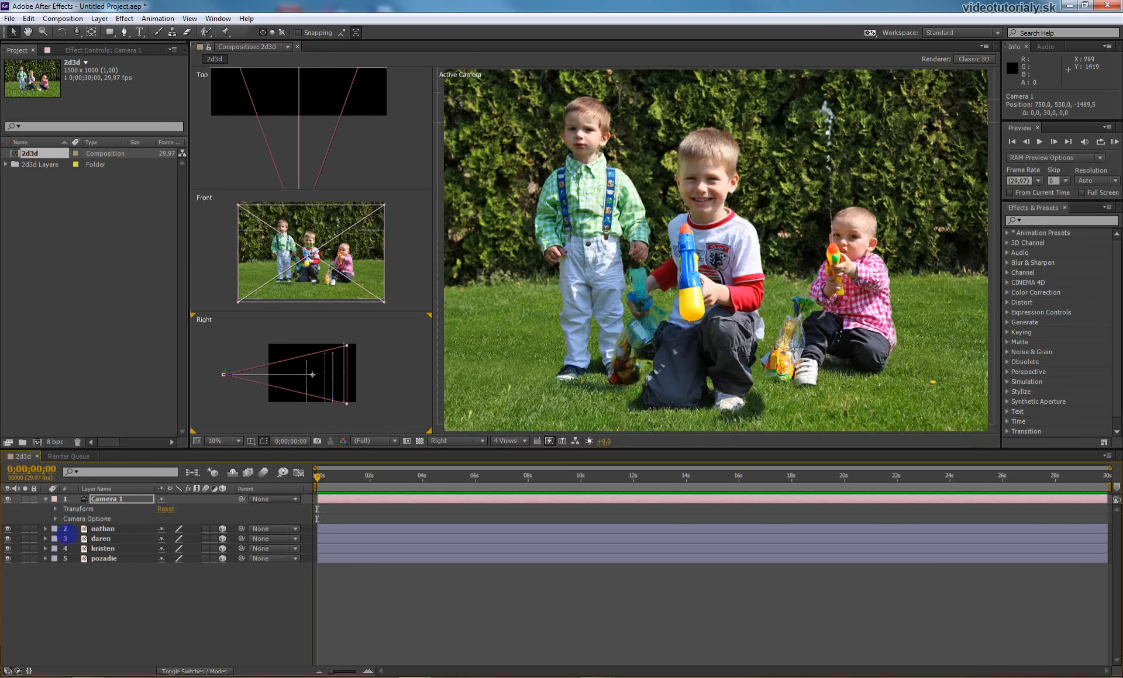
pyautogui.click(55, 508)
pyautogui.moveTo(82, 519); pyautogui.dragTo(87, 576)
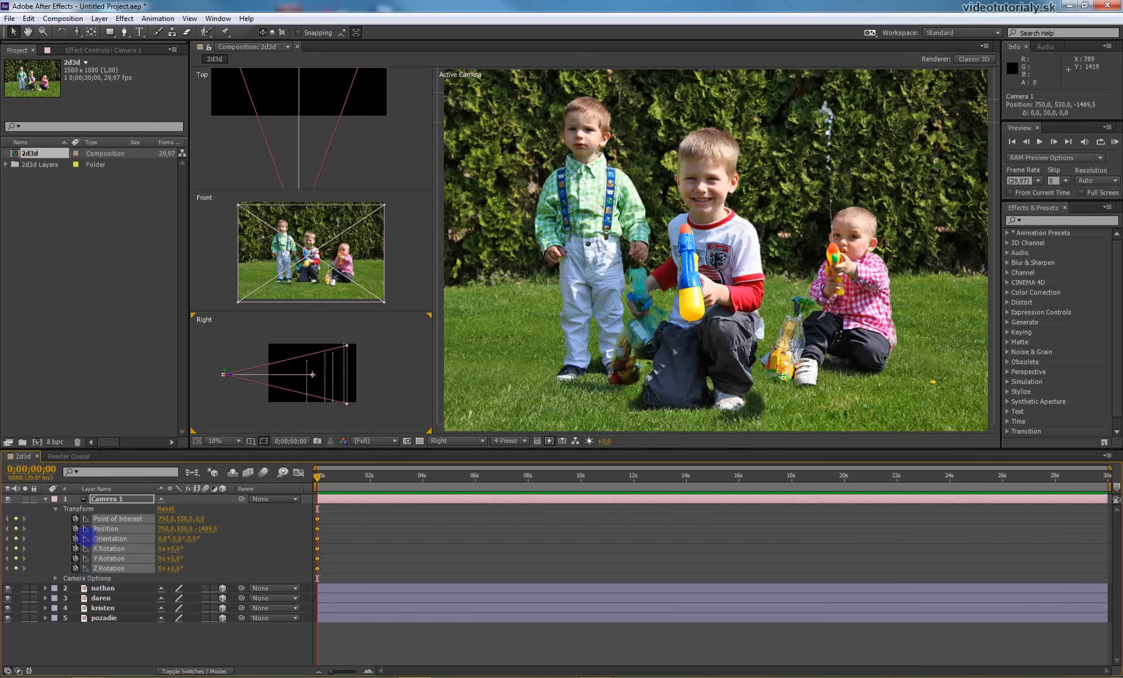
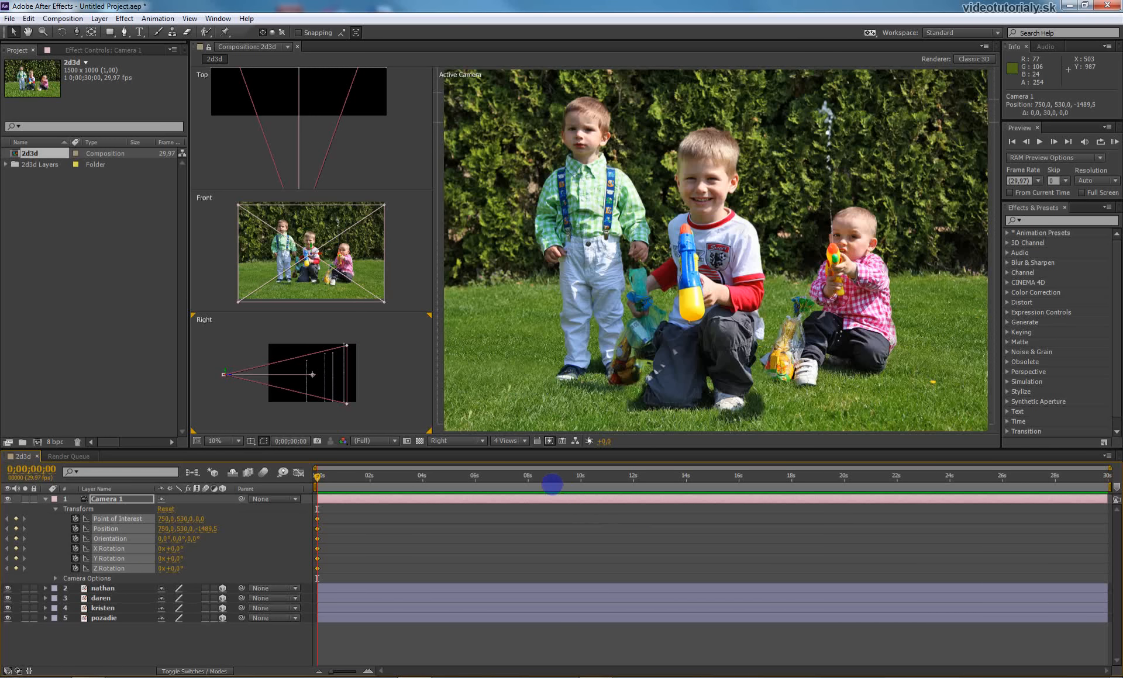
pyautogui.moveTo(552, 484); pyautogui.dragTo(428, 484)
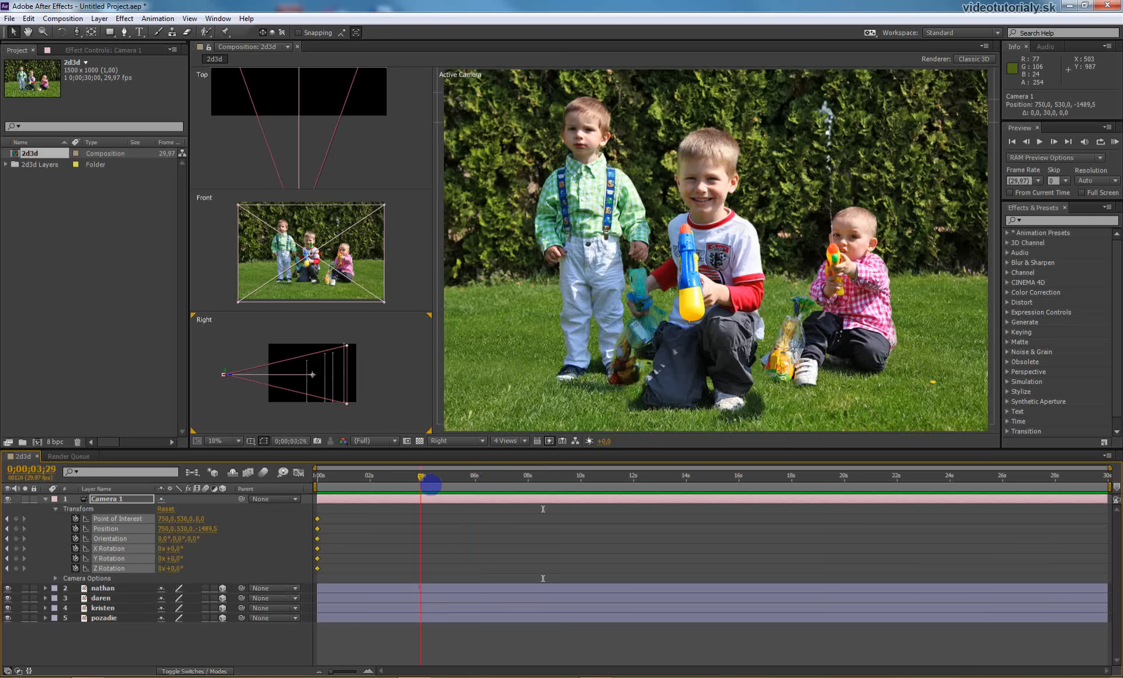
pyautogui.press('n')
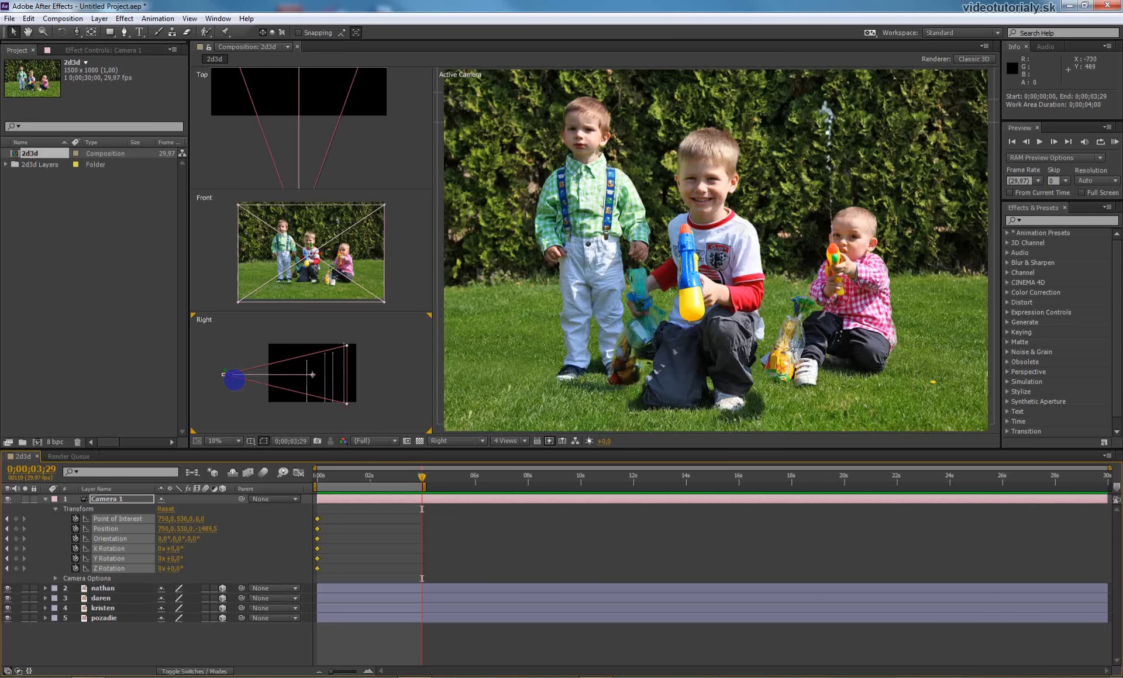
# At 0;00;03;29, move Camera 1 to about 560, 360, -1489.5 and its point of interest to about 700, 500, 180.
pyautogui.moveTo(235, 379); pyautogui.dragTo(235, 370)
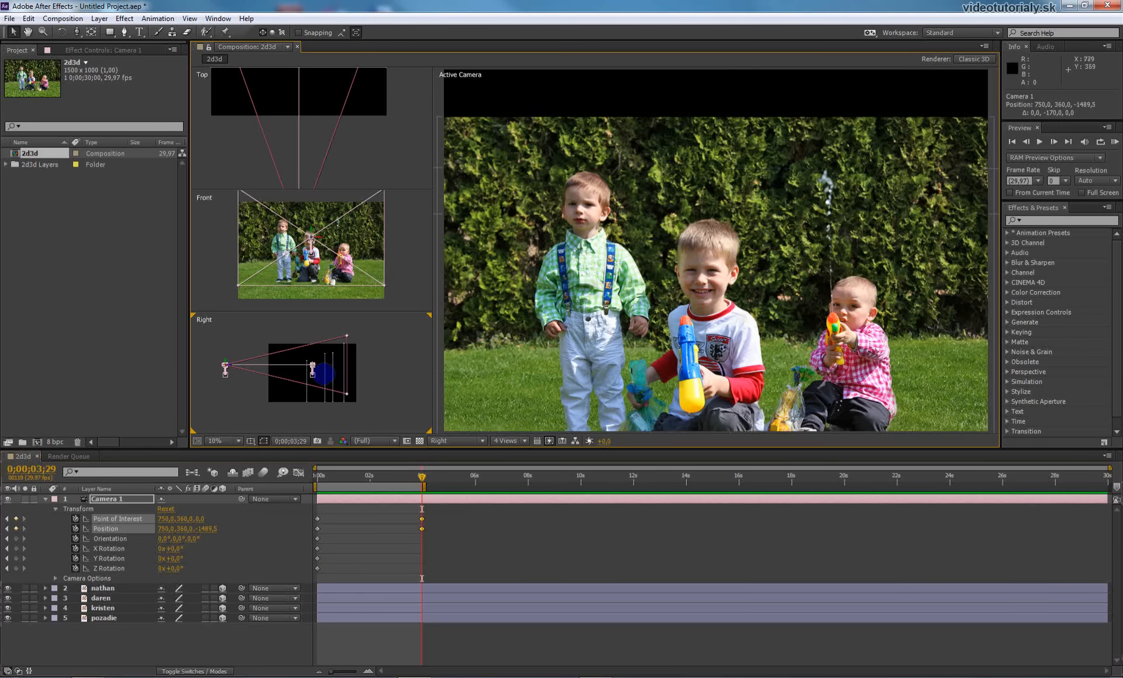
pyautogui.moveTo(324, 373); pyautogui.dragTo(321, 382)
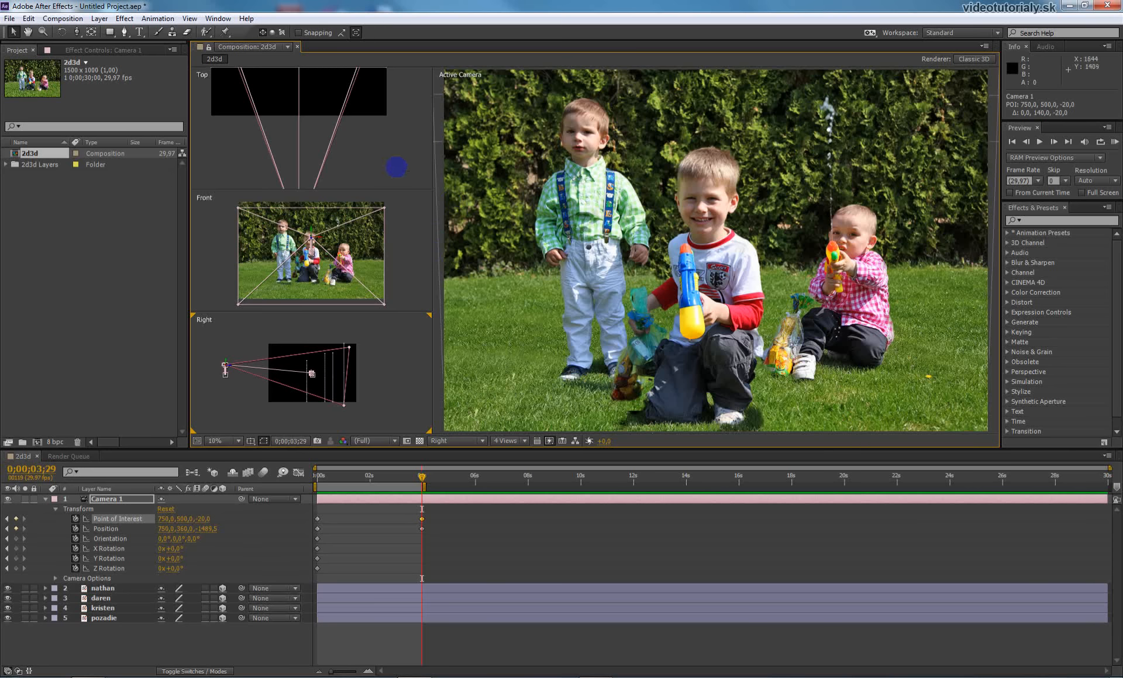
pyautogui.click(381, 152)
pyautogui.moveTo(376, 129)
pyautogui.mouseDown()
pyautogui.moveTo(376, 155)
pyautogui.moveTo(381, 118)
pyautogui.mouseUp()
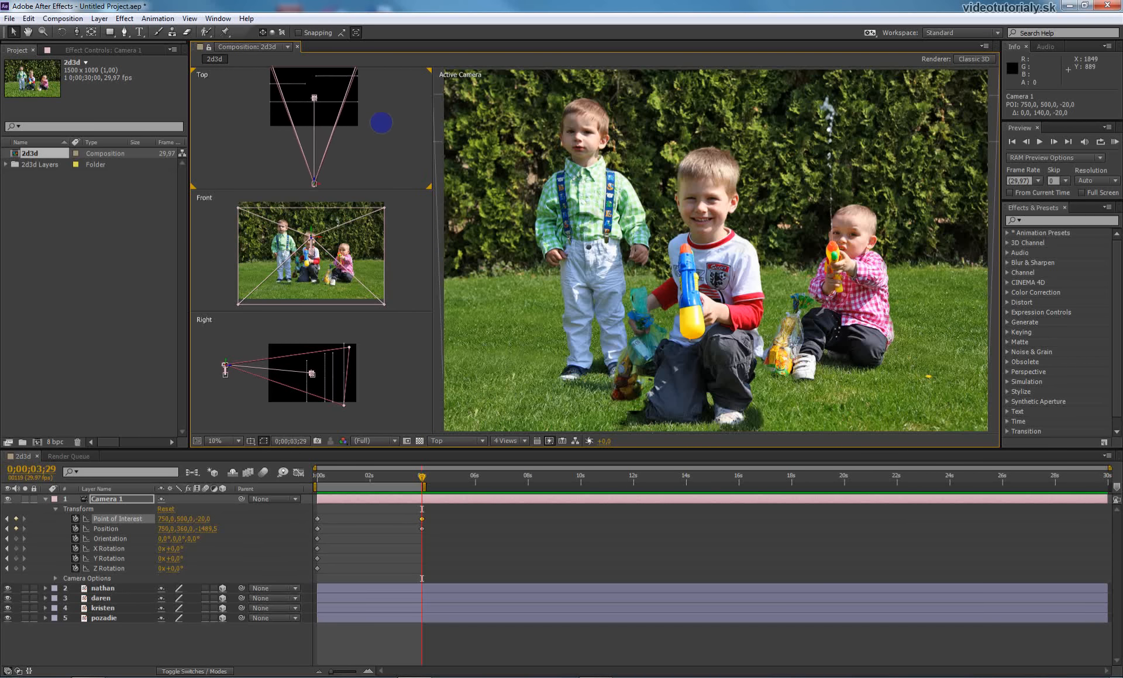
pyautogui.moveTo(328, 192); pyautogui.dragTo(314, 181)
pyautogui.moveTo(313, 104); pyautogui.dragTo(312, 87)
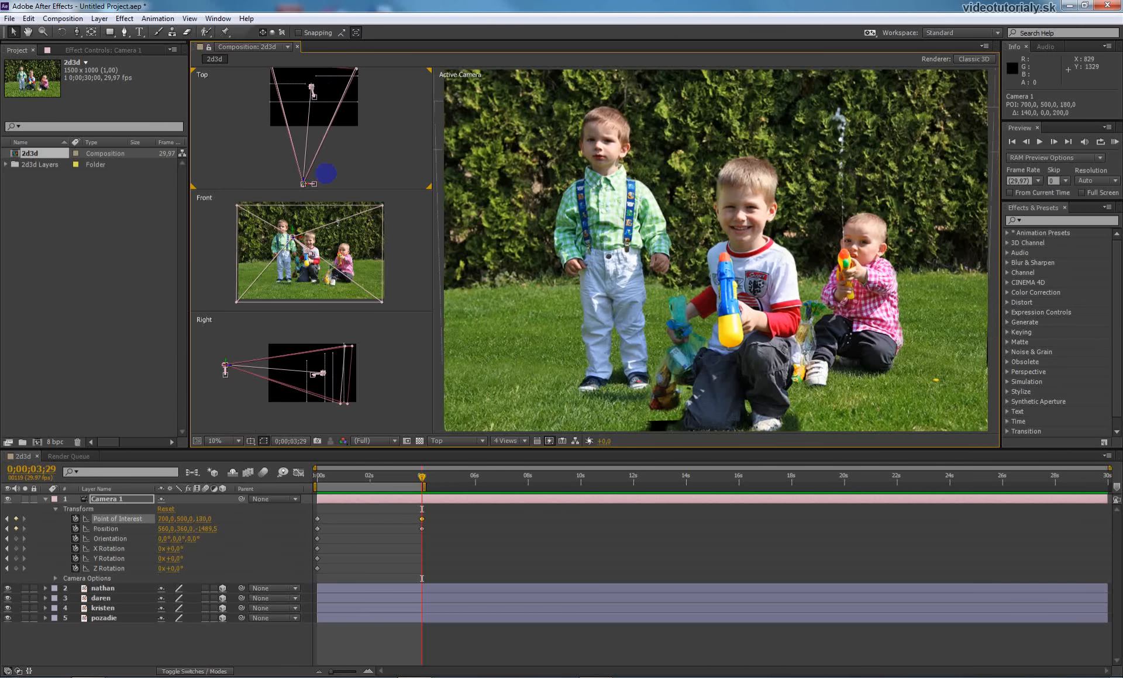
# Bring Camera 1 nearer and higher, to about 572, 291, -1342, and place its point of interest at about 712, 531, 308.
pyautogui.moveTo(312, 184); pyautogui.dragTo(313, 179)
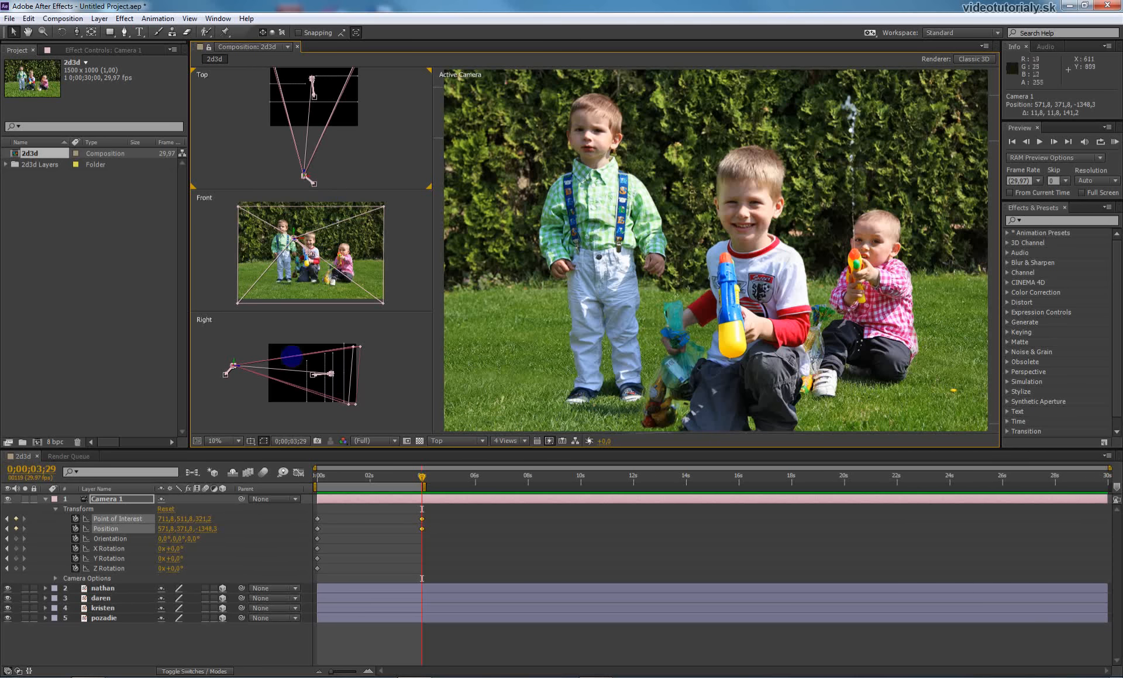
pyautogui.click(241, 368)
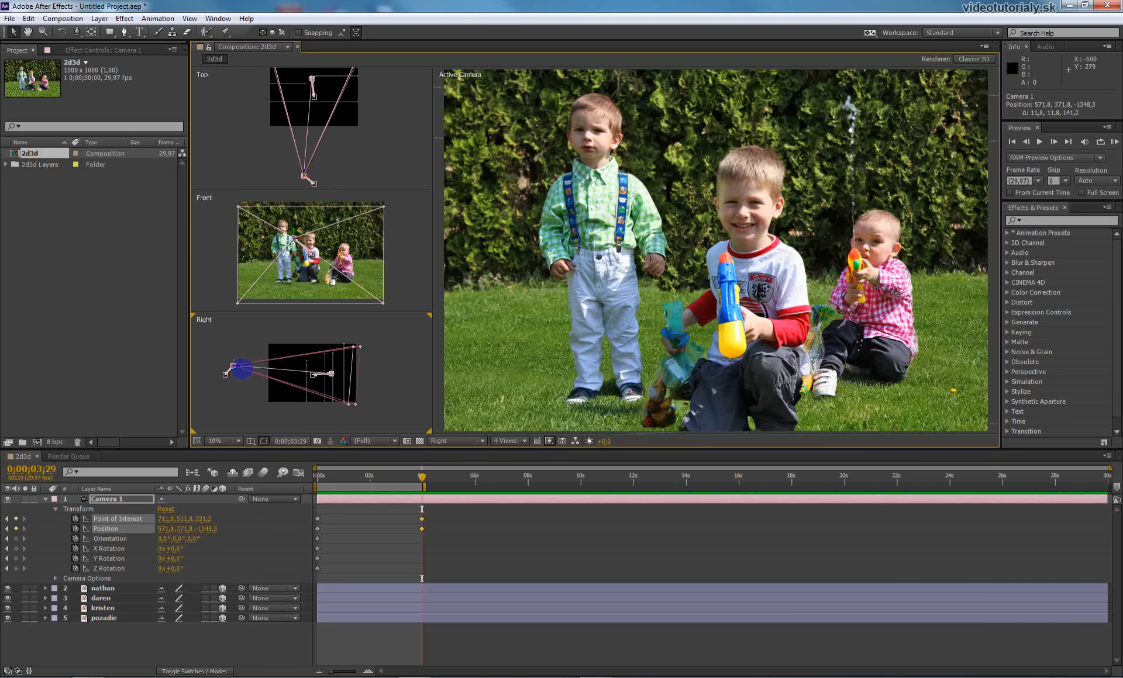
pyautogui.moveTo(242, 367); pyautogui.dragTo(239, 362)
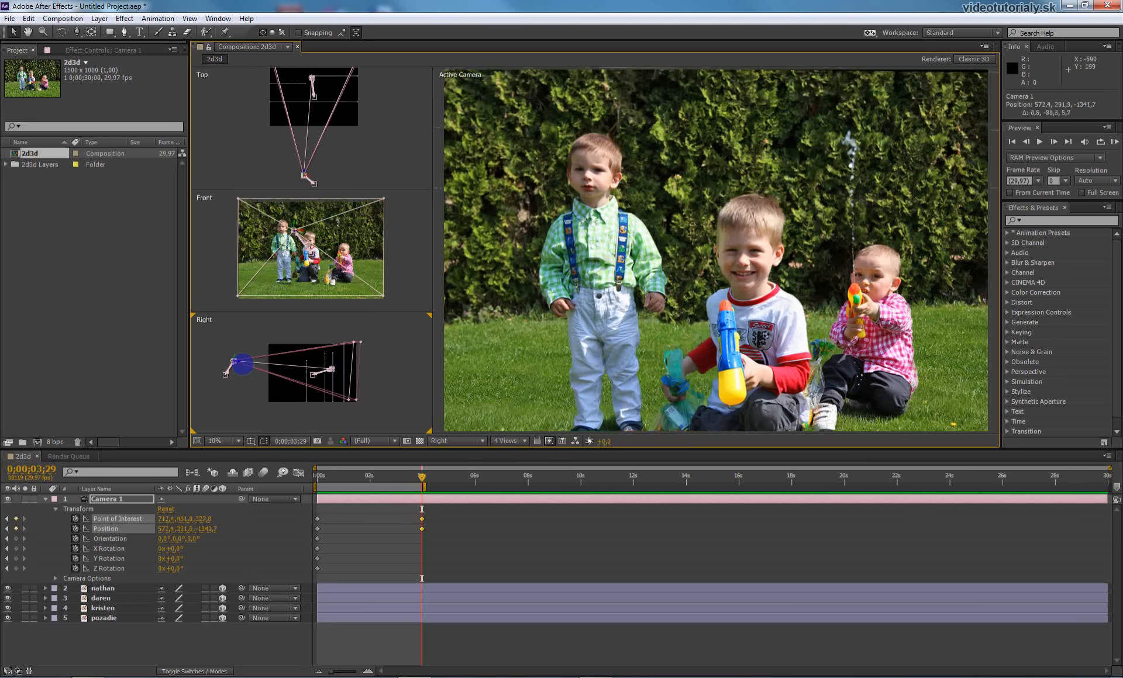
pyautogui.moveTo(332, 369); pyautogui.dragTo(331, 375)
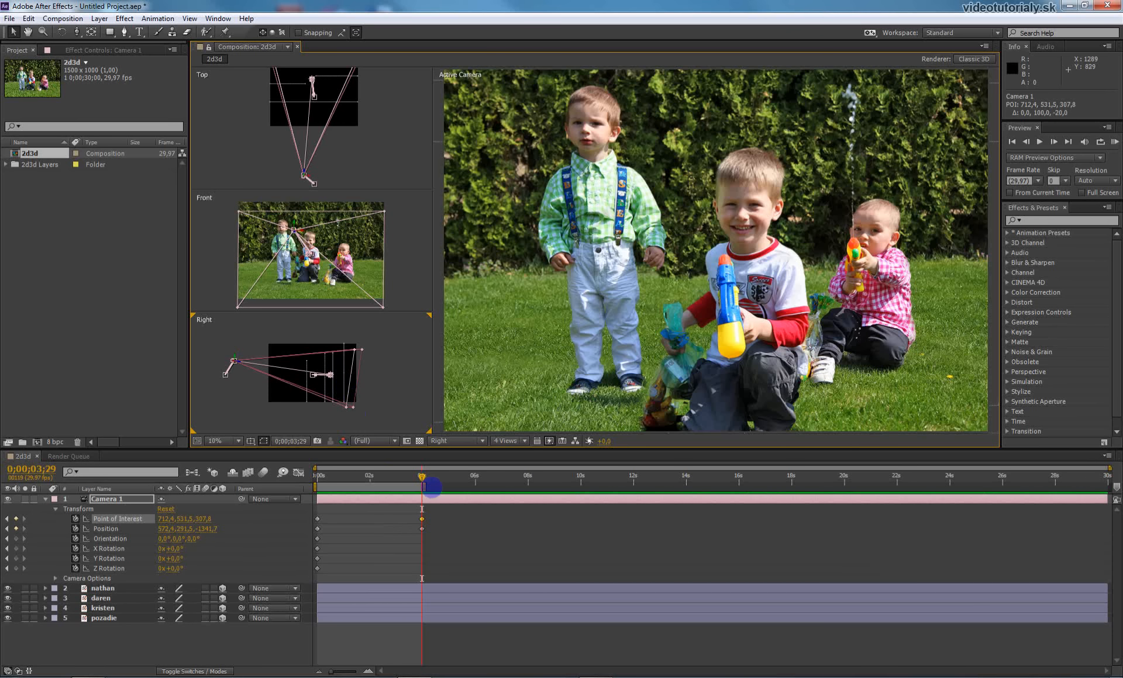
# Reverse Camera 1's move by shifting the original start keyframes to about 0;00;03;26 and the end keyframes to 0;00;00;00.
pyautogui.moveTo(426, 489)
pyautogui.mouseDown()
pyautogui.moveTo(300, 496)
pyautogui.moveTo(433, 489)
pyautogui.mouseUp()
pyautogui.moveTo(337, 527); pyautogui.dragTo(366, 575)
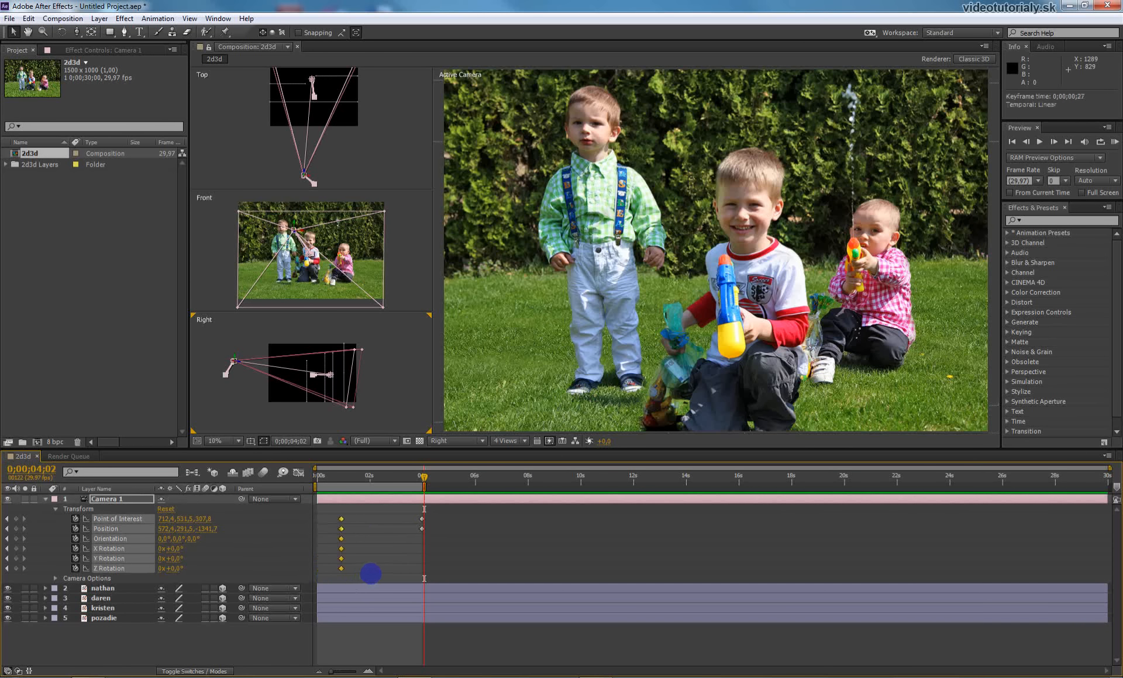
pyautogui.moveTo(440, 518); pyautogui.dragTo(347, 538)
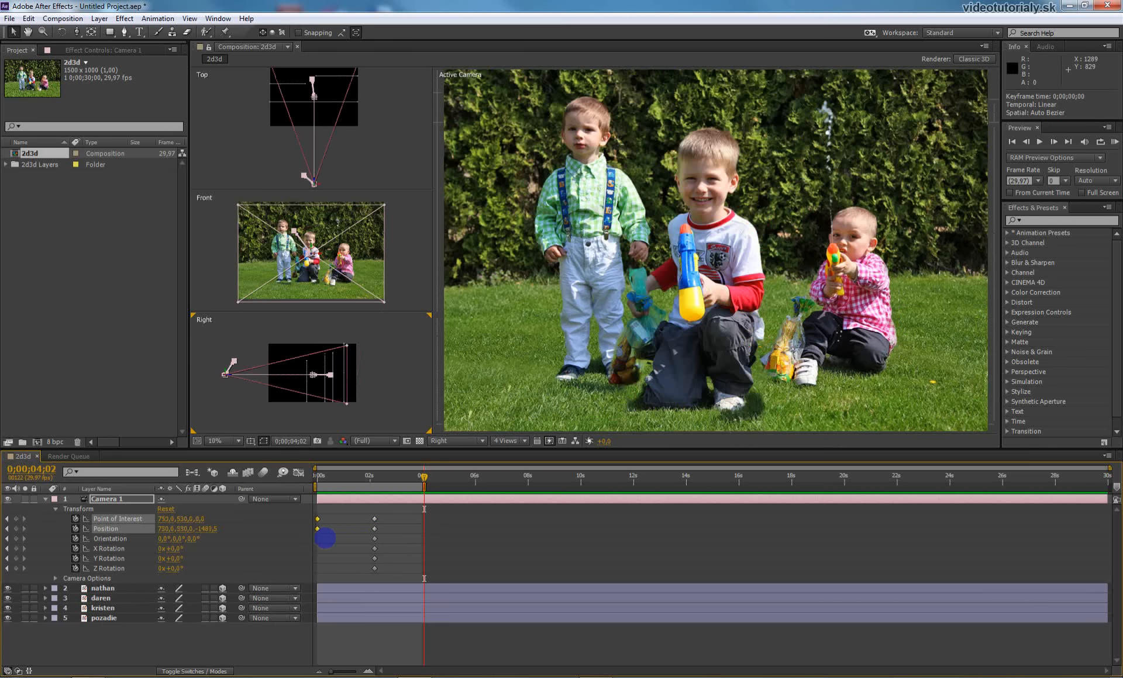
pyautogui.moveTo(367, 514); pyautogui.dragTo(414, 575)
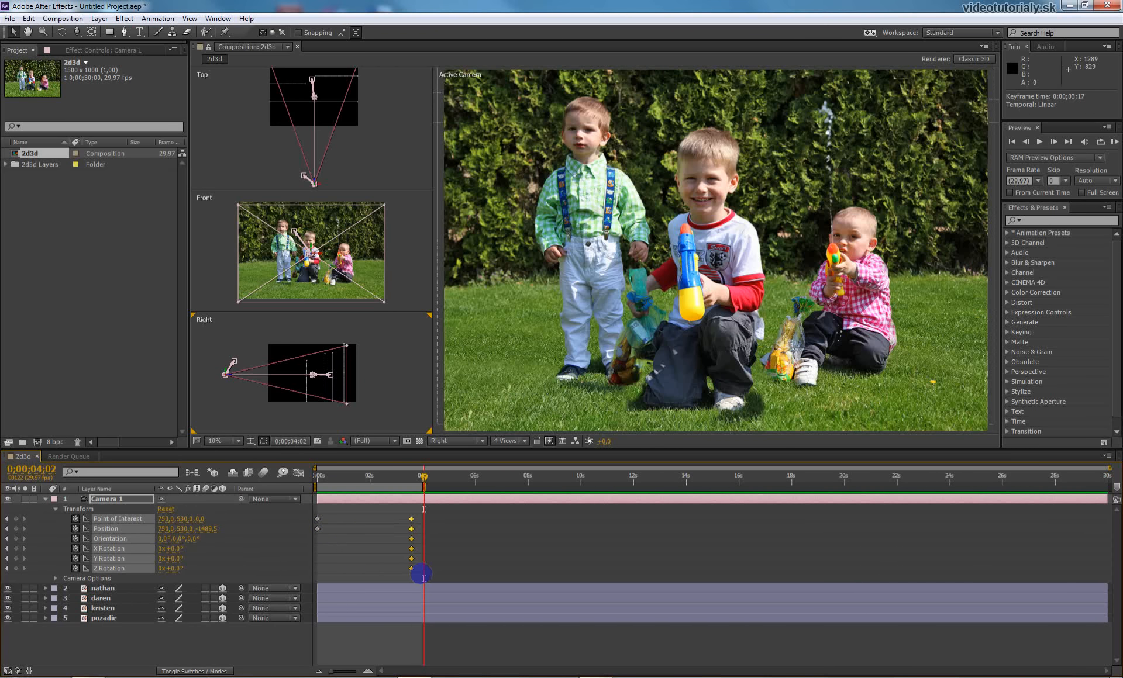
# RAM-preview the camera animation from the first frame and return the current time to 0;00;00;00.
pyautogui.moveTo(434, 489); pyautogui.dragTo(314, 495)
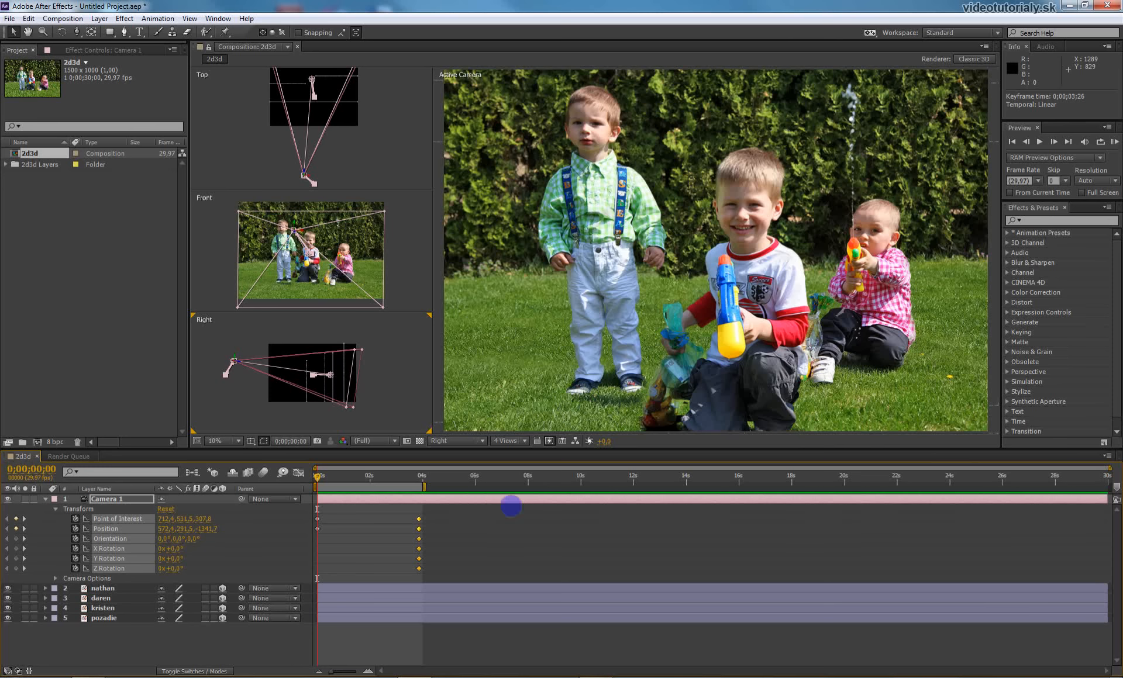
pyautogui.press('KP_0')
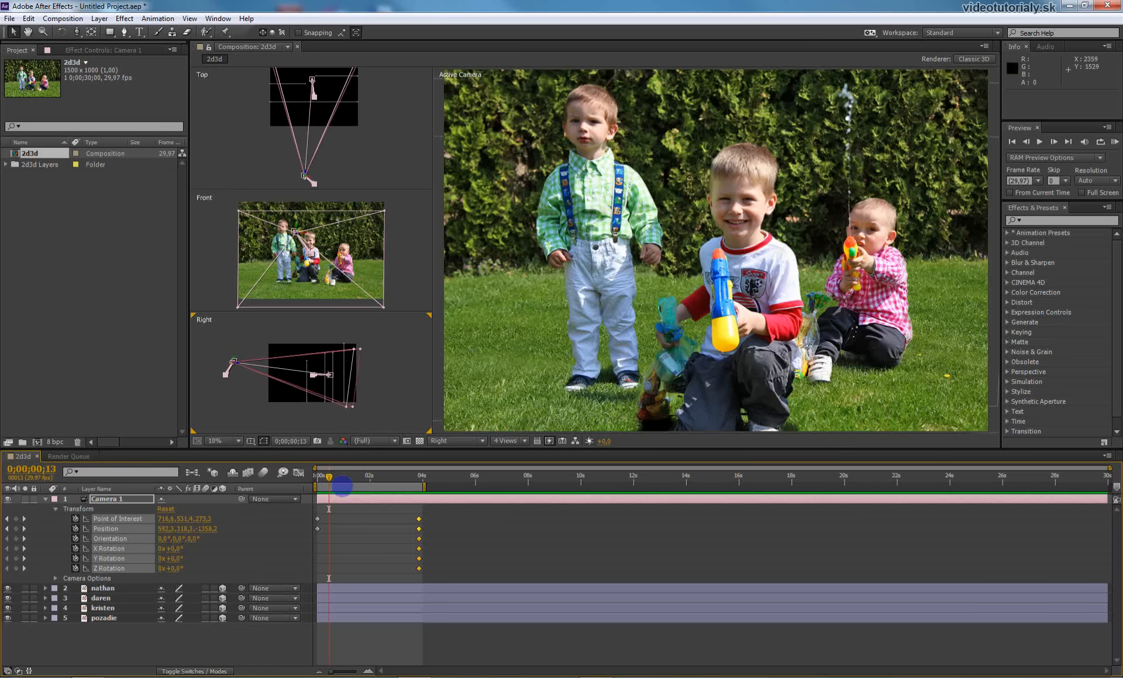
pyautogui.click(327, 489)
pyautogui.moveTo(328, 489); pyautogui.dragTo(318, 488)
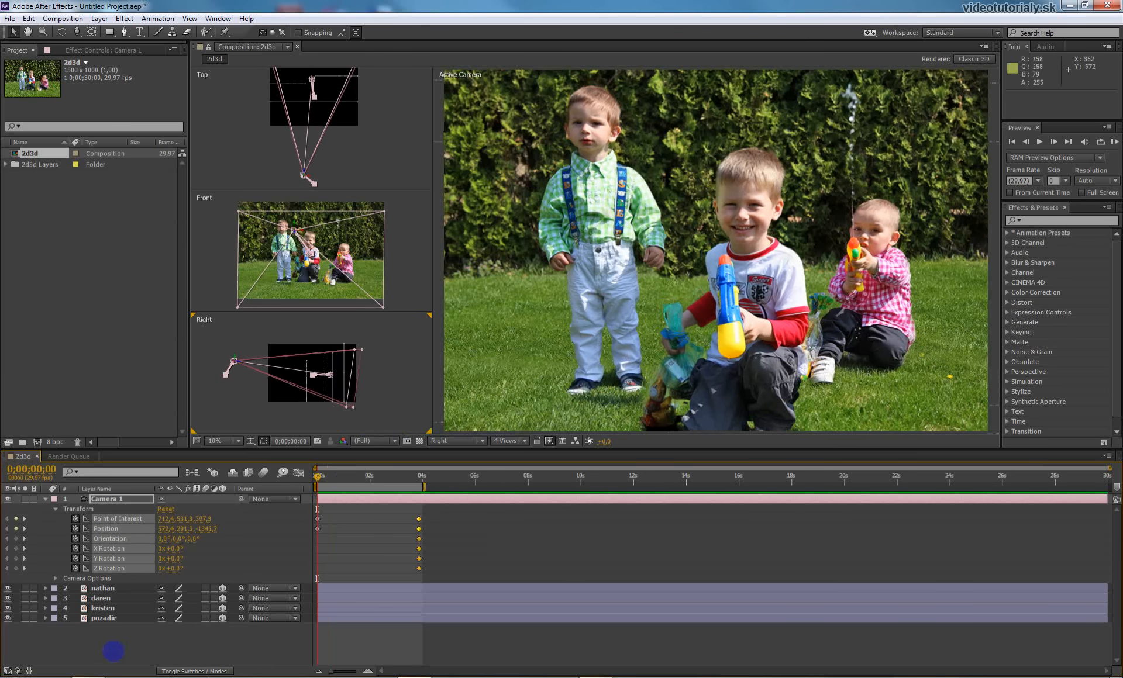
# Collapse Camera 1's properties, duplicate the pozadie layer, and place the copy beneath the original in the layer stack.
pyautogui.click(46, 500)
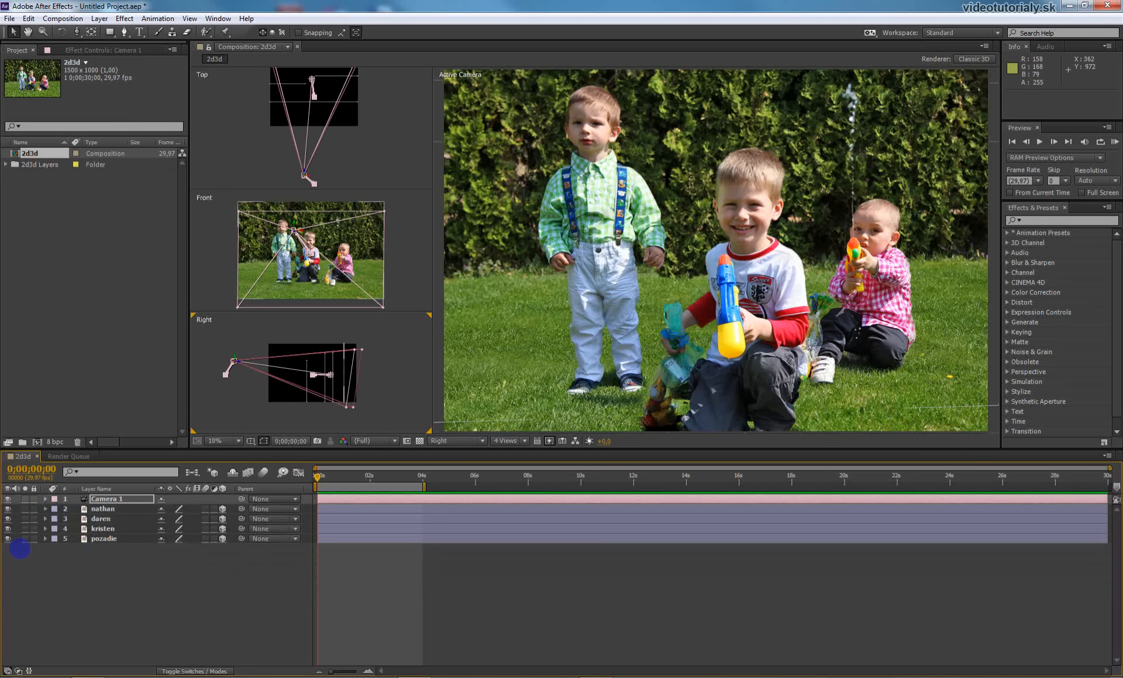
pyautogui.click(131, 541)
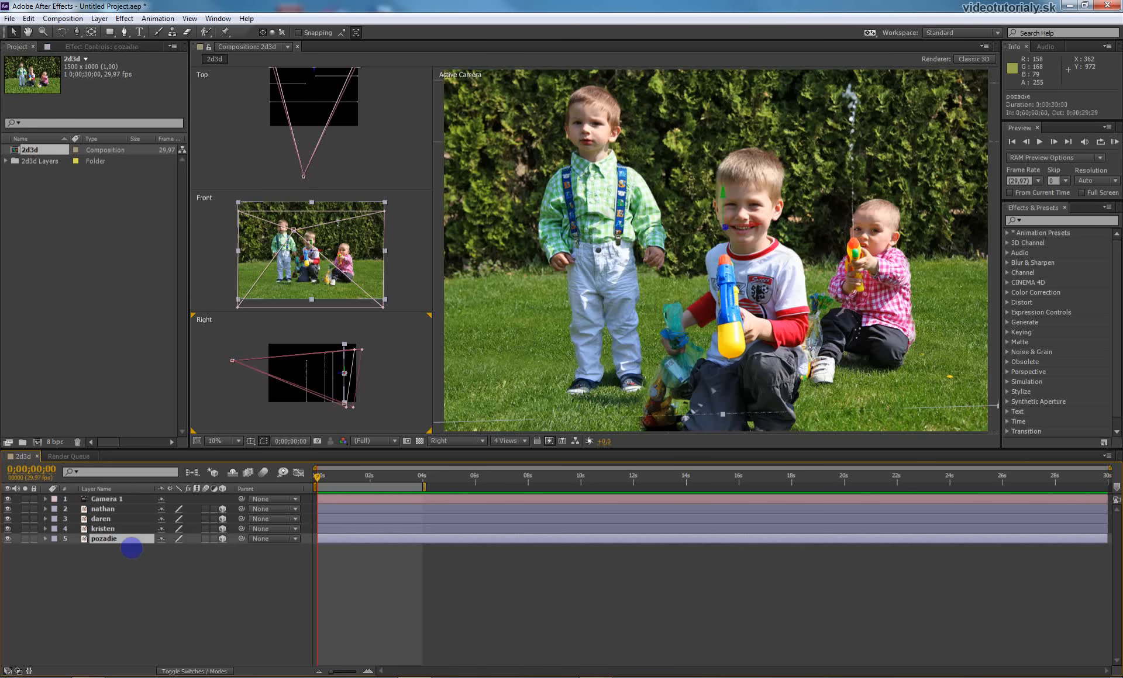
pyautogui.hotkey('ctrl', 'd')
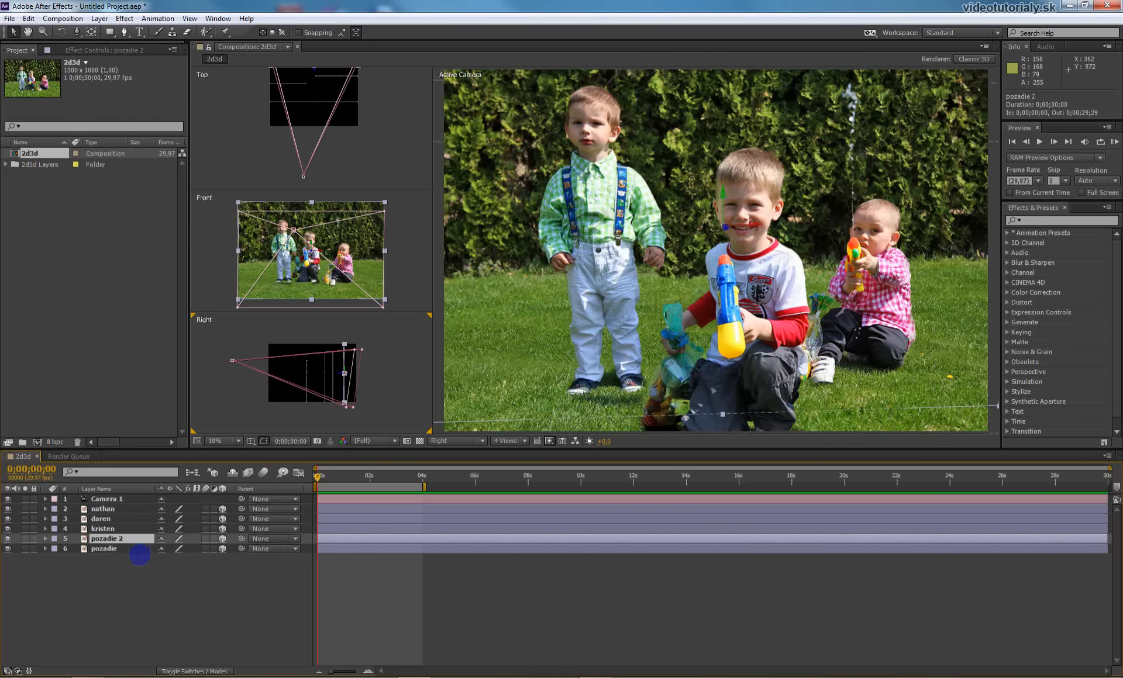
pyautogui.moveTo(139, 554); pyautogui.dragTo(139, 560)
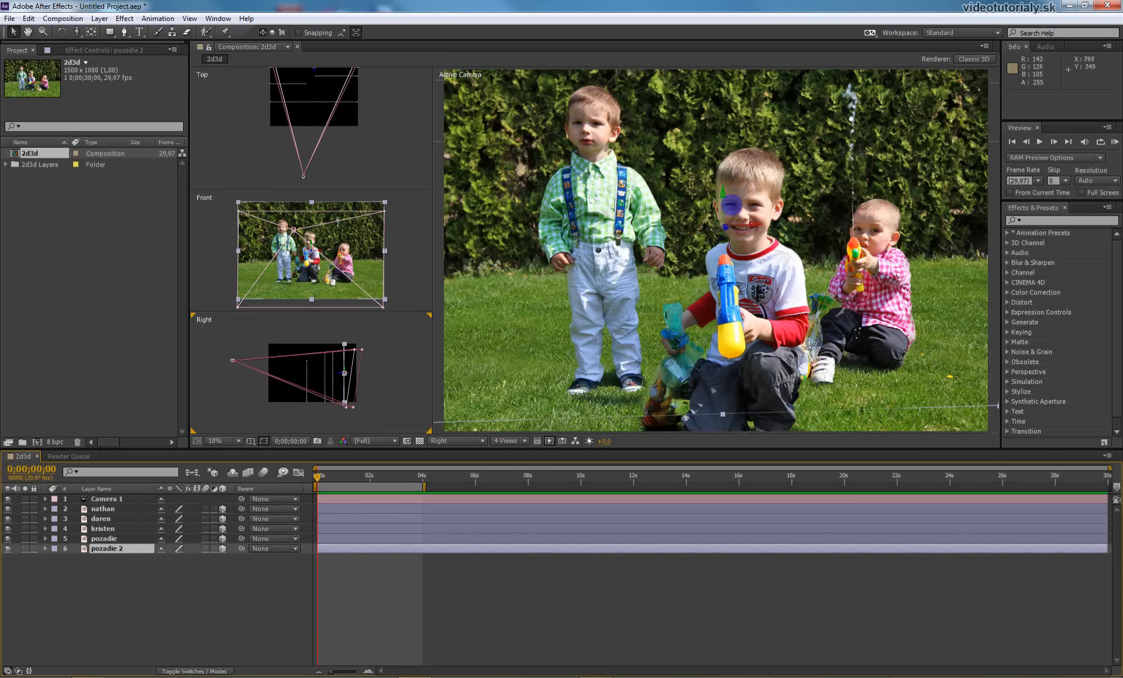
# Lower the pozadie 2 layer by about 62 px and RAM-preview the resulting animation.
pyautogui.moveTo(731, 204); pyautogui.dragTo(733, 238)
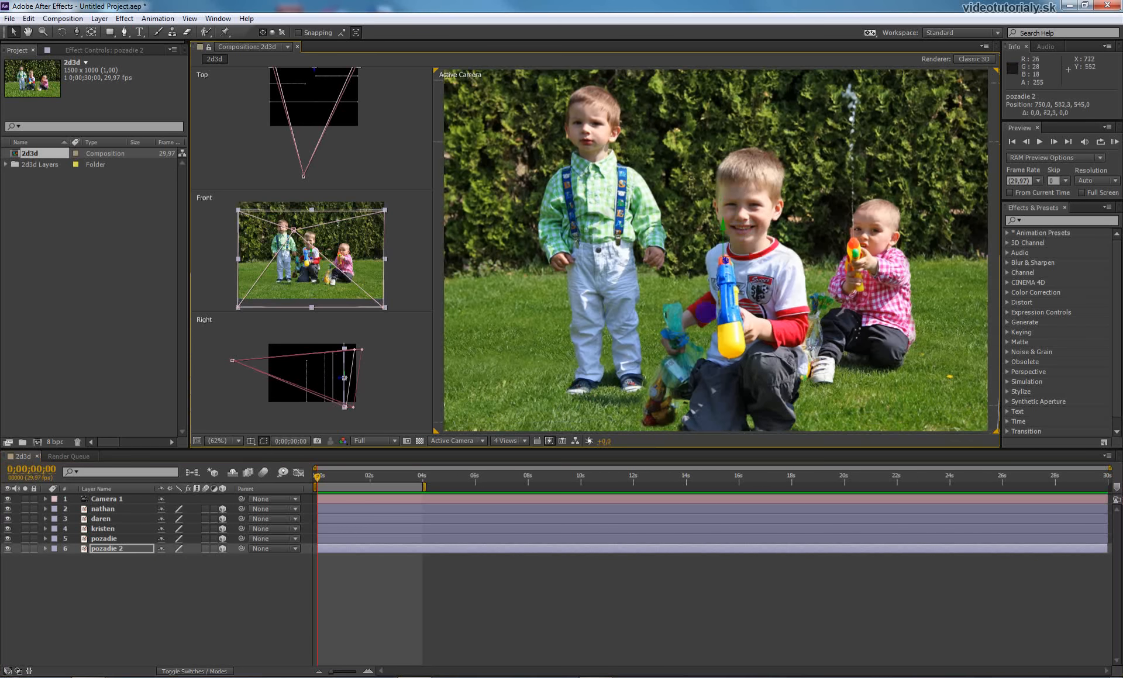
pyautogui.press('KP_0')
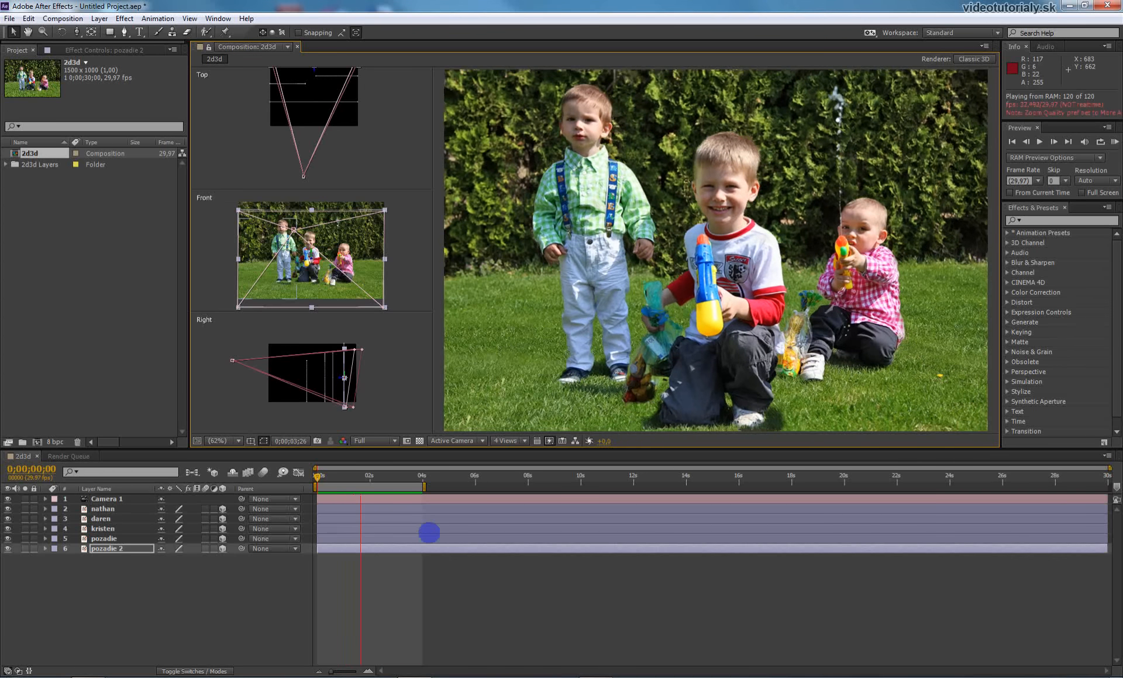
pyautogui.press('space')
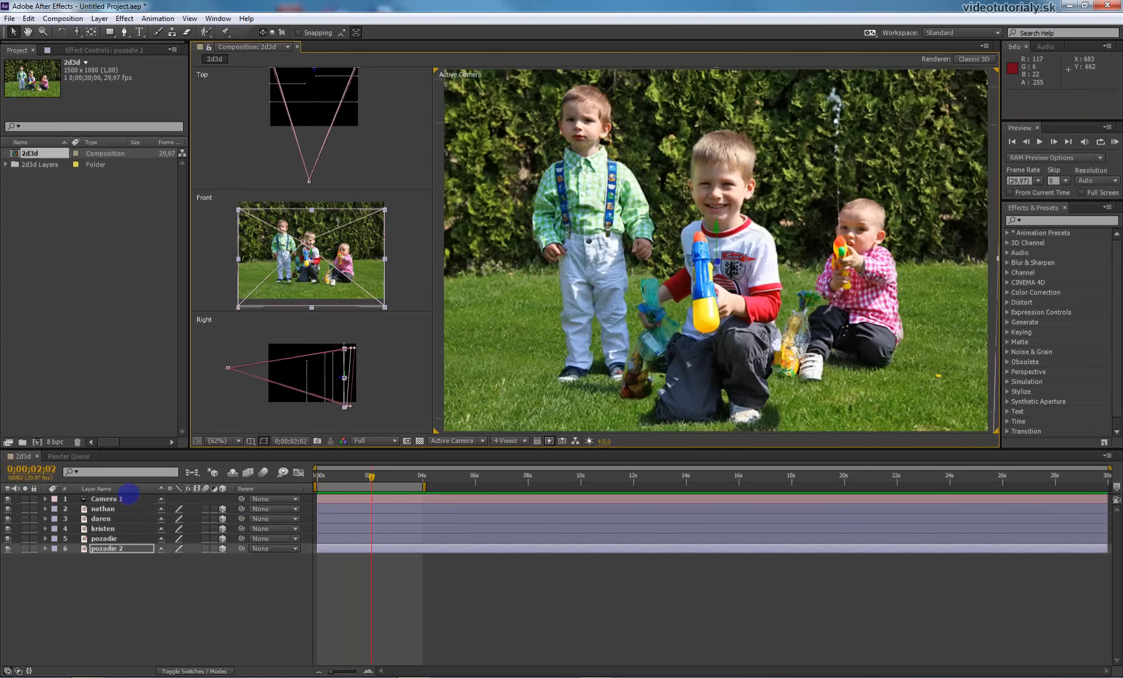
# At Camera 1's end keyframes at 0;00;03;26, pull the camera and its point of interest back 50 px, placing the camera at 750, 530, -1539.5.
pyautogui.click(45, 499)
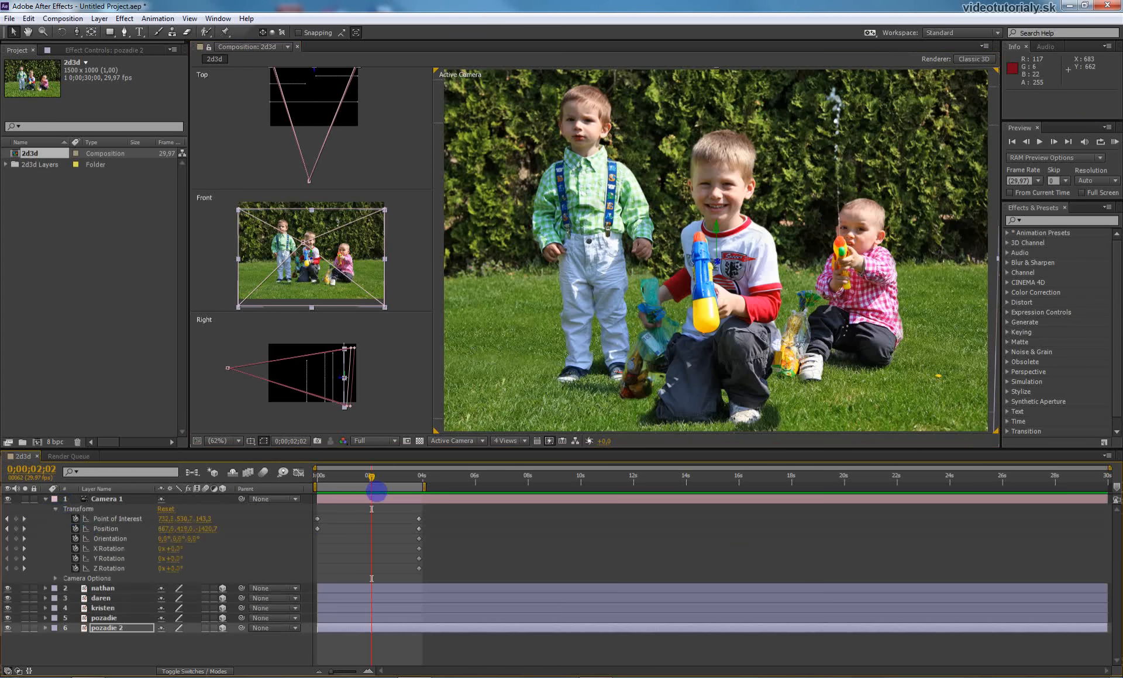
pyautogui.moveTo(382, 487); pyautogui.dragTo(432, 490)
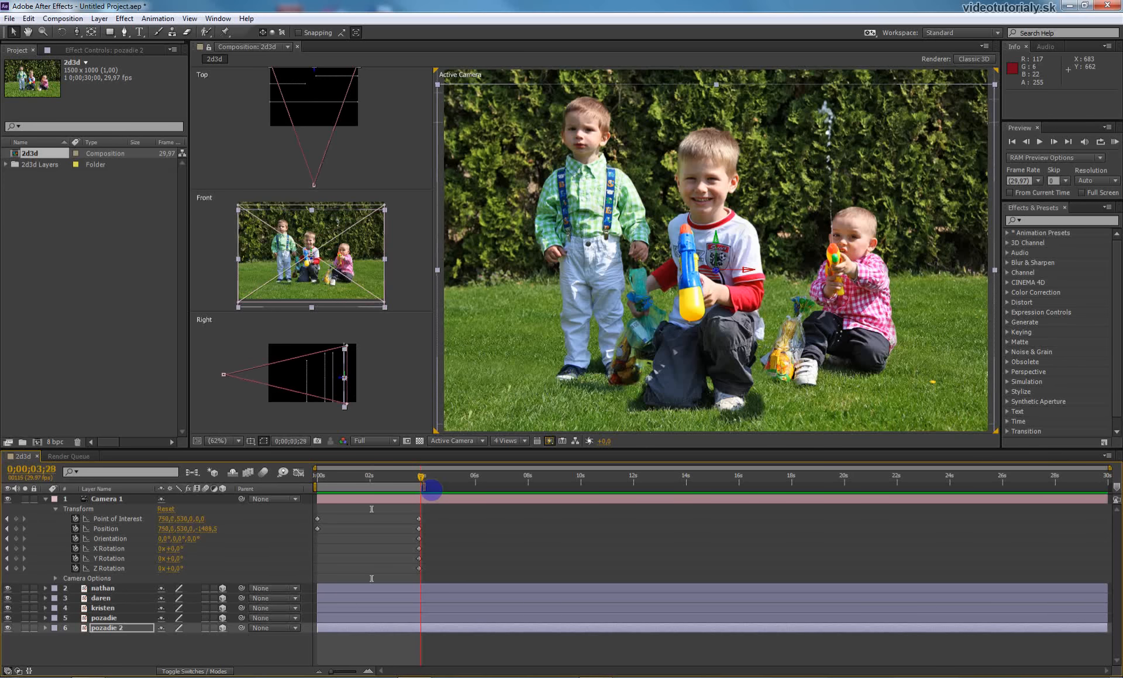
pyautogui.press('=')
pyautogui.press('=')
pyautogui.press('=')
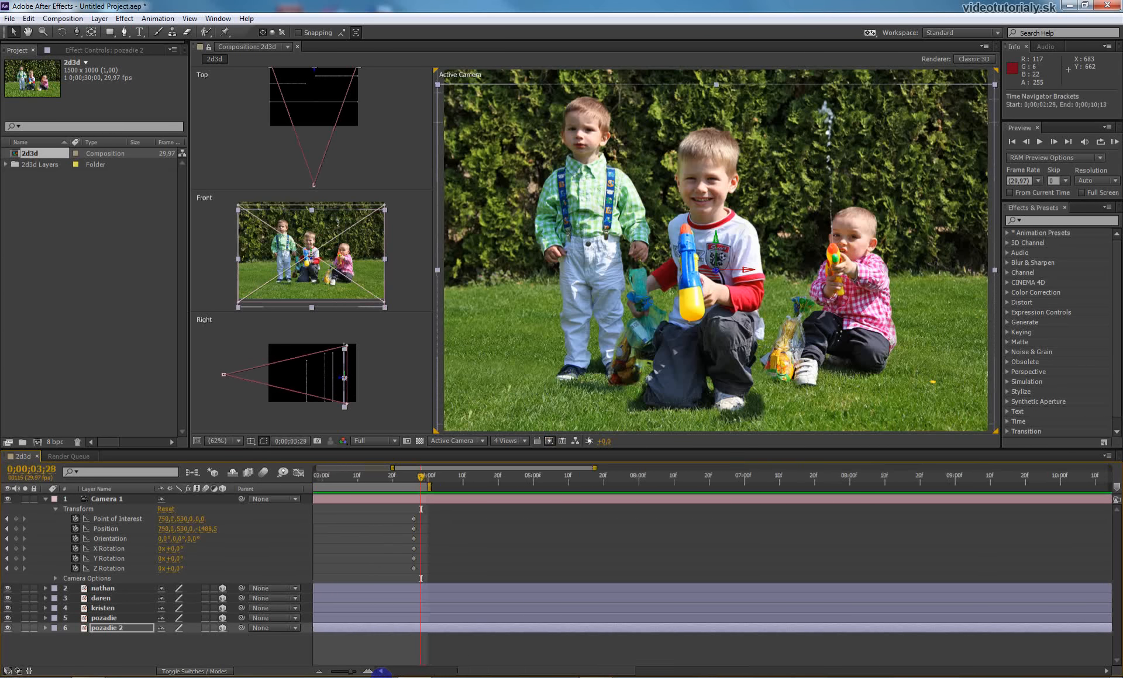
pyautogui.moveTo(425, 487); pyautogui.dragTo(414, 493)
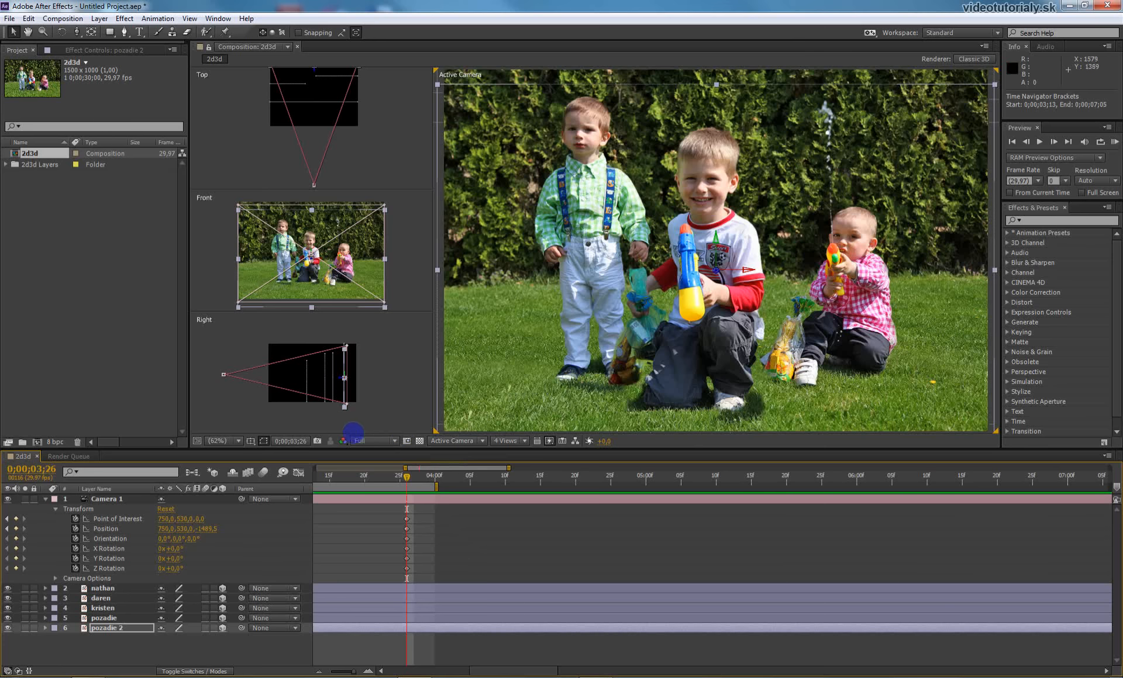
pyautogui.click(241, 383)
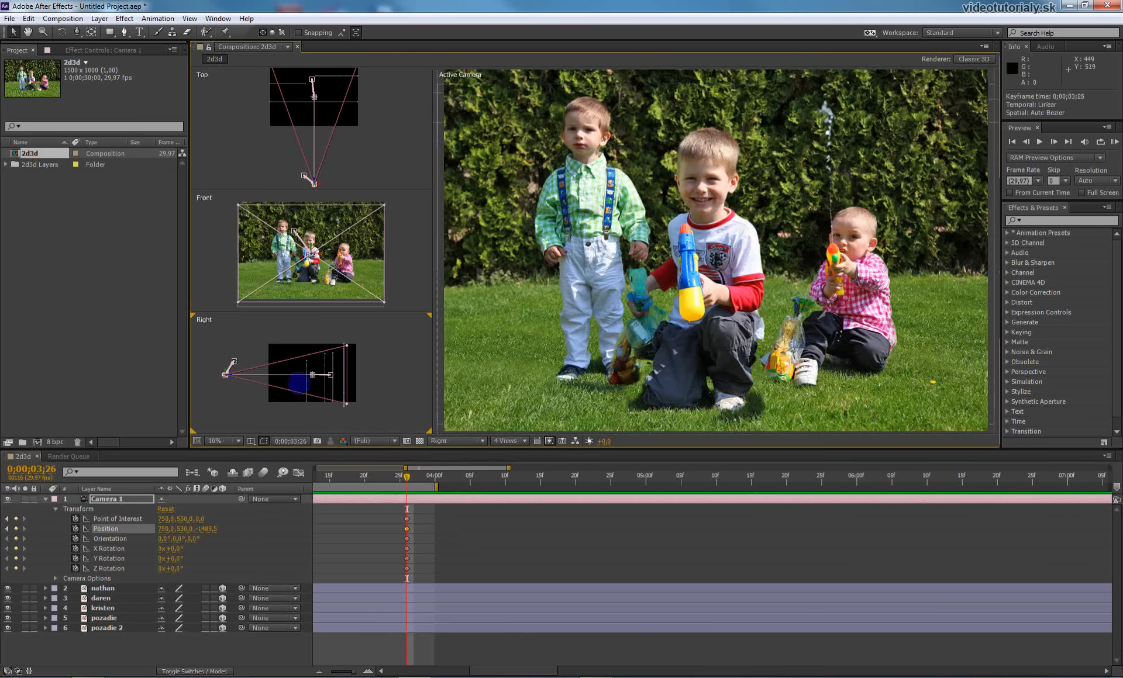
pyautogui.moveTo(238, 384); pyautogui.dragTo(236, 384)
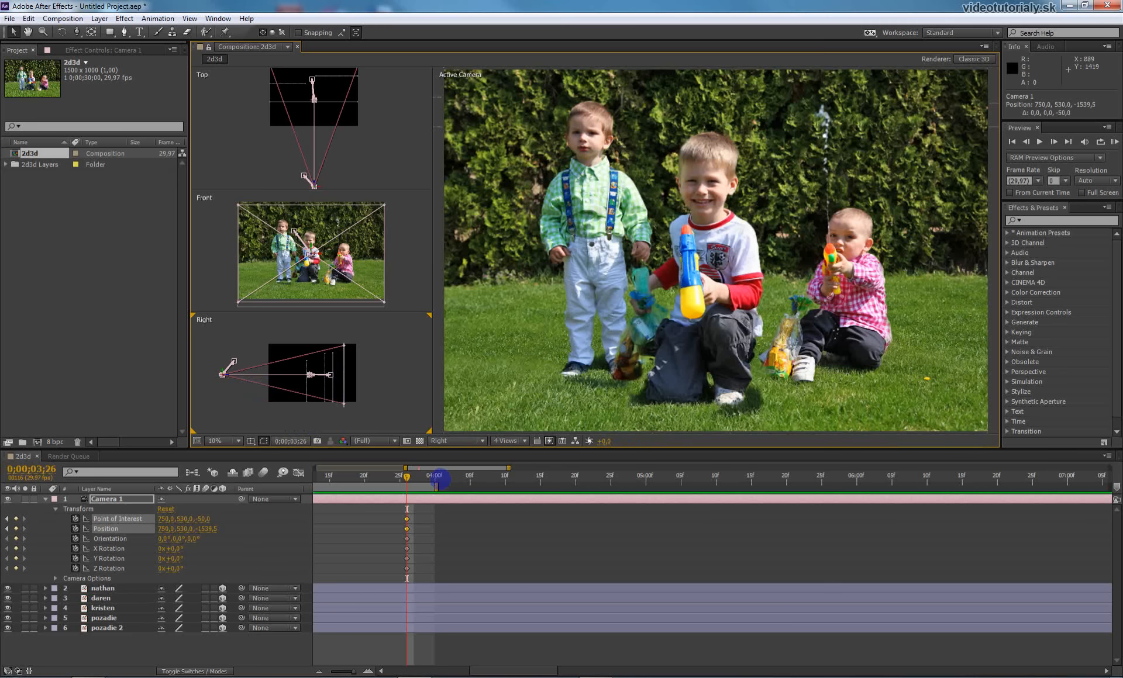
# RAM-preview the adjusted camera animation over the work area and collapse Camera 1's properties.
pyautogui.click(320, 672)
pyautogui.click(319, 672)
pyautogui.click(320, 672)
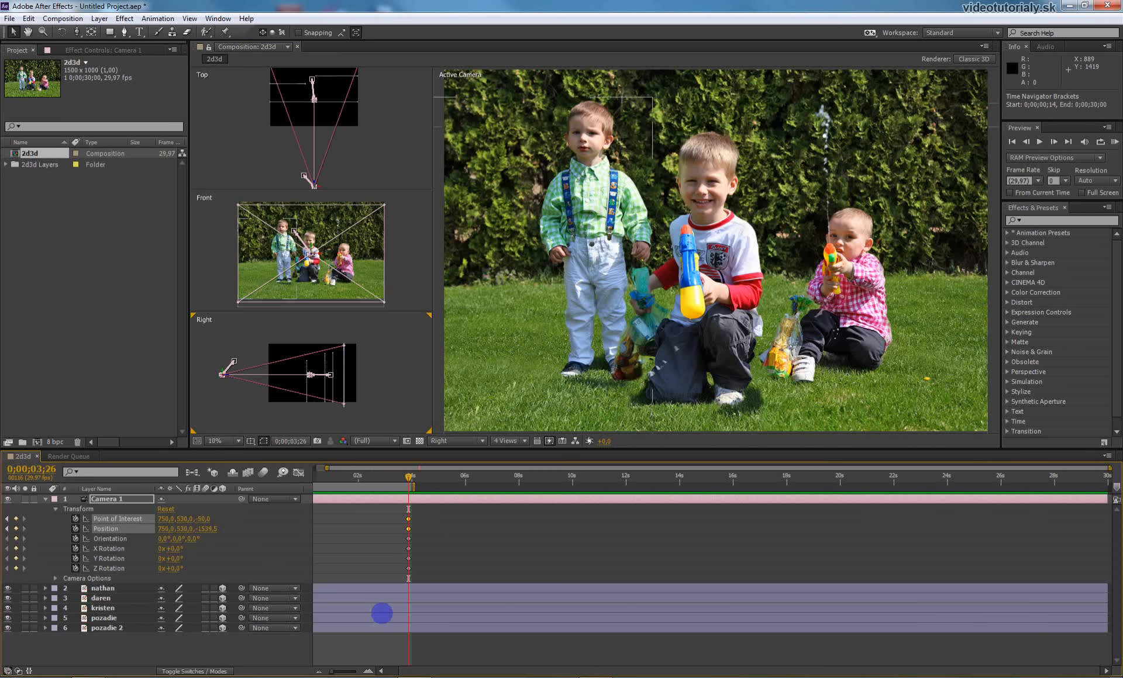
pyautogui.press('KP_0')
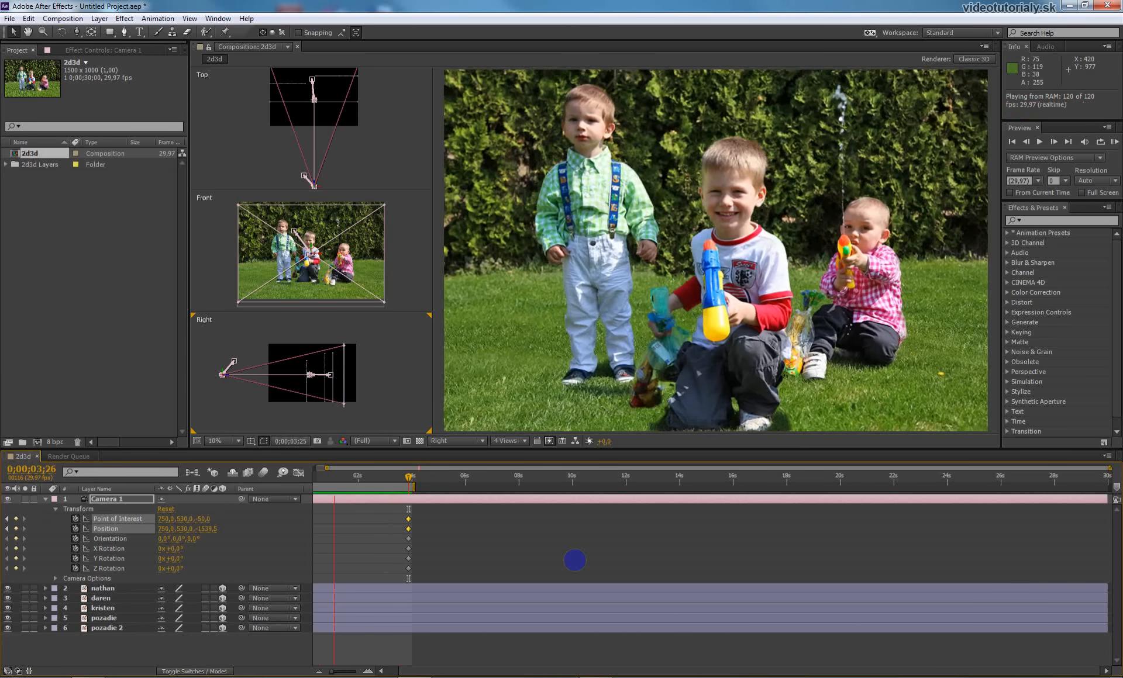
pyautogui.press('space')
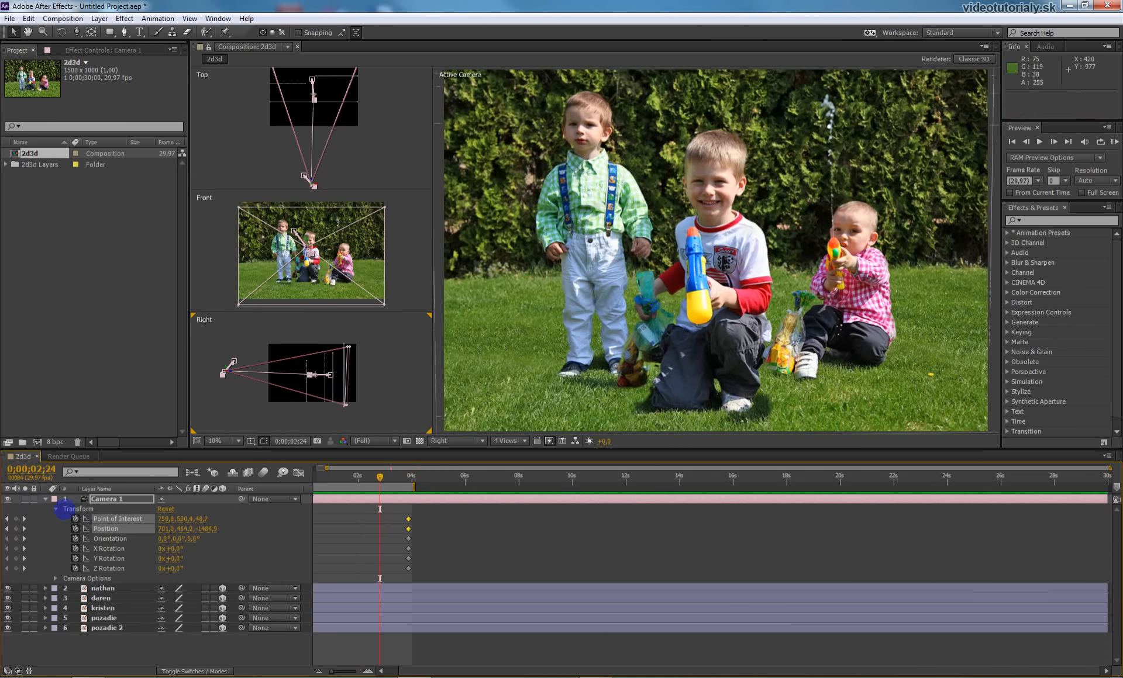
pyautogui.click(46, 499)
# Add the 2d3d composition to the render queue and set its output module to QuickTime format with audio output off.
pyautogui.click(62, 18)
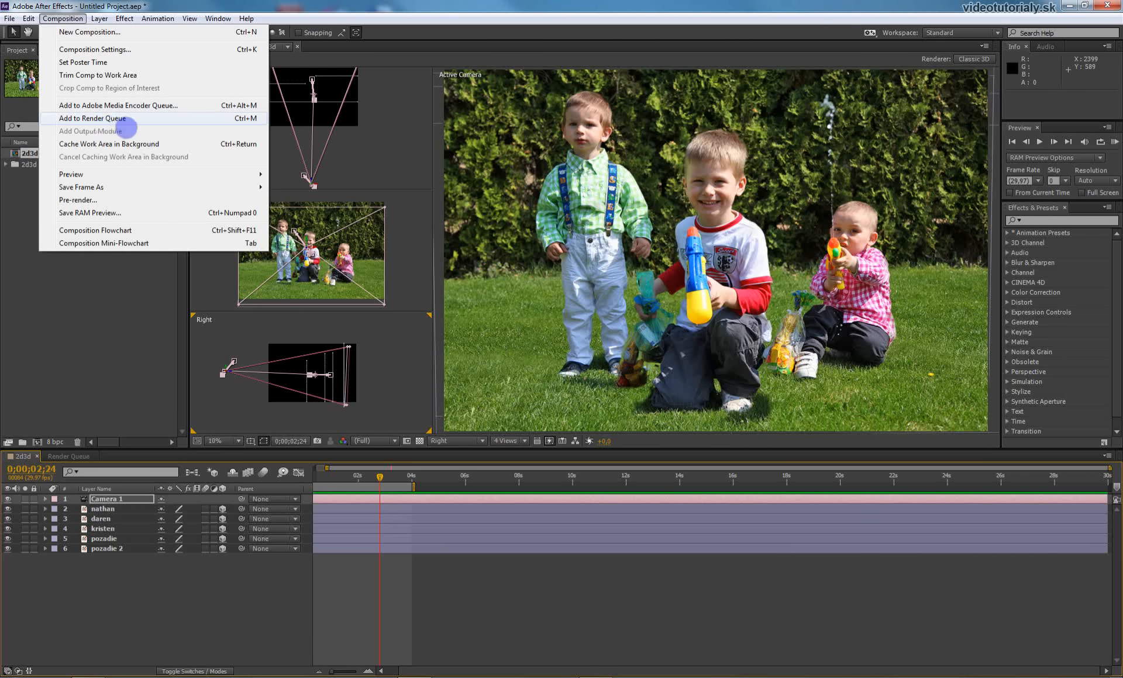
pyautogui.click(126, 120)
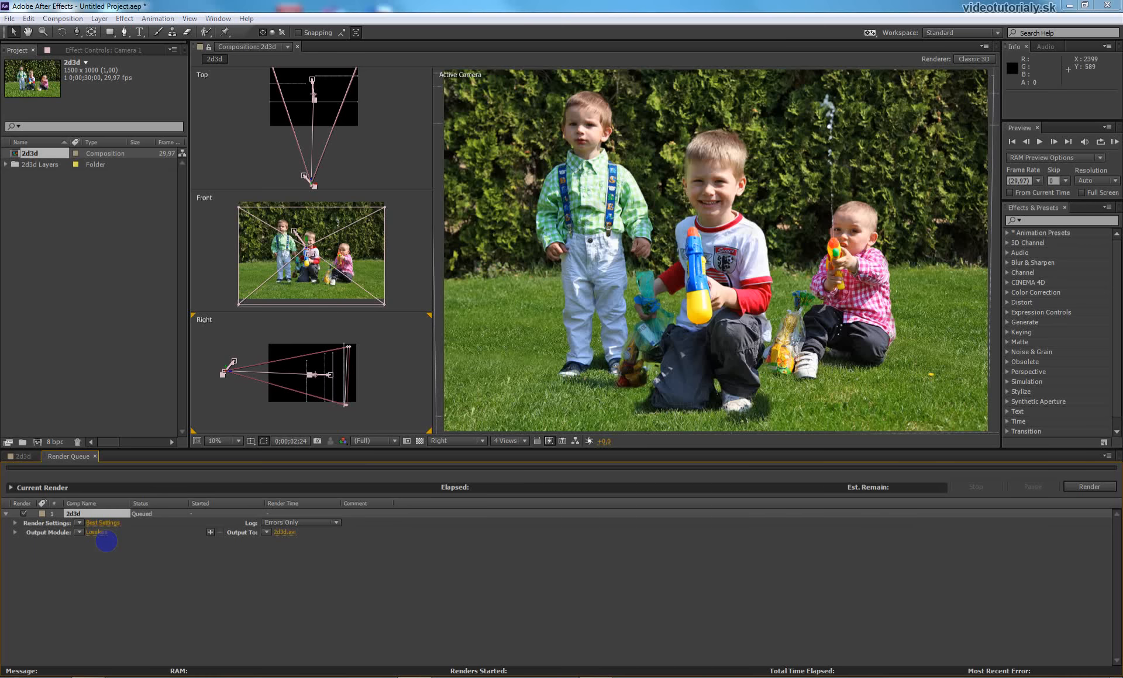
pyautogui.click(101, 533)
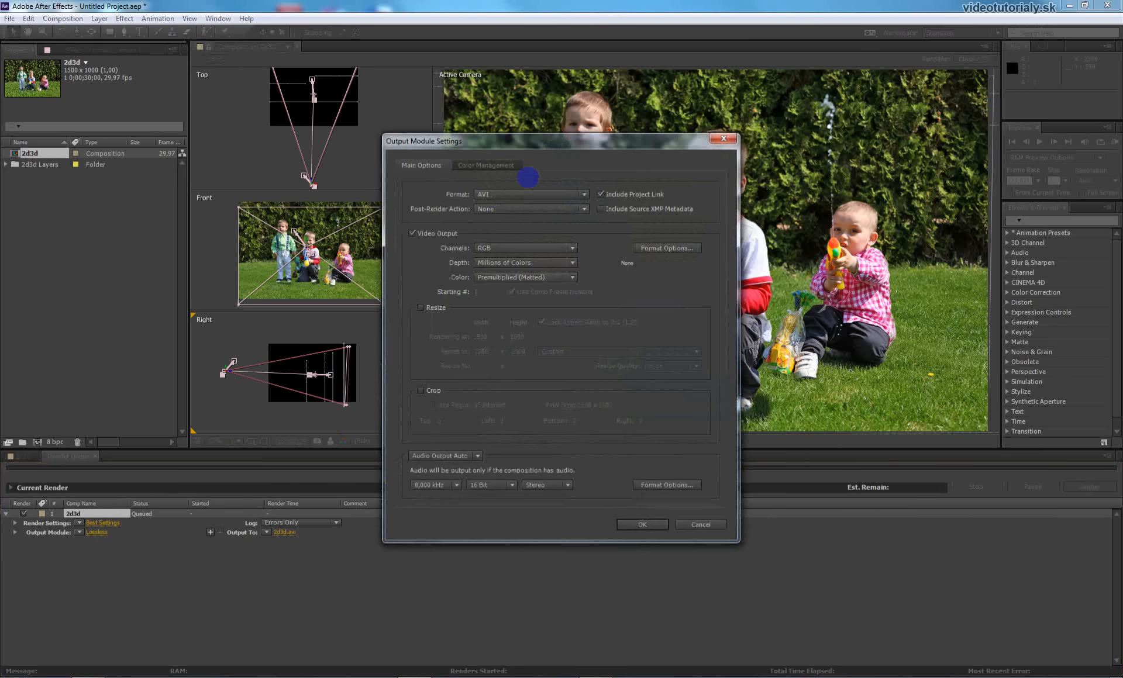
pyautogui.moveTo(545, 141); pyautogui.dragTo(531, 124)
pyautogui.click(514, 179)
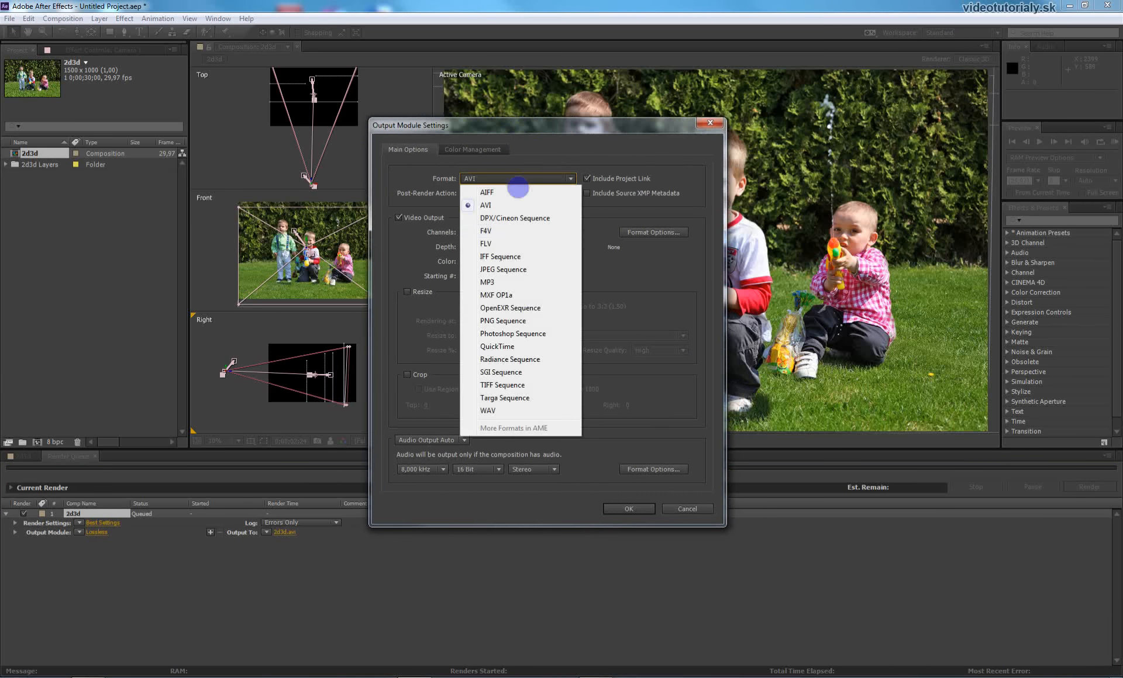
pyautogui.click(504, 348)
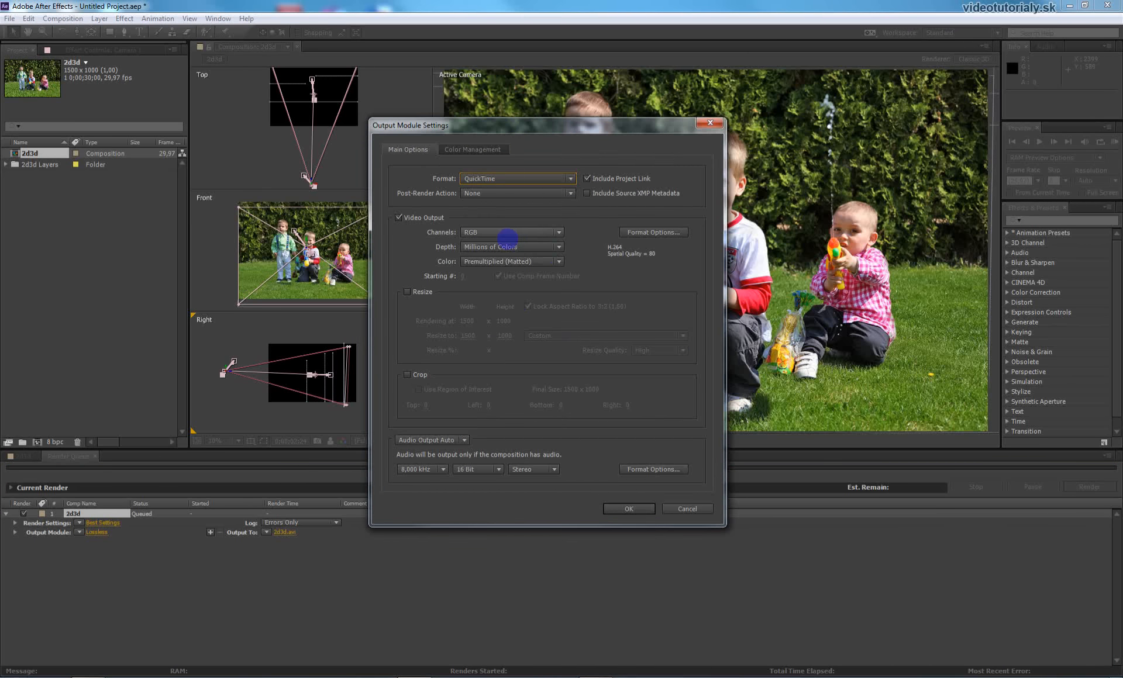
pyautogui.click(465, 443)
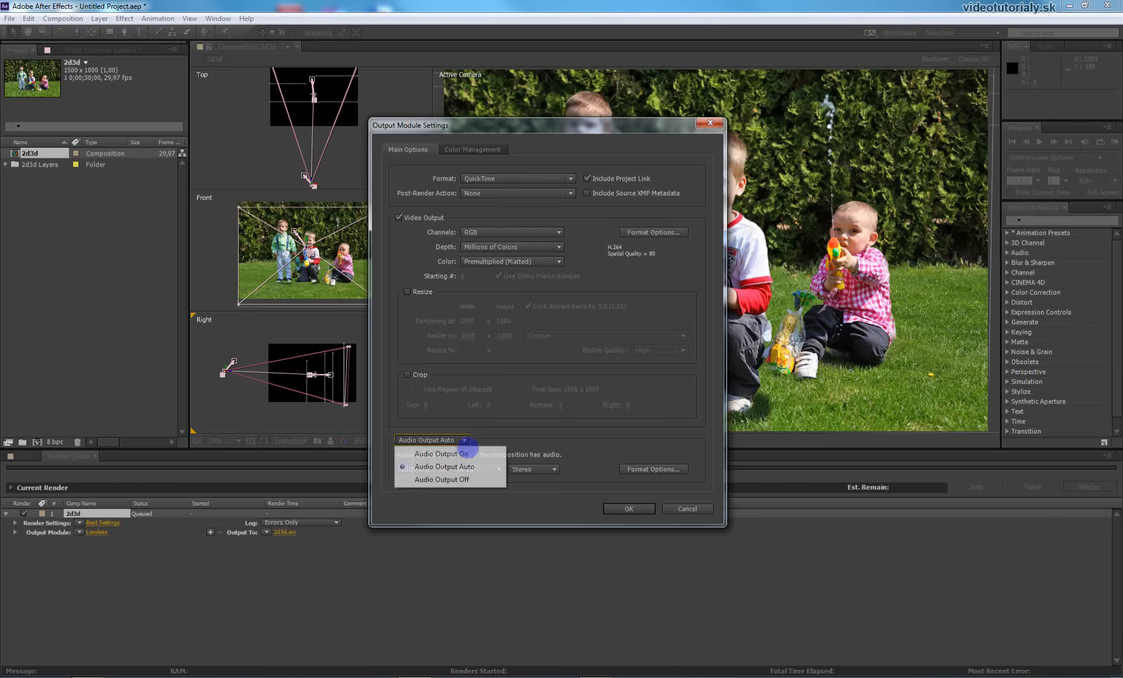
pyautogui.click(458, 481)
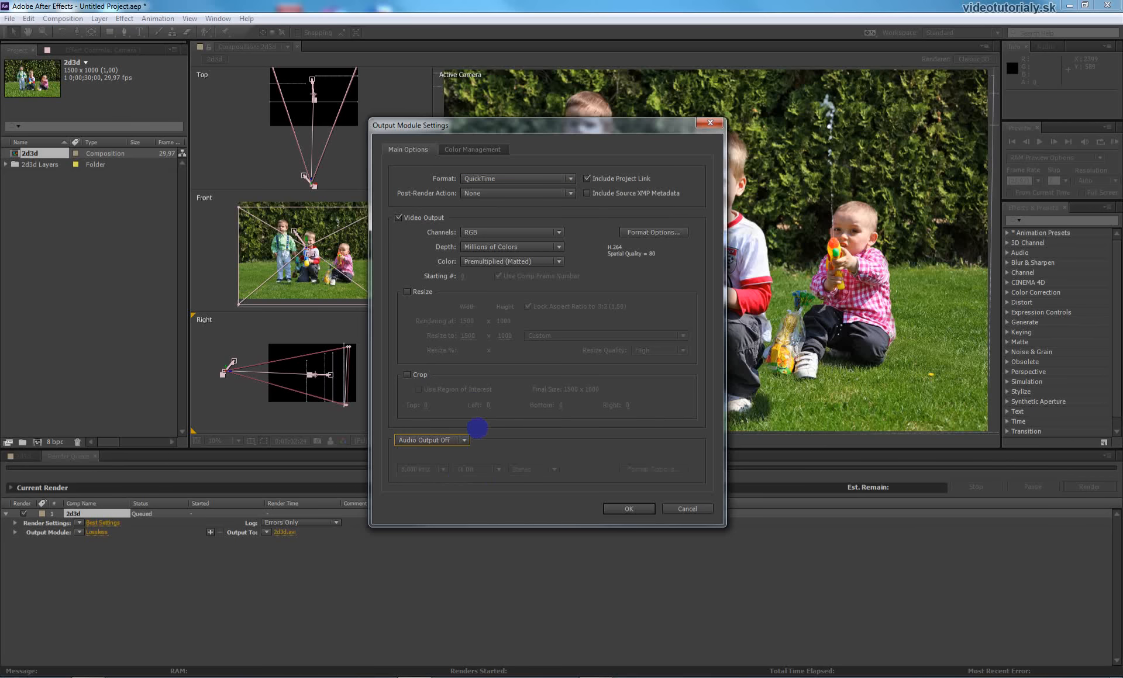
# Choose the H.264 video codec for the QuickTime output and apply the output module settings.
pyautogui.click(655, 235)
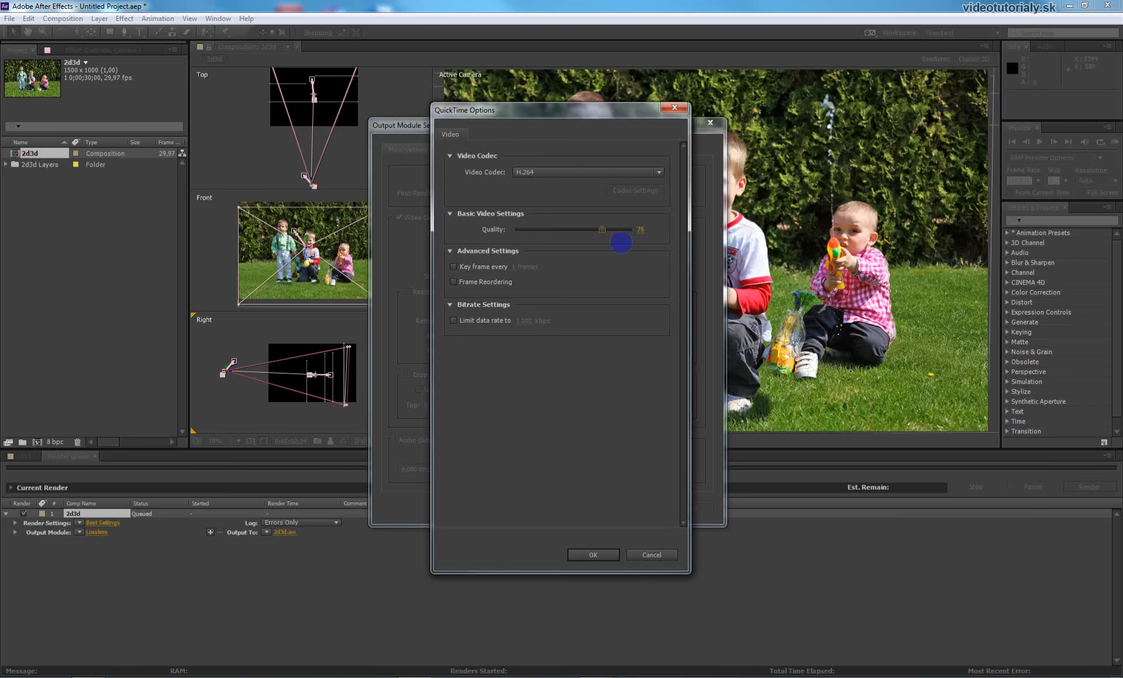
pyautogui.click(576, 173)
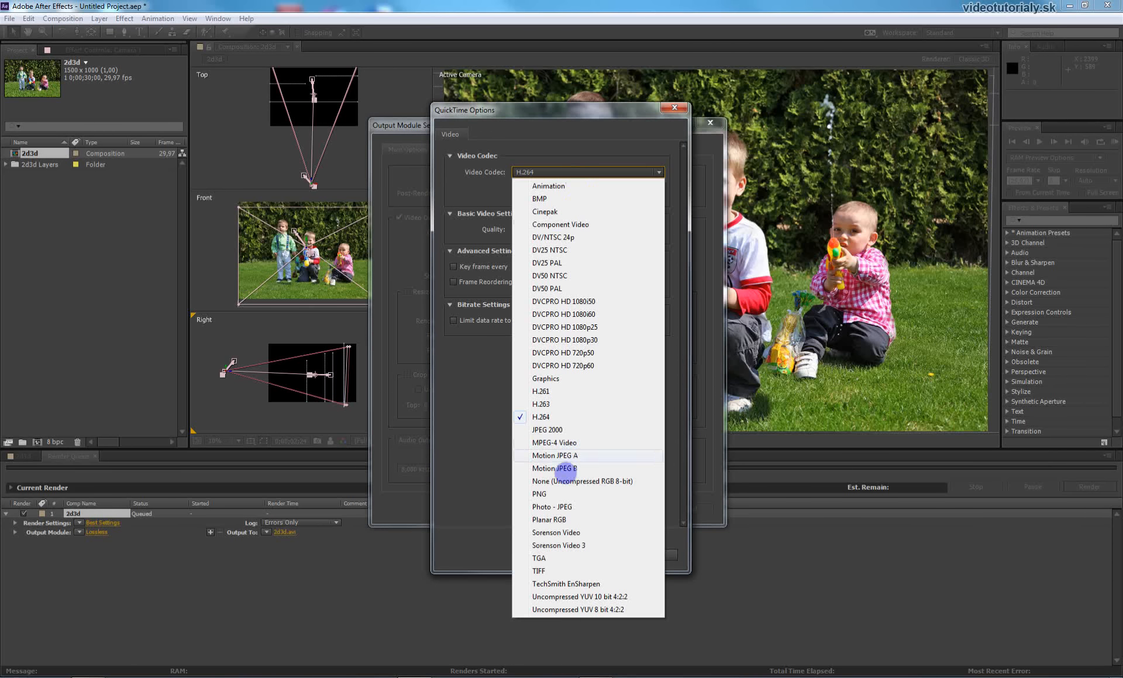
pyautogui.click(564, 417)
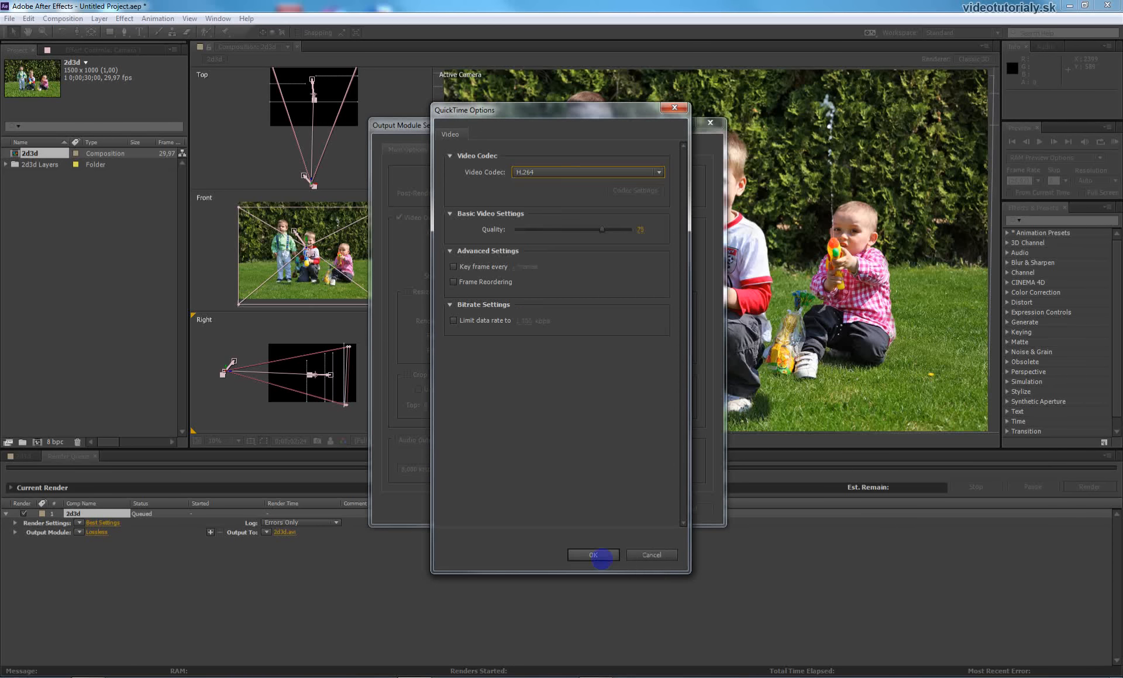
pyautogui.click(597, 556)
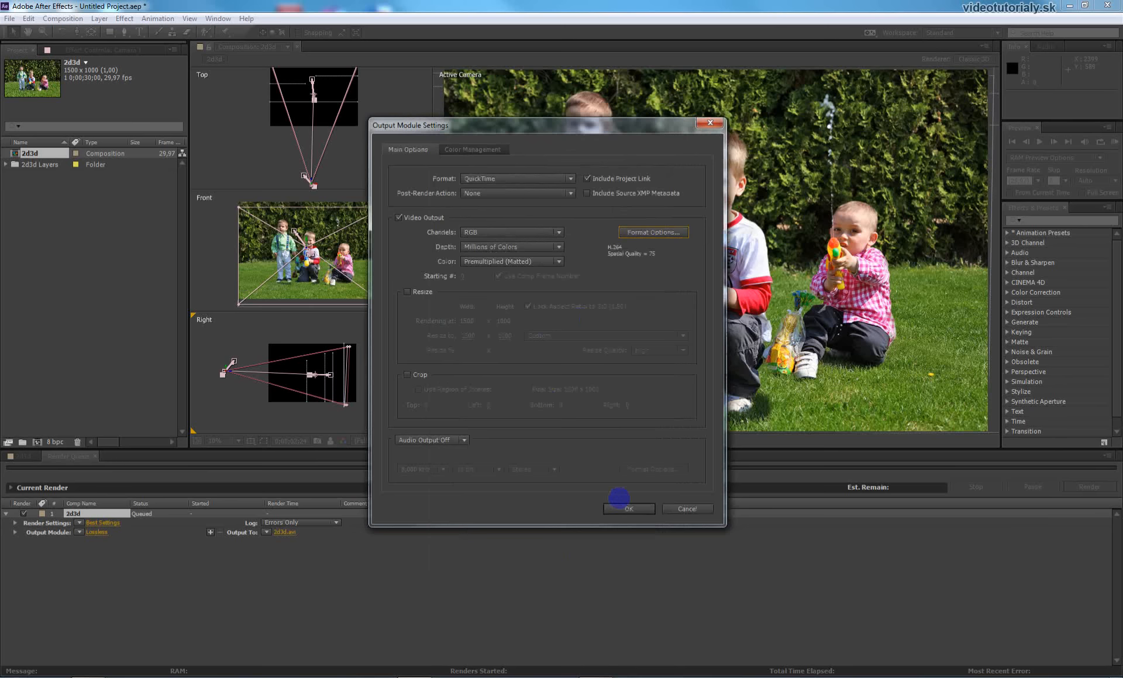
pyautogui.click(629, 509)
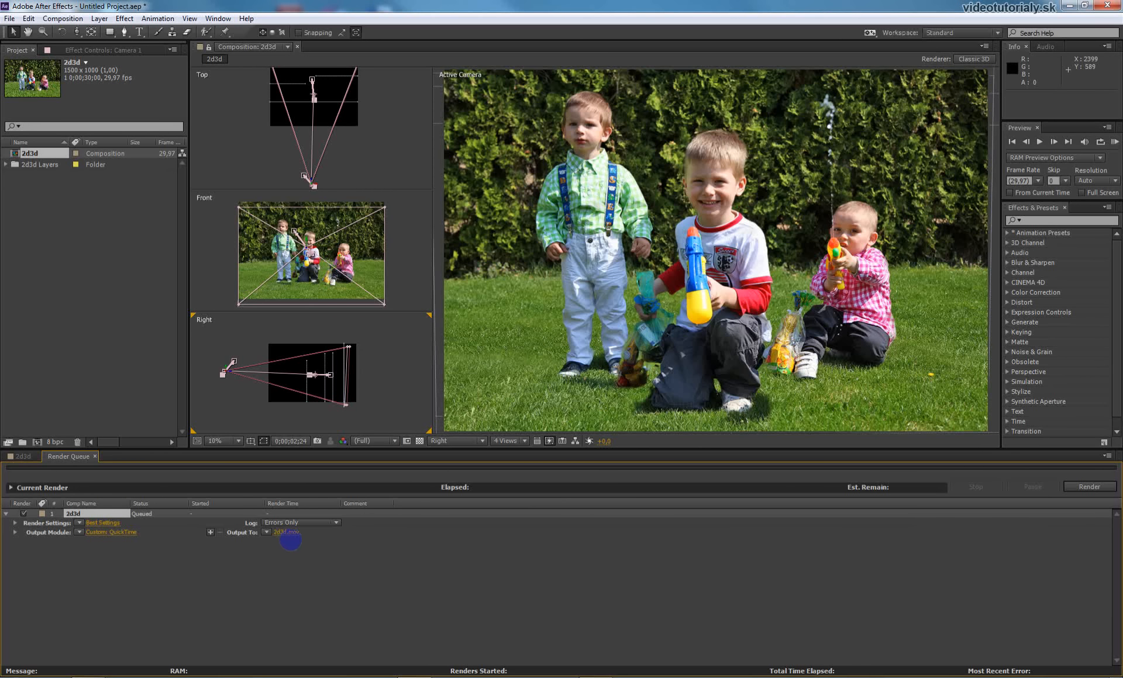
# Name the output movie 2d3d in the 2d to 3d folder and render the queued composition.
pyautogui.click(280, 537)
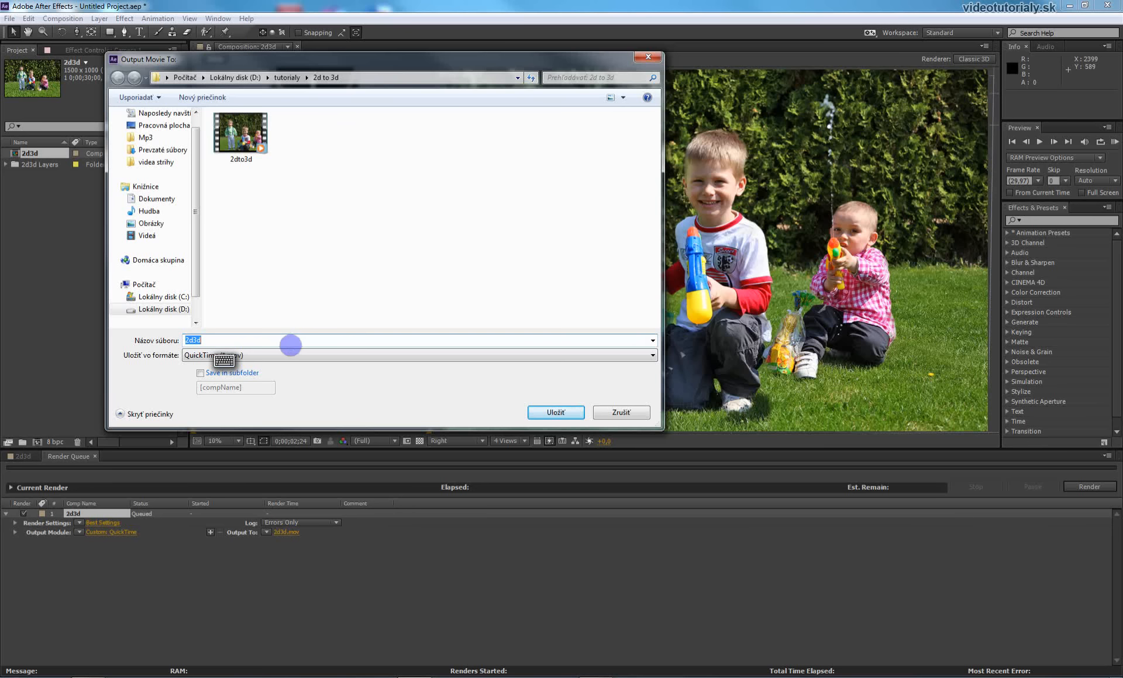
pyautogui.write('5')
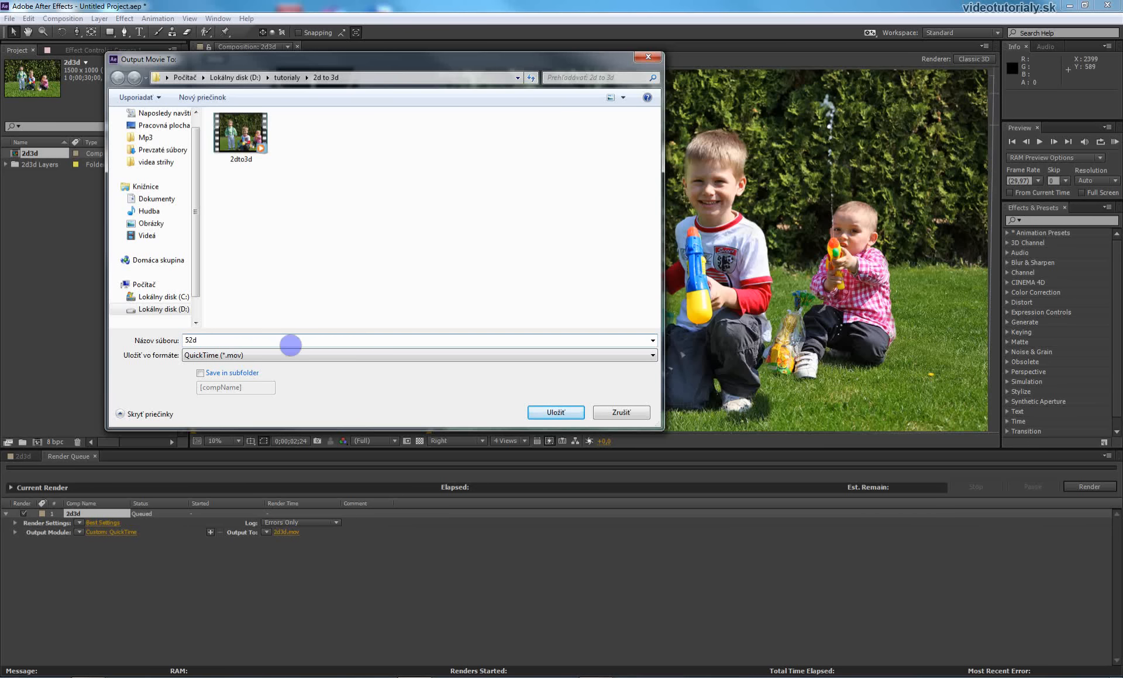
pyautogui.write('2dt')
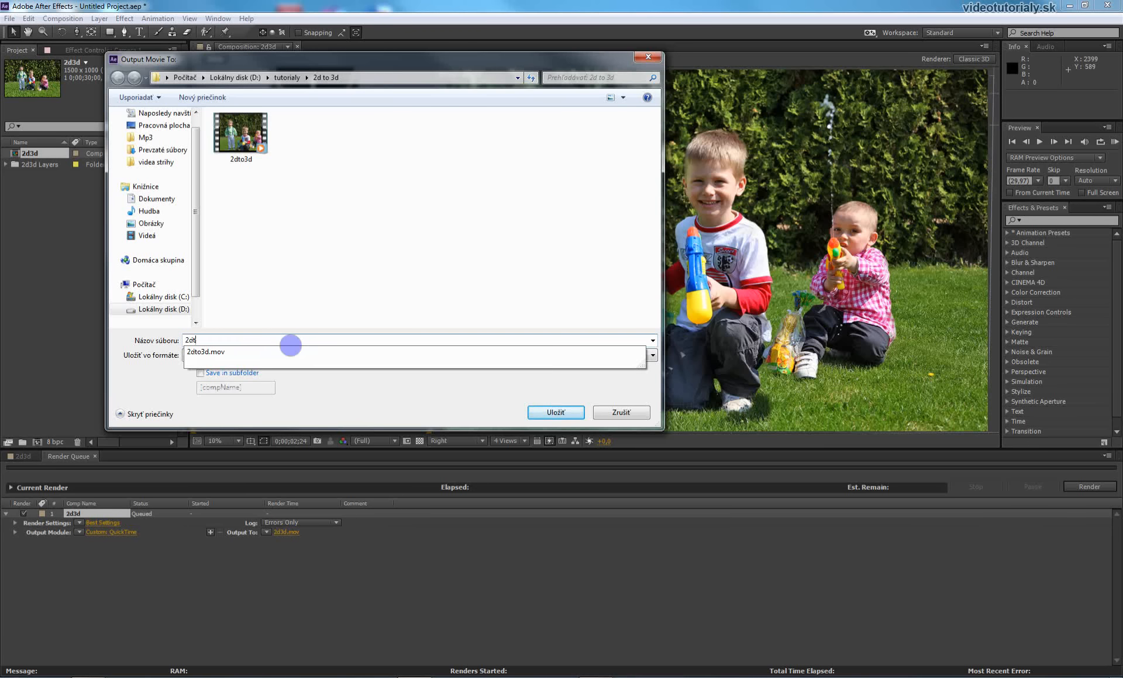
pyautogui.write('o3d0')
pyautogui.press('BackSpace')
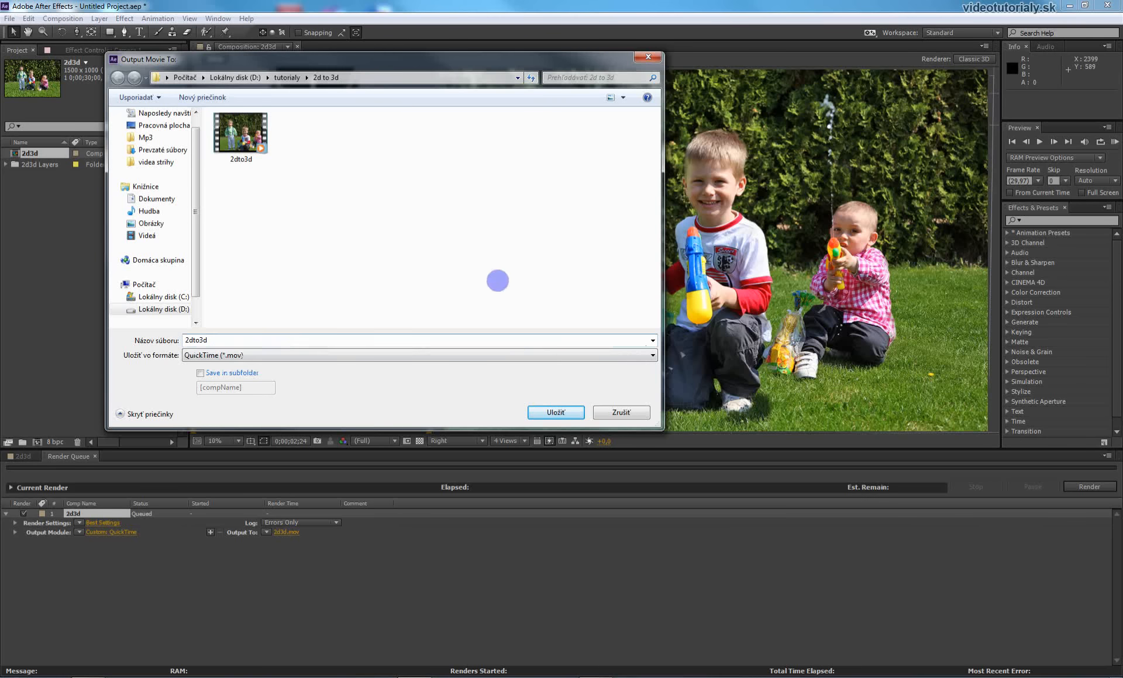
pyautogui.doubleClick(195, 340)
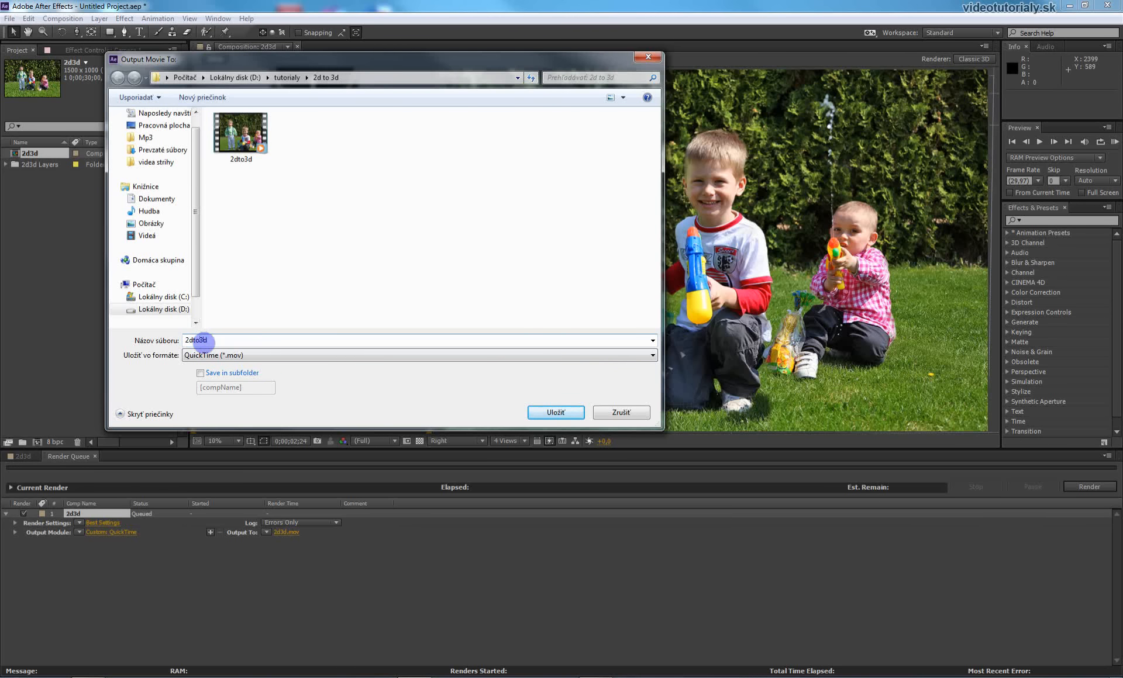
pyautogui.write('2d3d')
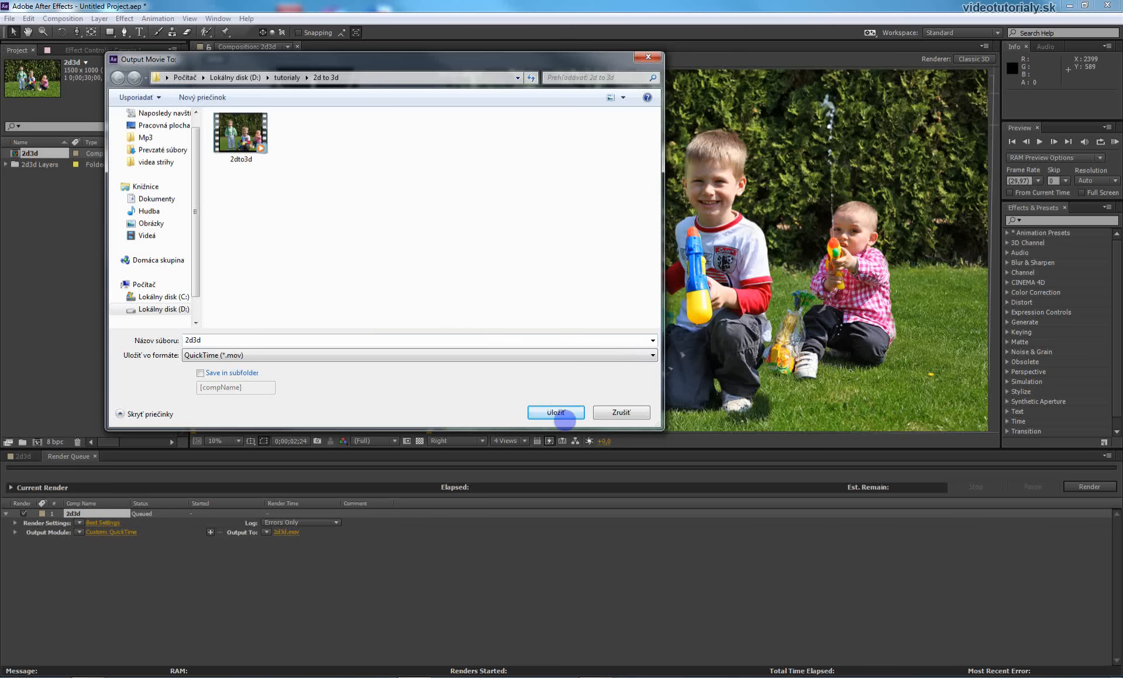
pyautogui.click(560, 414)
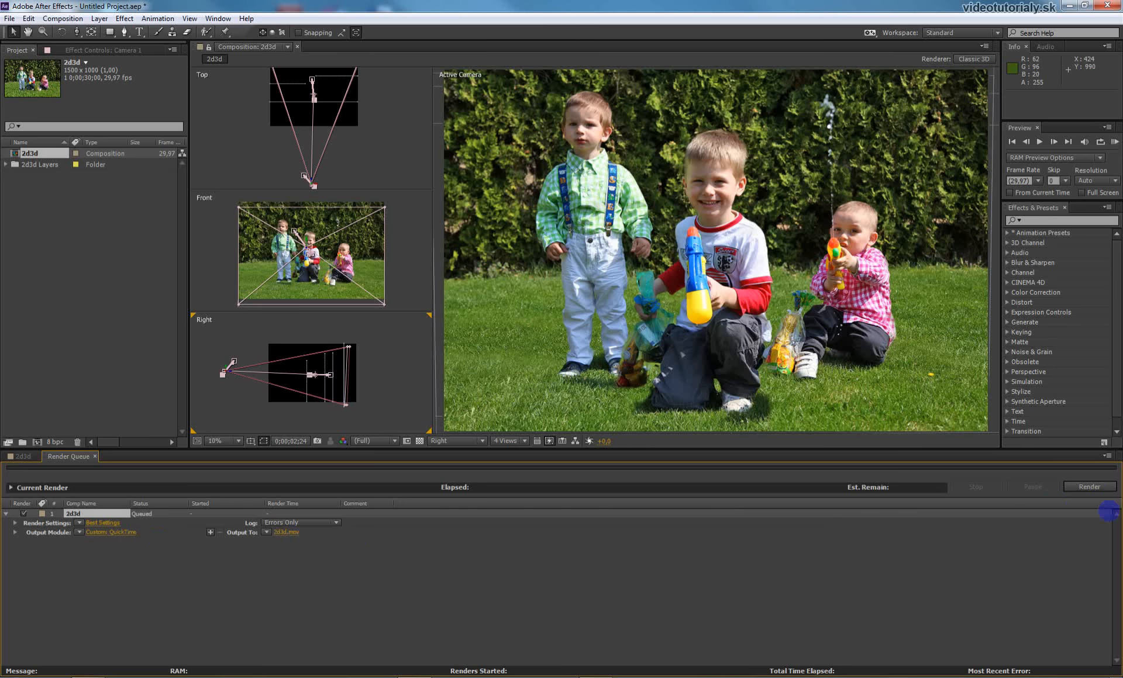
pyautogui.click(1093, 491)
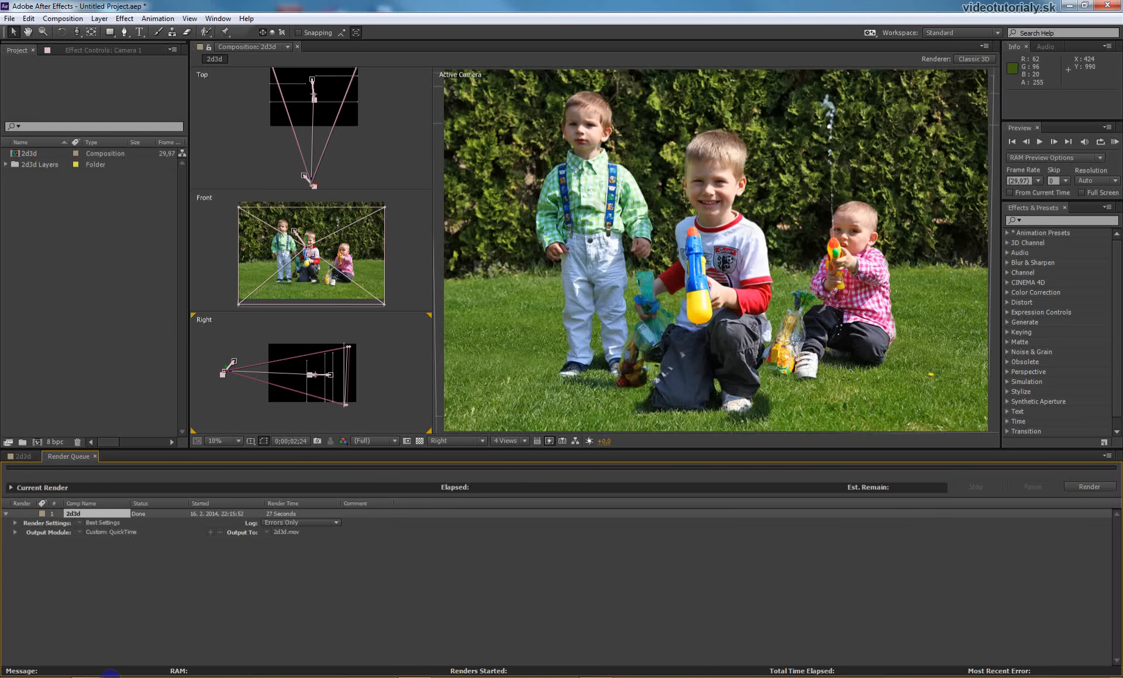
# Switch to the 2d to 3d folder in Windows Explorer and play the rendered 2d3d movie in the media player.
pyautogui.click(109, 677)
pyautogui.click(466, 293)
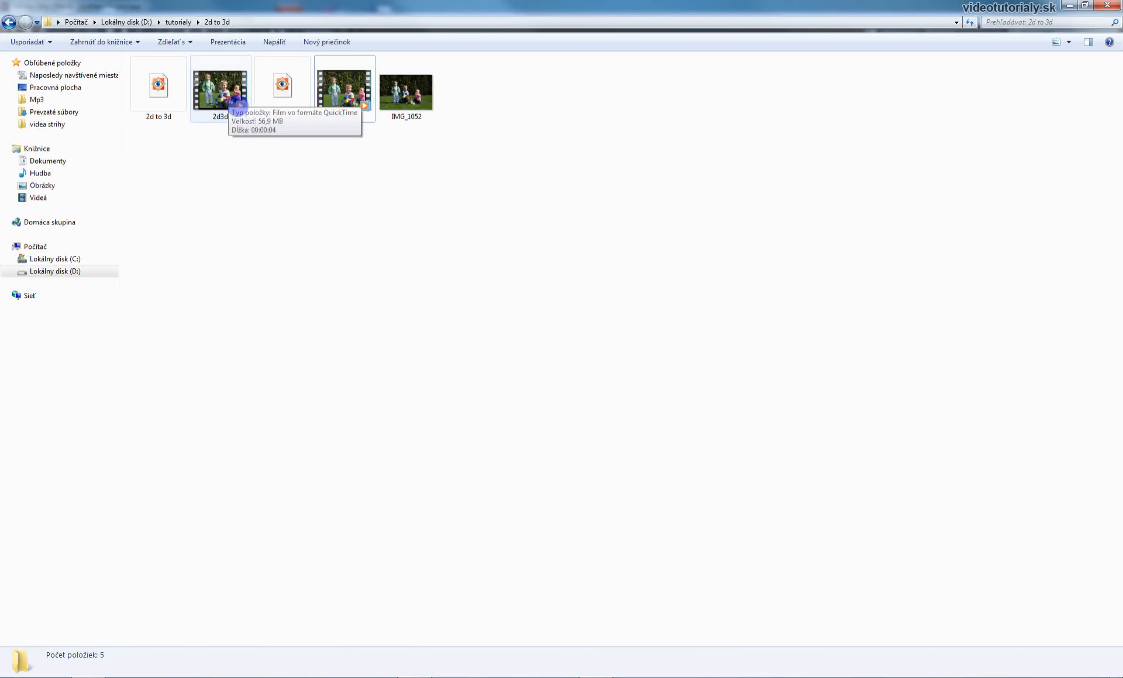
pyautogui.click(237, 107)
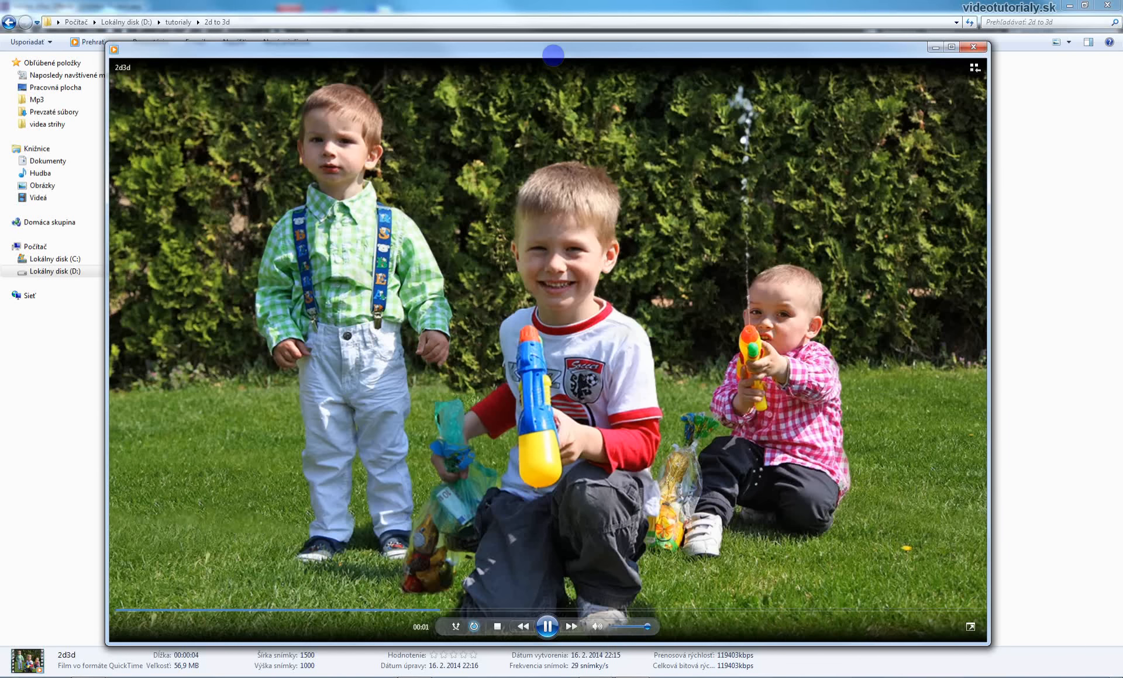
pyautogui.moveTo(552, 54); pyautogui.dragTo(549, 38)
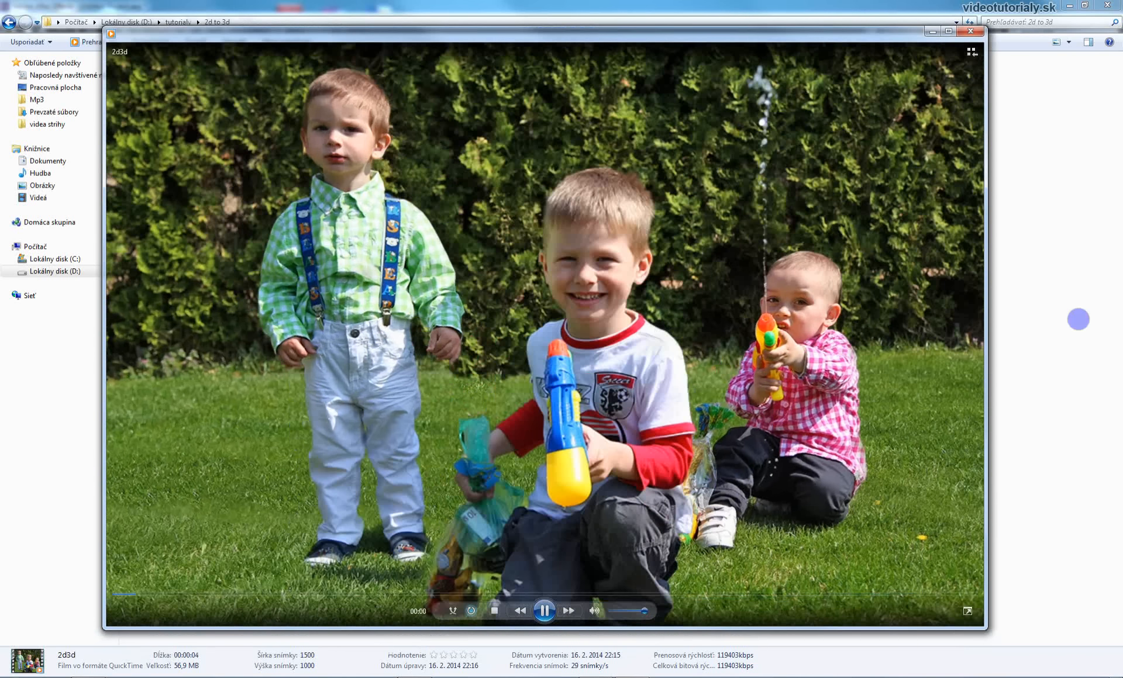